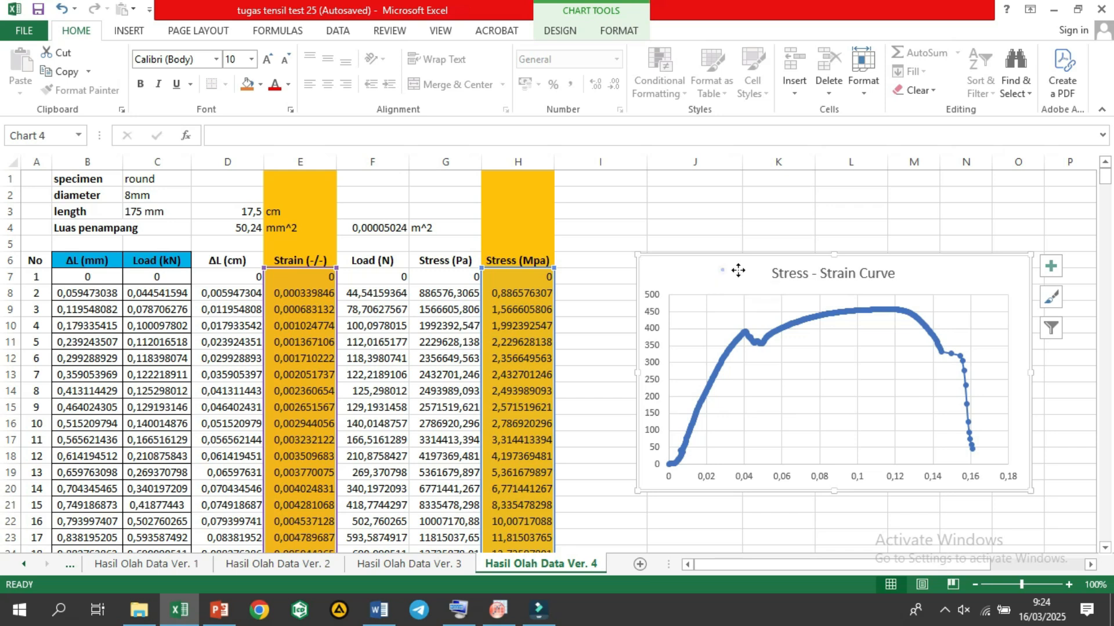
Step: Undo the last chart move and switch to PowerPoint to view the labelled stress-strain diagram
{"action": "key", "text": "ctrl+z"}
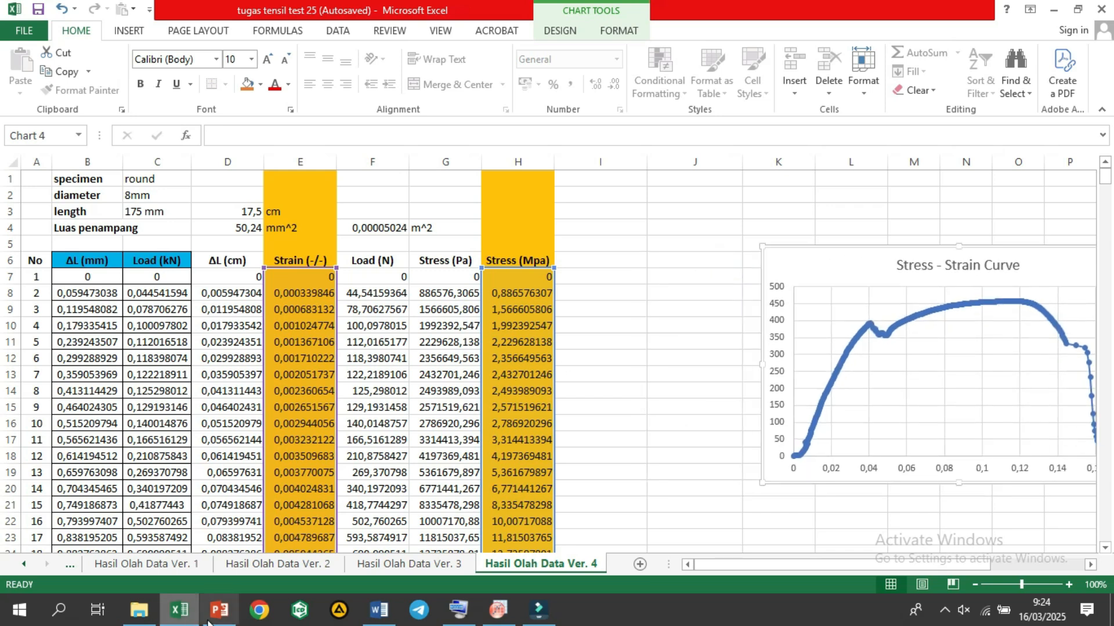
{"action": "left_click", "coordinate": [220, 610]}
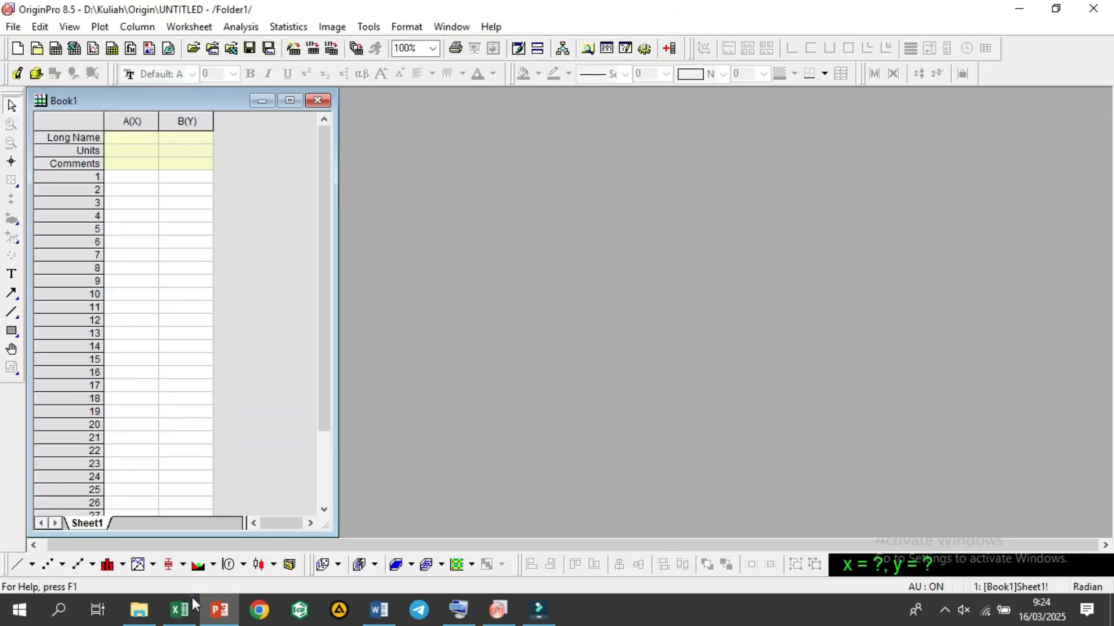
Step: Switch back to Excel and move the Stress - Strain Curve chart up to row 1, starting at about column K
{"action": "left_click", "coordinate": [187, 608]}
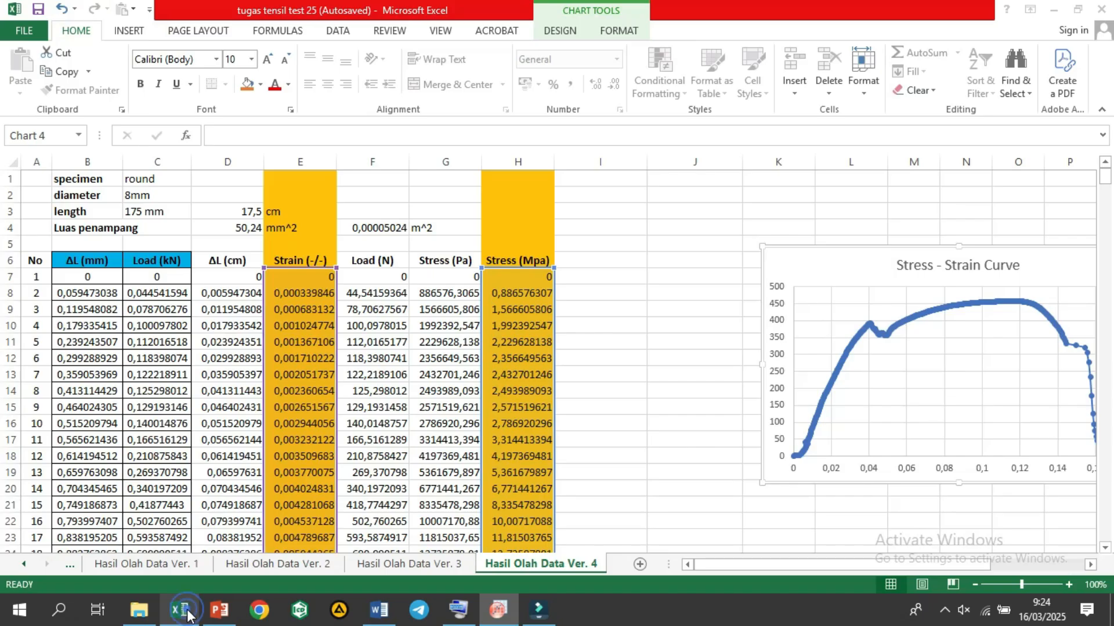
{"action": "left_click", "coordinate": [698, 260]}
{"action": "left_click_drag", "start_coordinate": [794, 272], "coordinate": [774, 187]}
{"action": "left_click", "coordinate": [698, 306]}
{"action": "left_click", "coordinate": [685, 361]}
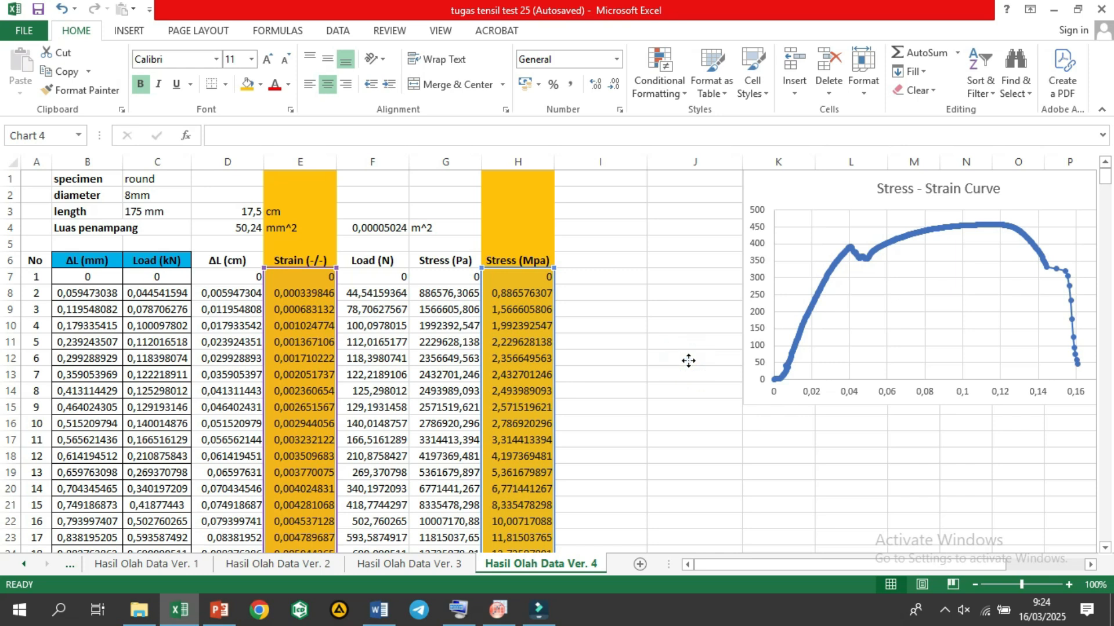
{"action": "left_click", "coordinate": [622, 226]}
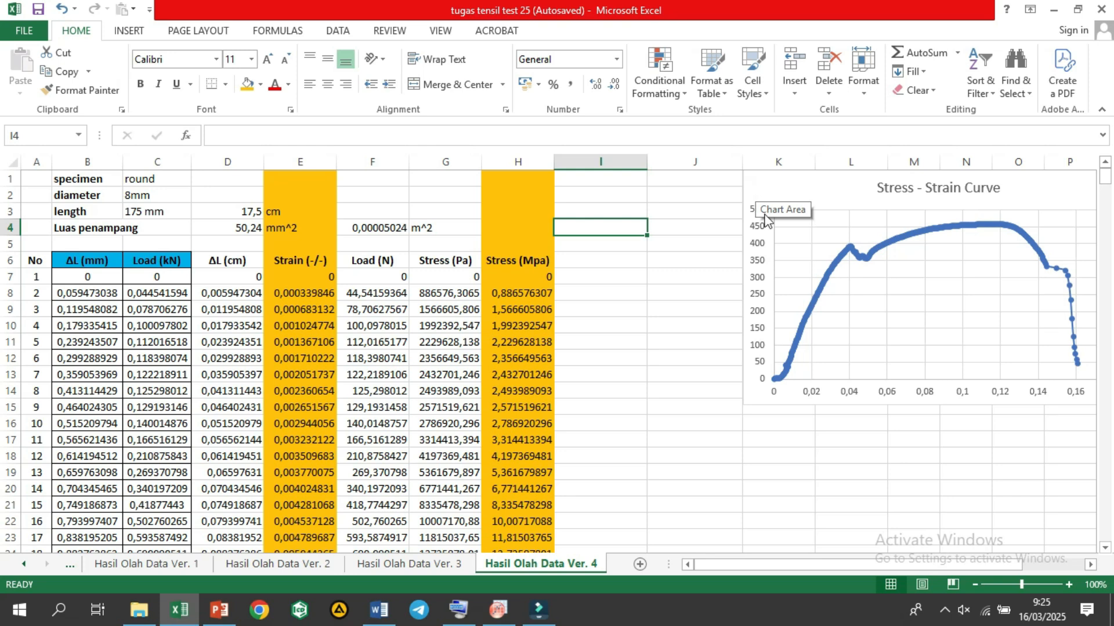
{"action": "left_click_drag", "start_coordinate": [778, 182], "coordinate": [810, 184]}
{"action": "left_click", "coordinate": [694, 235]}
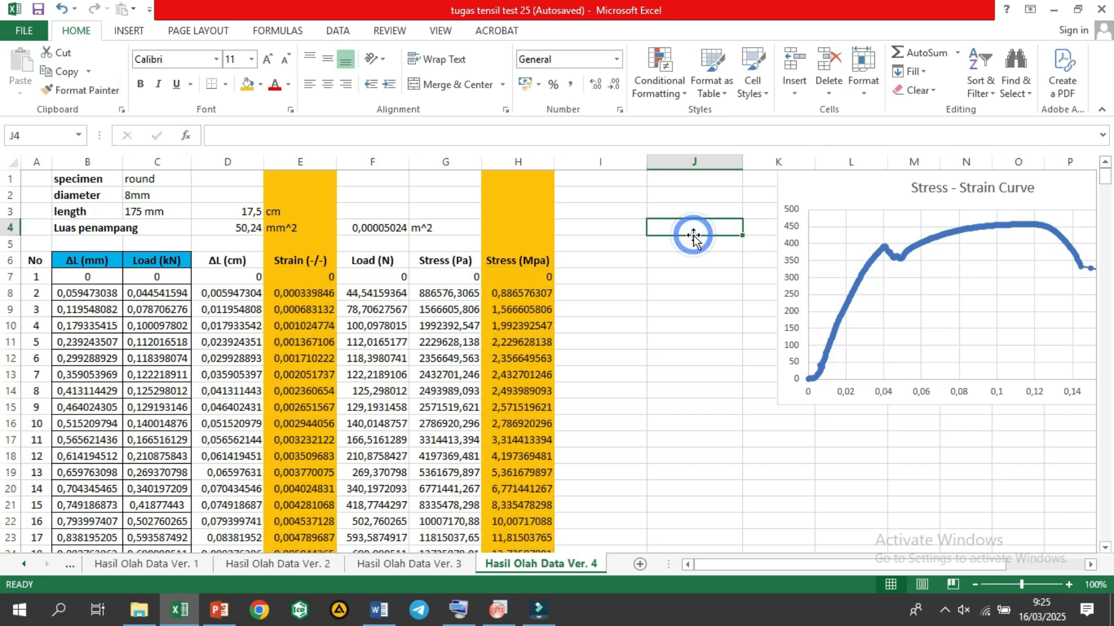
{"action": "left_click", "coordinate": [674, 278]}
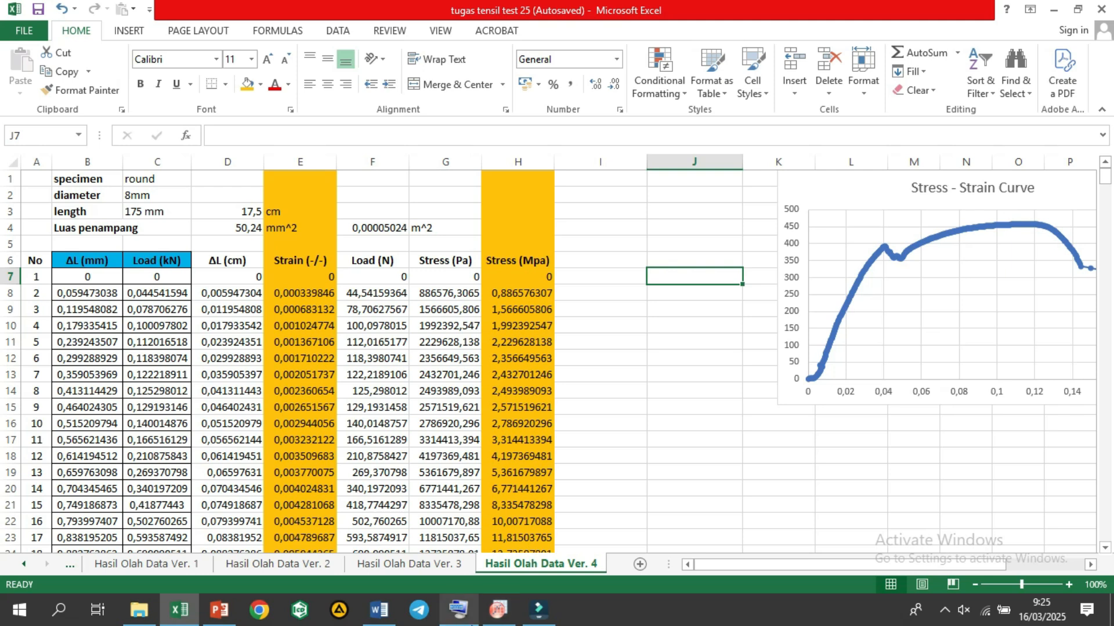
Step: Switch to OriginPro and look over the empty A(X) and B(Y) columns of the Book1 worksheet
{"action": "left_click", "coordinate": [497, 609]}
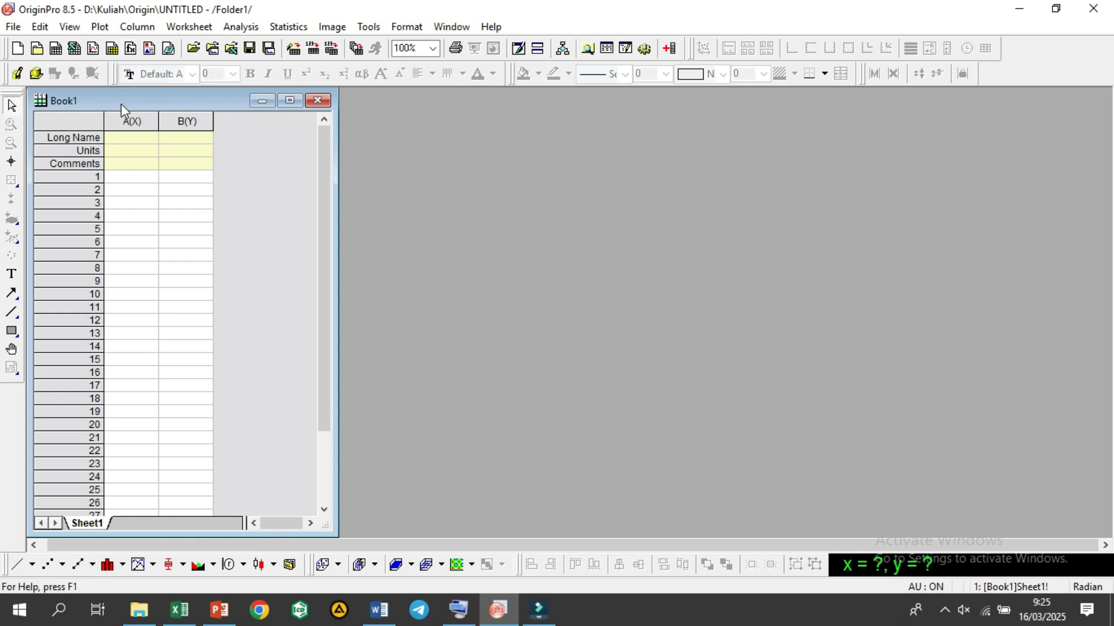
{"action": "left_click", "coordinate": [133, 142]}
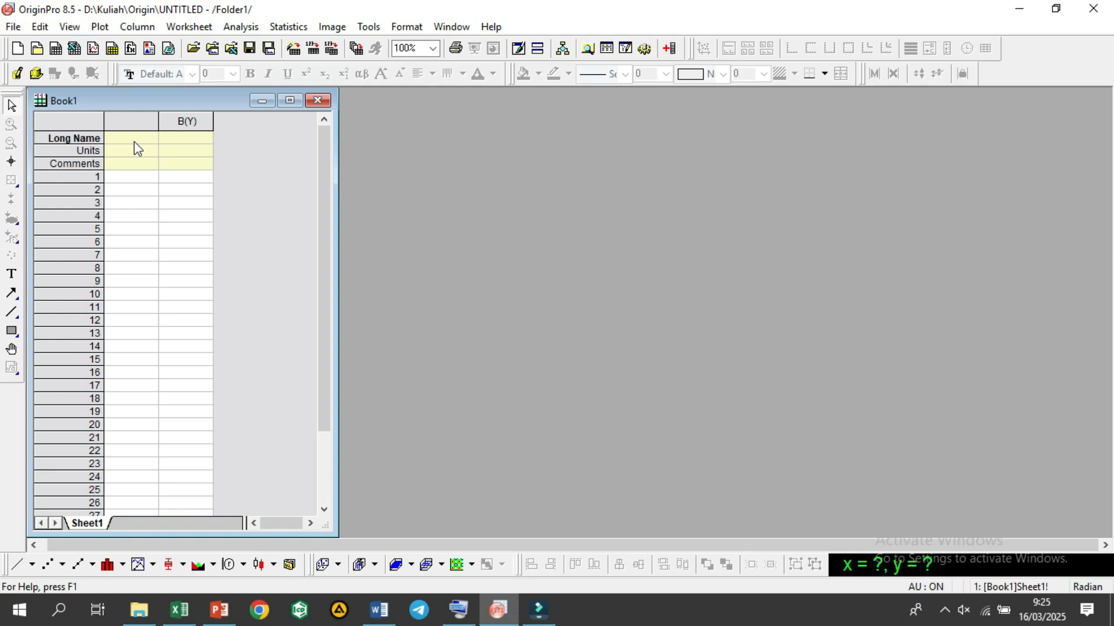
{"action": "left_click", "coordinate": [137, 177]}
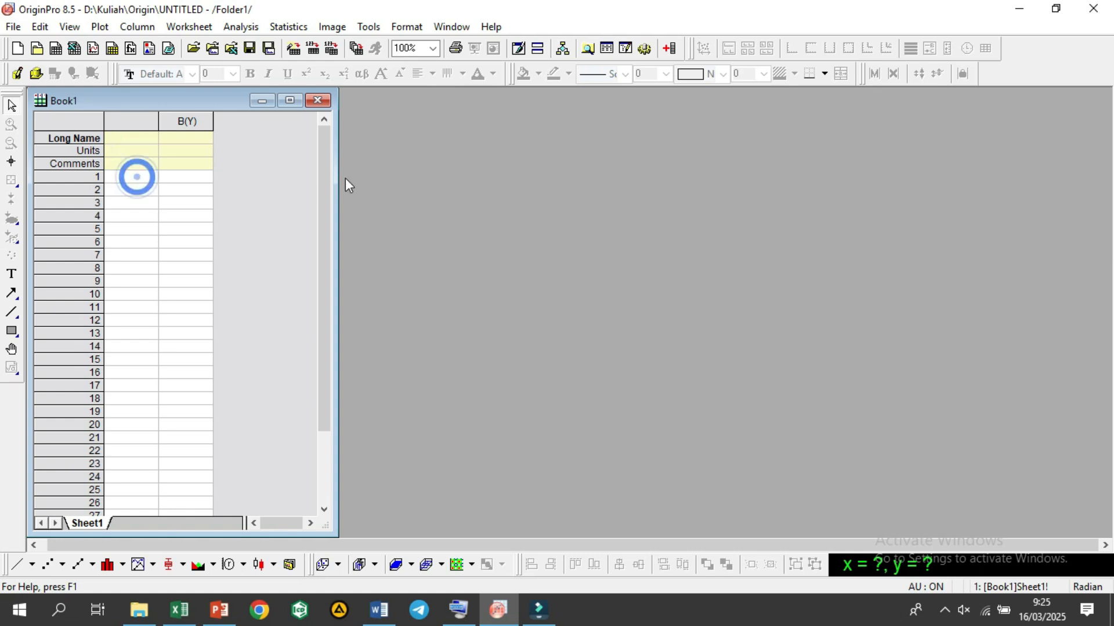
{"action": "left_click", "coordinate": [282, 152]}
{"action": "left_click", "coordinate": [174, 180]}
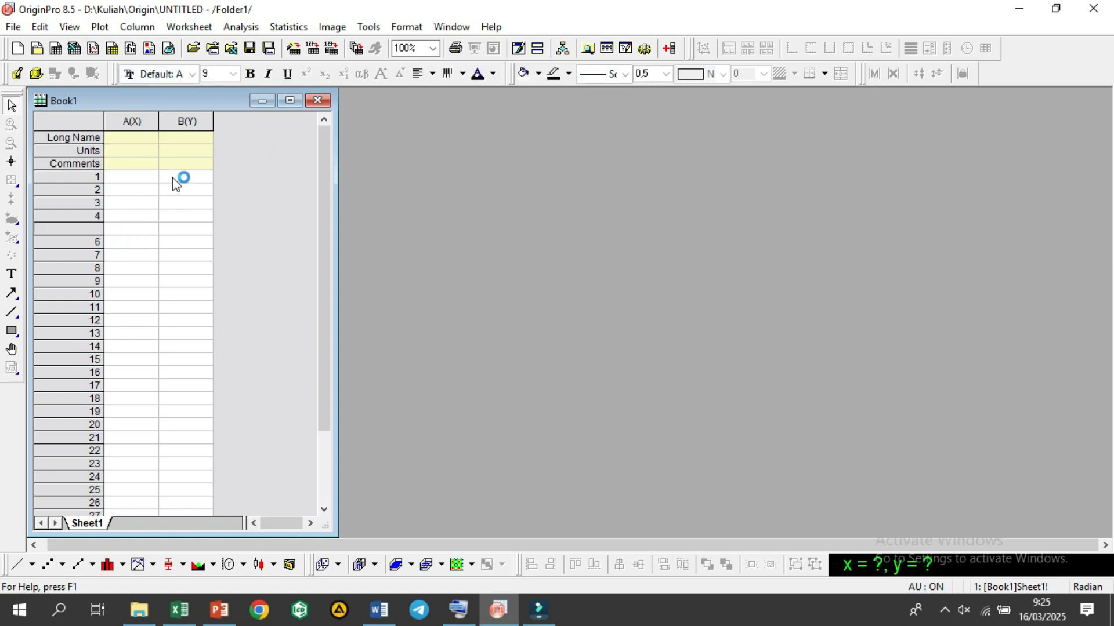
{"action": "left_click_drag", "start_coordinate": [132, 179], "coordinate": [216, 342]}
{"action": "left_click", "coordinate": [238, 378]}
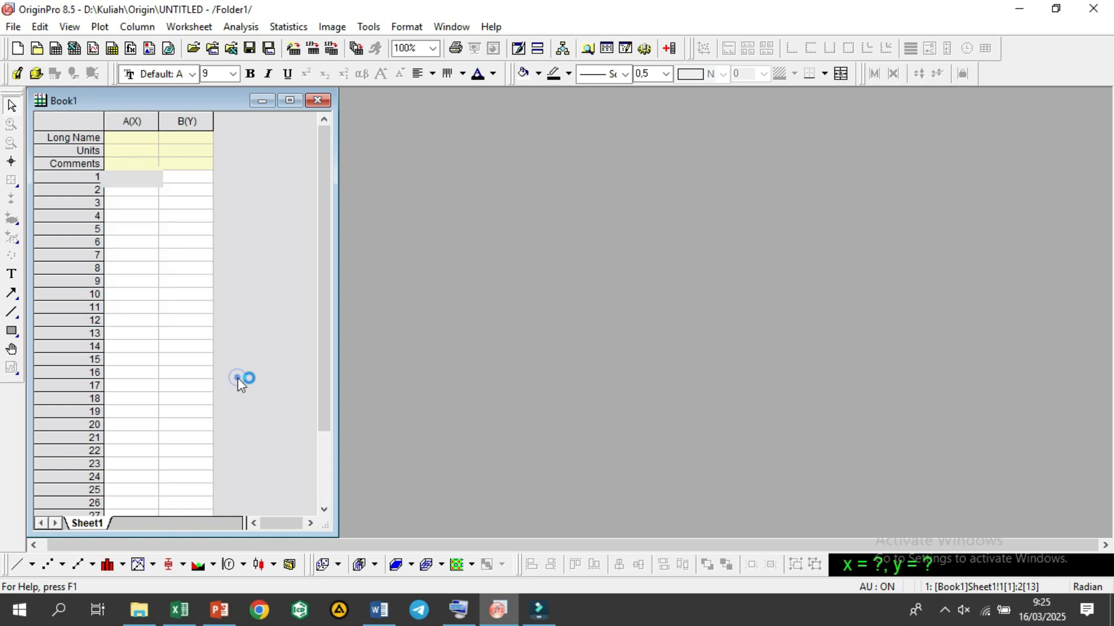
{"action": "left_click", "coordinate": [213, 505]}
Step: Switch to Excel and examine the Strain (-/-) column E and the Stress (Mpa) column H as the data to transfer
{"action": "left_click", "coordinate": [192, 604]}
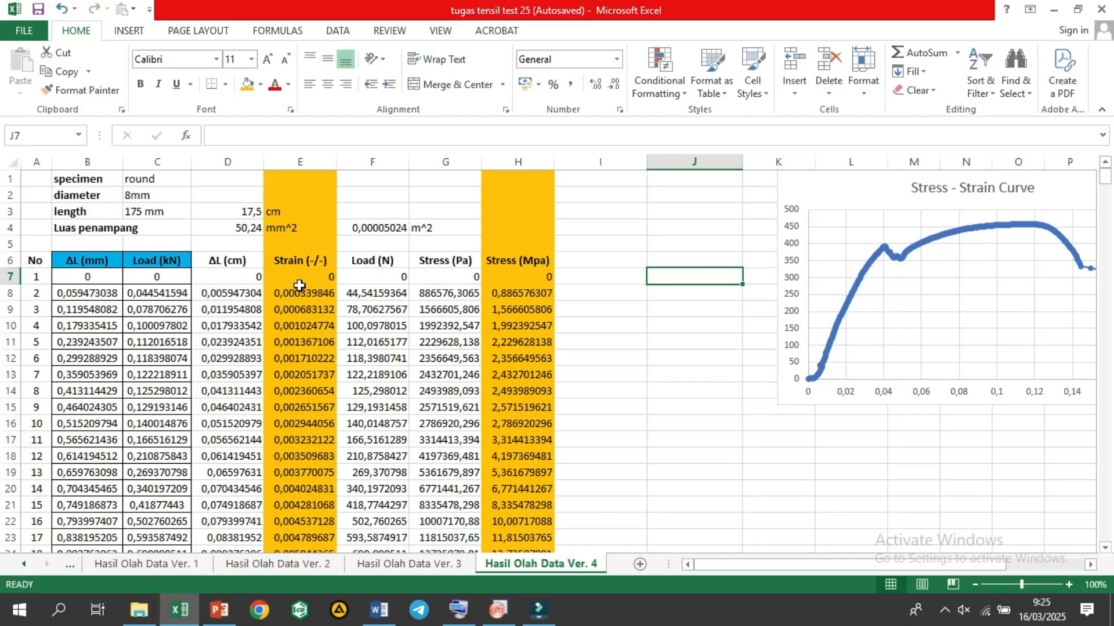
{"action": "left_click", "coordinate": [299, 285]}
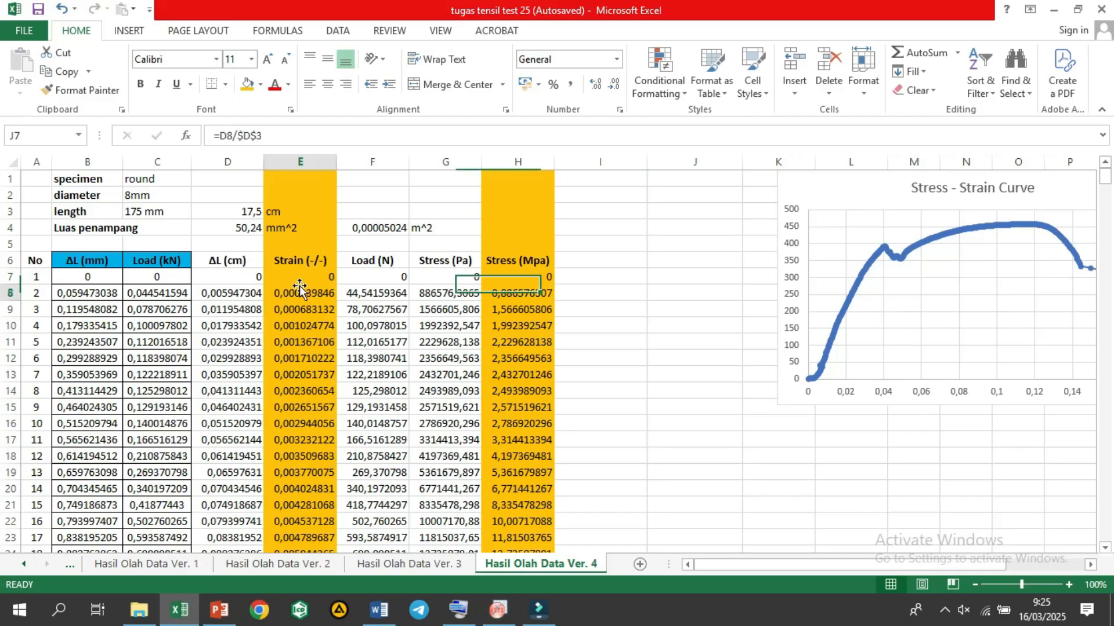
{"action": "left_click", "coordinate": [300, 261]}
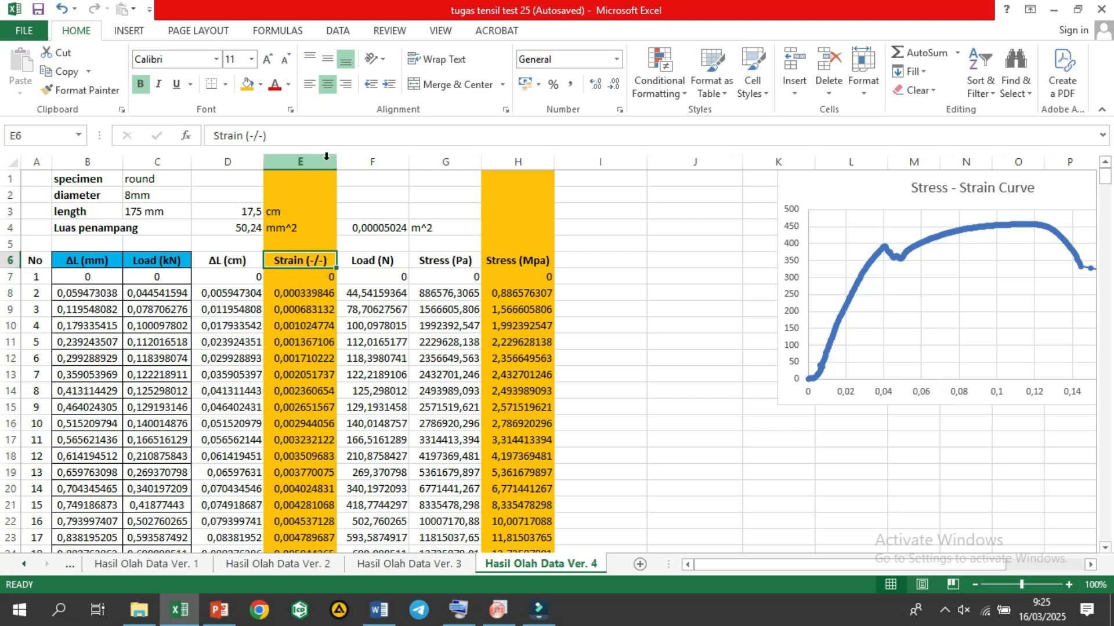
{"action": "left_click", "coordinate": [326, 157]}
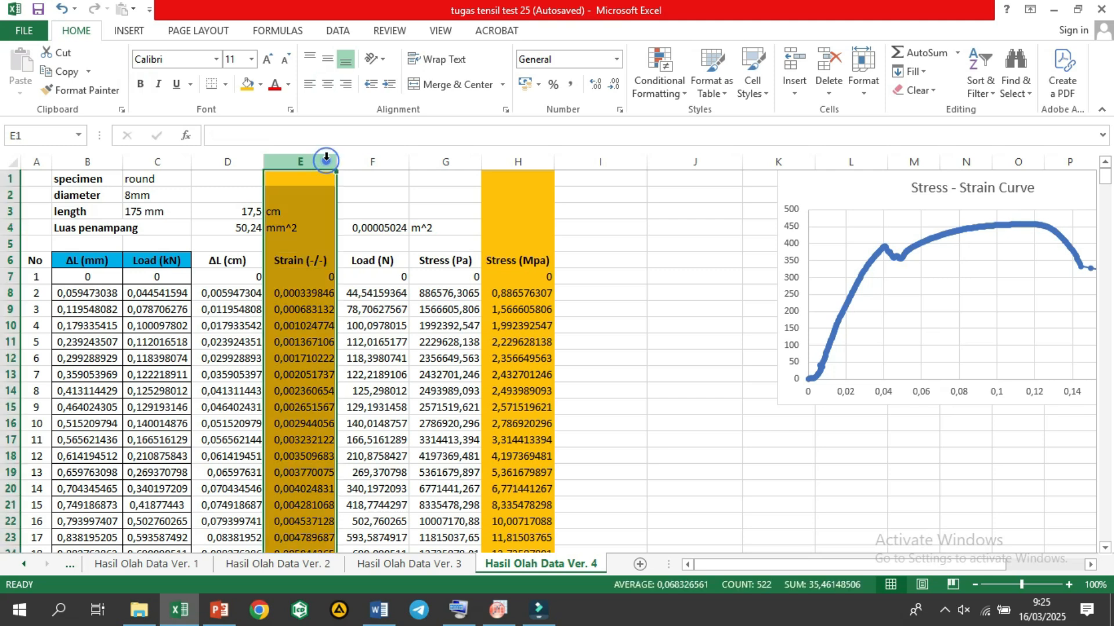
{"action": "left_click", "coordinate": [507, 157]}
{"action": "left_click", "coordinate": [318, 160]}
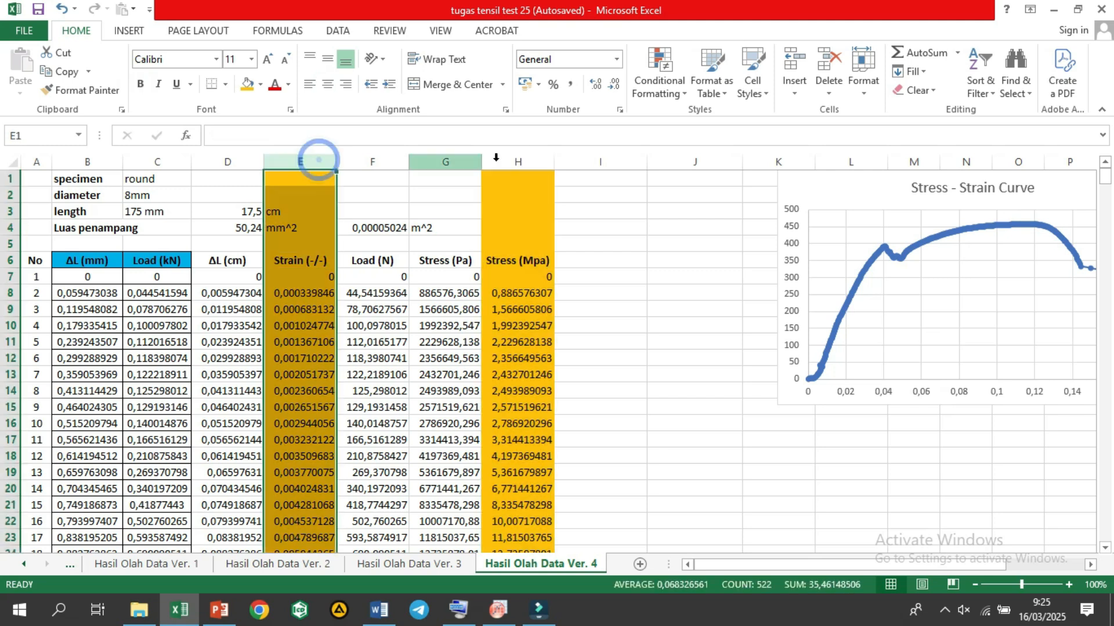
{"action": "left_click", "coordinate": [505, 160]}
Step: Copy the Strain (-/-) values in E7:E525 and paste them into OriginPro's column A(X) from row 1
{"action": "left_click", "coordinate": [281, 273]}
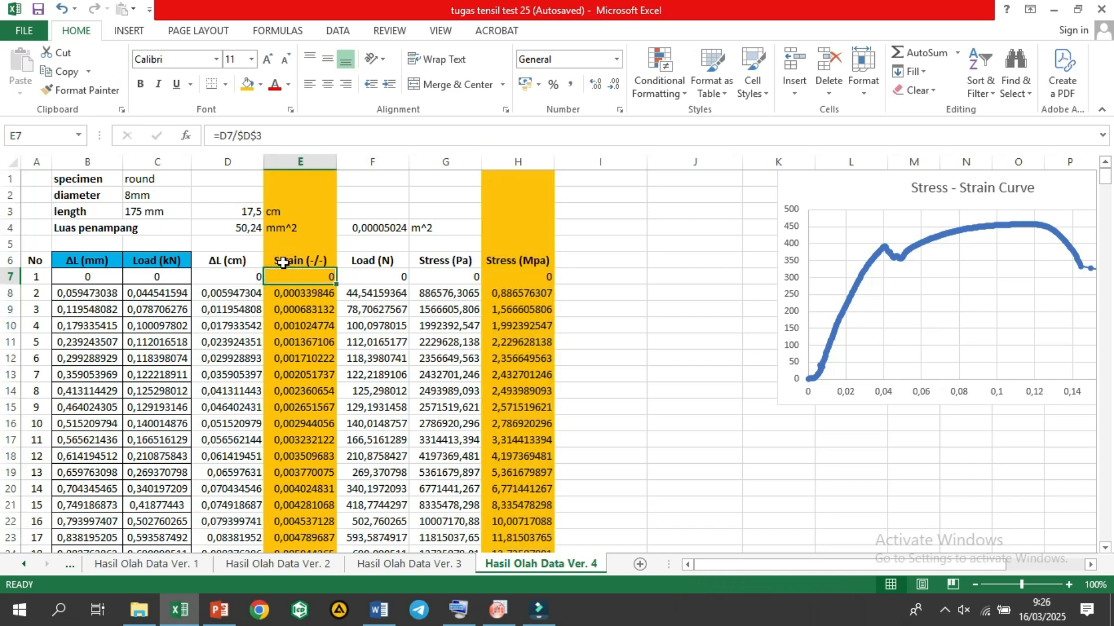
{"action": "key", "text": "ctrl+shift+Down"}
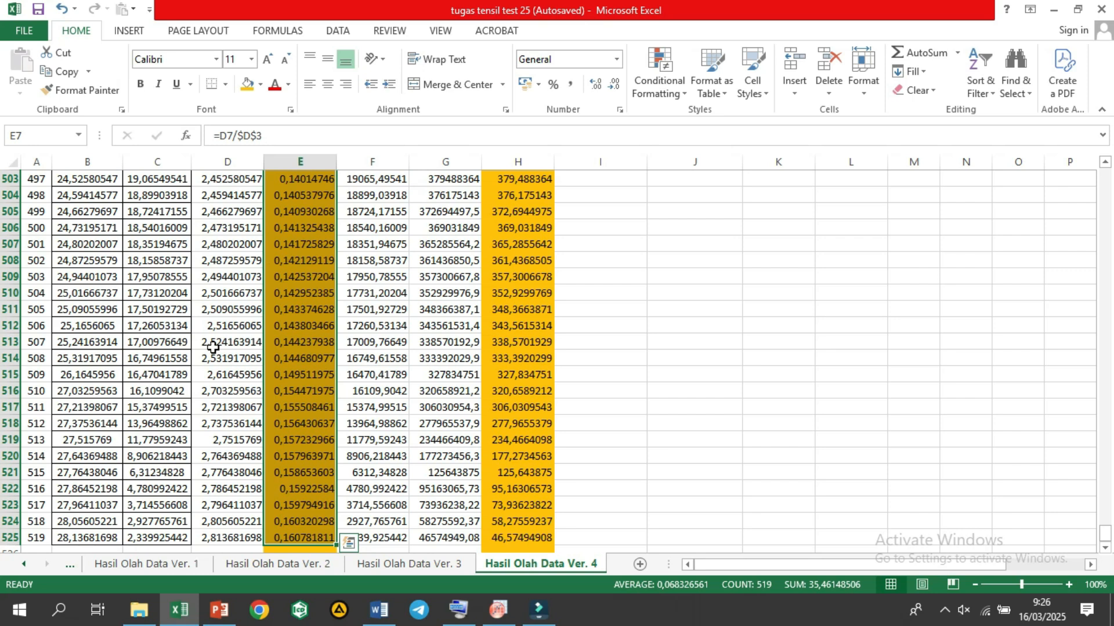
{"action": "key", "text": "ctrl+c"}
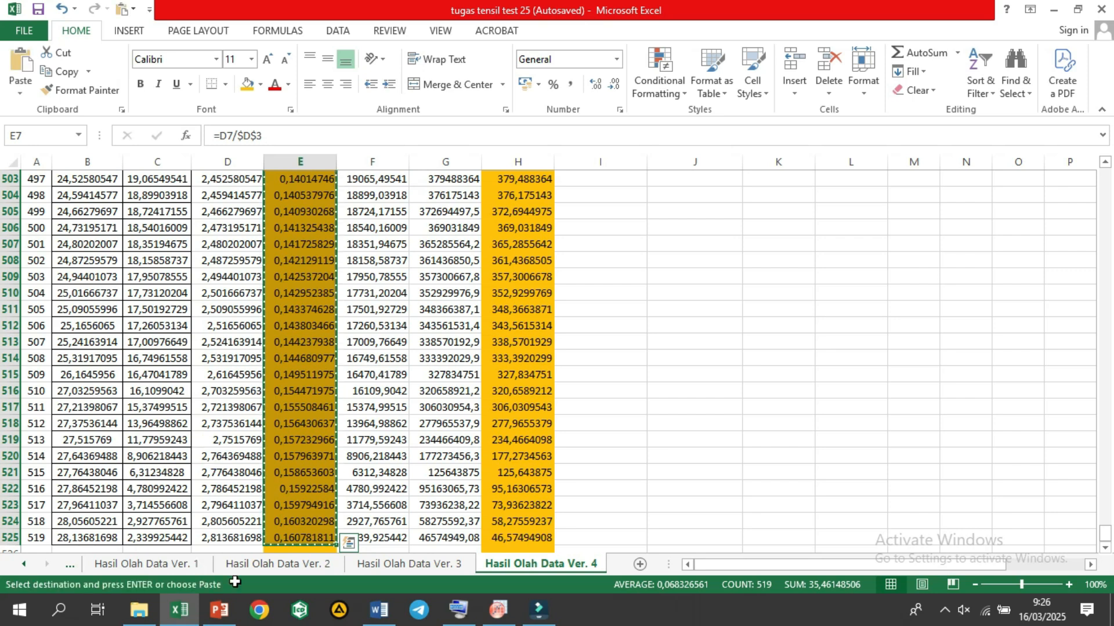
{"action": "left_click", "coordinate": [497, 611]}
{"action": "left_click", "coordinate": [134, 178]}
{"action": "left_click", "coordinate": [136, 180]}
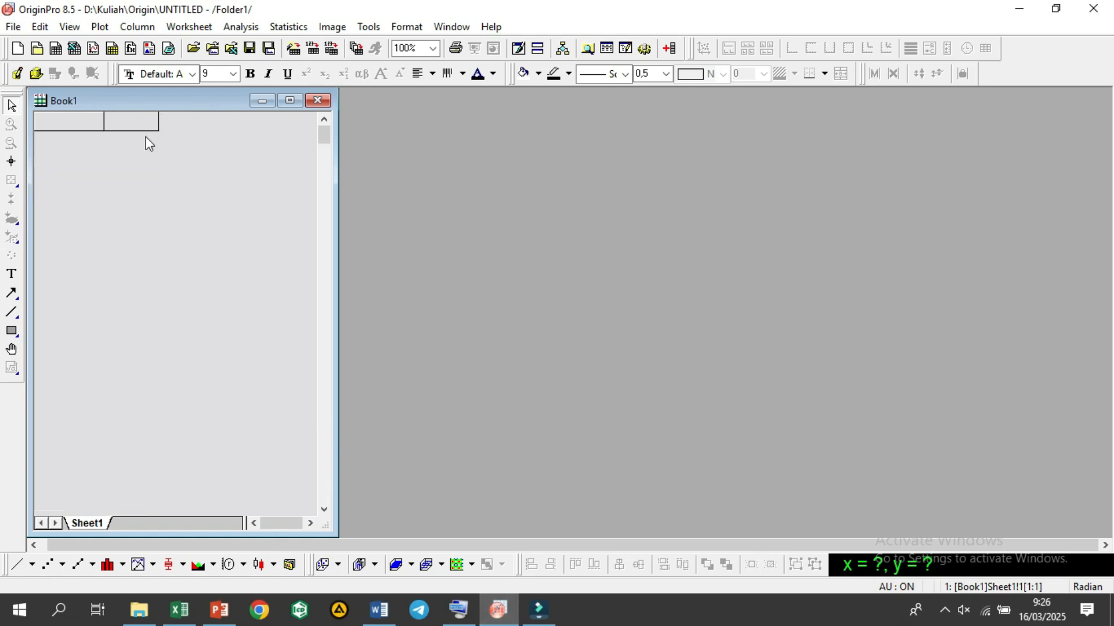
Step: Set the Long Name of column A(X) to "Strain (-/-)"
{"action": "left_click", "coordinate": [153, 142]}
{"action": "double_click", "coordinate": [152, 142]}
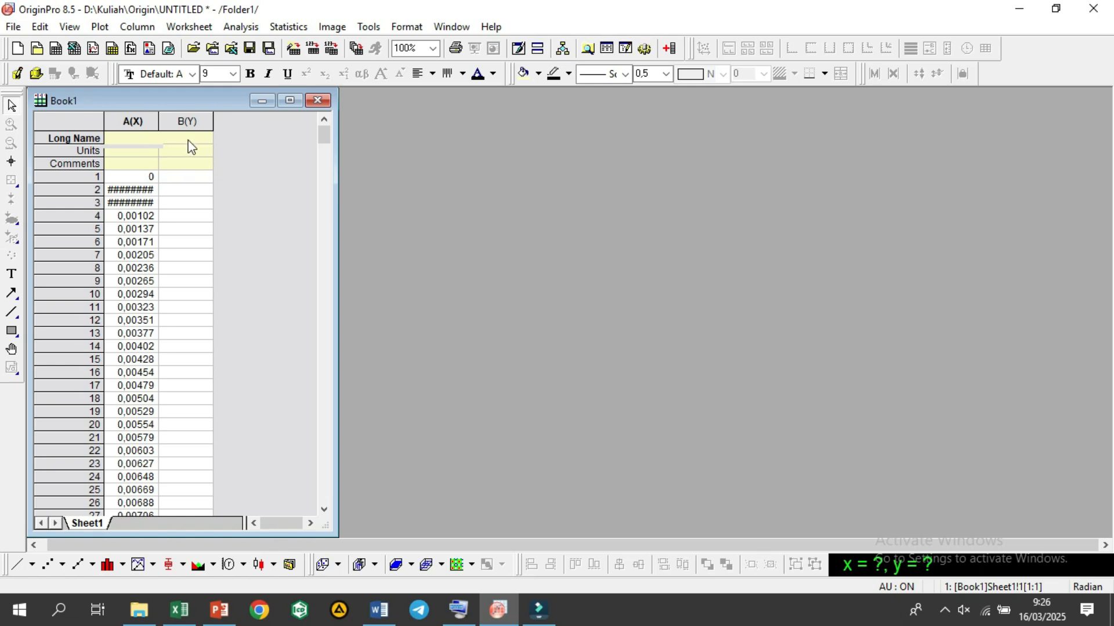
{"action": "type", "text": "S"}
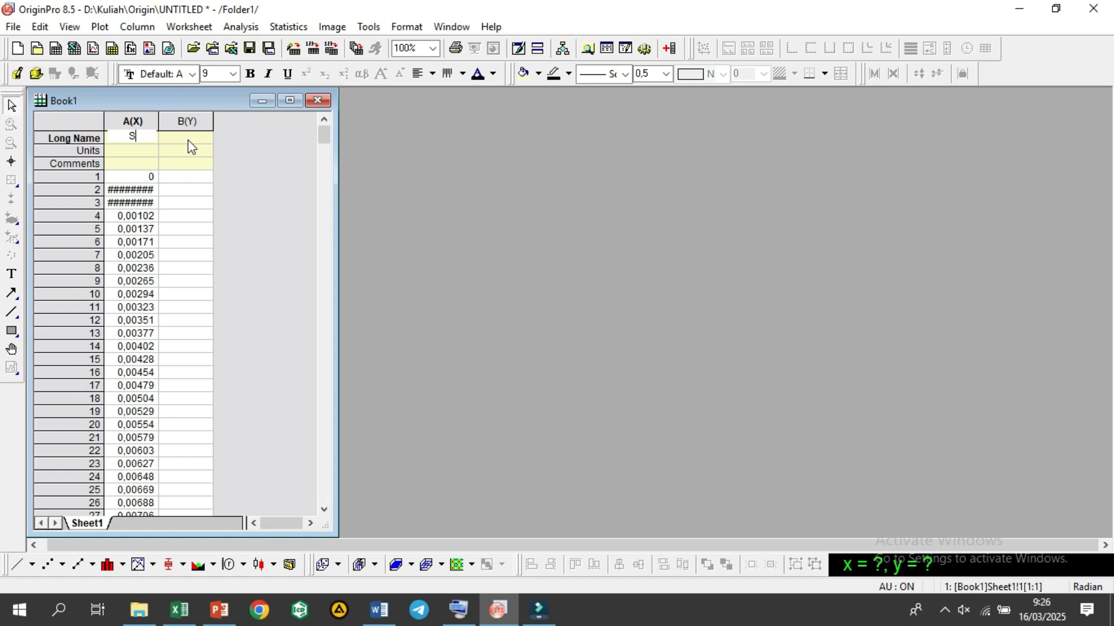
{"action": "type", "text": "train (-/-)"}
{"action": "left_click", "coordinate": [188, 139]}
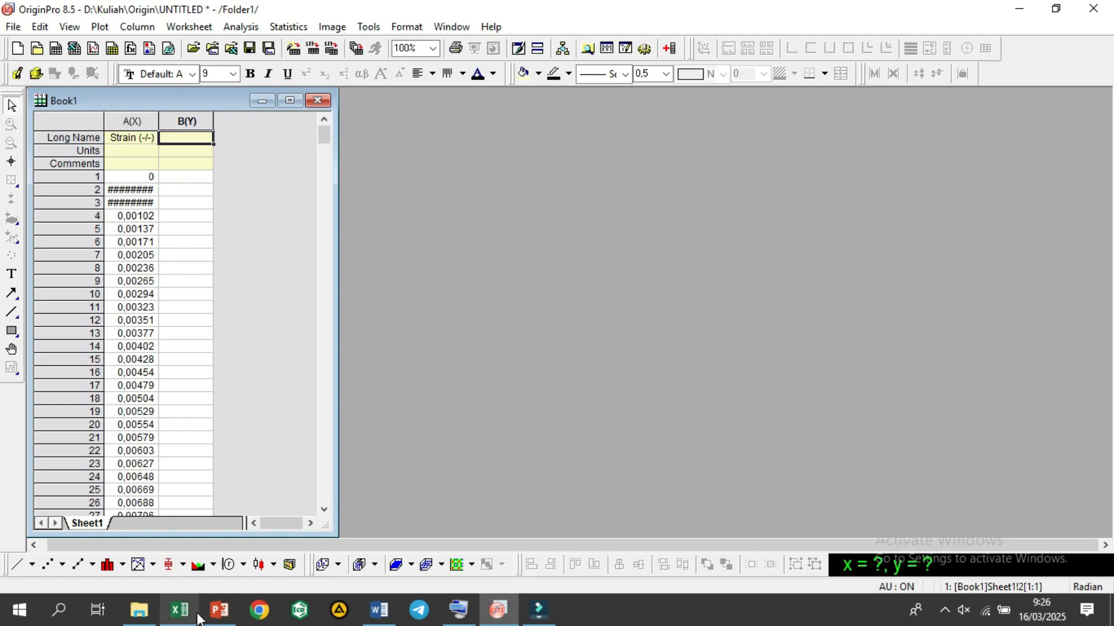
Step: Copy the Stress (Mpa) values in Excel's H7:H525 and paste them into OriginPro's column B(Y) from row 1
{"action": "left_click", "coordinate": [180, 609]}
{"action": "scroll", "coordinate": [1103, 536], "scroll_direction": "up", "scroll_amount": 2}
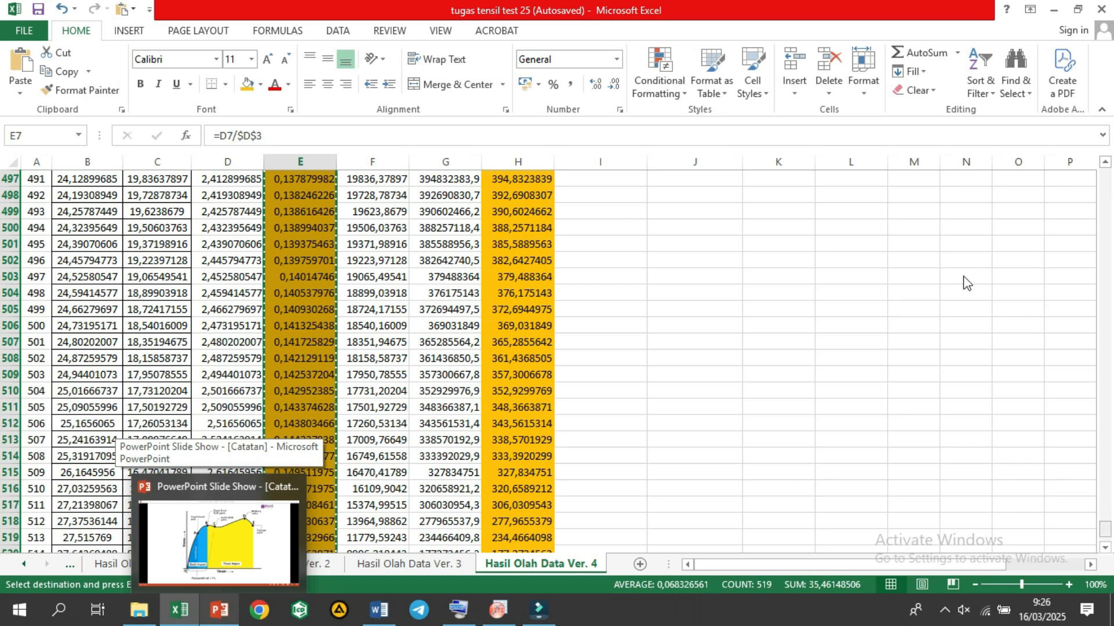
{"action": "key", "text": "ctrl+BackSpace"}
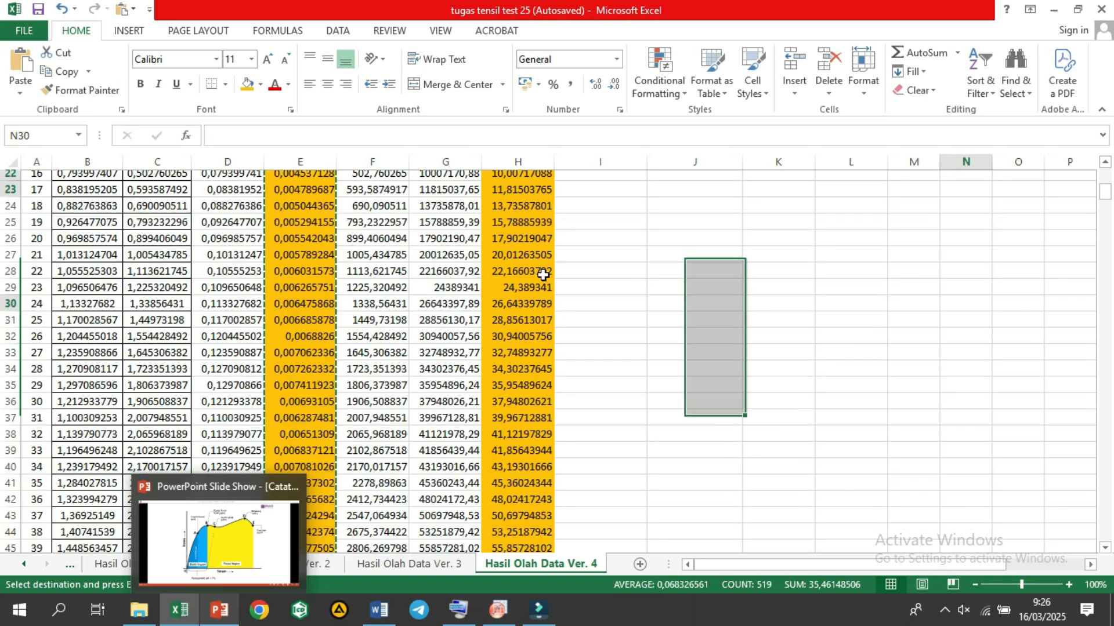
{"action": "left_click", "coordinate": [543, 274]}
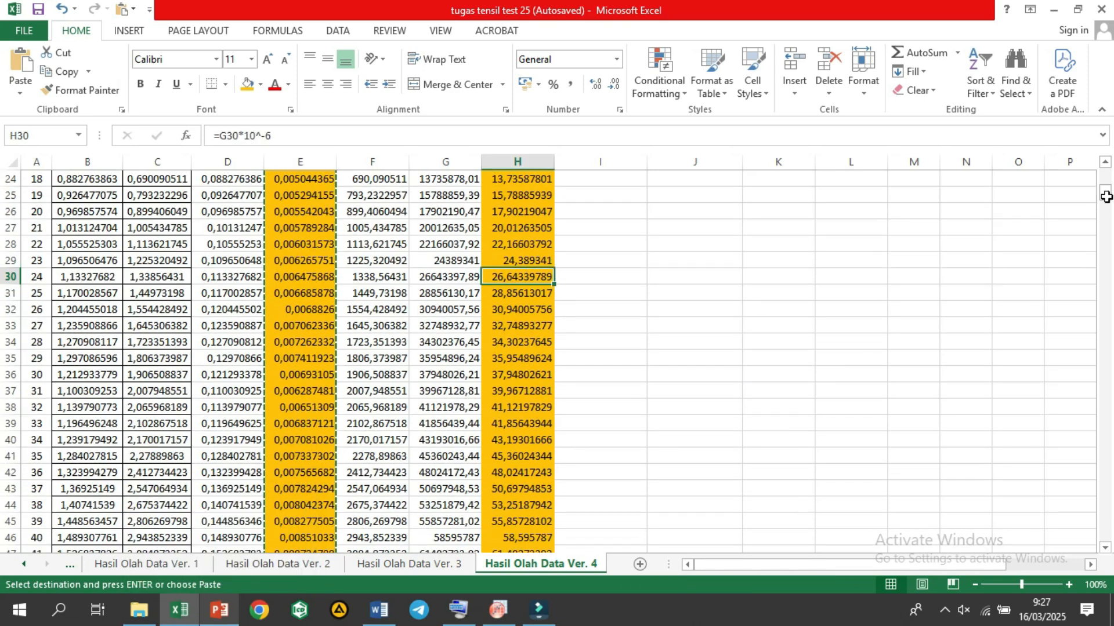
{"action": "left_click_drag", "start_coordinate": [1107, 198], "coordinate": [1106, 164]}
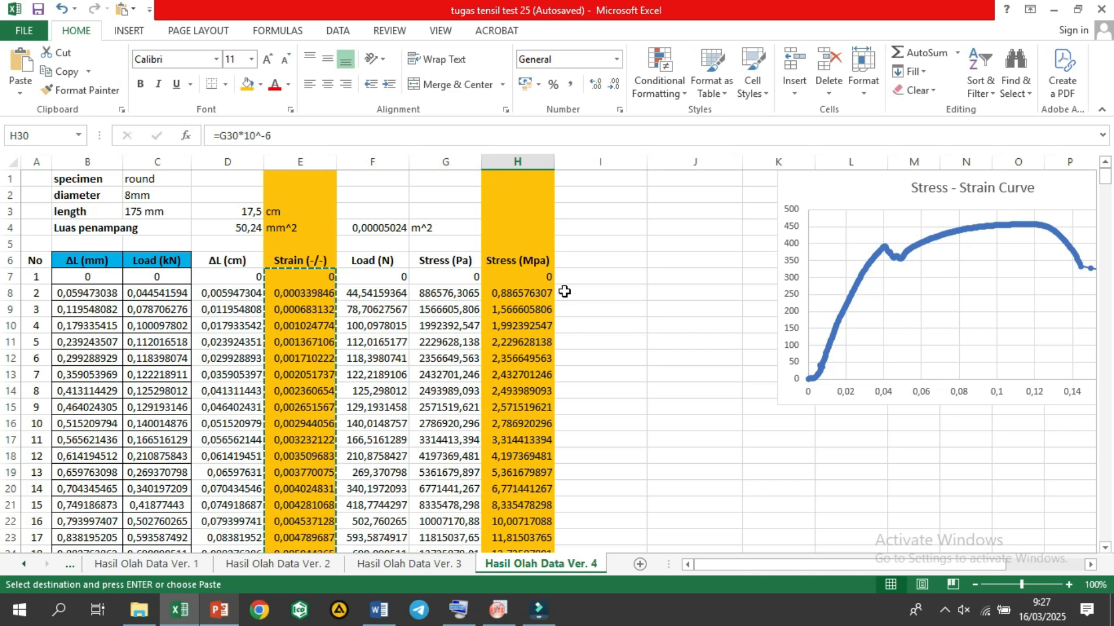
{"action": "left_click", "coordinate": [545, 273]}
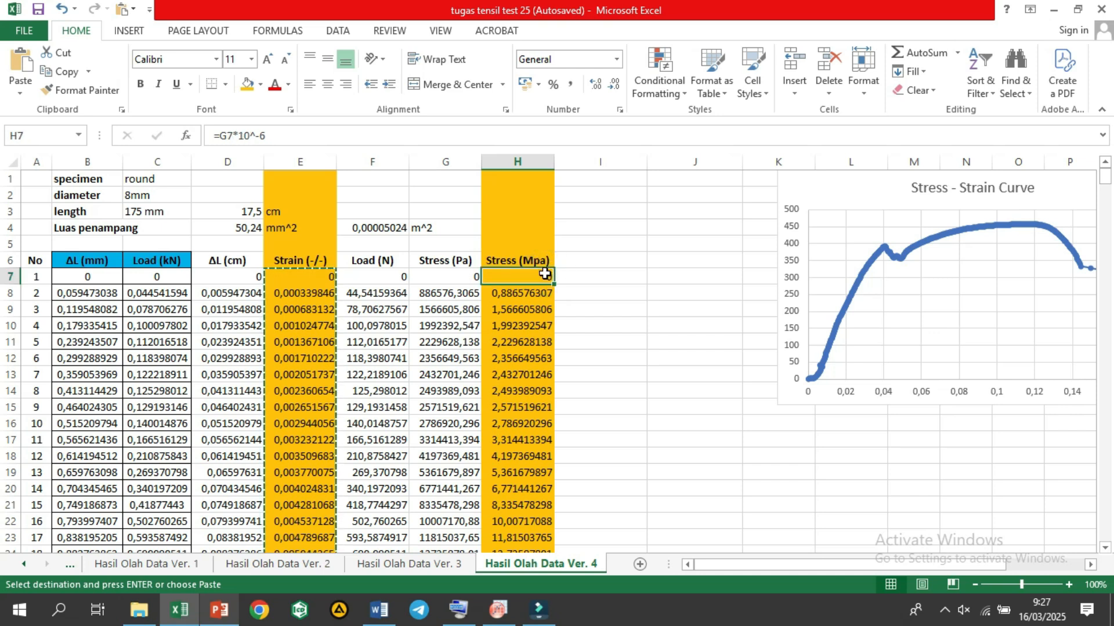
{"action": "key", "text": "ctrl+shift+Down"}
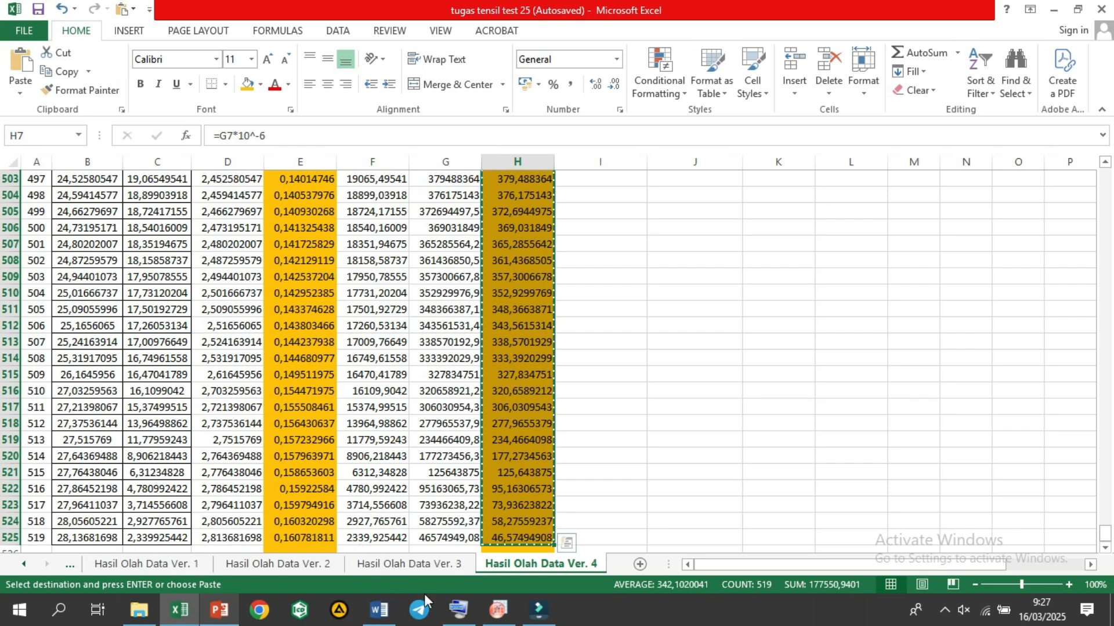
{"action": "mouse_move", "coordinate": [500, 614]}
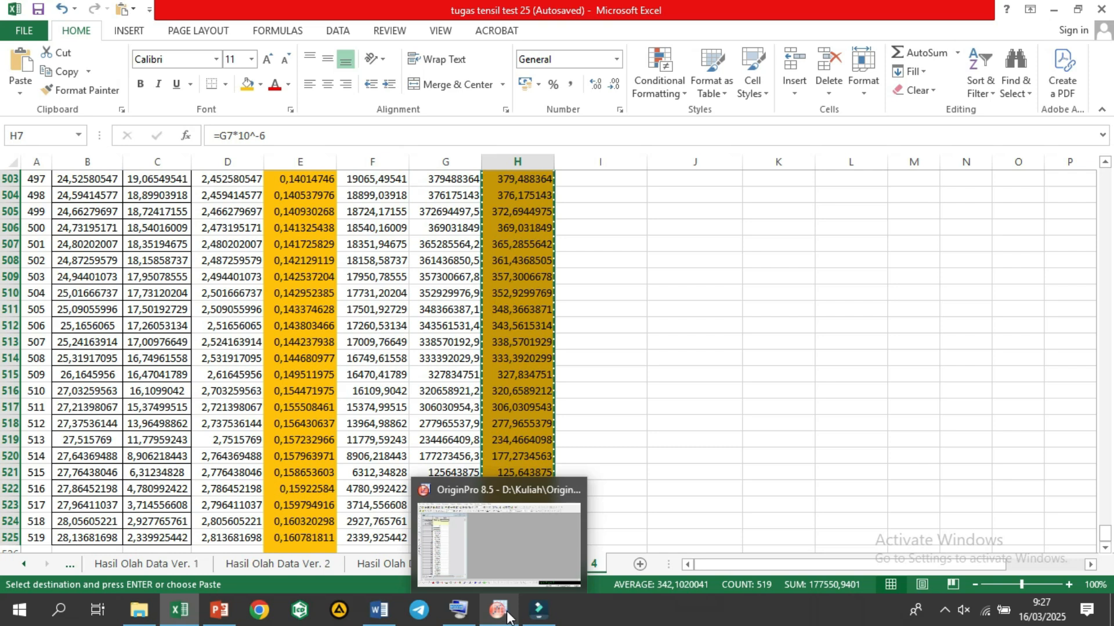
{"action": "left_click", "coordinate": [507, 615]}
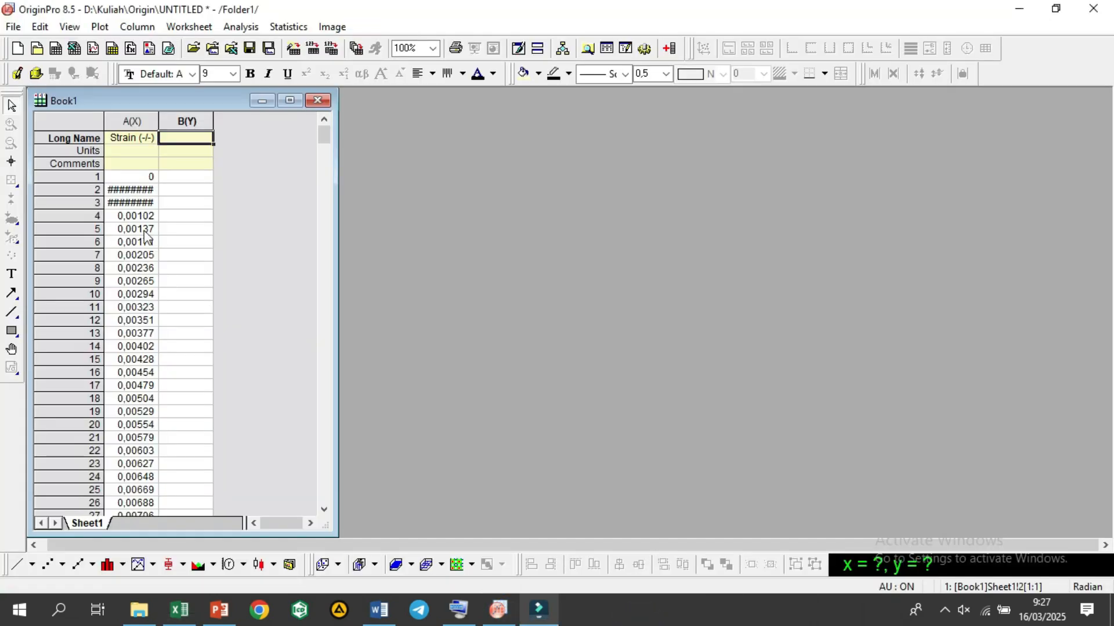
{"action": "left_click", "coordinate": [183, 174]}
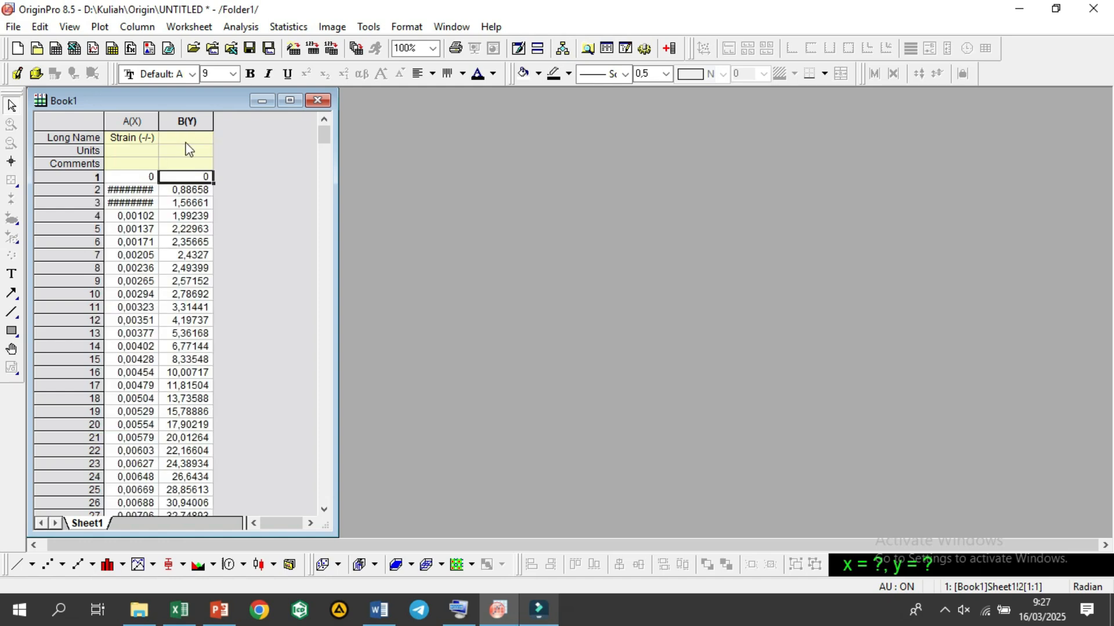
Step: Set the Long Name of column B(Y) to "Stress (MPa)"
{"action": "left_click", "coordinate": [185, 142]}
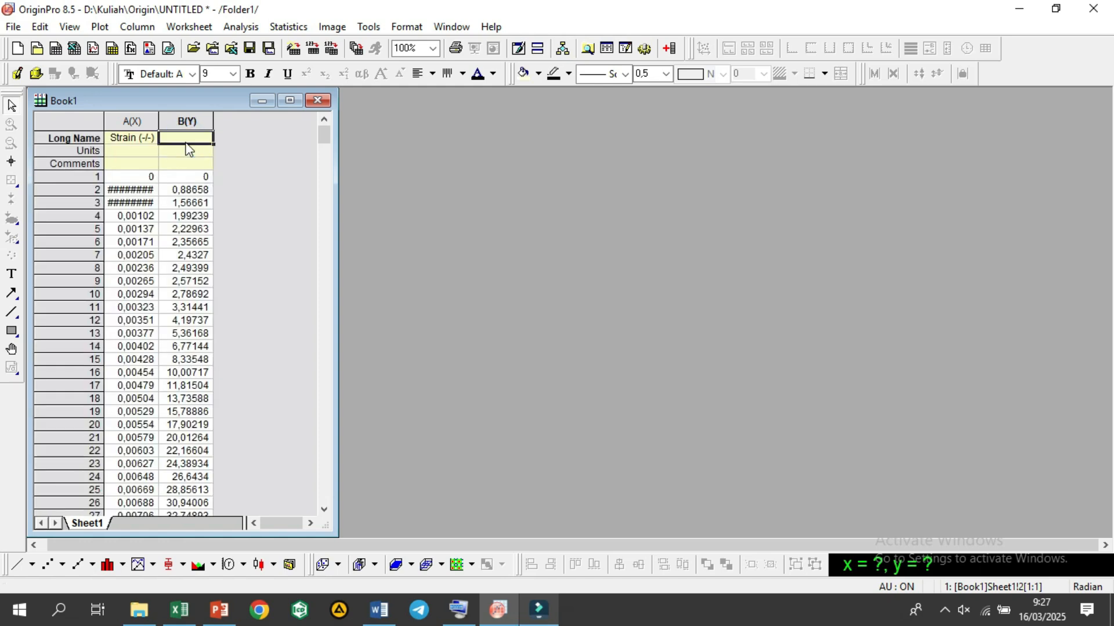
{"action": "double_click", "coordinate": [186, 143]}
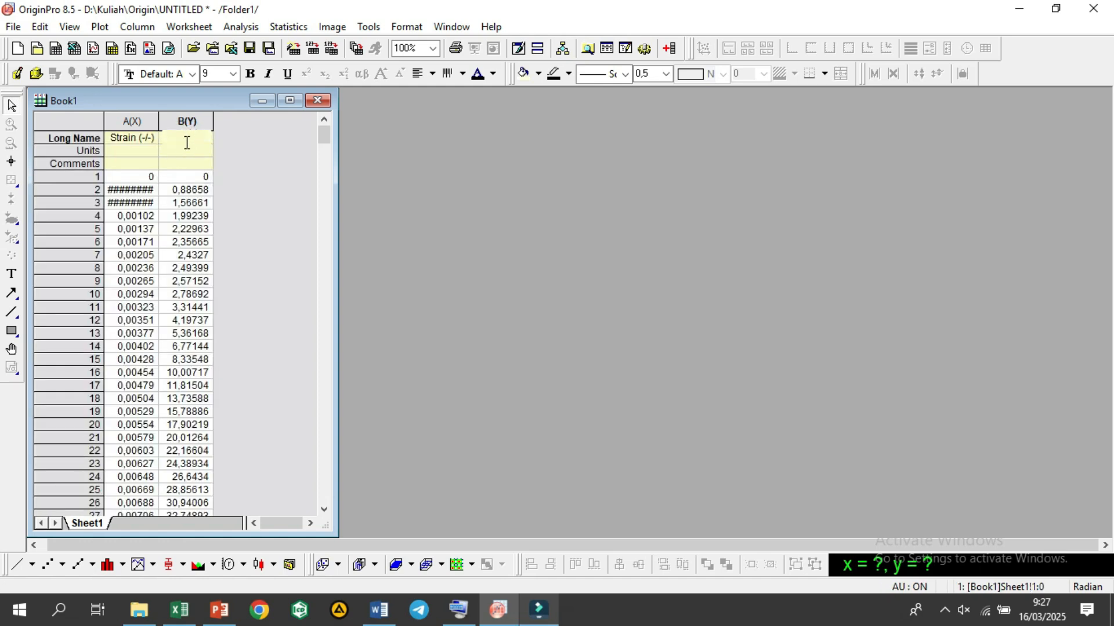
{"action": "type", "text": "Stress (<"}
{"action": "key", "text": "BackSpace"}
{"action": "type", "text": "MPa)"}
Step: Widen columns A(X) and B(Y) to fit their contents
{"action": "left_click", "coordinate": [159, 119]}
{"action": "double_click", "coordinate": [159, 119]}
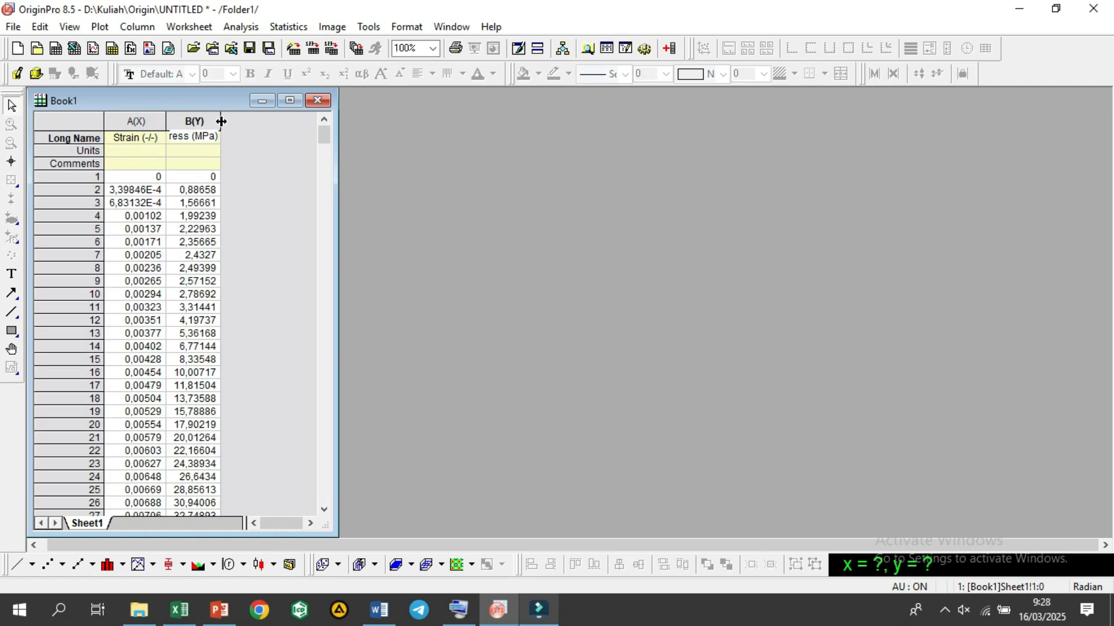
{"action": "double_click", "coordinate": [221, 121]}
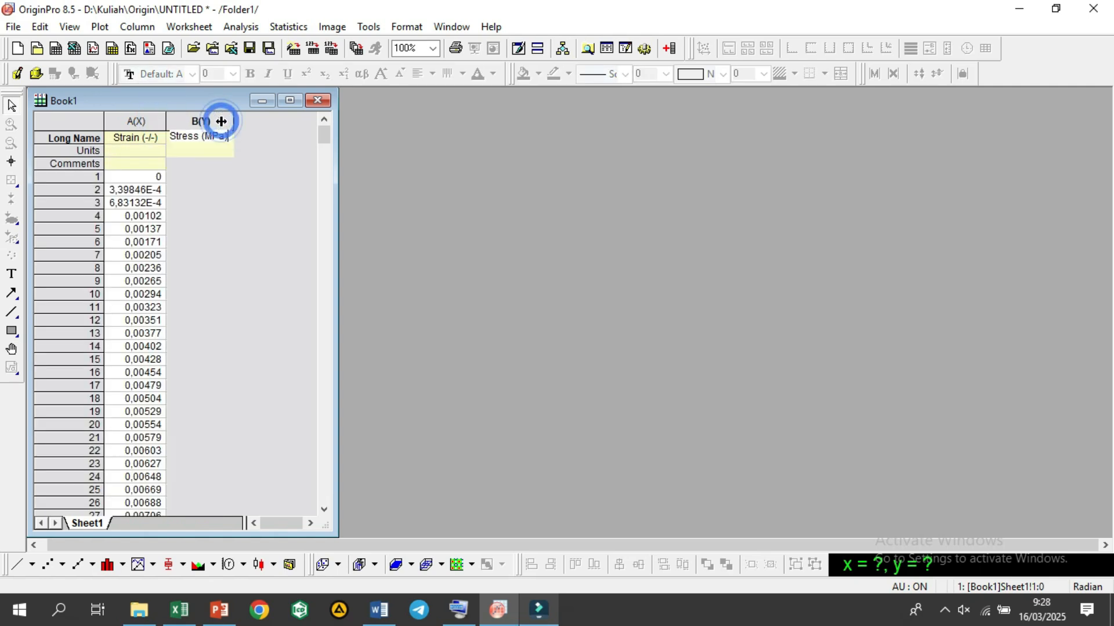
{"action": "left_click", "coordinate": [209, 176]}
{"action": "left_click_drag", "start_coordinate": [195, 292], "coordinate": [261, 360]}
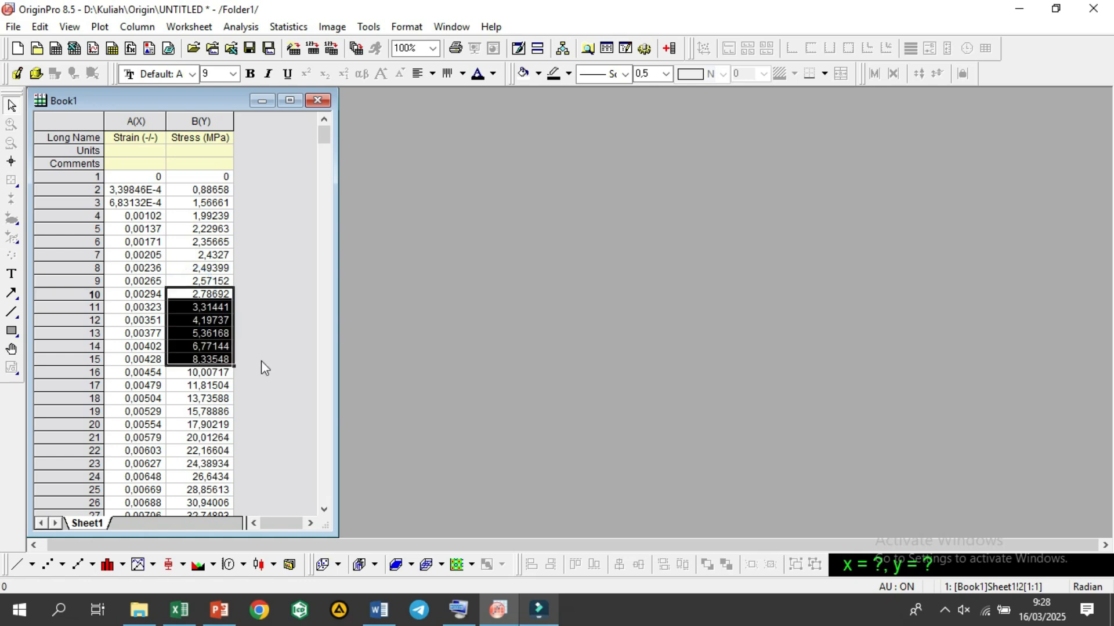
{"action": "left_click", "coordinate": [267, 336]}
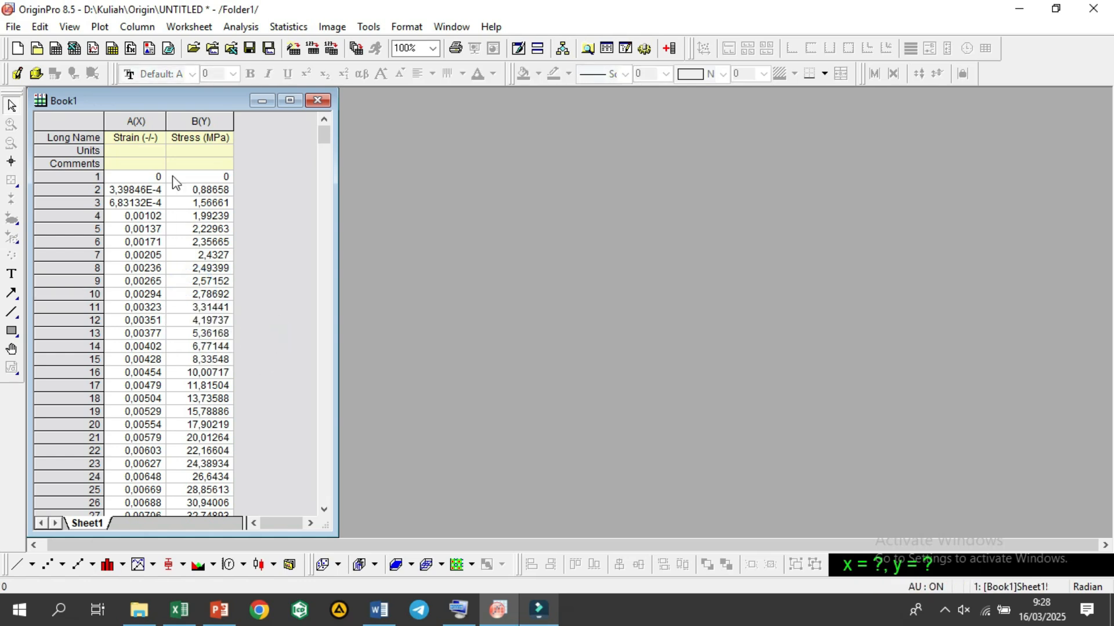
{"action": "left_click", "coordinate": [161, 455]}
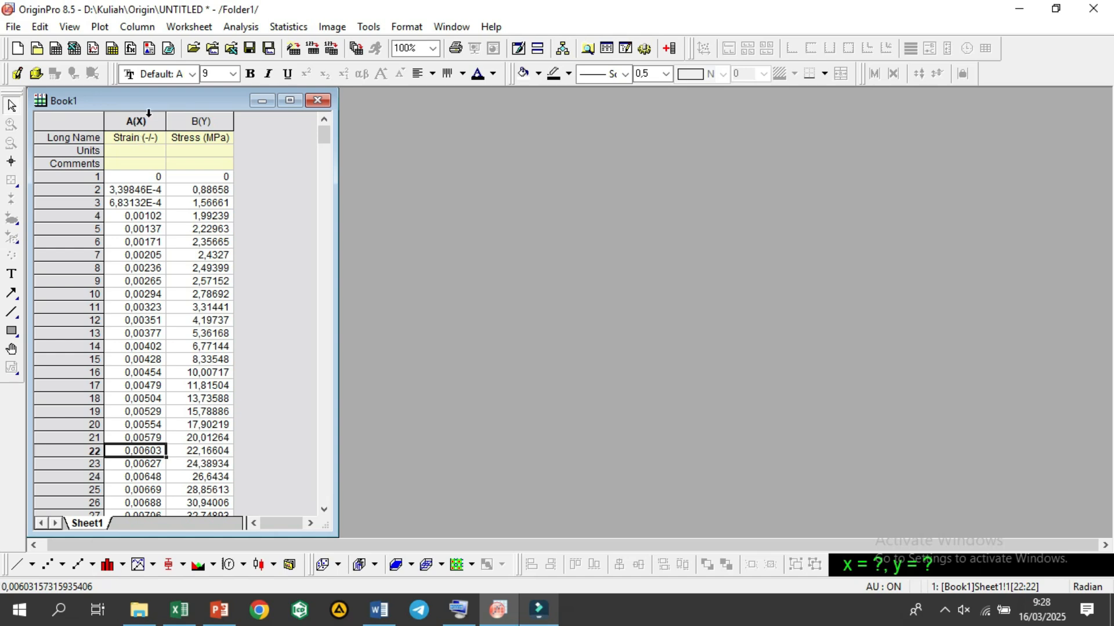
Step: Start a new plot from Book1's Sheet1 and choose Scatter as the plot type
{"action": "left_click", "coordinate": [18, 565]}
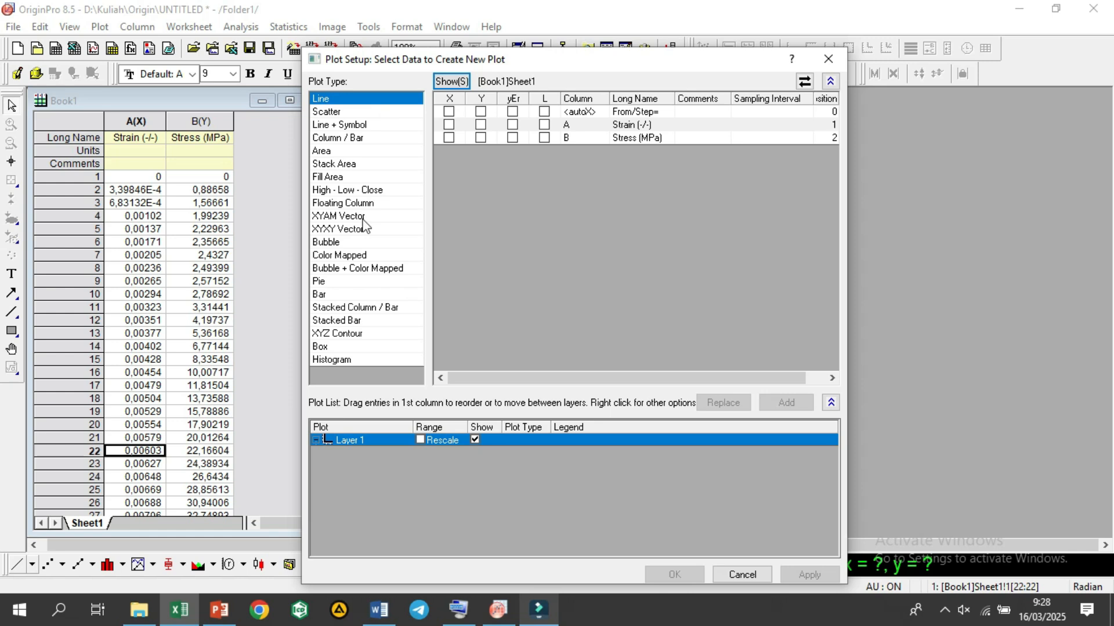
{"action": "left_click", "coordinate": [361, 216]}
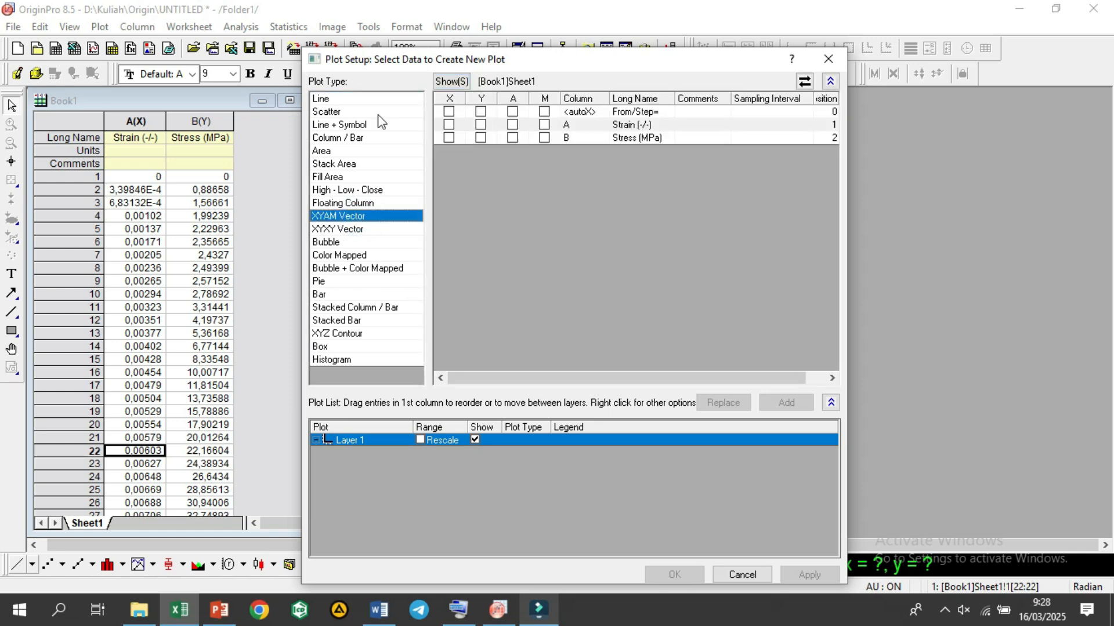
{"action": "left_click", "coordinate": [360, 111]}
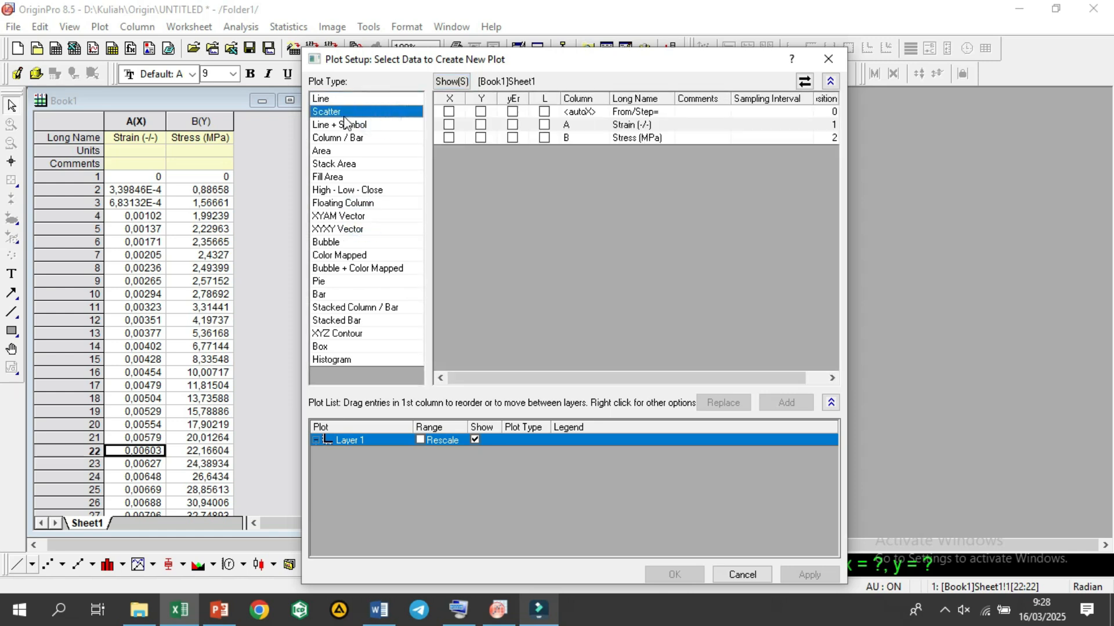
Step: Assign column A, Strain (-/-), as X and column B, Stress (MPa), as Y for the scatter plot
{"action": "left_click", "coordinate": [449, 125]}
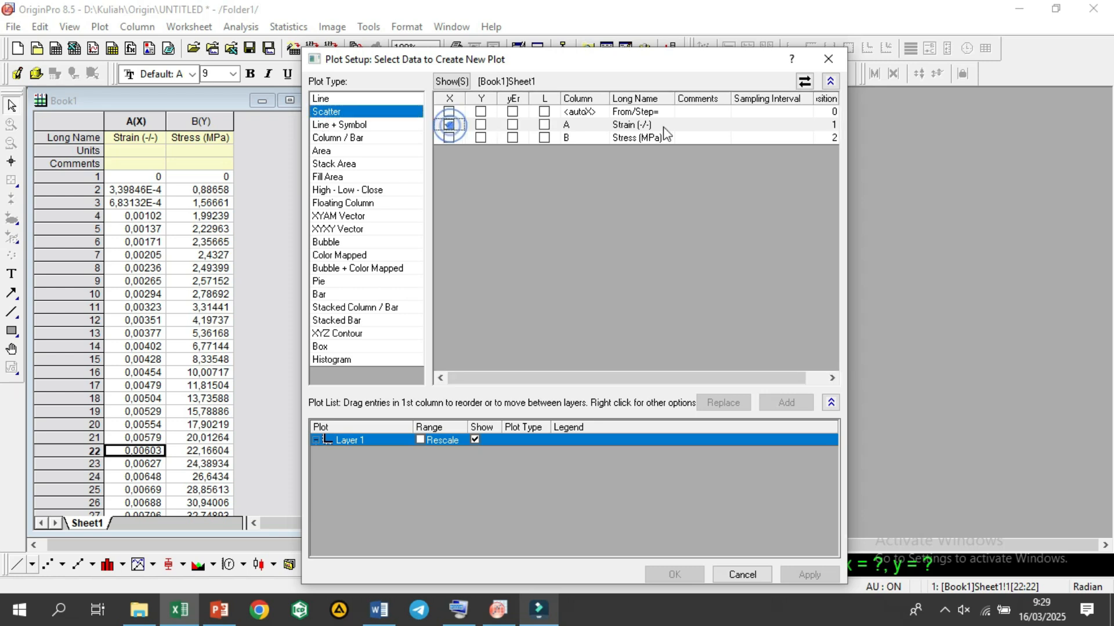
{"action": "left_click", "coordinate": [481, 98]}
{"action": "left_click", "coordinate": [481, 137]}
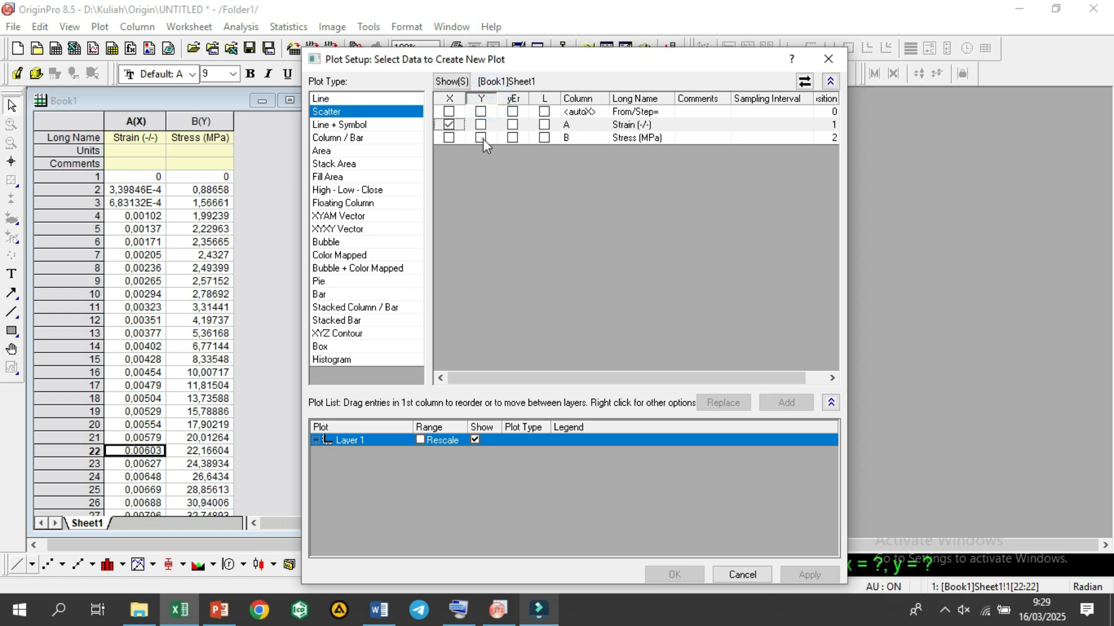
{"action": "left_click", "coordinate": [481, 99]}
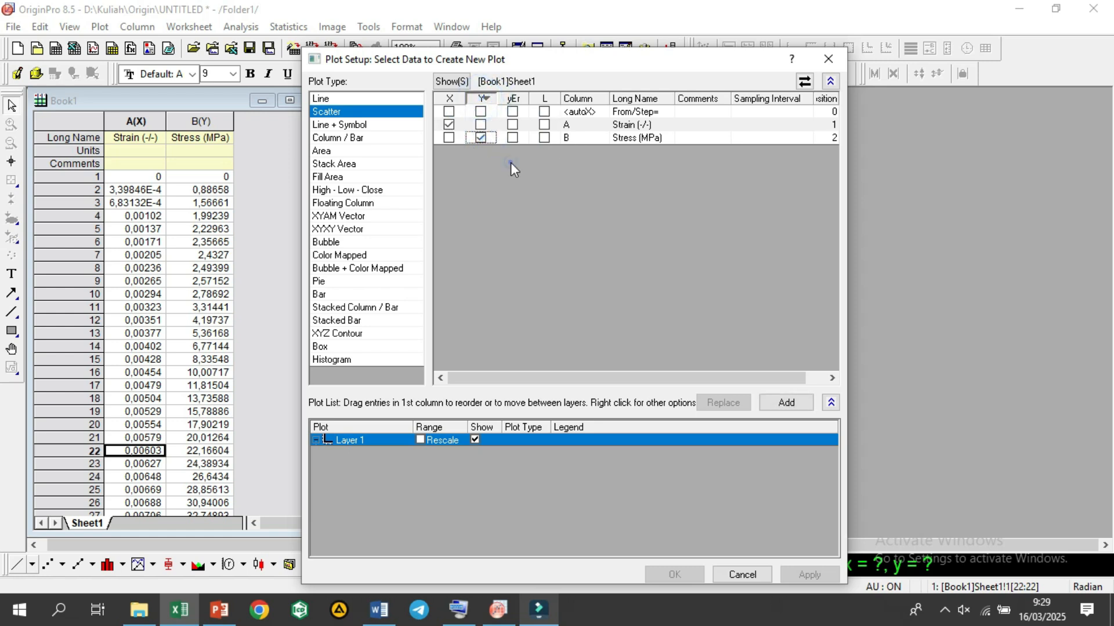
{"action": "left_click", "coordinate": [481, 99]}
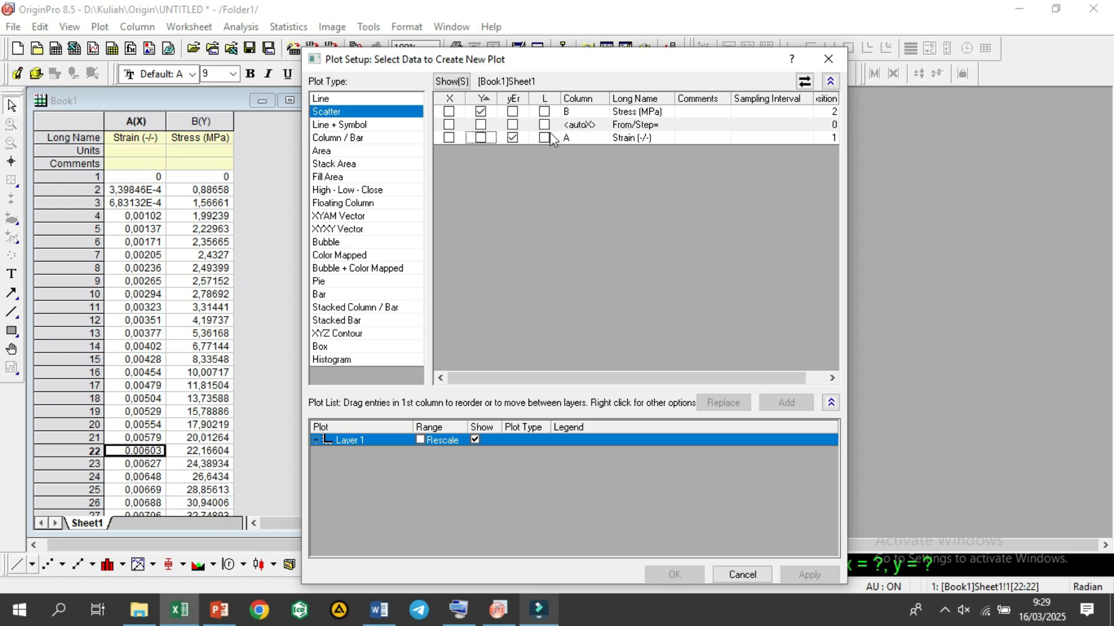
{"action": "left_click", "coordinate": [481, 99]}
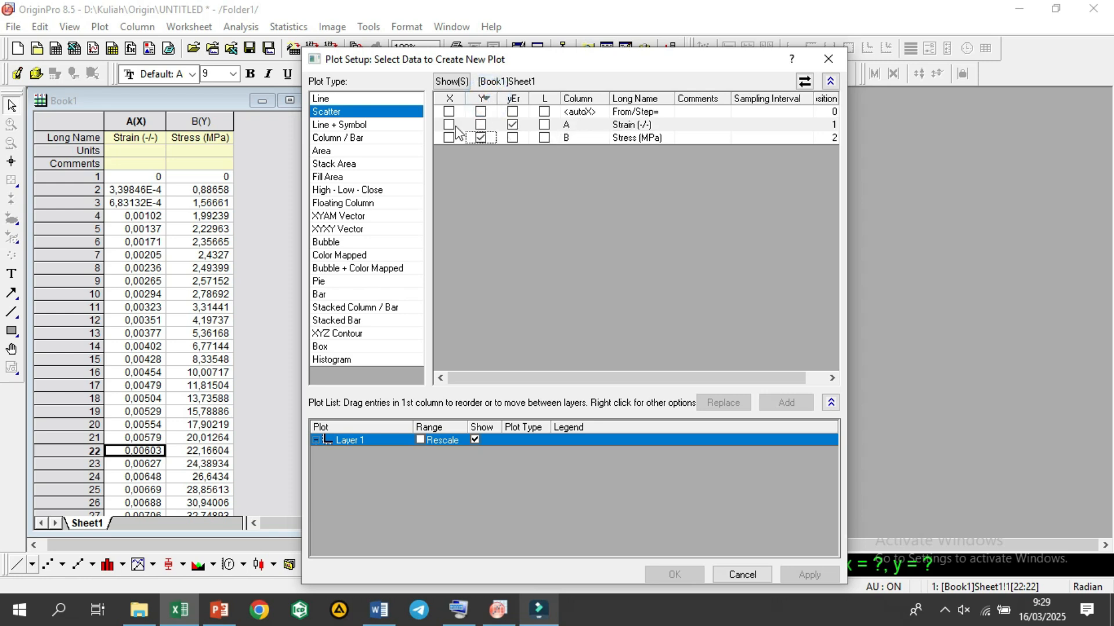
{"action": "left_click", "coordinate": [448, 124]}
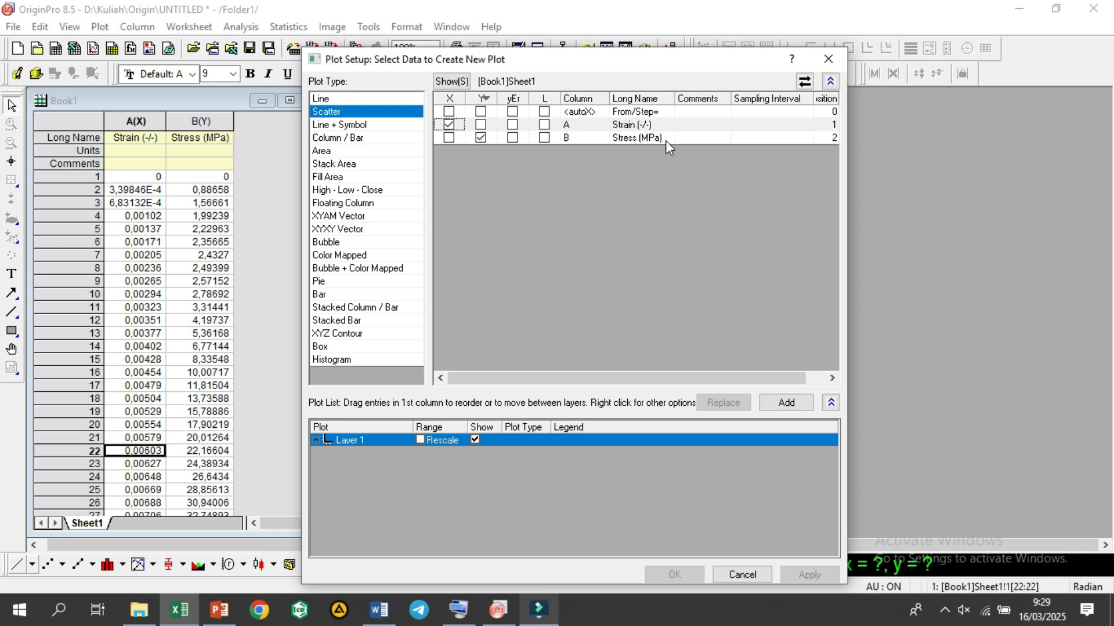
Step: Create the graph with the strain-stress scatter data added to Layer 1, and place its window beside the Book1 worksheet
{"action": "left_click", "coordinate": [786, 402]}
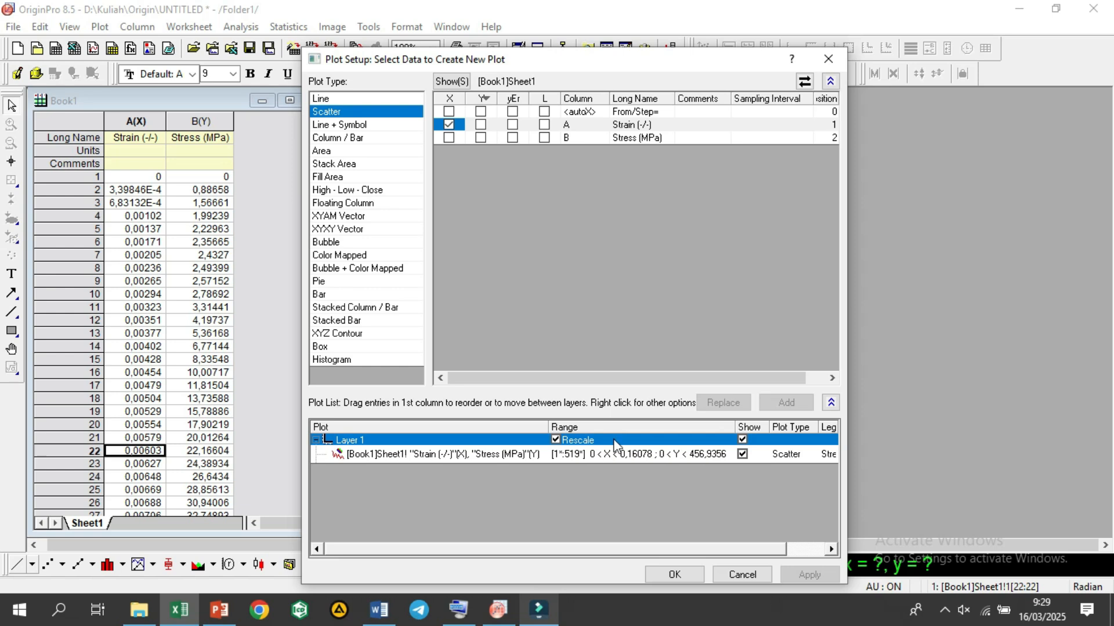
{"action": "left_click", "coordinate": [830, 403]}
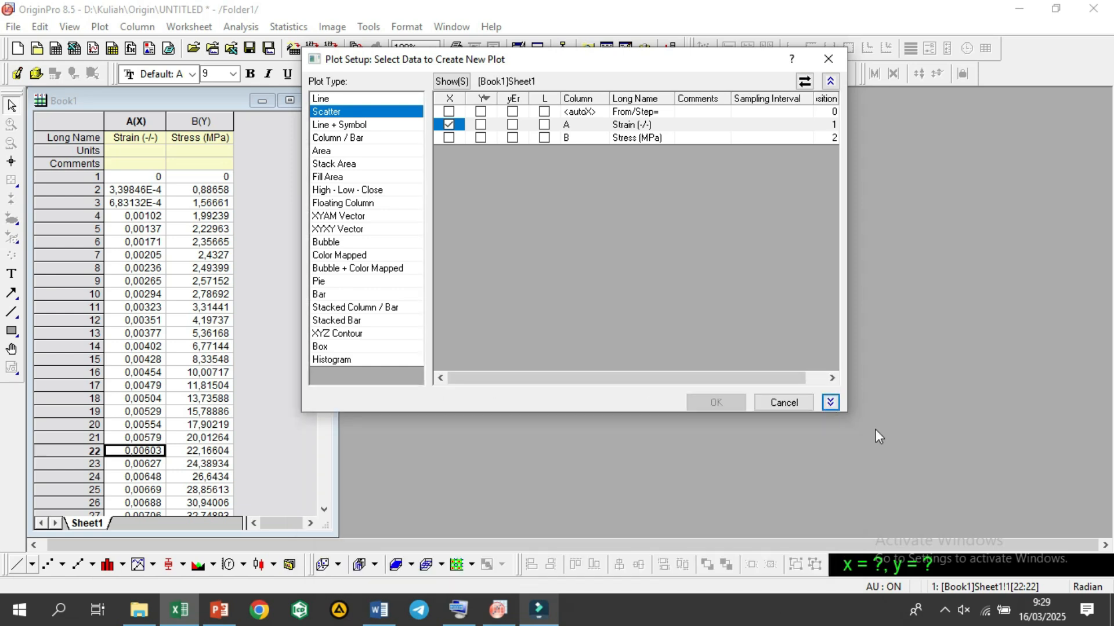
{"action": "left_click", "coordinate": [830, 404]}
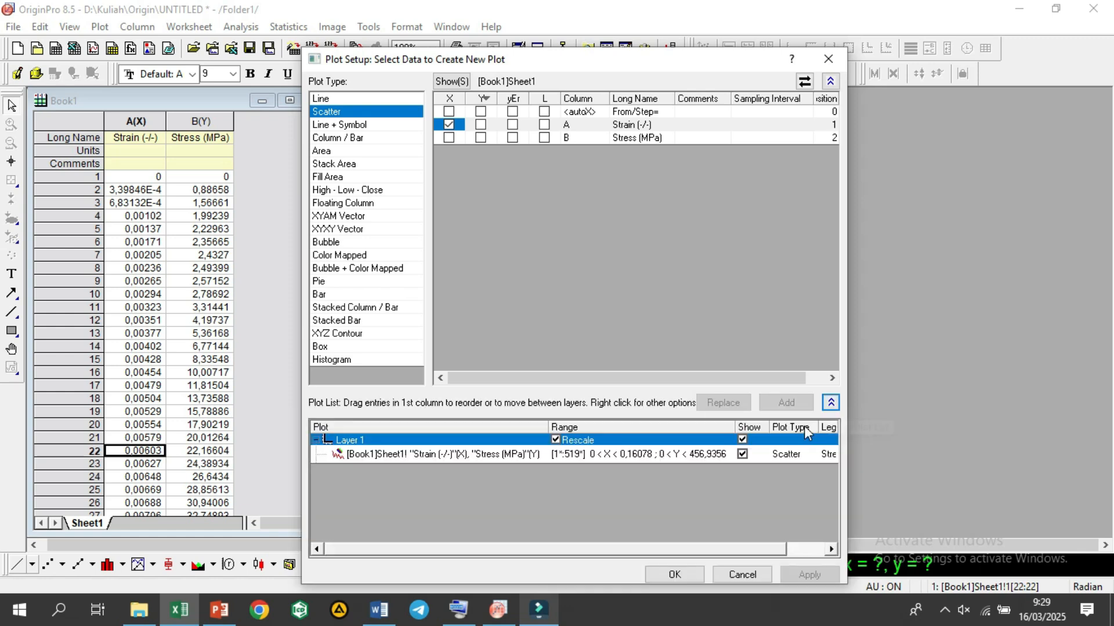
{"action": "left_click", "coordinate": [573, 459]}
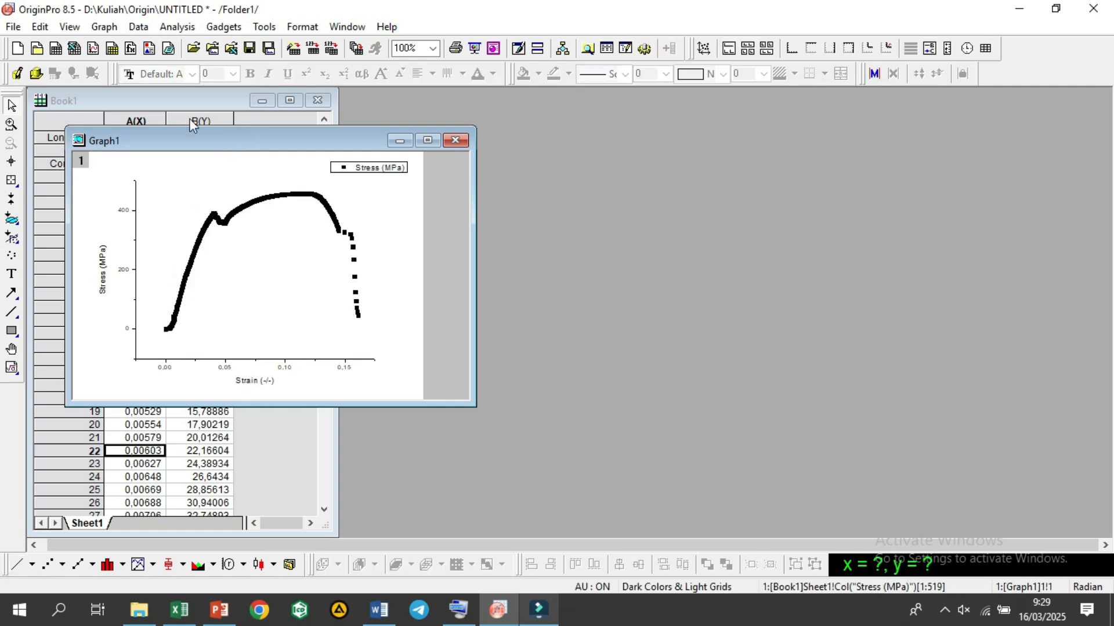
{"action": "left_click_drag", "start_coordinate": [182, 140], "coordinate": [434, 101]}
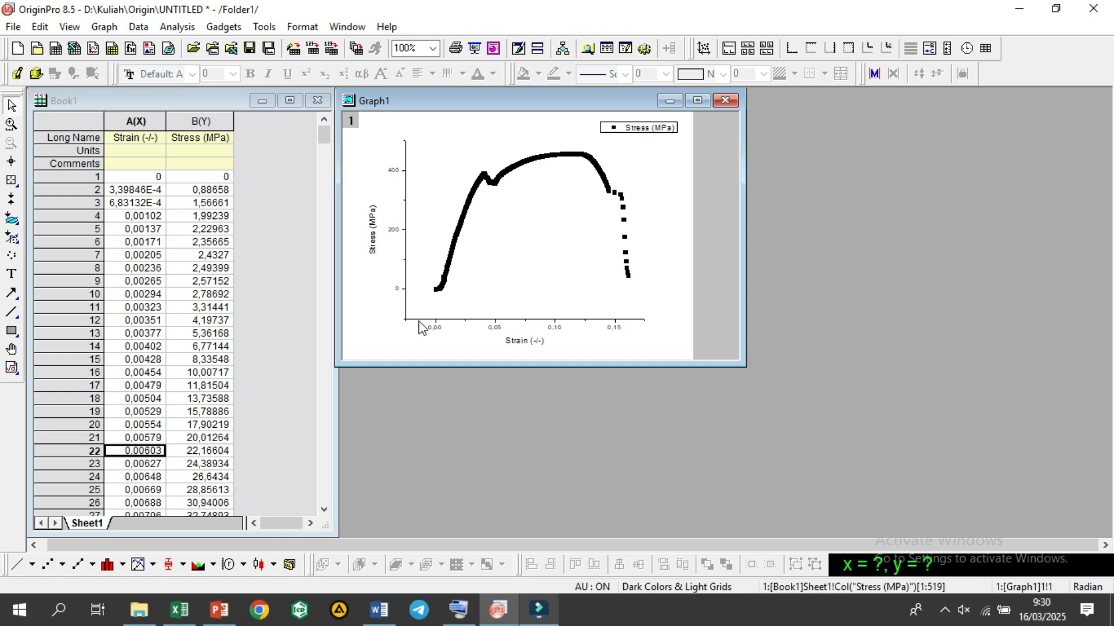
Step: Set the starting value of both the horizontal and vertical axis scales to 0 in the graph
{"action": "right_click", "coordinate": [430, 304]}
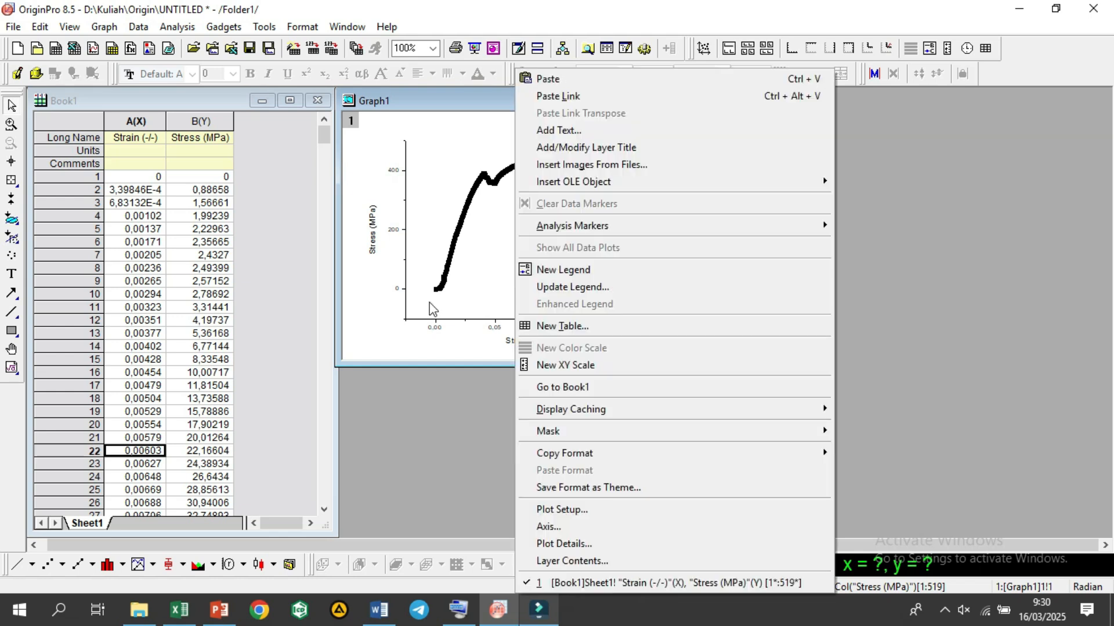
{"action": "left_click", "coordinate": [584, 527]}
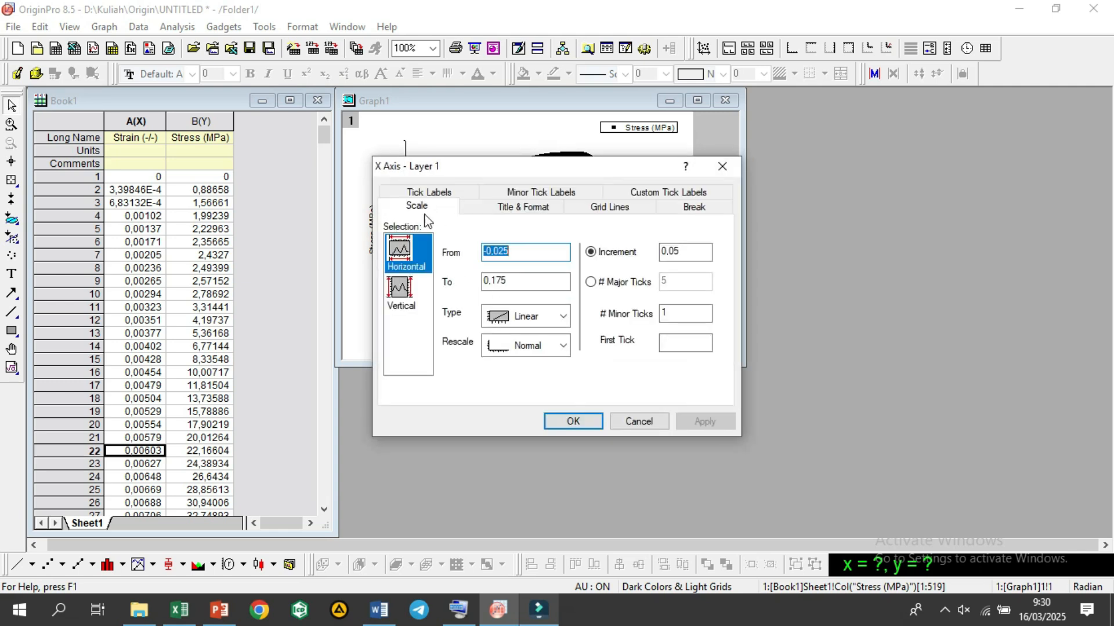
{"action": "type", "text": "0"}
{"action": "left_click", "coordinate": [410, 301]}
{"action": "double_click", "coordinate": [513, 251]}
{"action": "type", "text": "0"}
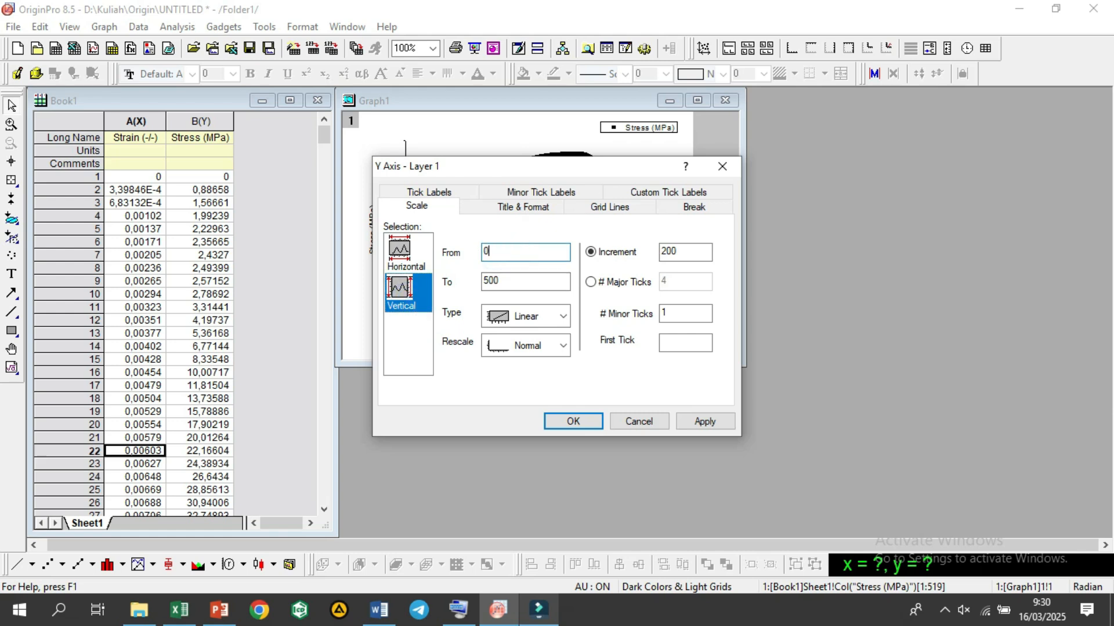
{"action": "left_click", "coordinate": [599, 427]}
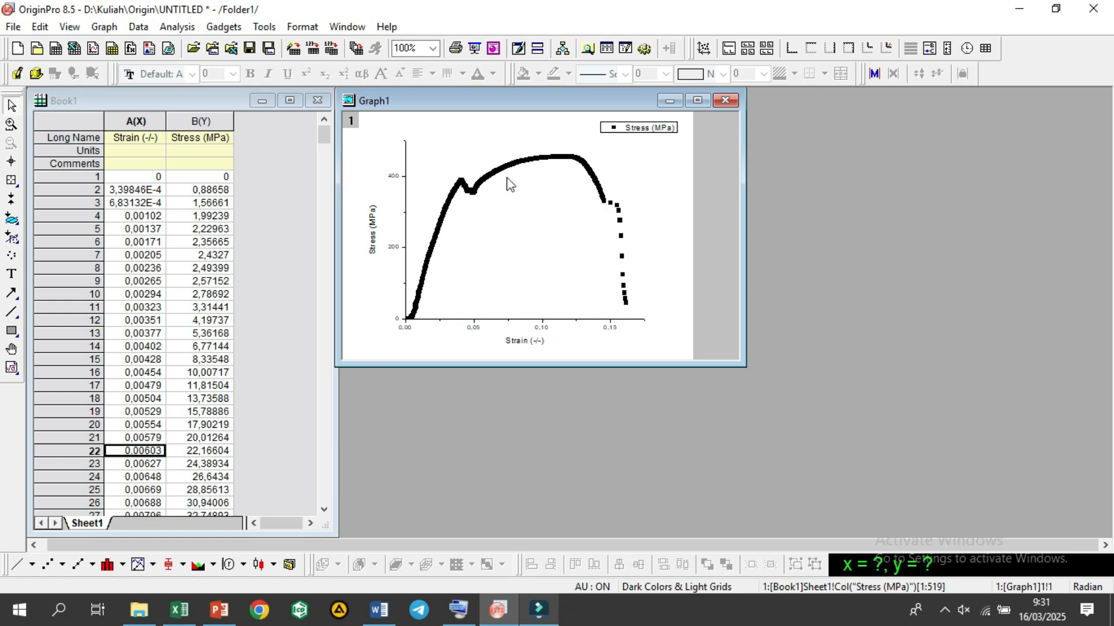
Step: Set the symbol size of the stress-strain scatter plot to 2
{"action": "right_click", "coordinate": [473, 206]}
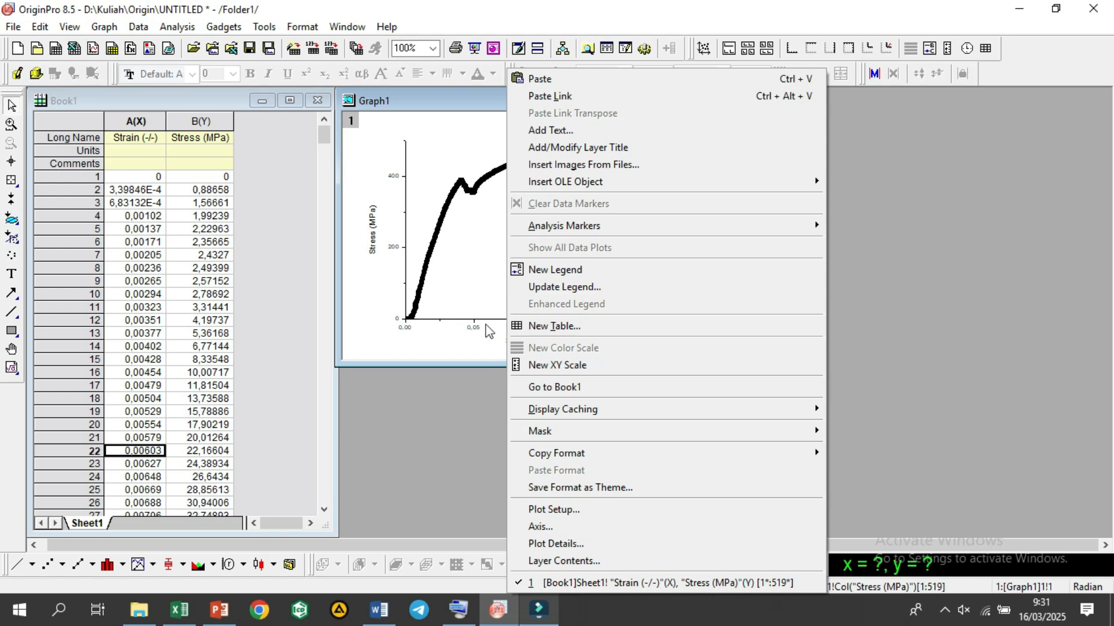
{"action": "left_click", "coordinate": [564, 546]}
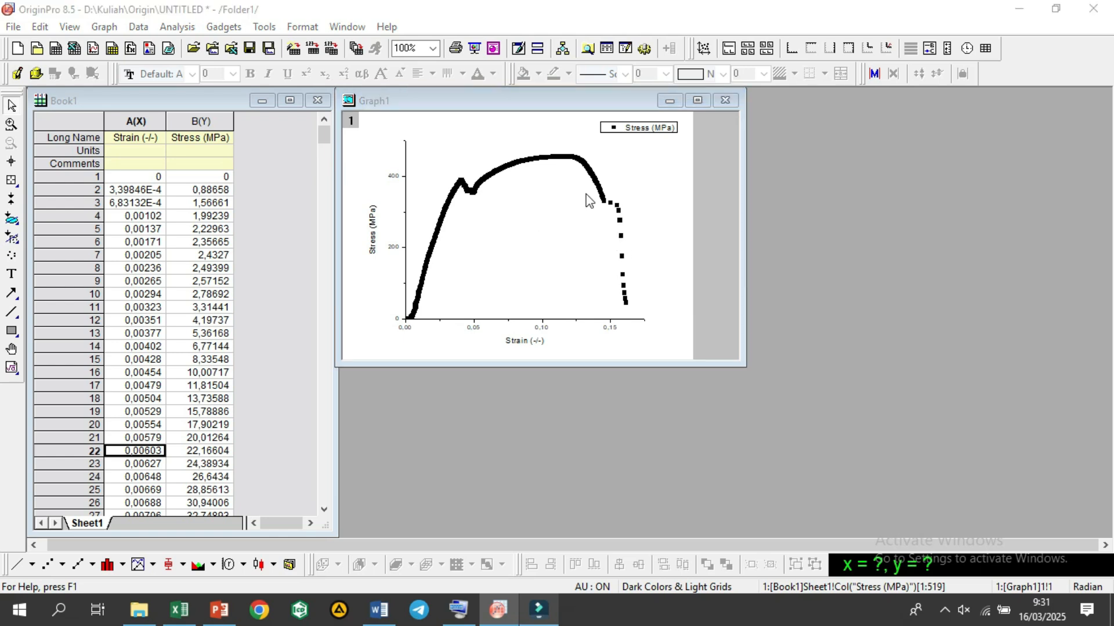
{"action": "double_click", "coordinate": [622, 216]}
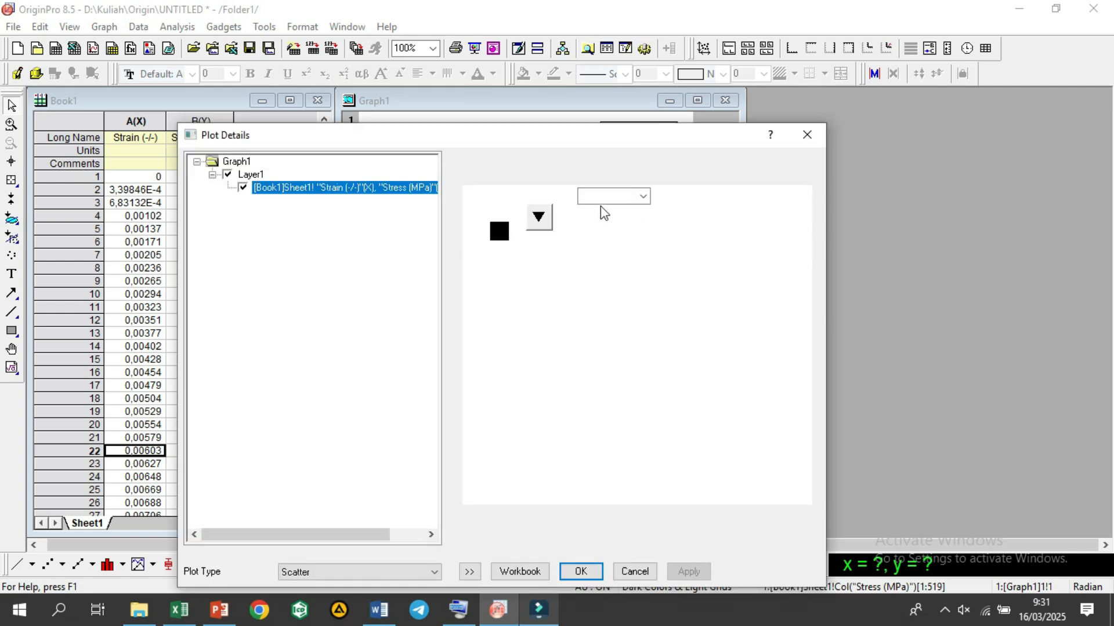
{"action": "left_click", "coordinate": [582, 196]}
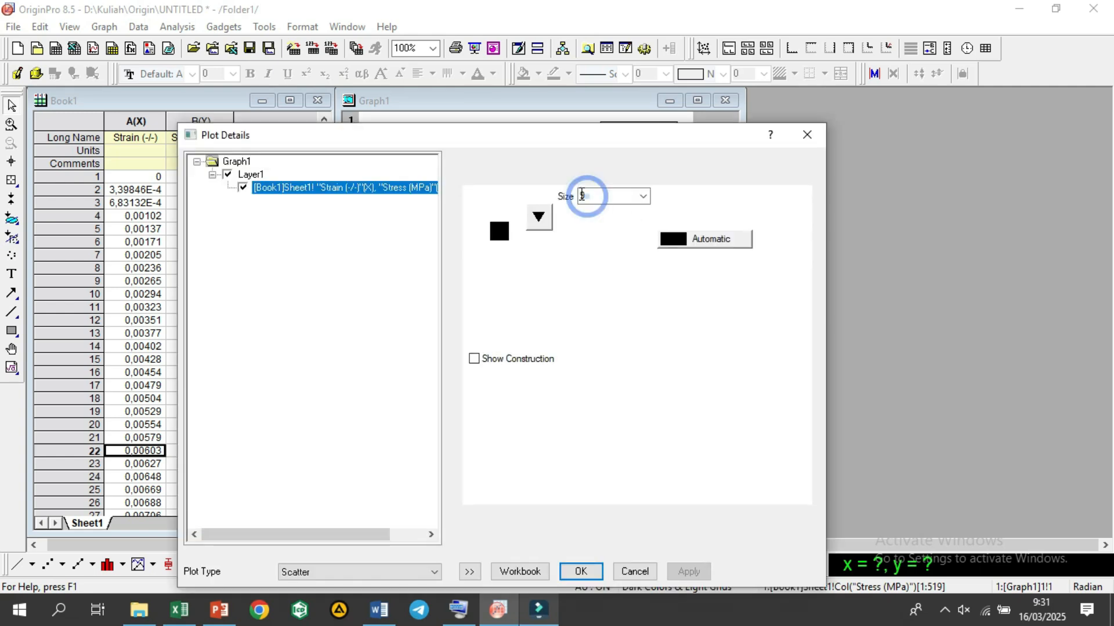
{"action": "type", "text": "2"}
{"action": "left_click", "coordinate": [580, 573]}
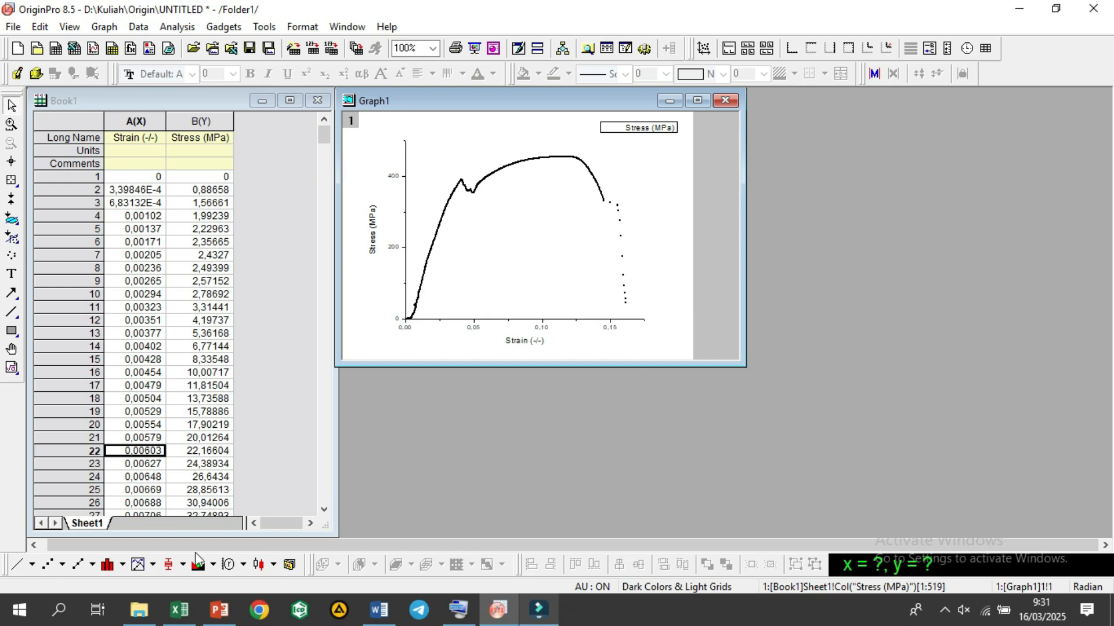
Step: Switch to PowerPoint and examine the reference stress-strain diagram with its elastic and plastic regions
{"action": "left_click", "coordinate": [219, 611]}
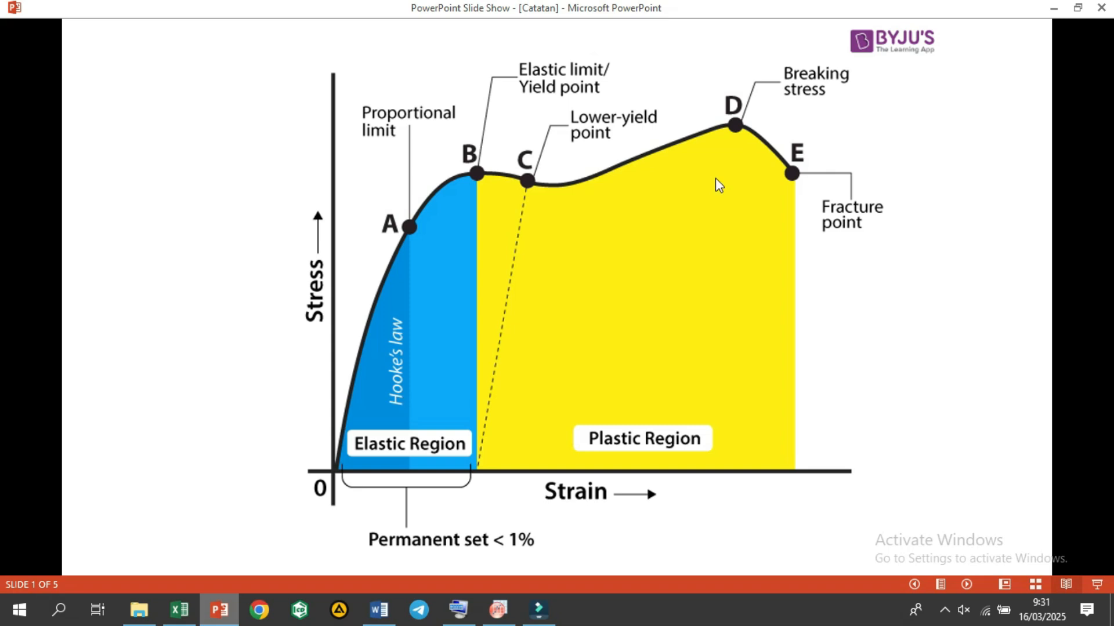
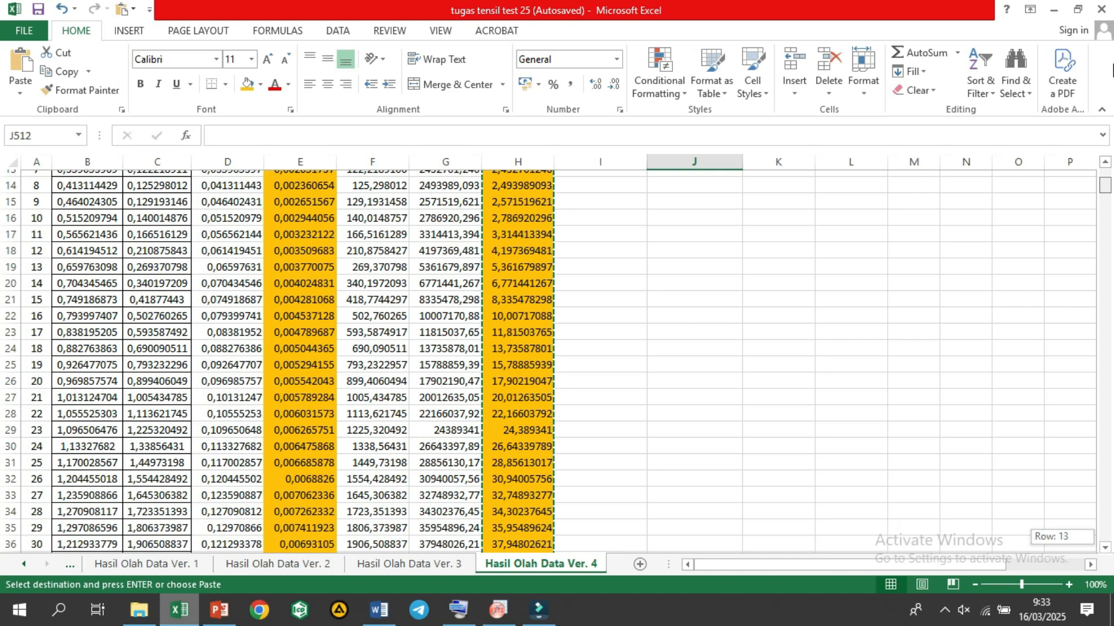
Step: Switch to Excel and enter the label TM in cell I1 of the Hasil Olah Data Ver. 4 sheet
{"action": "left_click_drag", "start_coordinate": [1112, 49], "coordinate": [1112, 35]}
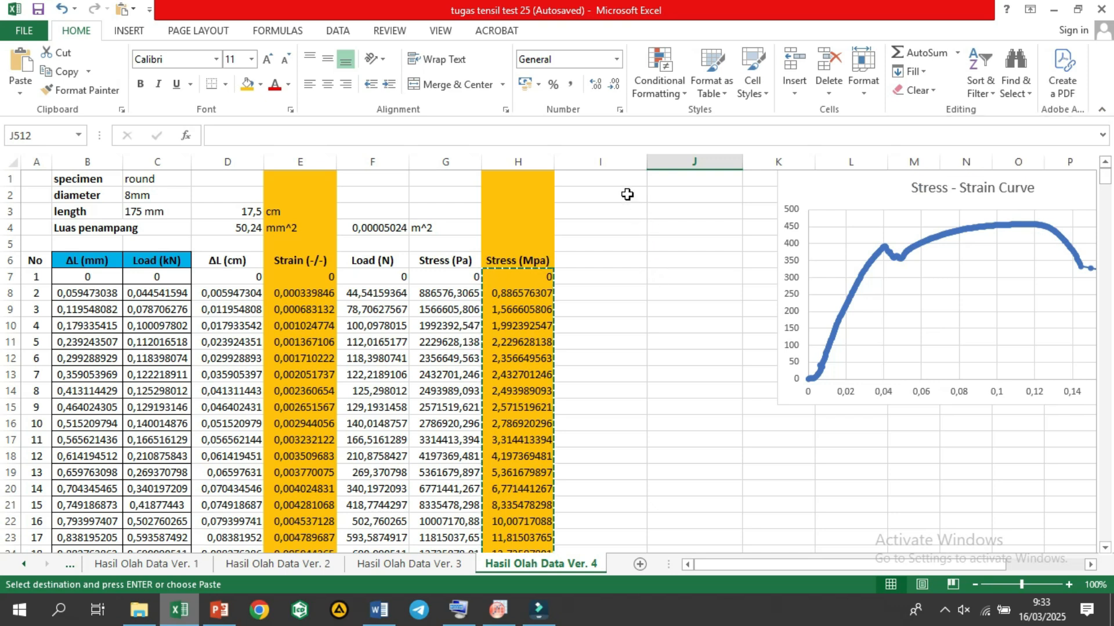
{"action": "left_click", "coordinate": [609, 184]}
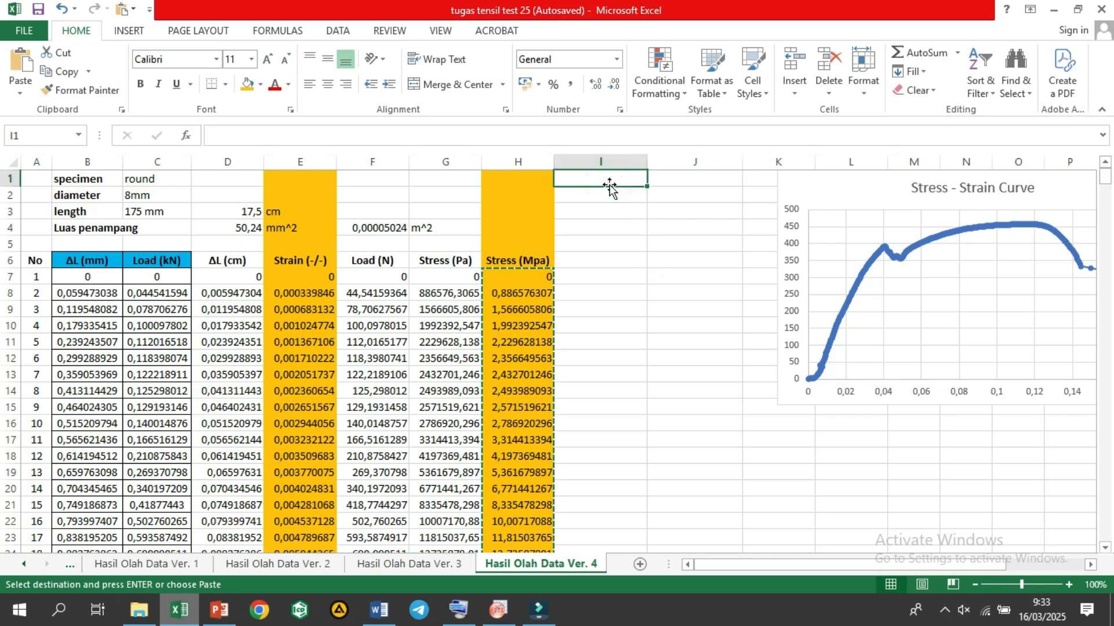
{"action": "type", "text": "T"}
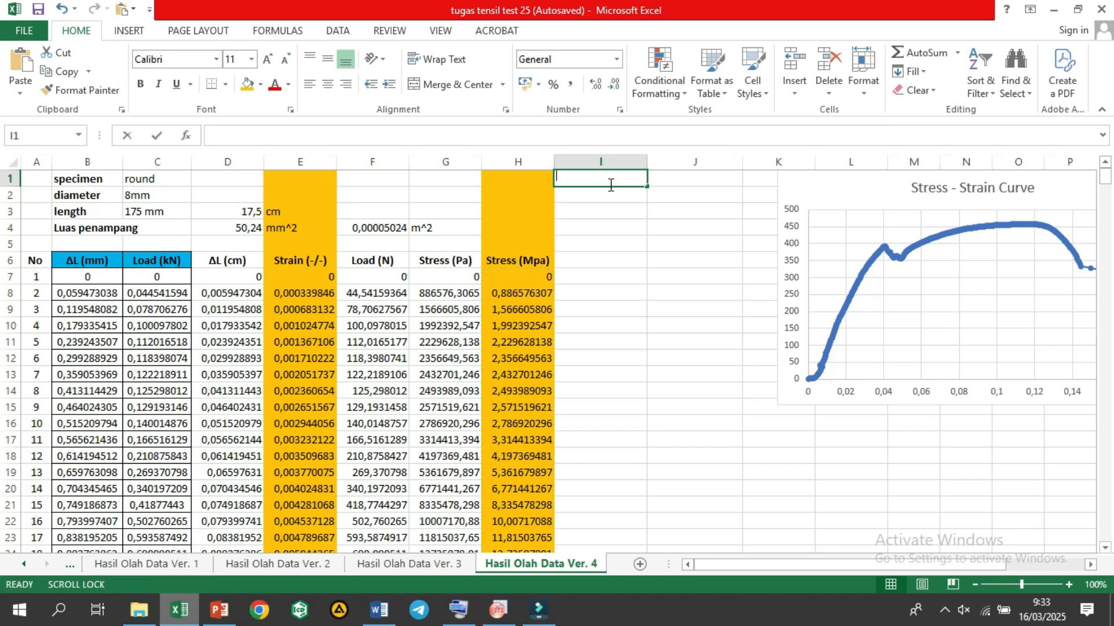
{"action": "type", "text": "M"}
{"action": "key", "text": "Tab"}
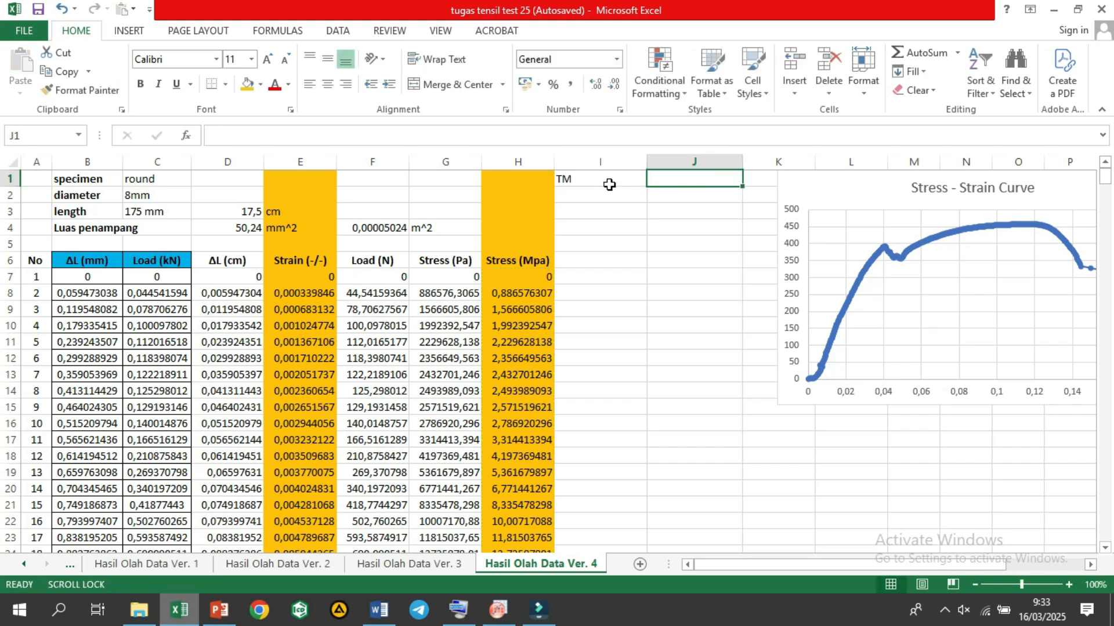
Step: Calculate the maximum stress in cell J1 with the formula =MAX(H7:H525)
{"action": "type", "text": "="}
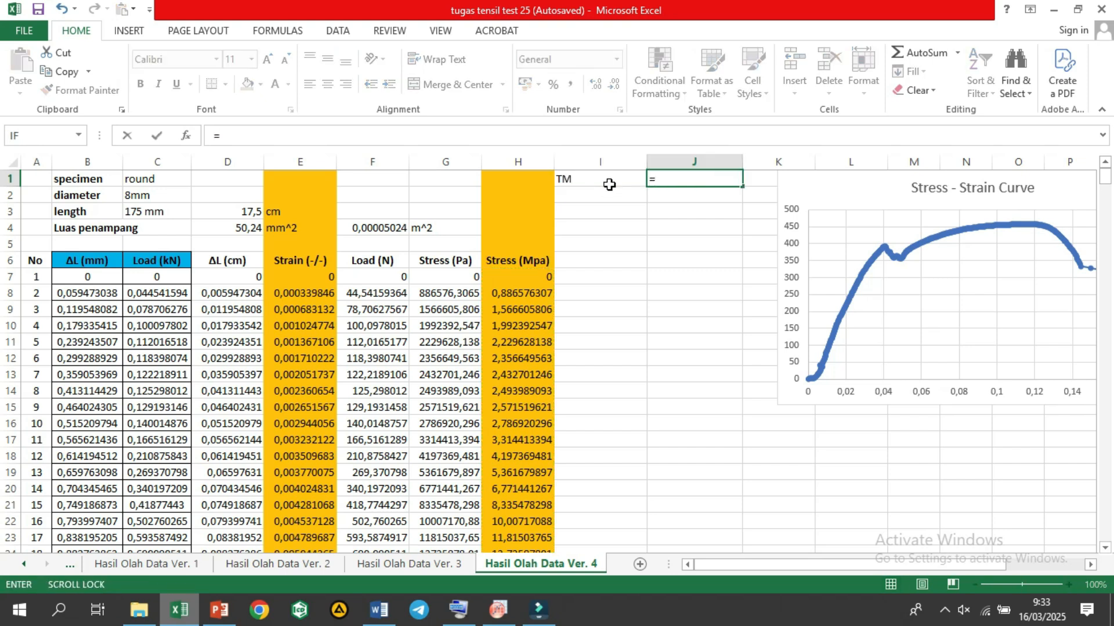
{"action": "type", "text": "max("}
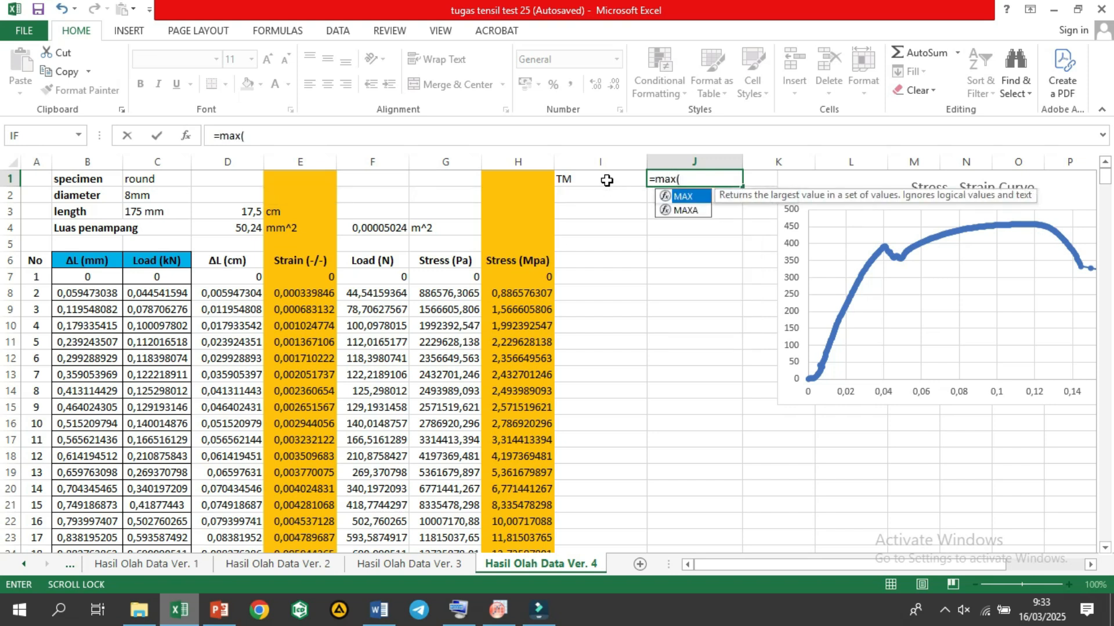
{"action": "left_click", "coordinate": [543, 275]}
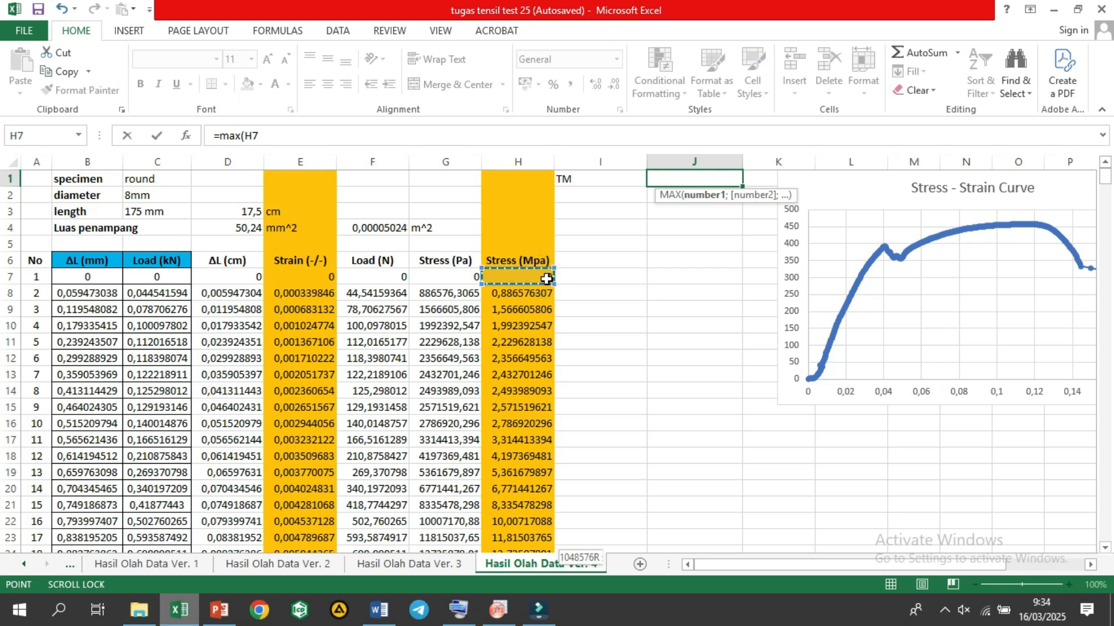
{"action": "key", "text": "ctrl+shift+Down"}
{"action": "type", "text": ")"}
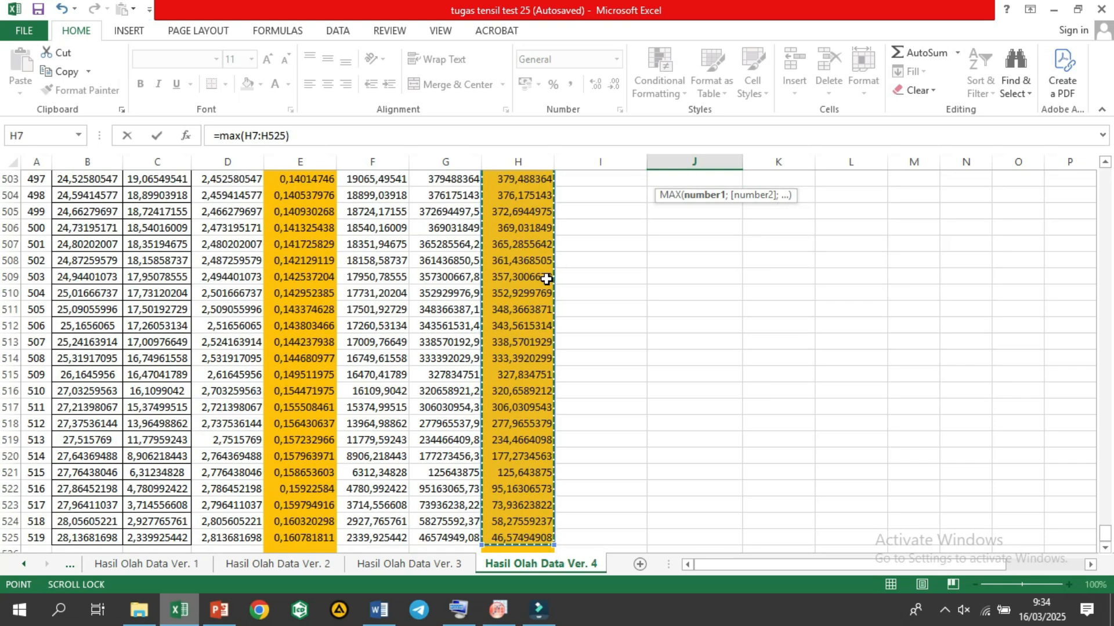
{"action": "key", "text": "Return"}
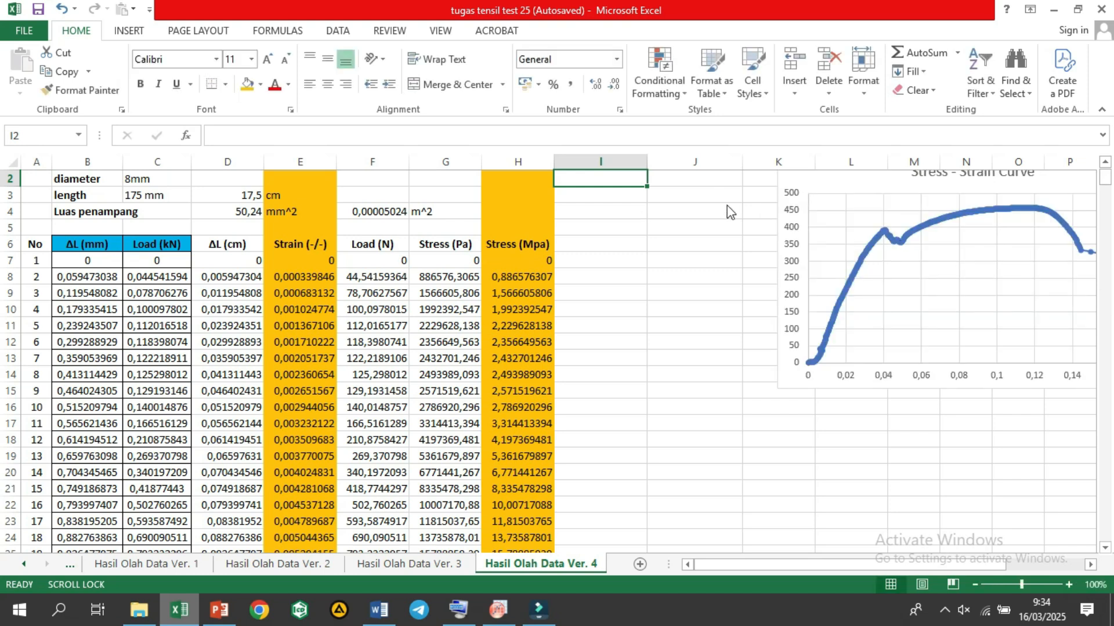
{"action": "scroll", "coordinate": [711, 197], "scroll_direction": "up", "scroll_amount": 1}
{"action": "left_click", "coordinate": [719, 181]}
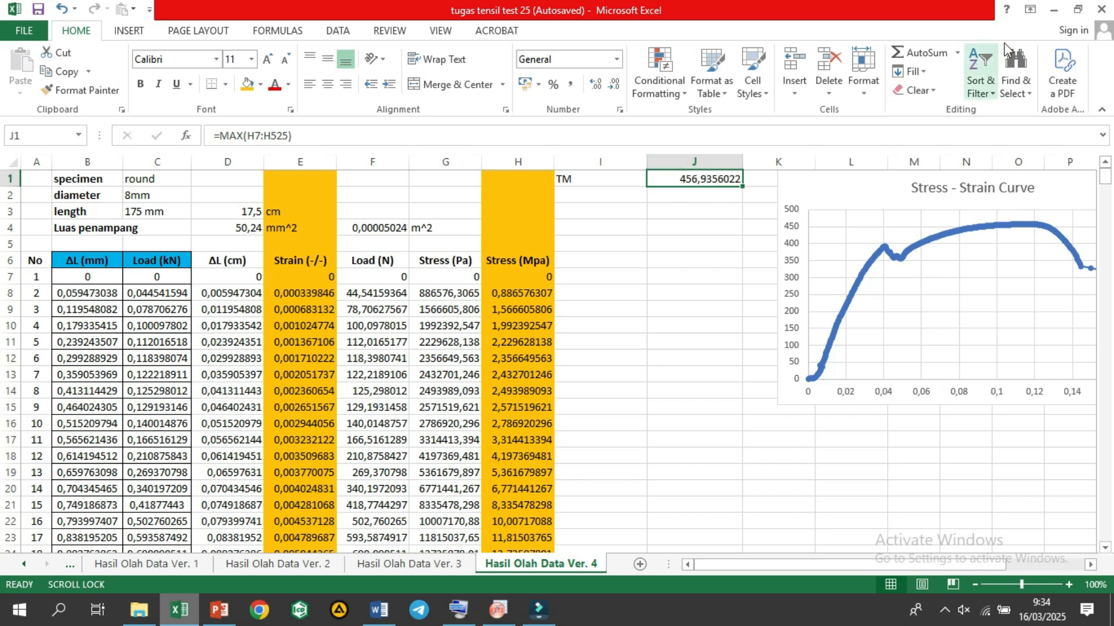
Step: Switch to OriginPro and locate the maximum stress value in the Stress (MPa) column of Book1
{"action": "left_click", "coordinate": [1053, 9]}
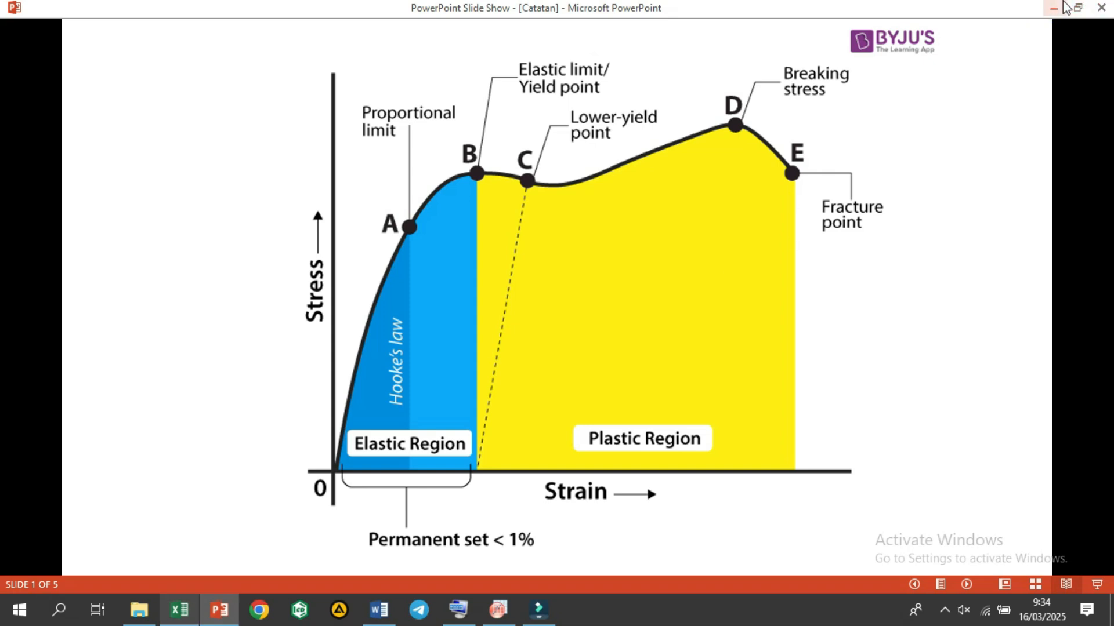
{"action": "left_click", "coordinate": [1063, 7]}
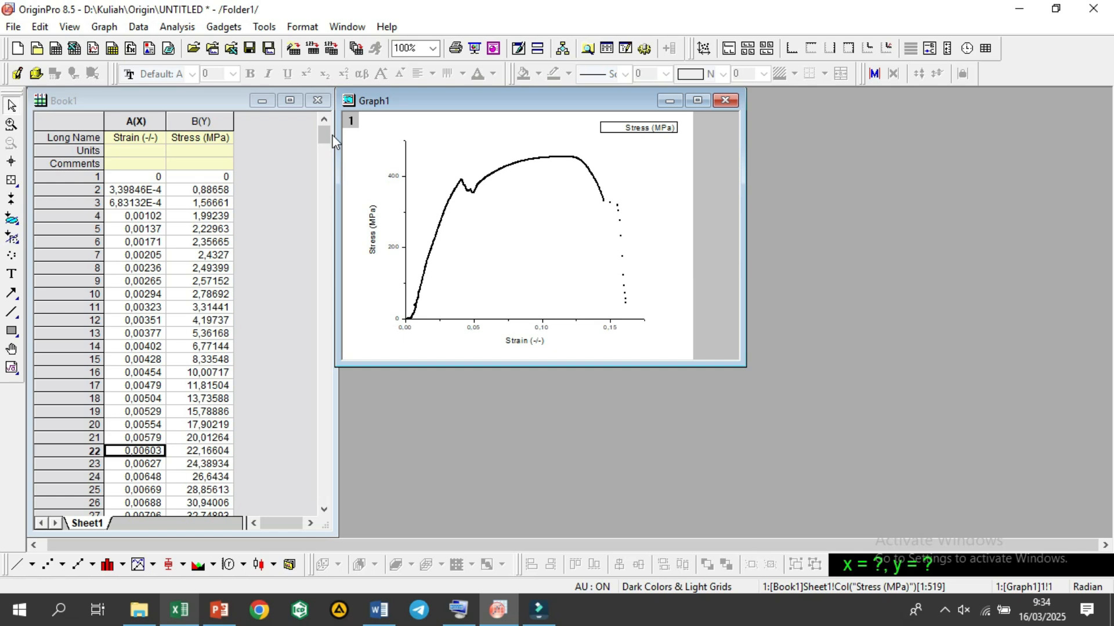
{"action": "left_click", "coordinate": [180, 610]}
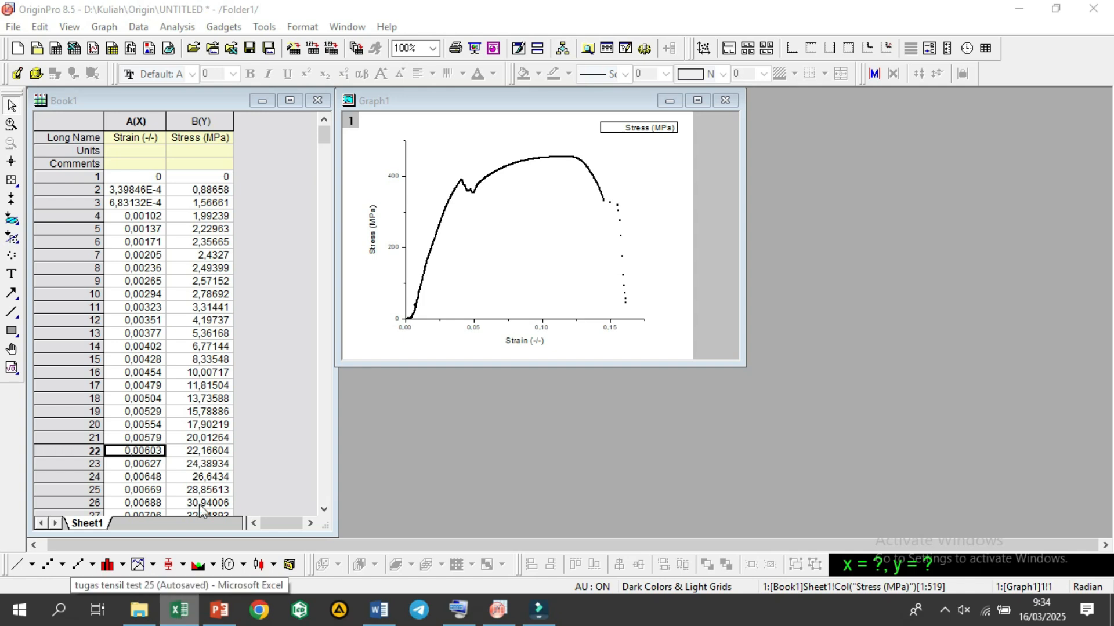
{"action": "left_click", "coordinate": [216, 415]}
{"action": "left_click", "coordinate": [255, 427]}
{"action": "scroll", "coordinate": [260, 429], "scroll_direction": "down", "scroll_amount": 2}
{"action": "scroll", "coordinate": [261, 434], "scroll_direction": "down", "scroll_amount": 3}
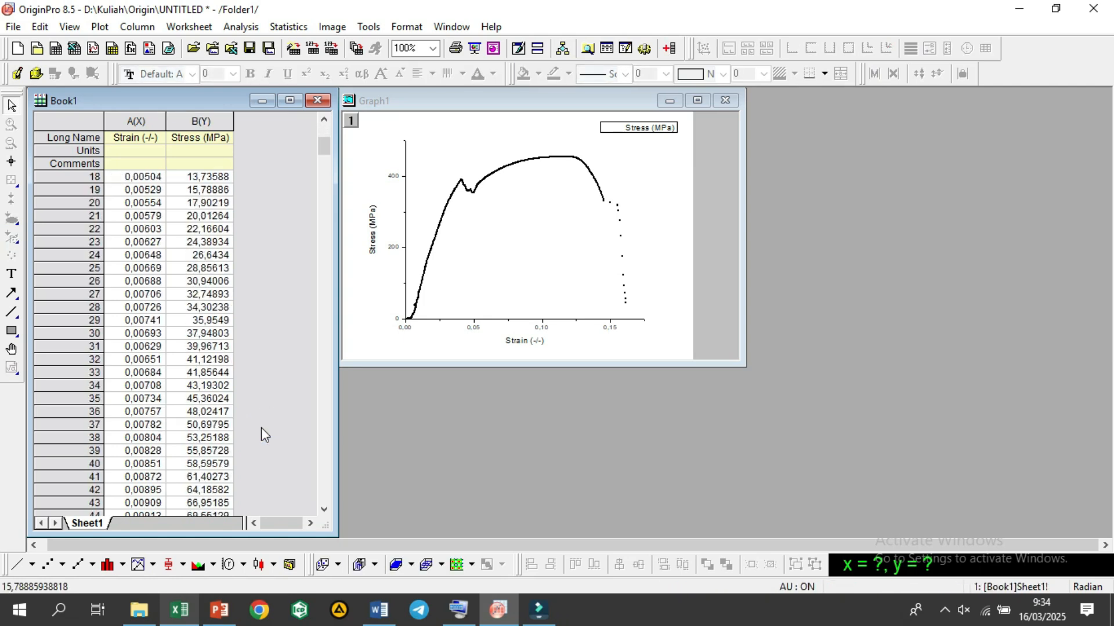
{"action": "mouse_move", "coordinate": [325, 145]}
{"action": "left_mouse_down"}
{"action": "mouse_move", "coordinate": [323, 327]}
{"action": "mouse_move", "coordinate": [342, 420]}
{"action": "left_mouse_up"}
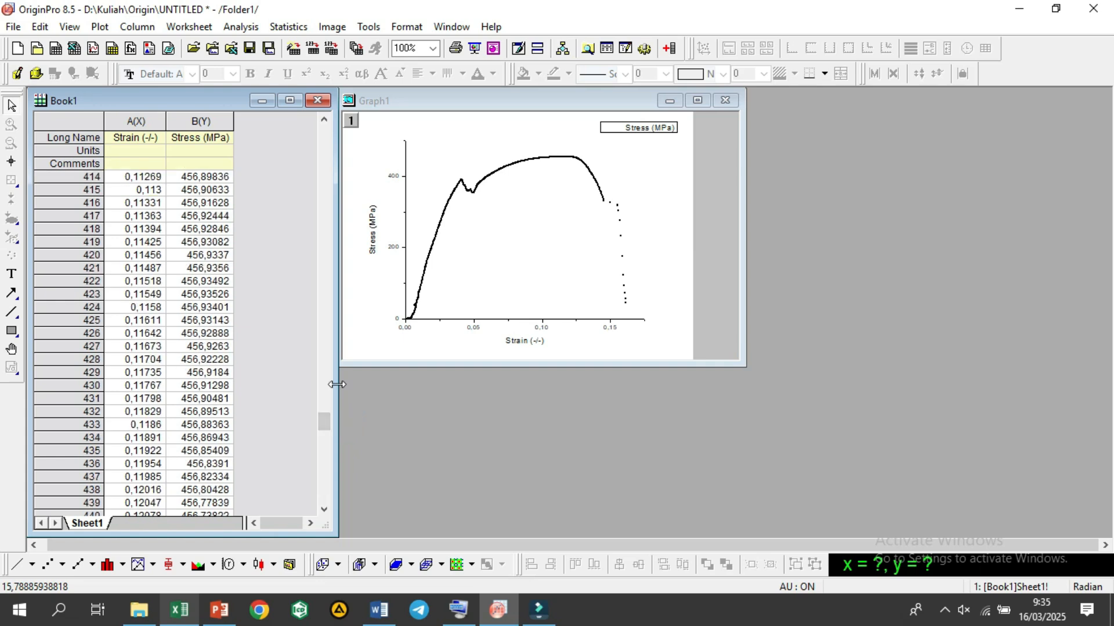
{"action": "left_click", "coordinate": [230, 270]}
{"action": "scroll", "coordinate": [230, 277], "scroll_direction": "up", "scroll_amount": 1}
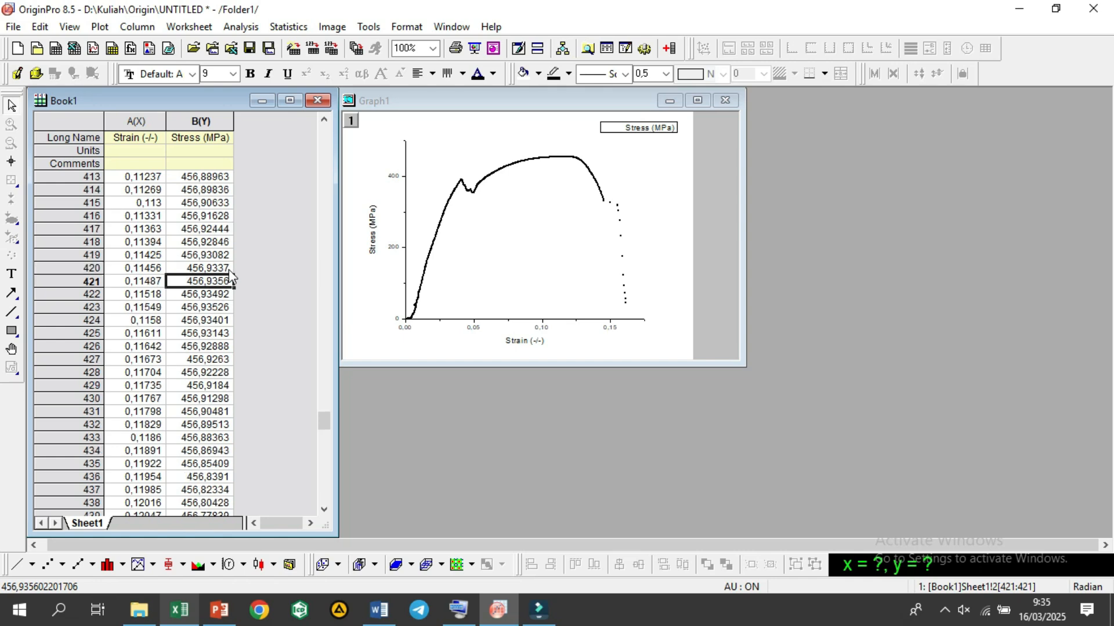
Step: Fill row 421 of the Book1 worksheet with green
{"action": "left_click", "coordinate": [93, 280]}
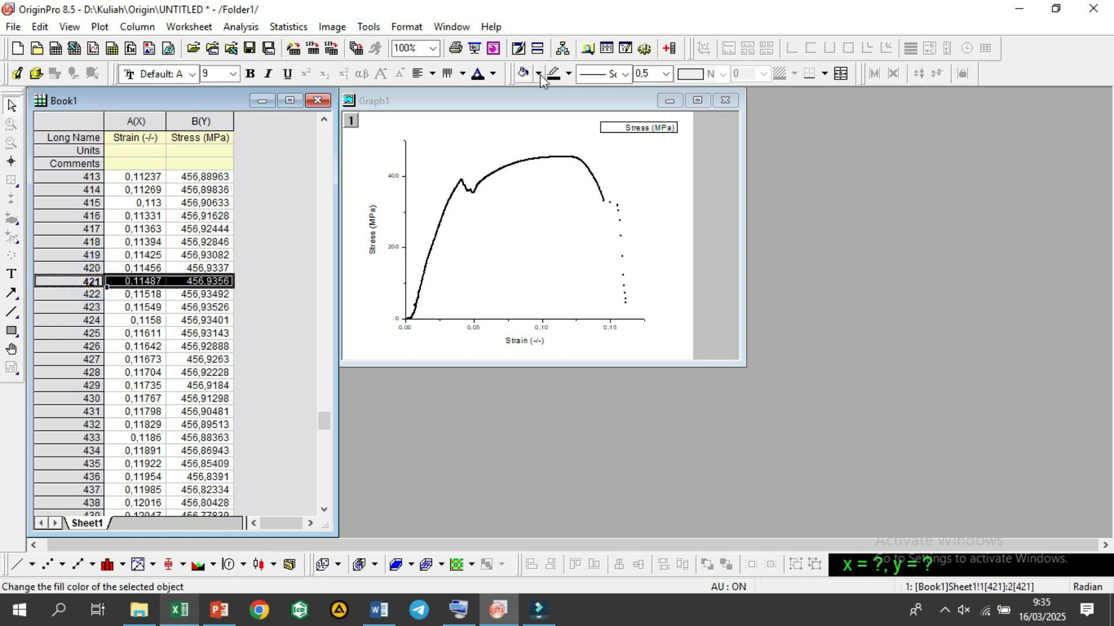
{"action": "left_click", "coordinate": [540, 74]}
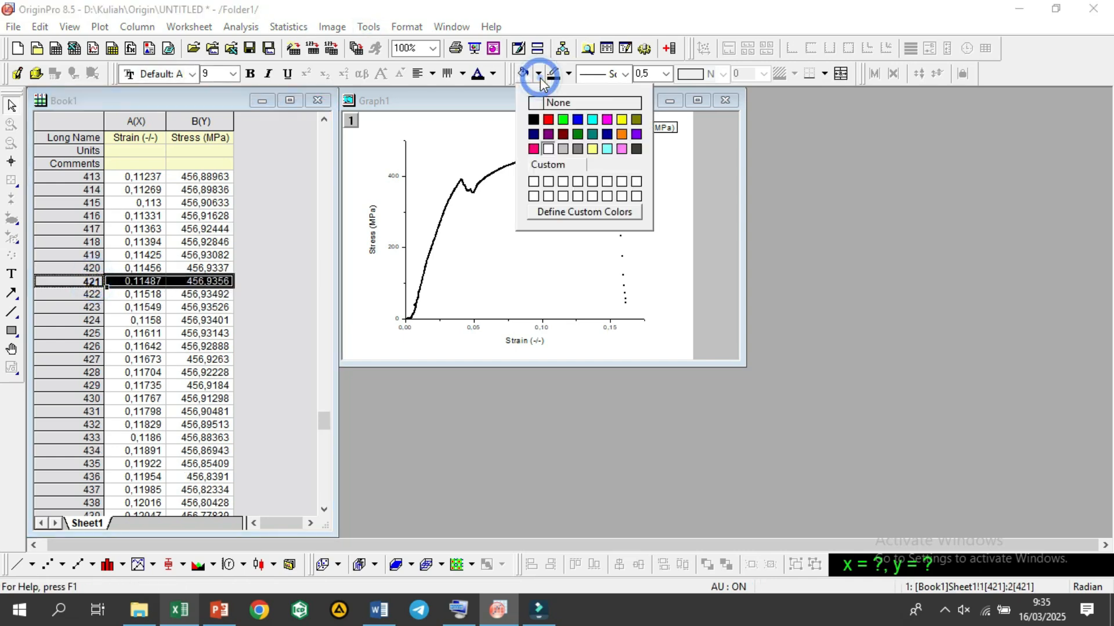
{"action": "left_click", "coordinate": [557, 117]}
{"action": "left_click", "coordinate": [283, 217]}
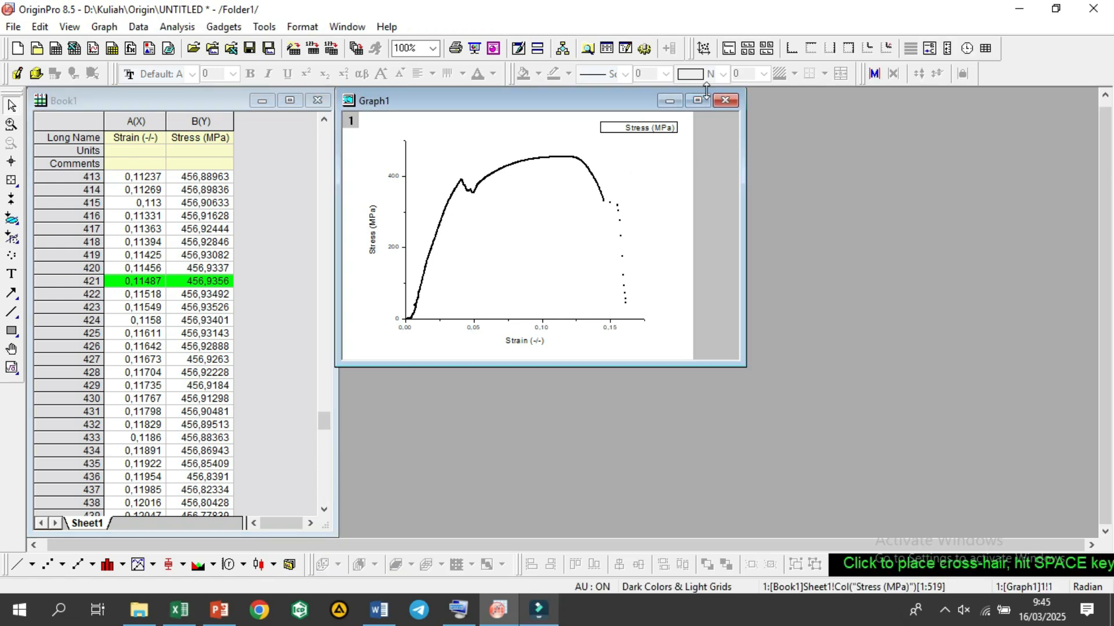
Step: Maximize the stress-strain graph and read the coordinates of a point near the curve's peak with the Data Reader
{"action": "left_click", "coordinate": [699, 102]}
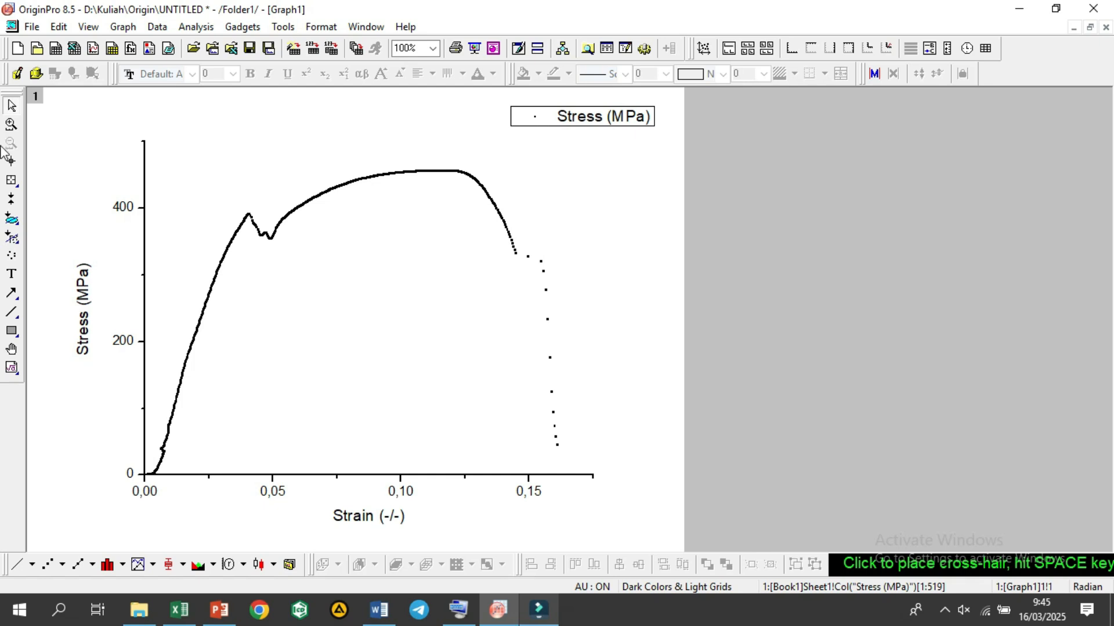
{"action": "left_click", "coordinate": [11, 182]}
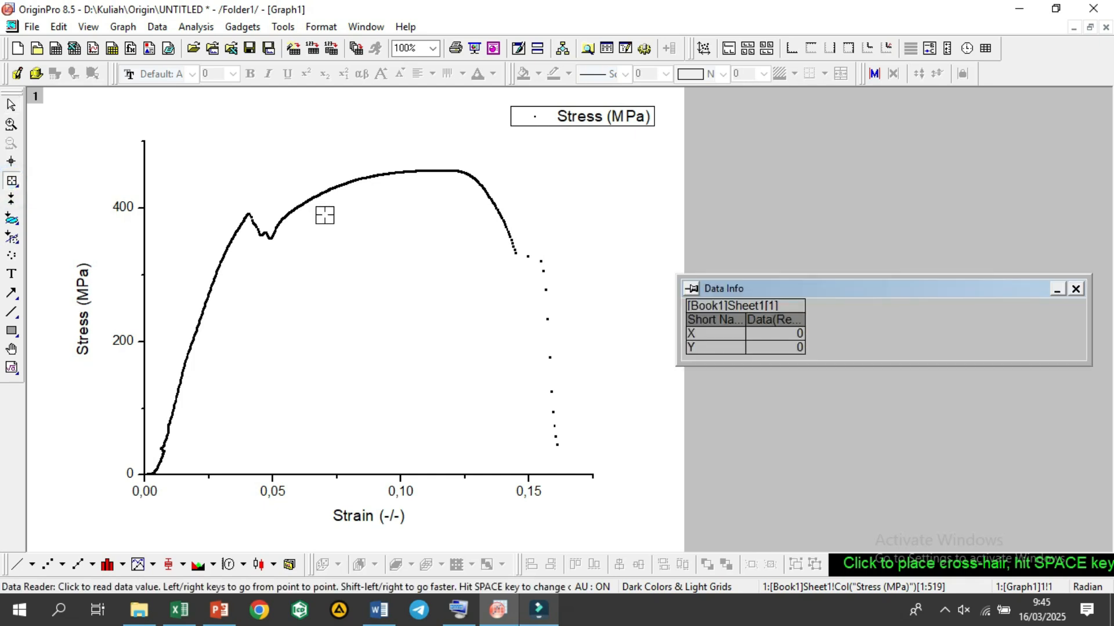
{"action": "left_click", "coordinate": [433, 168]}
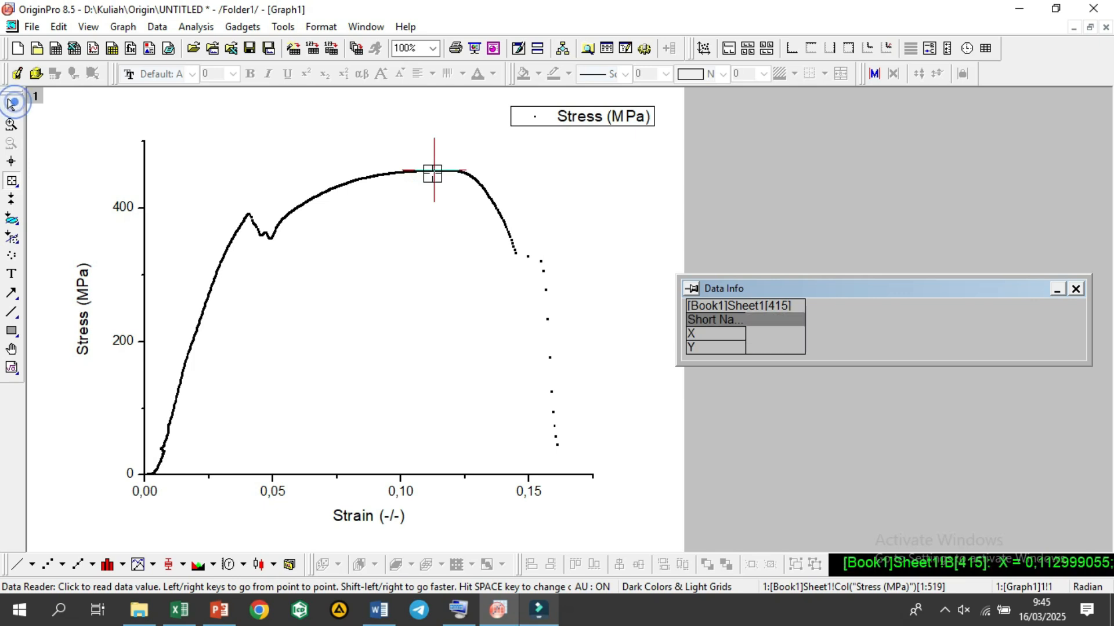
{"action": "left_click", "coordinate": [1075, 288]}
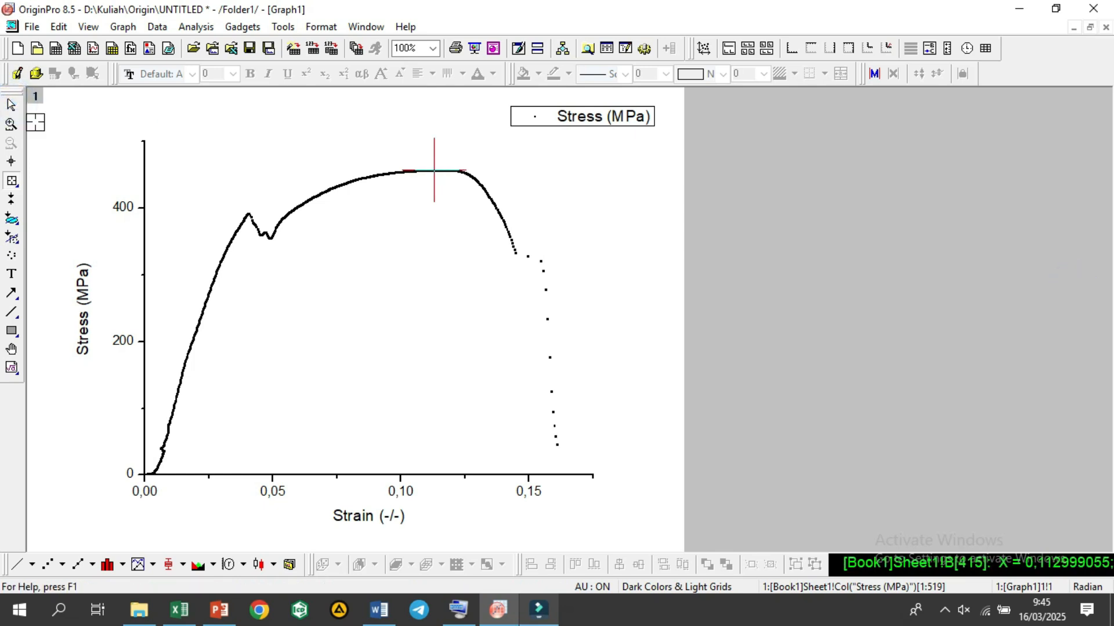
{"action": "left_click", "coordinate": [12, 105]}
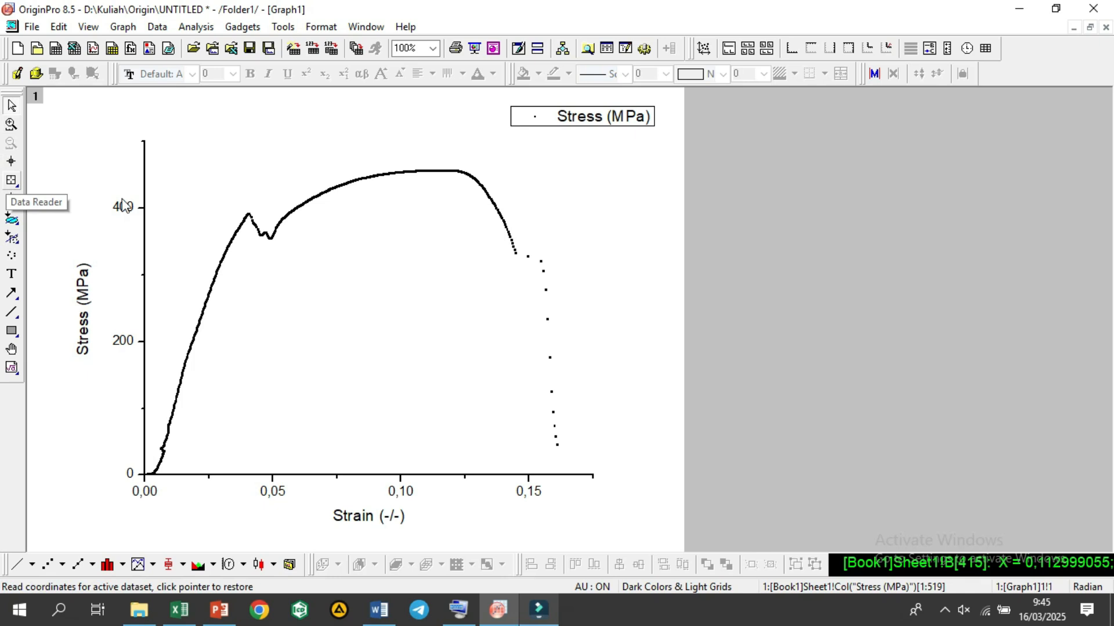
Step: Annotate the curve's maximum stress point, data row 421, with its coordinates (0,11487, 456,9356) using the Annotation tool
{"action": "left_click", "coordinate": [12, 183]}
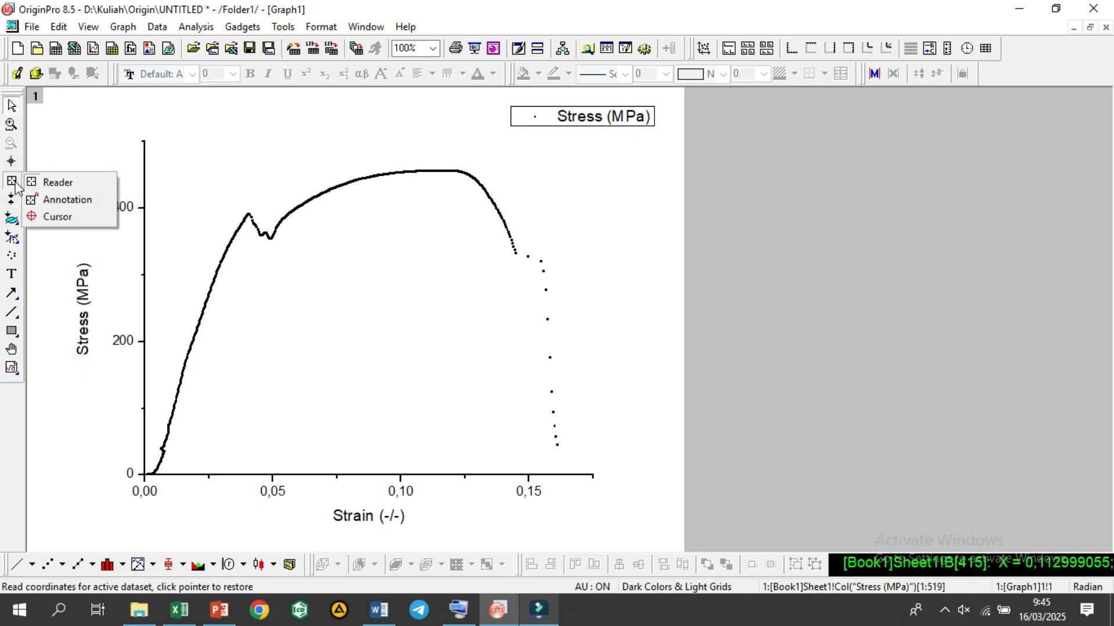
{"action": "left_click", "coordinate": [42, 197]}
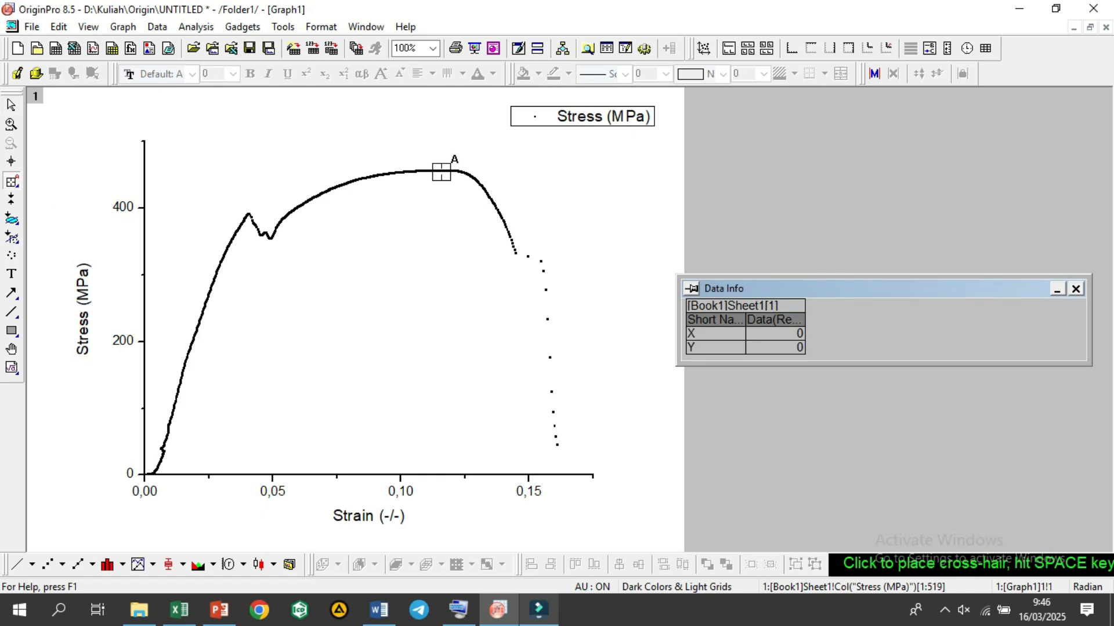
{"action": "left_click", "coordinate": [436, 171]}
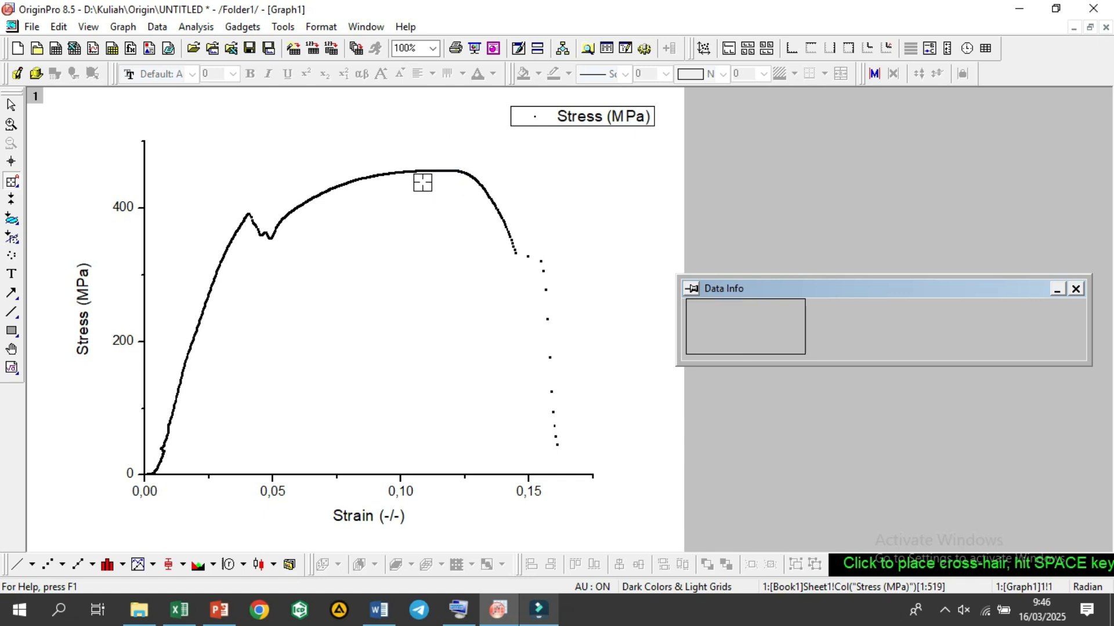
{"action": "left_click", "coordinate": [435, 170]}
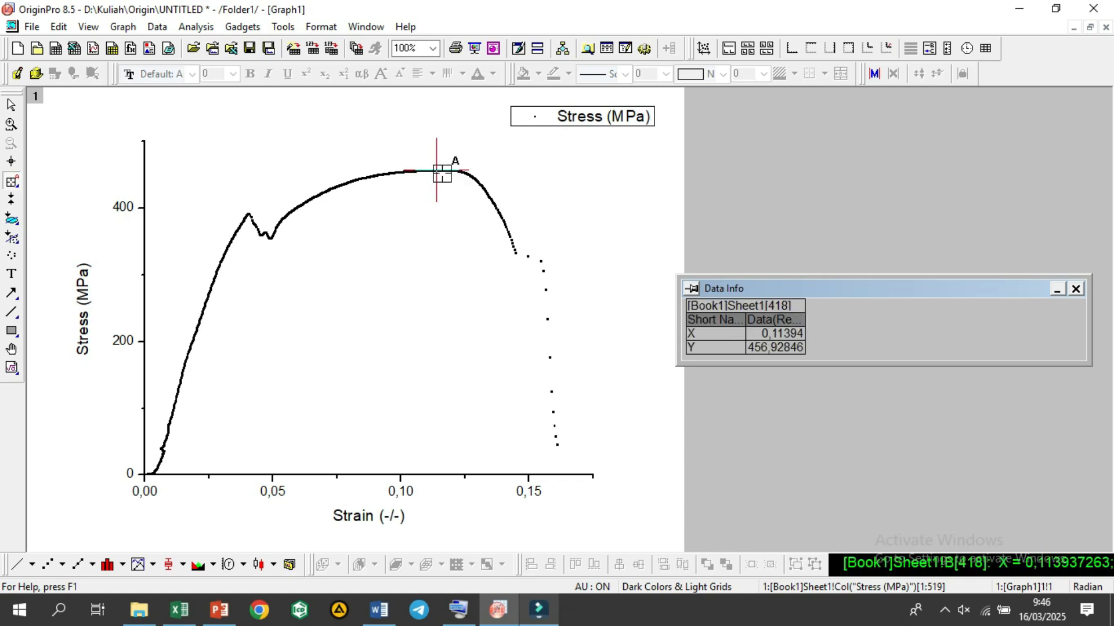
{"action": "left_click", "coordinate": [439, 170]}
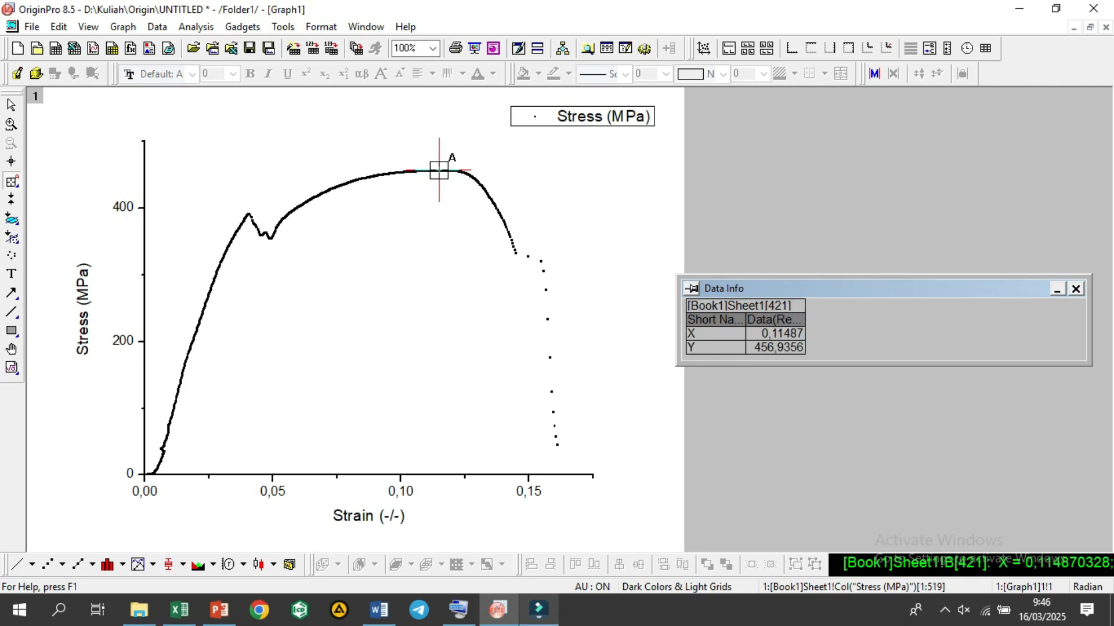
{"action": "left_click", "coordinate": [480, 182]}
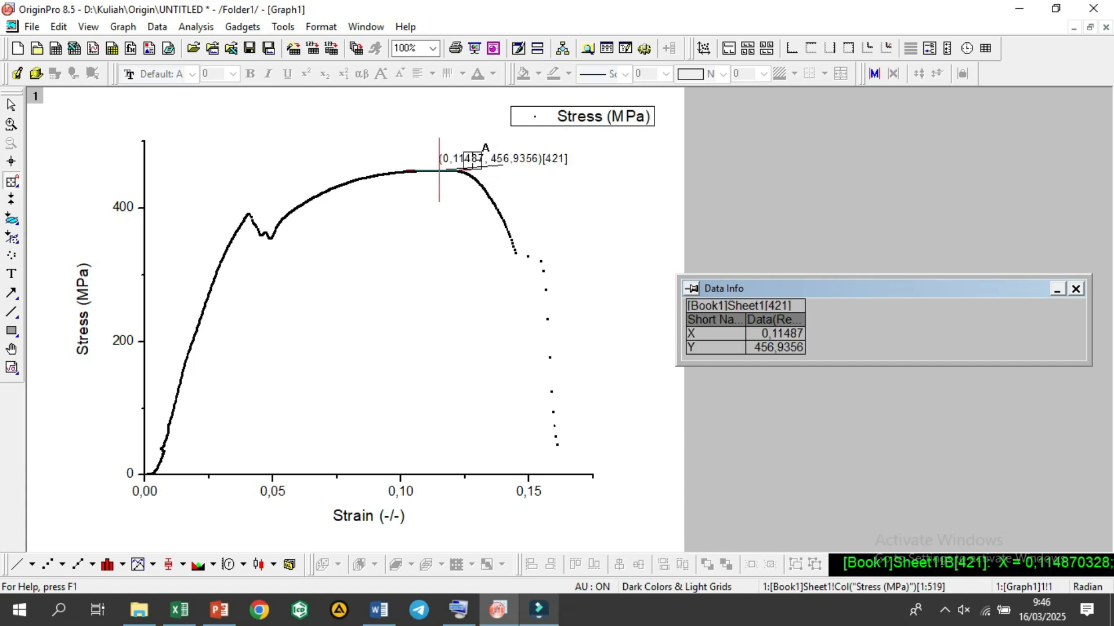
{"action": "left_click", "coordinate": [11, 106]}
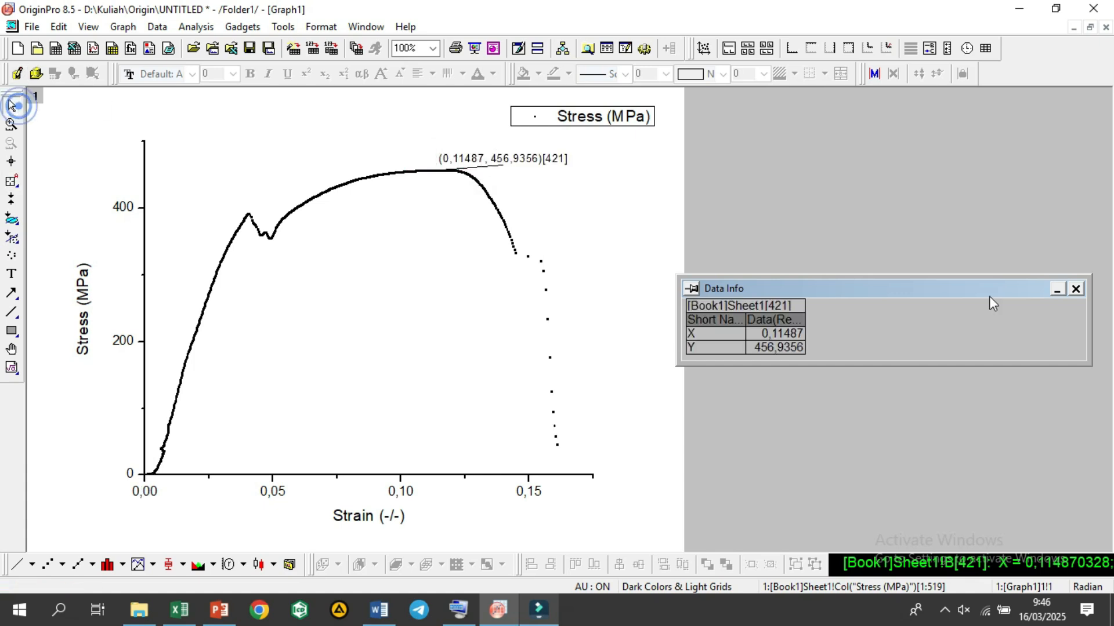
Step: Prefix the maximum stress annotation at data row 421 with the letter M
{"action": "left_click", "coordinate": [508, 166]}
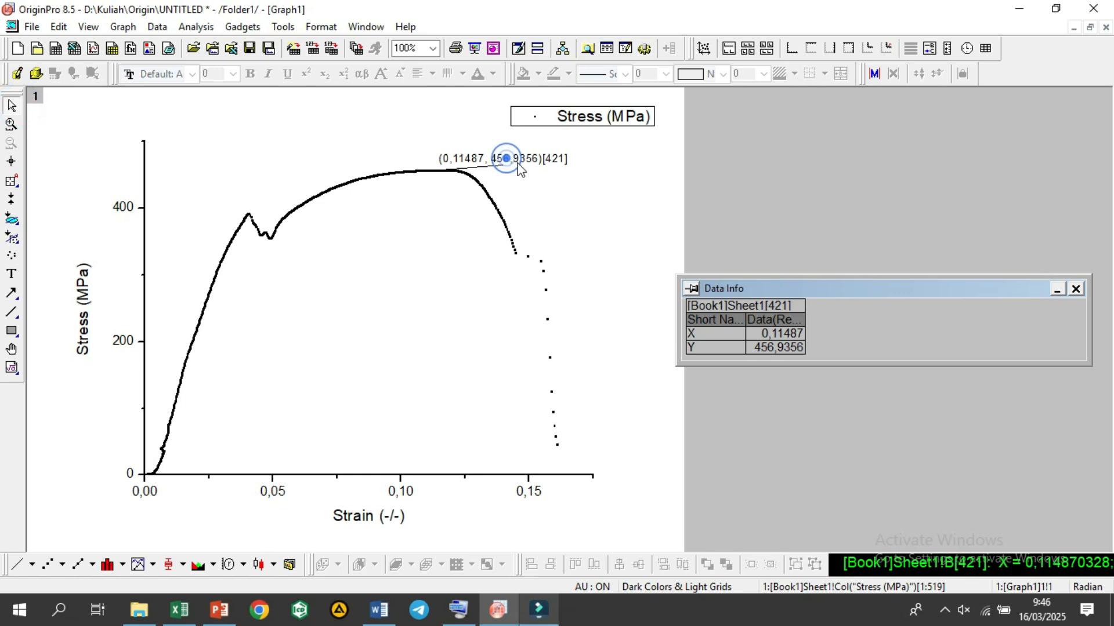
{"action": "right_click", "coordinate": [531, 159]}
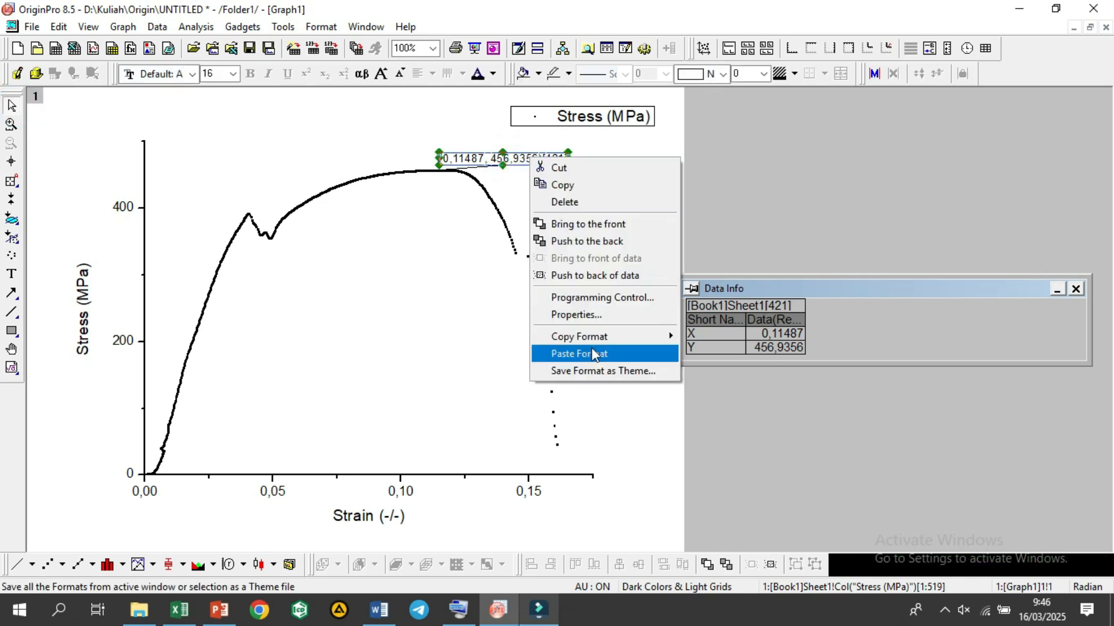
{"action": "left_click", "coordinate": [496, 164]}
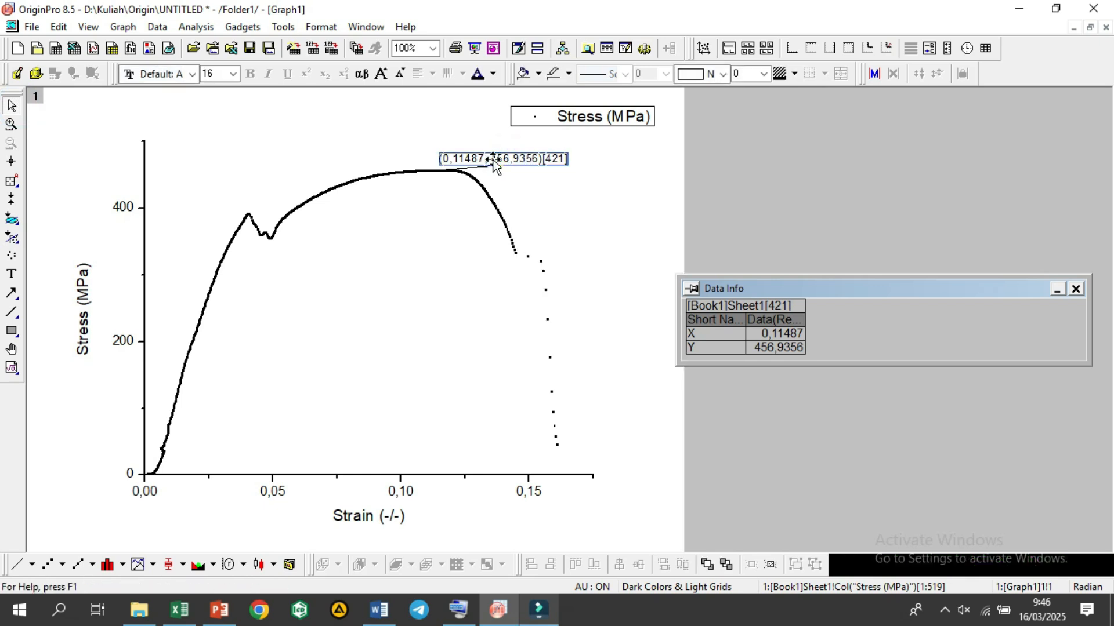
{"action": "right_click", "coordinate": [493, 161]}
{"action": "left_click", "coordinate": [539, 317]}
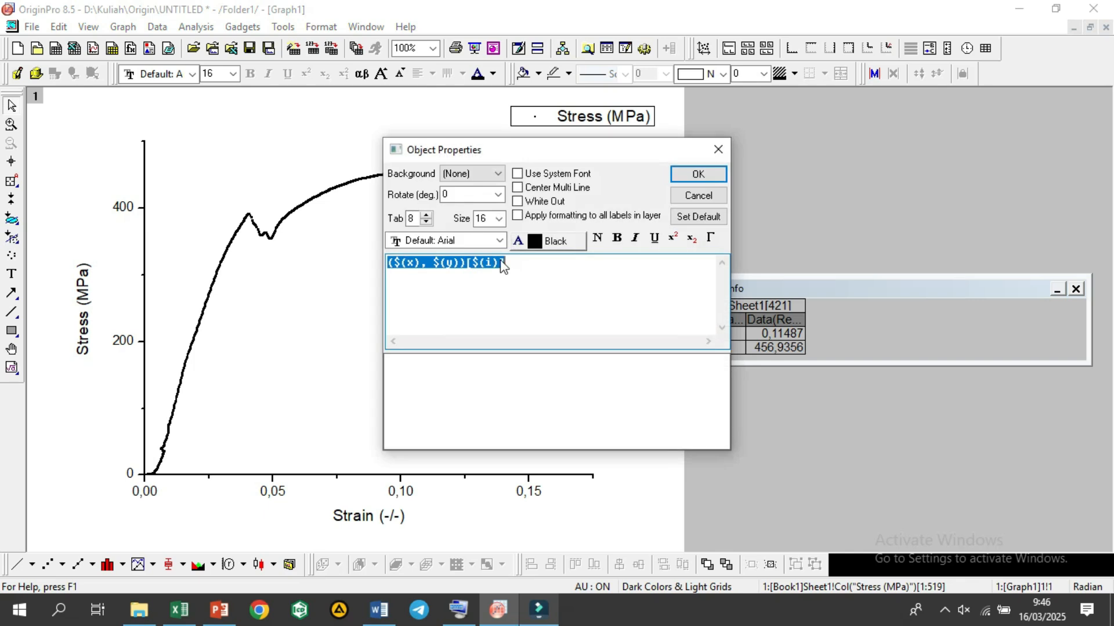
{"action": "left_click", "coordinate": [392, 271]}
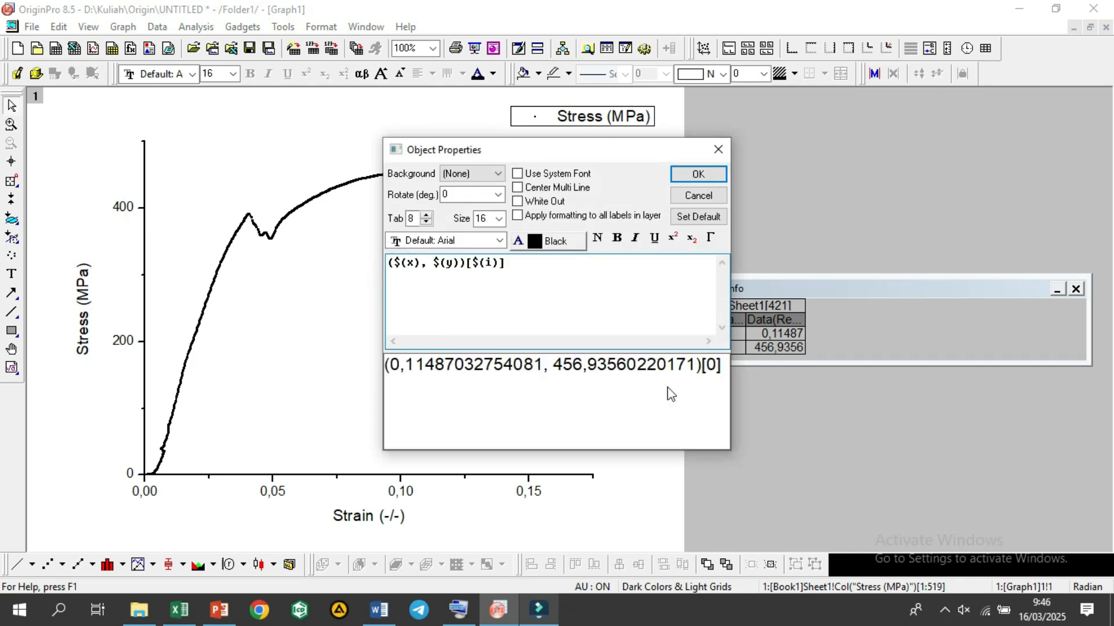
{"action": "type", "text": "M"}
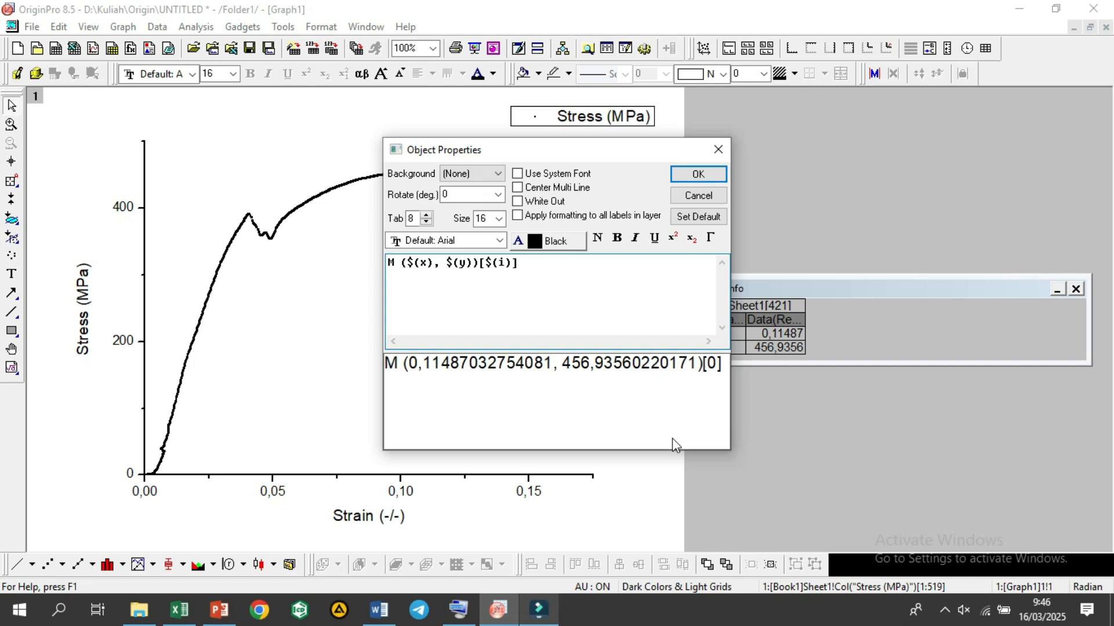
{"action": "left_click", "coordinate": [682, 175]}
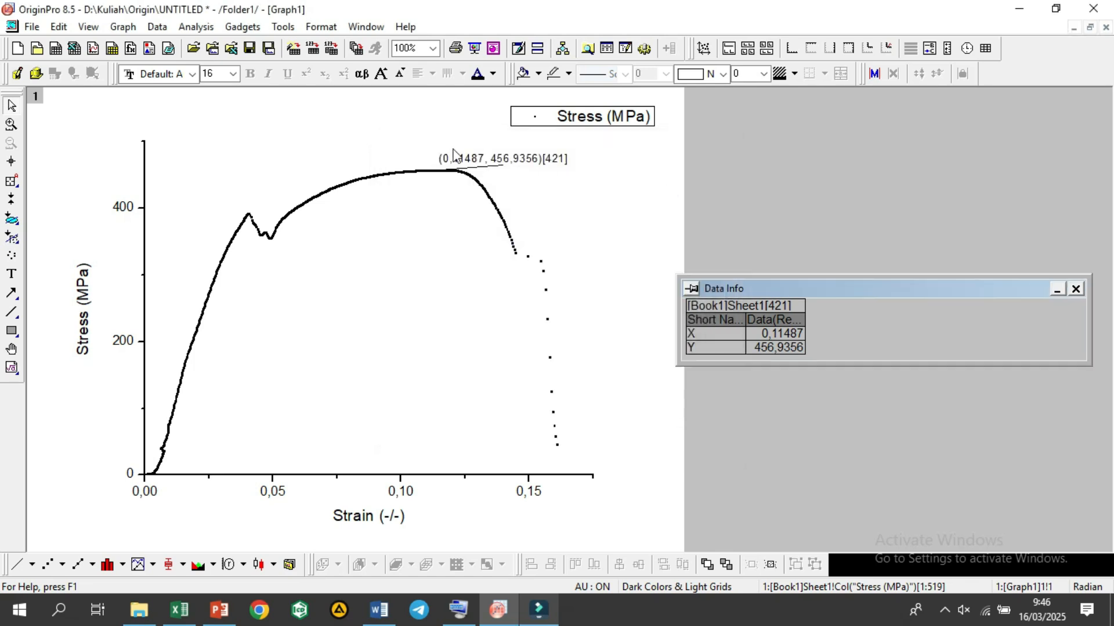
{"action": "left_click", "coordinate": [453, 159]}
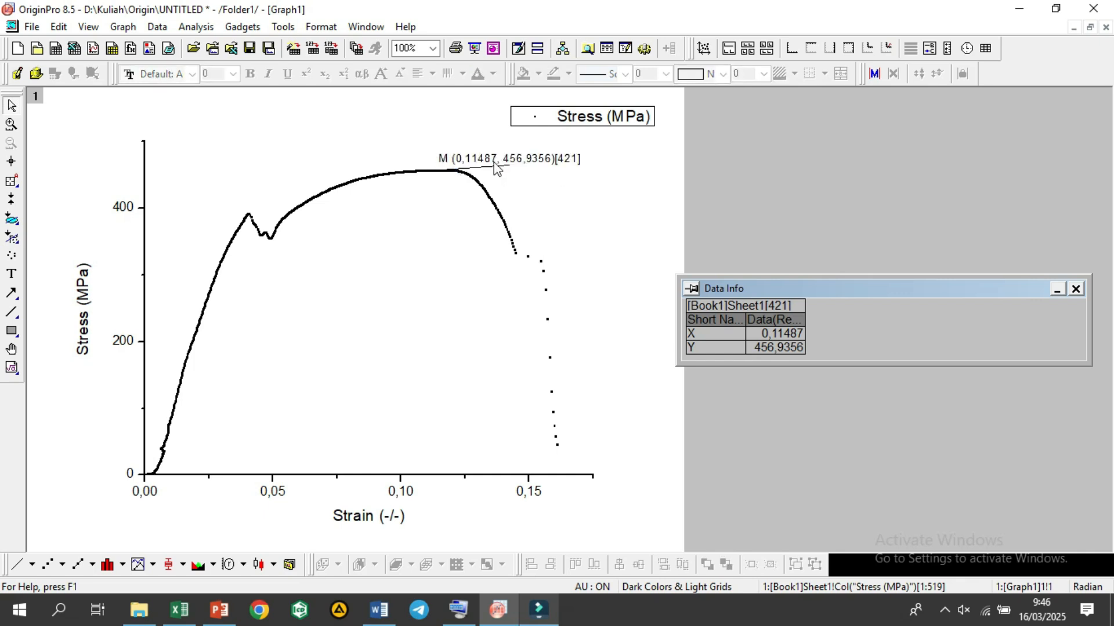
Step: Consult the stress-strain diagram in PowerPoint, return to OriginPro and annotate the curve's break point, data row 508, with its coordinates (0,14468, 333,39203)
{"action": "left_click", "coordinate": [219, 610]}
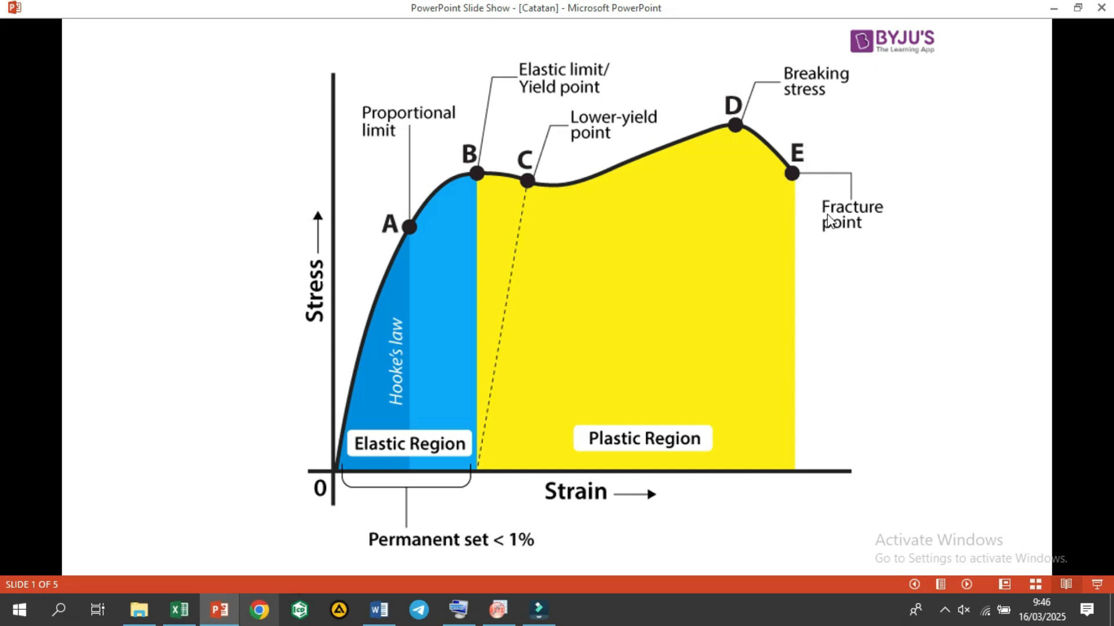
{"action": "left_click", "coordinate": [1044, 8]}
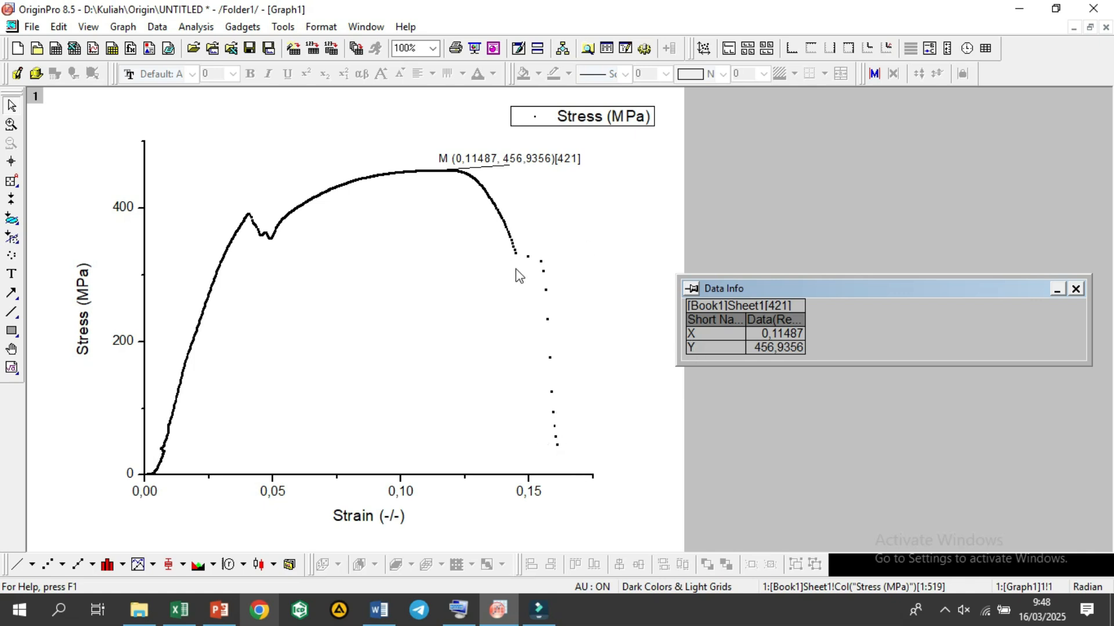
{"action": "left_click", "coordinate": [11, 181]}
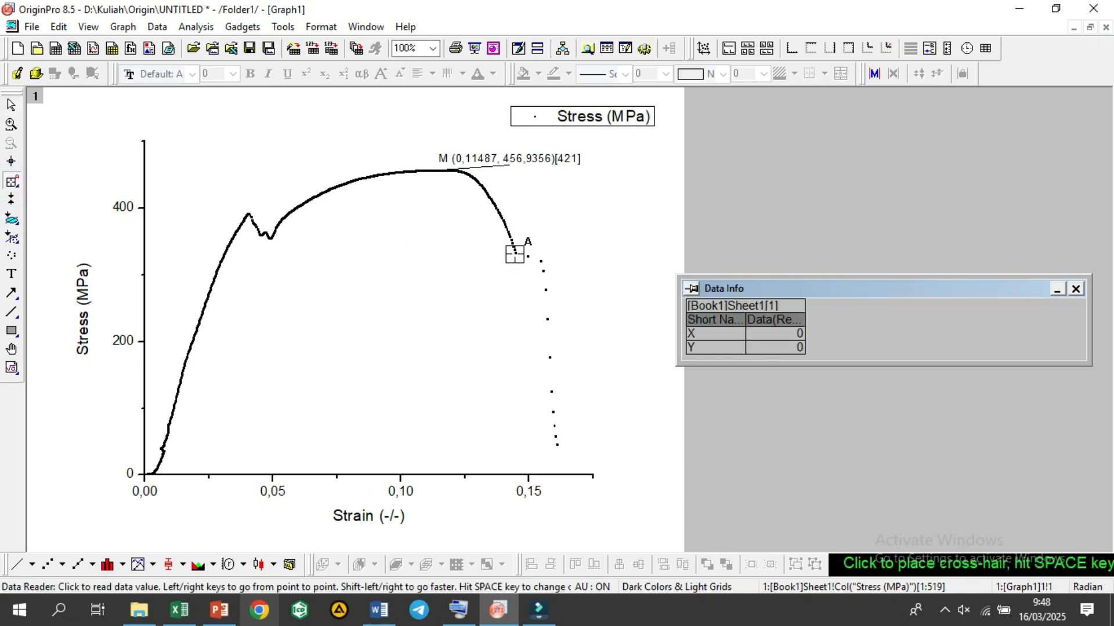
{"action": "left_click", "coordinate": [514, 253]}
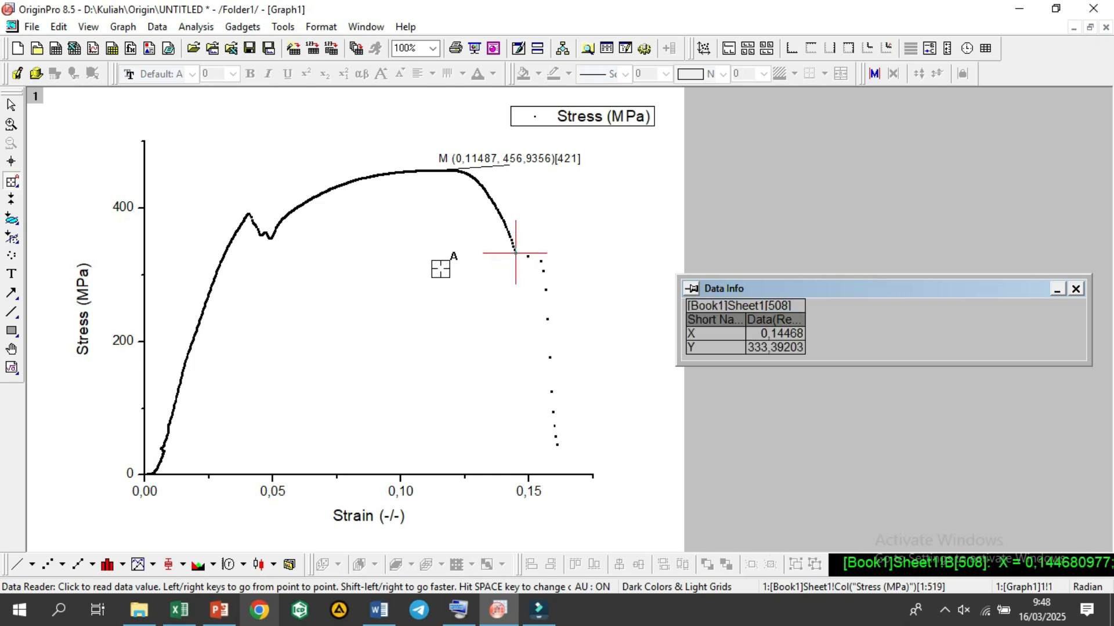
{"action": "key", "text": "Return"}
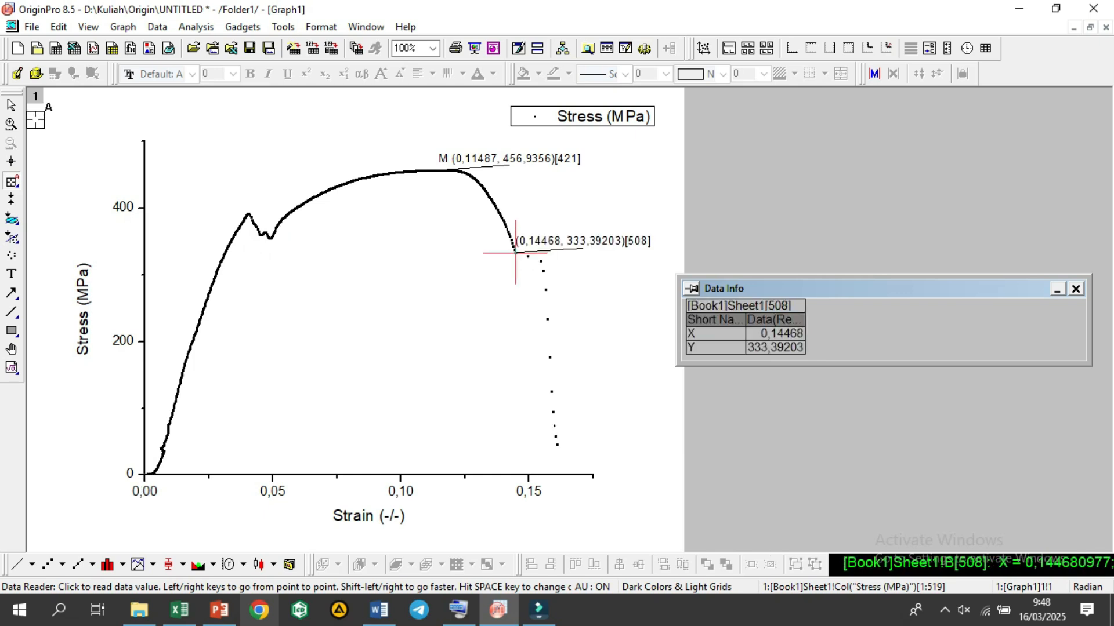
{"action": "left_click", "coordinate": [13, 106]}
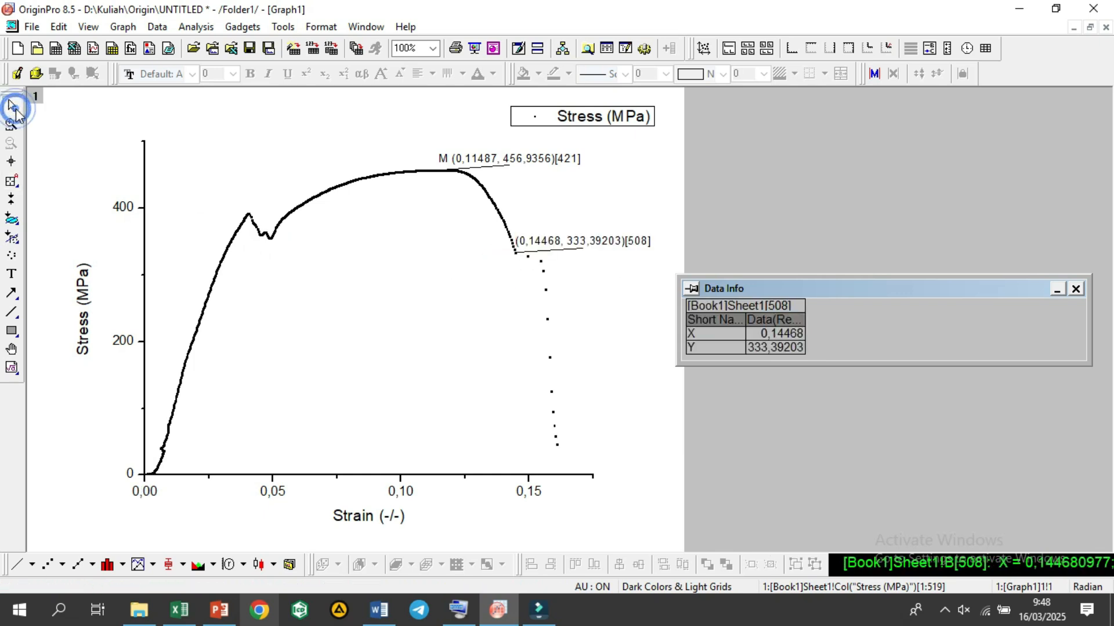
{"action": "left_click", "coordinate": [553, 244]}
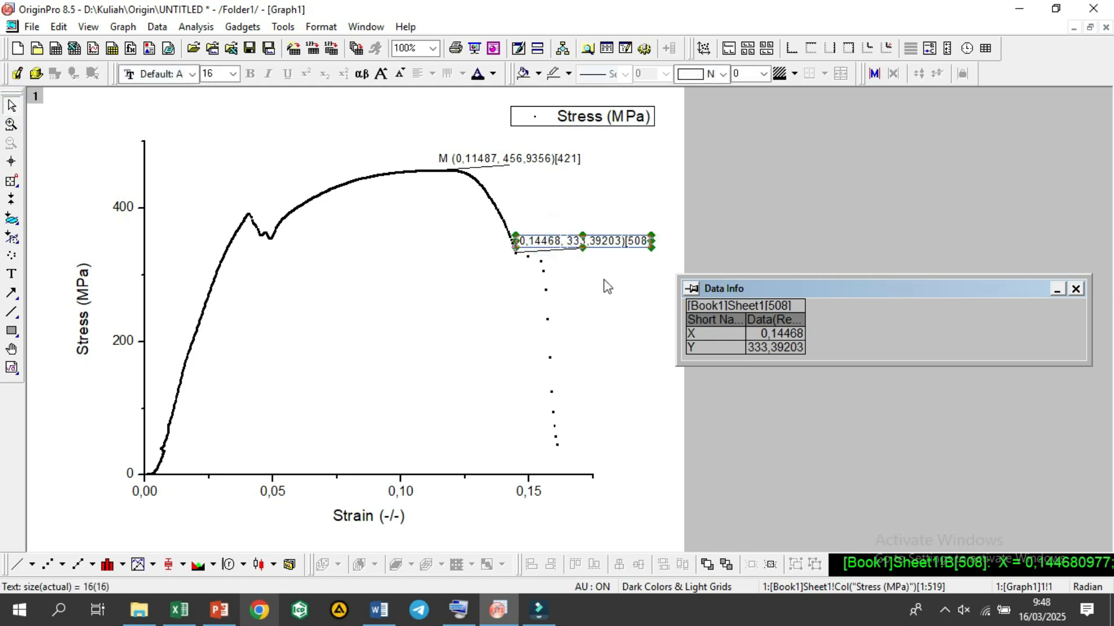
{"action": "left_click", "coordinate": [602, 254]}
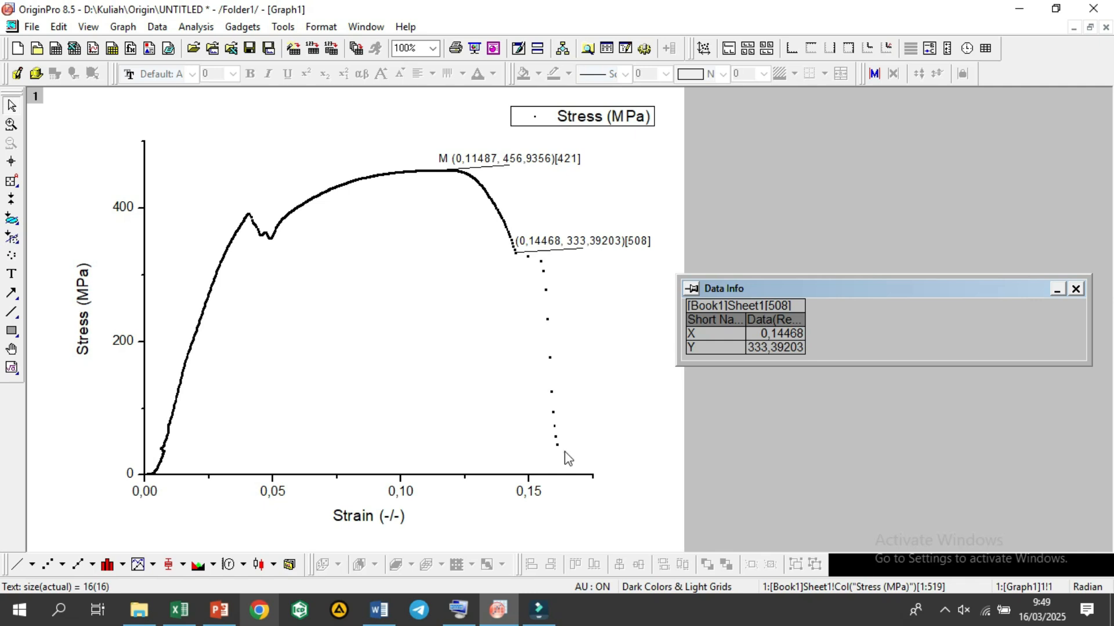
Step: Prefix the annotation at data row 508 with the letter B
{"action": "mouse_move", "coordinate": [564, 452]}
{"action": "left_mouse_down"}
{"action": "mouse_move", "coordinate": [522, 243]}
{"action": "mouse_move", "coordinate": [505, 239]}
{"action": "mouse_move", "coordinate": [512, 266]}
{"action": "mouse_move", "coordinate": [516, 251]}
{"action": "left_mouse_up"}
{"action": "left_click", "coordinate": [525, 243]}
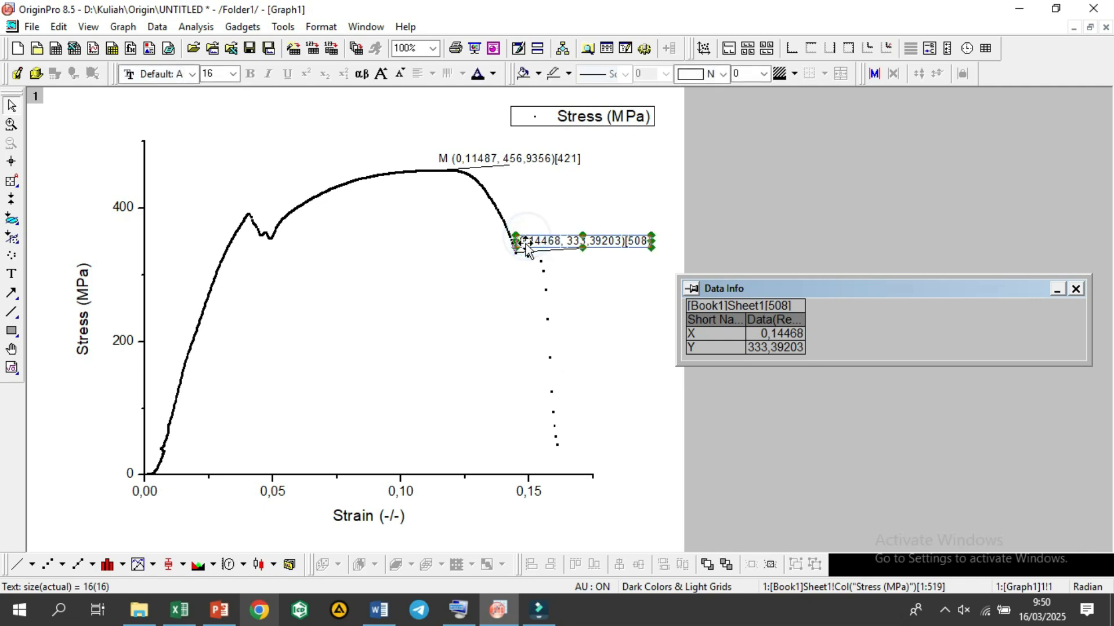
{"action": "right_click", "coordinate": [531, 246]}
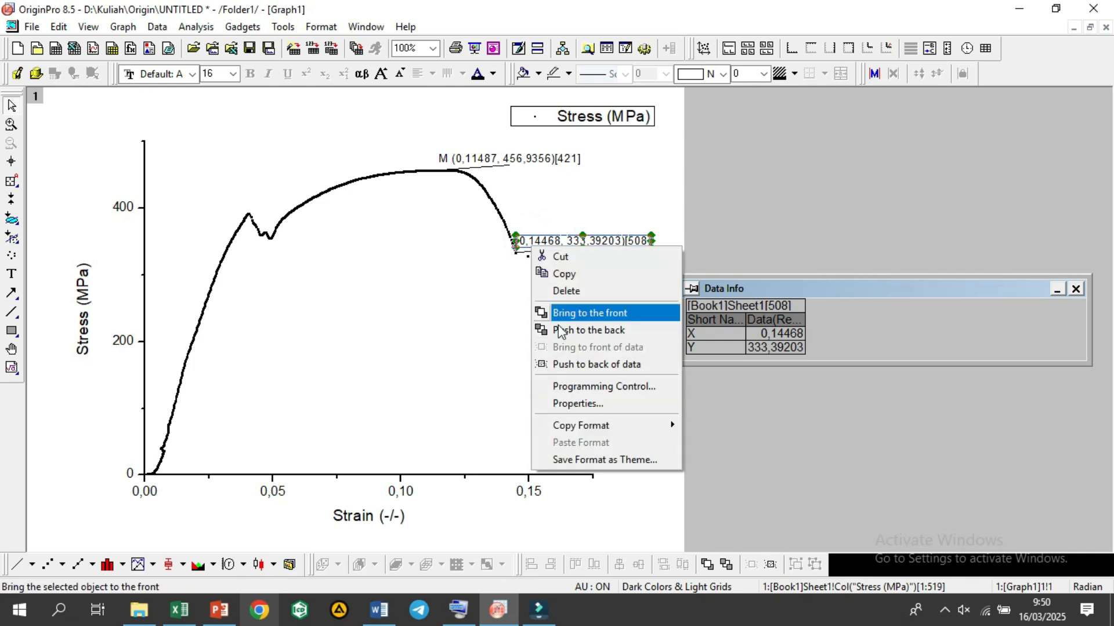
{"action": "left_click", "coordinate": [559, 404]}
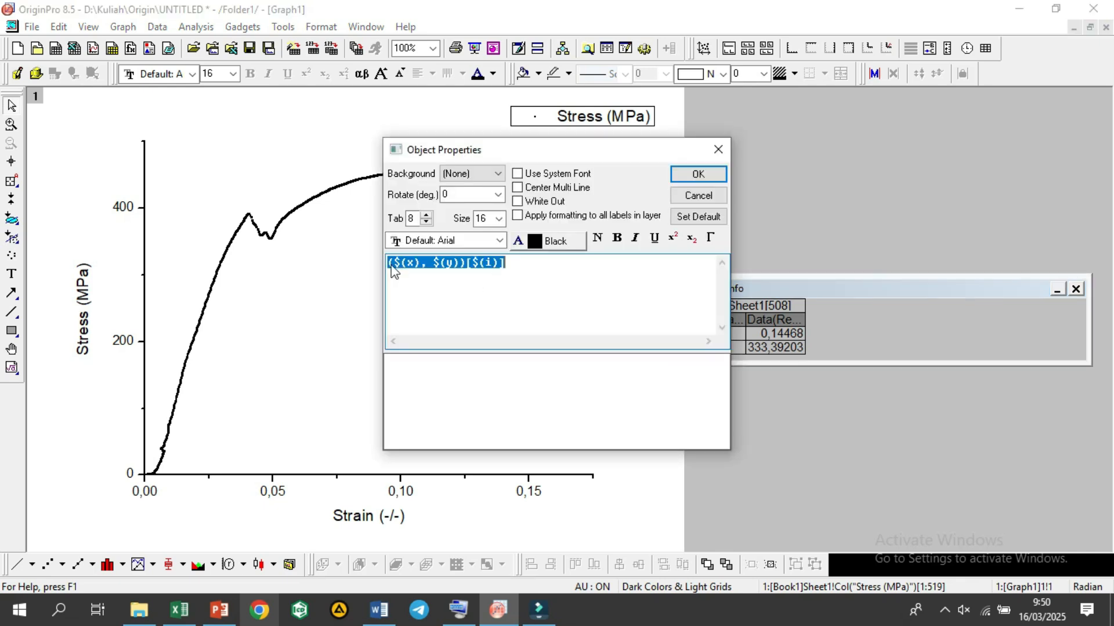
{"action": "left_click", "coordinate": [388, 263]}
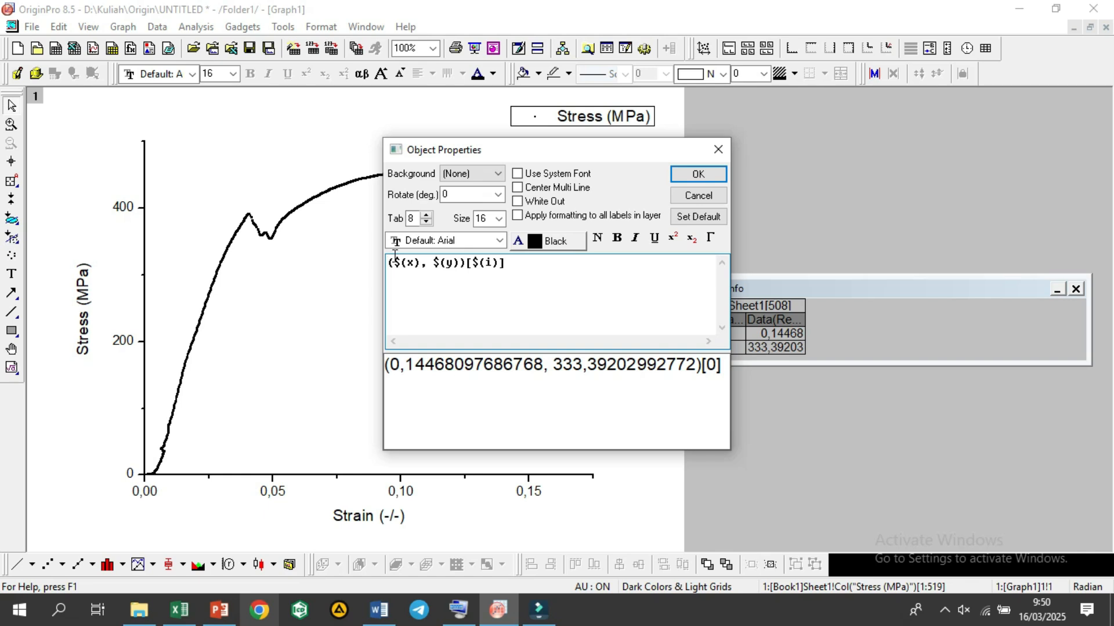
{"action": "type", "text": "B"}
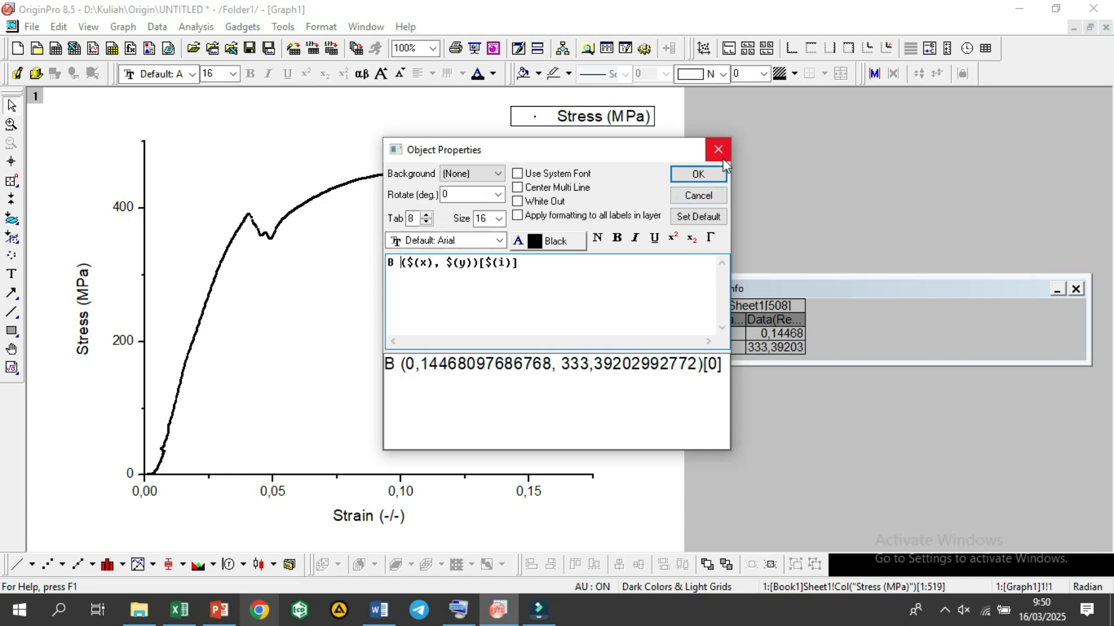
{"action": "left_click", "coordinate": [699, 174]}
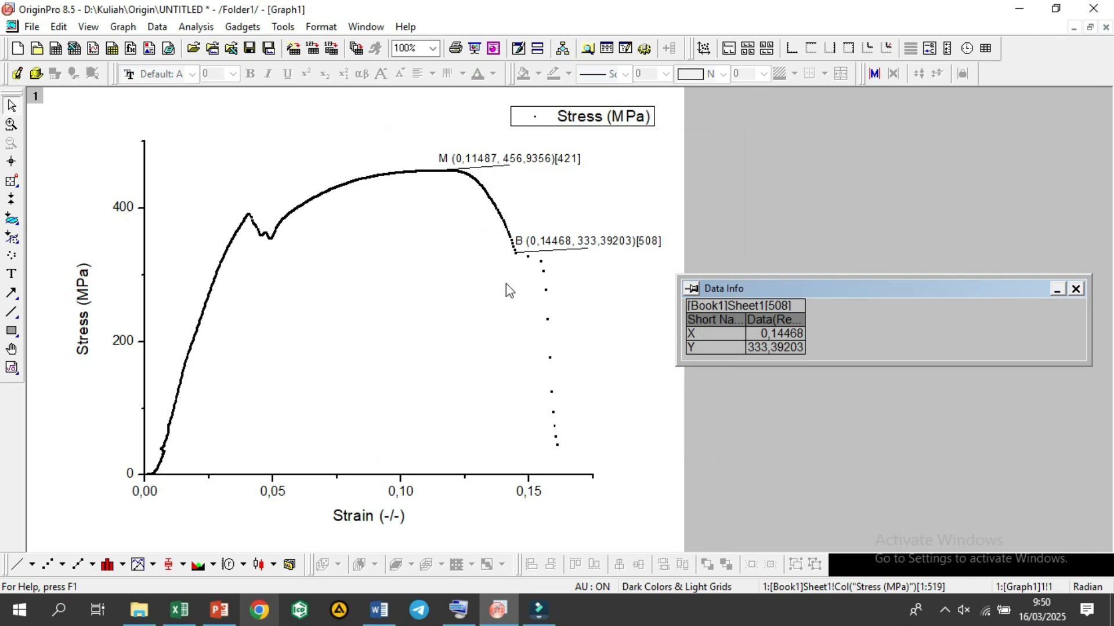
Step: Review the stress-strain diagram in PowerPoint, return to OriginPro, restore Graph1 to a smaller window and close the Data Info window
{"action": "left_click", "coordinate": [221, 609]}
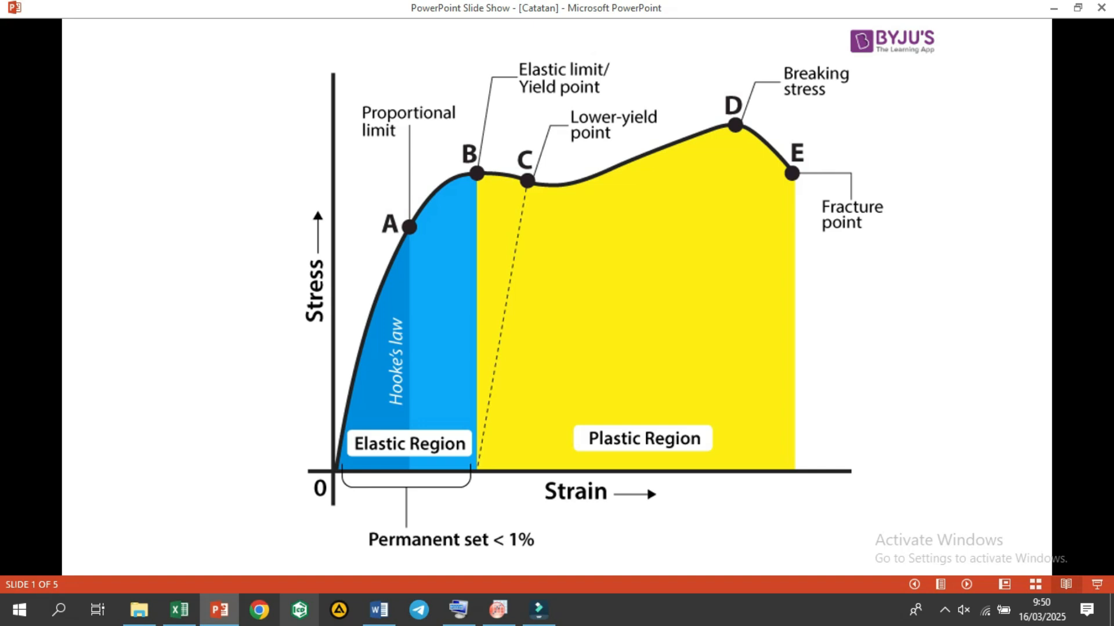
{"action": "left_click", "coordinate": [1054, 7]}
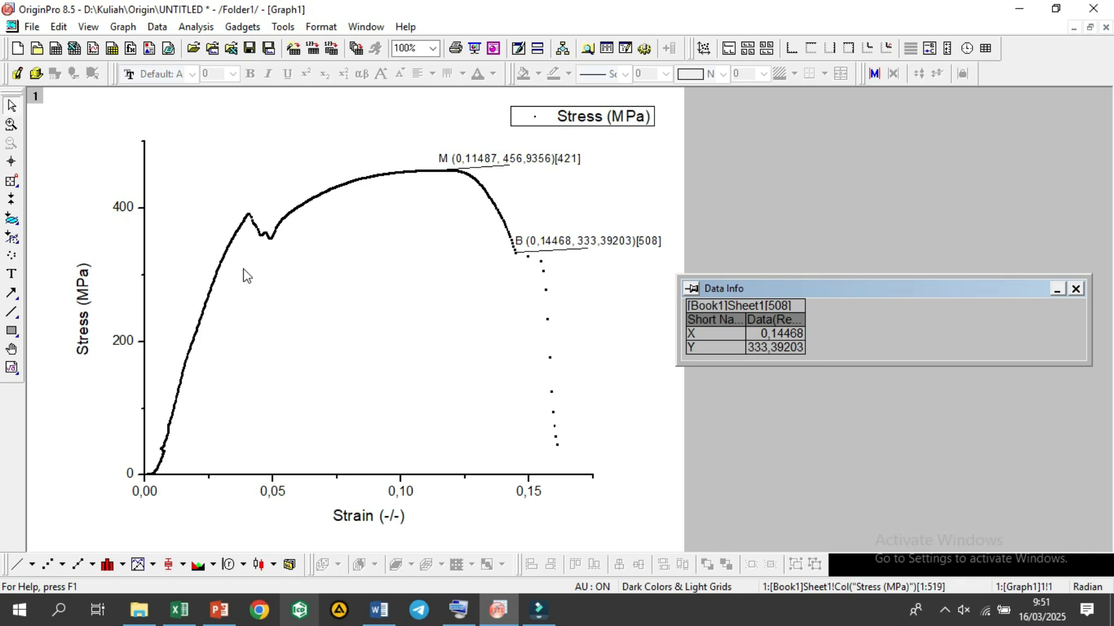
{"action": "left_click", "coordinate": [1090, 28]}
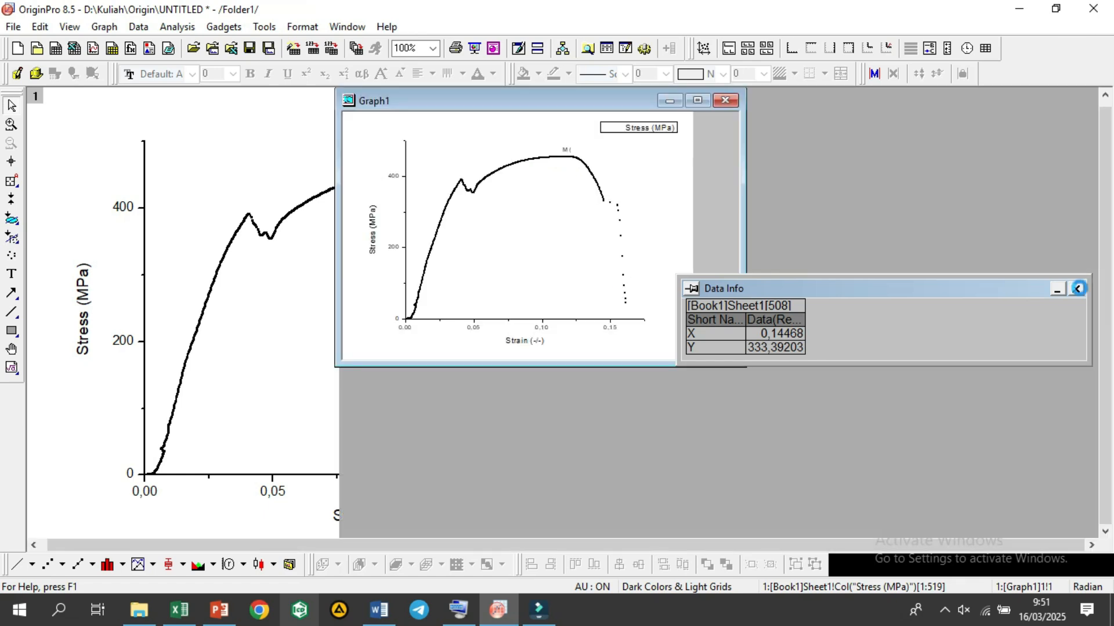
{"action": "left_click", "coordinate": [1077, 288]}
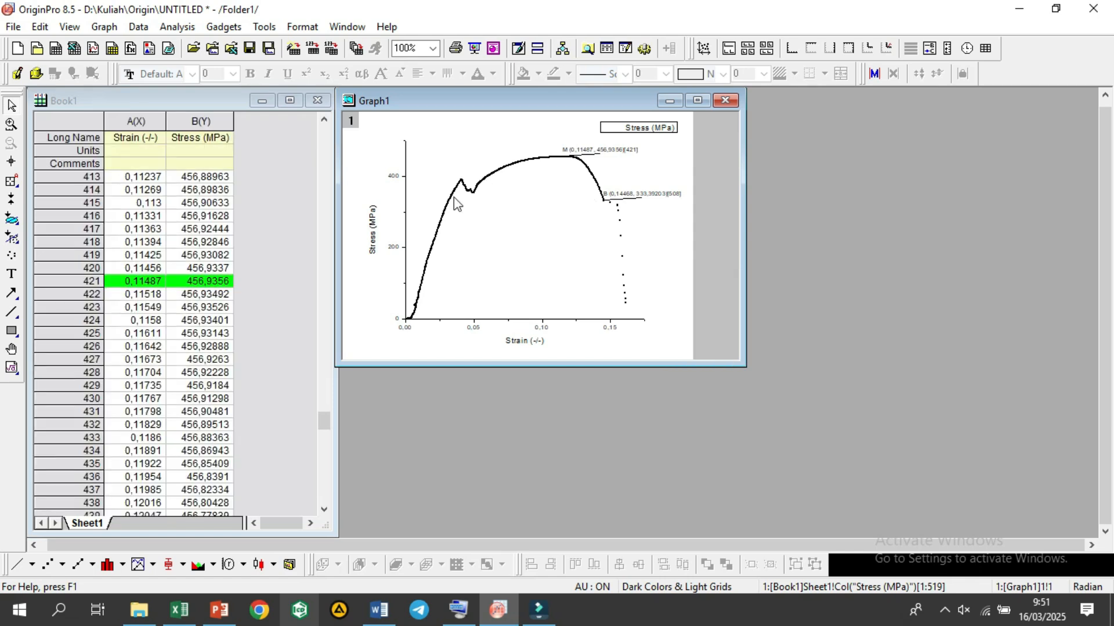
Step: Create a new scatter plot of Stress (MPa) against Strain (-/-) from Book1 Sheet1
{"action": "left_click", "coordinate": [274, 280]}
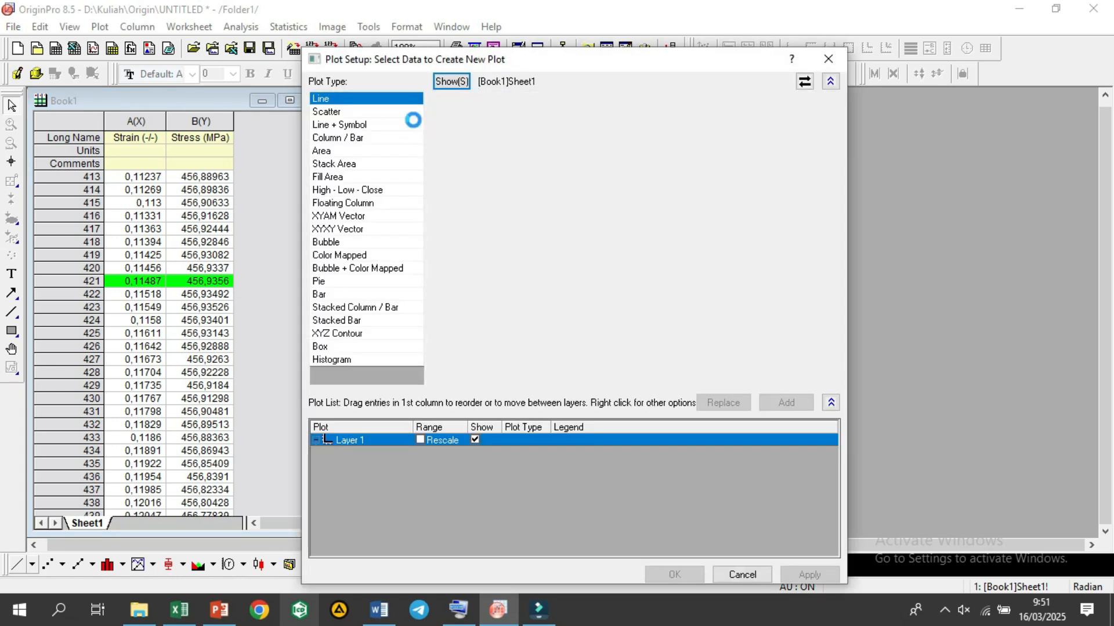
{"action": "left_click", "coordinate": [449, 124]}
{"action": "left_click", "coordinate": [480, 137]}
{"action": "left_click", "coordinate": [786, 403]}
{"action": "left_click", "coordinate": [675, 574]}
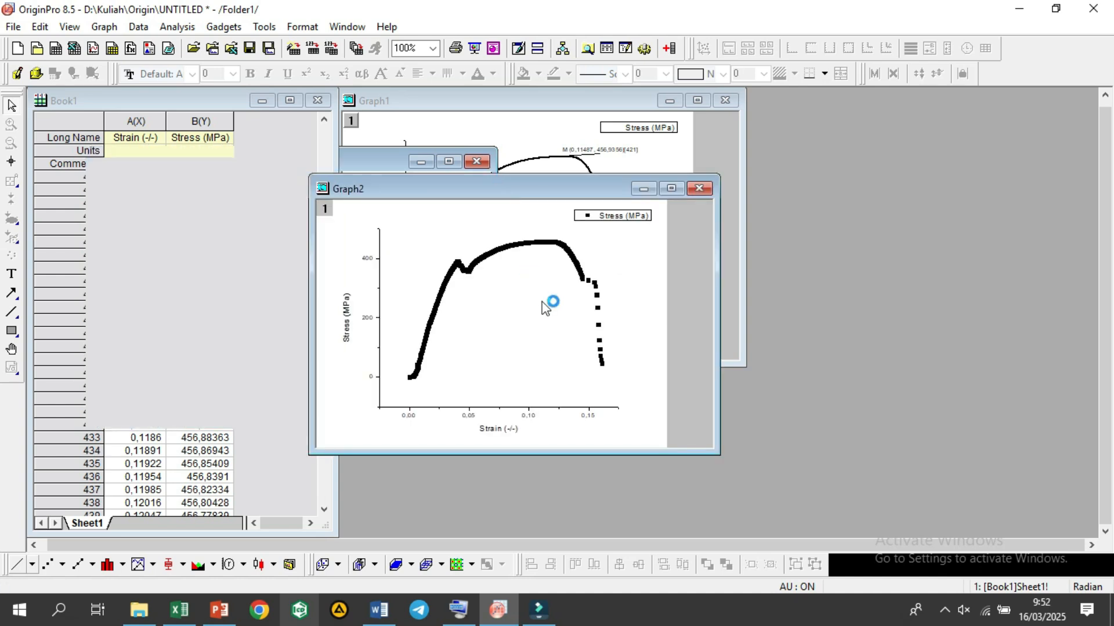
Step: Set the symbol size of the Graph2 scatter plot to 2
{"action": "right_click", "coordinate": [606, 350]}
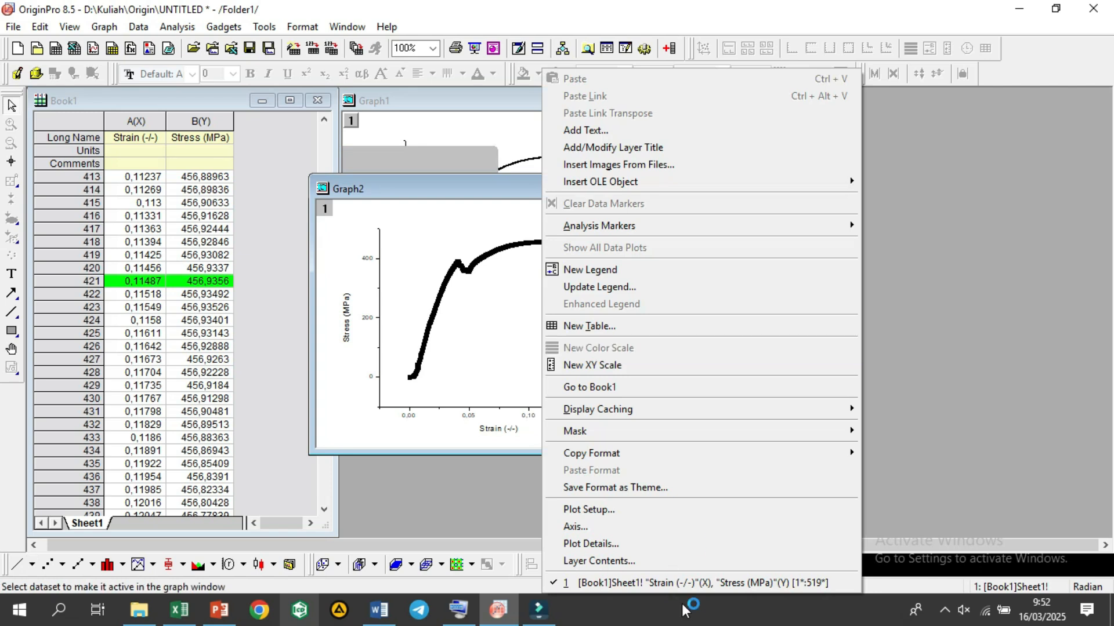
{"action": "left_click", "coordinate": [686, 544]}
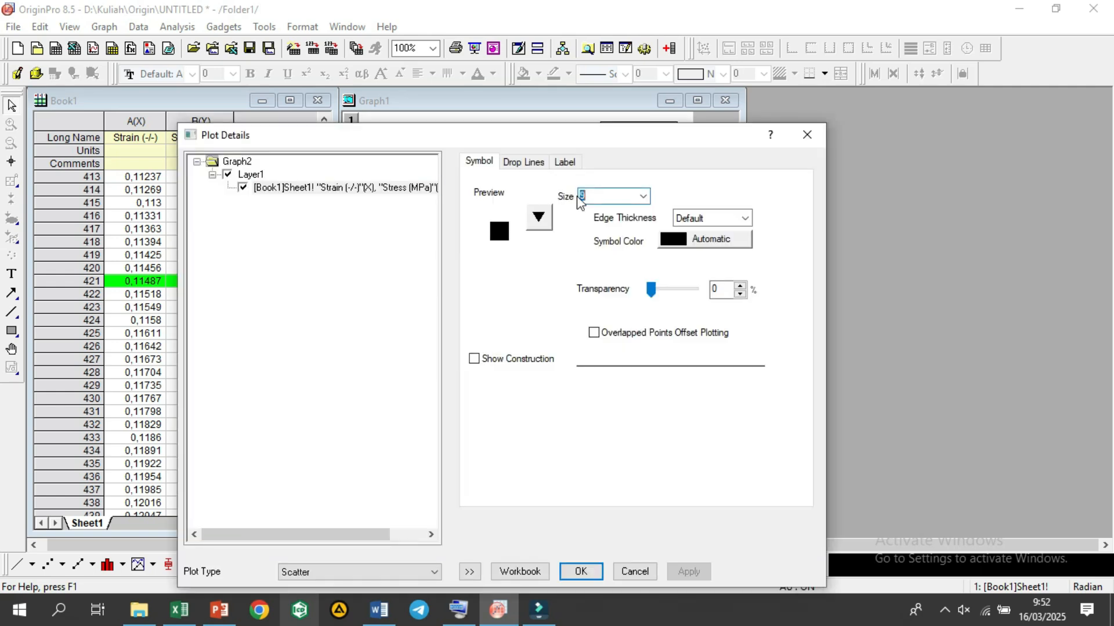
{"action": "type", "text": "2"}
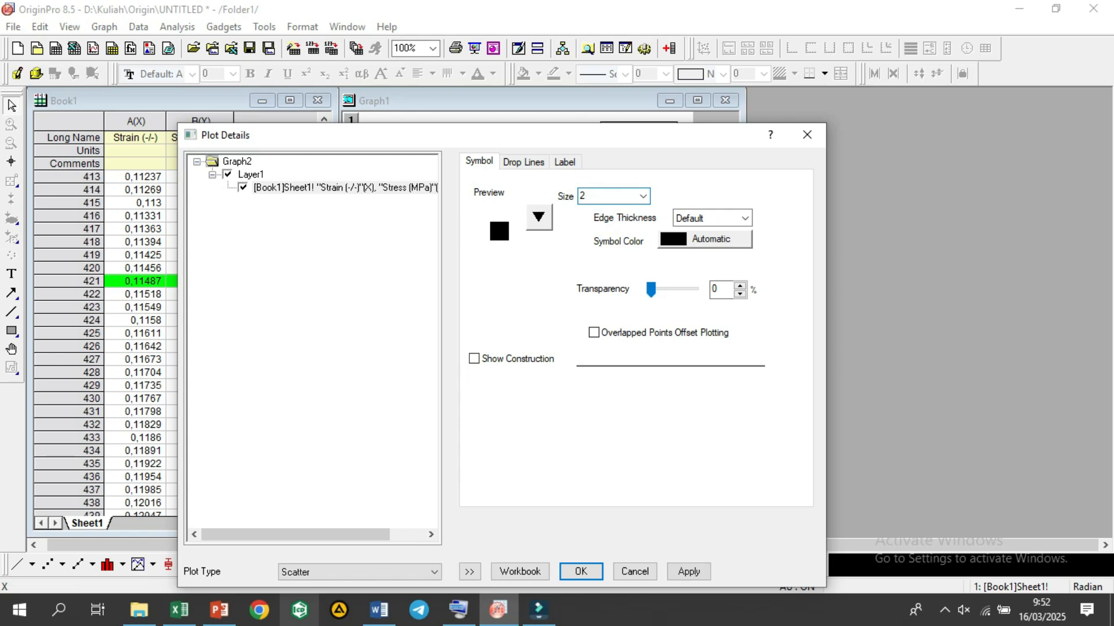
{"action": "key", "text": "Return"}
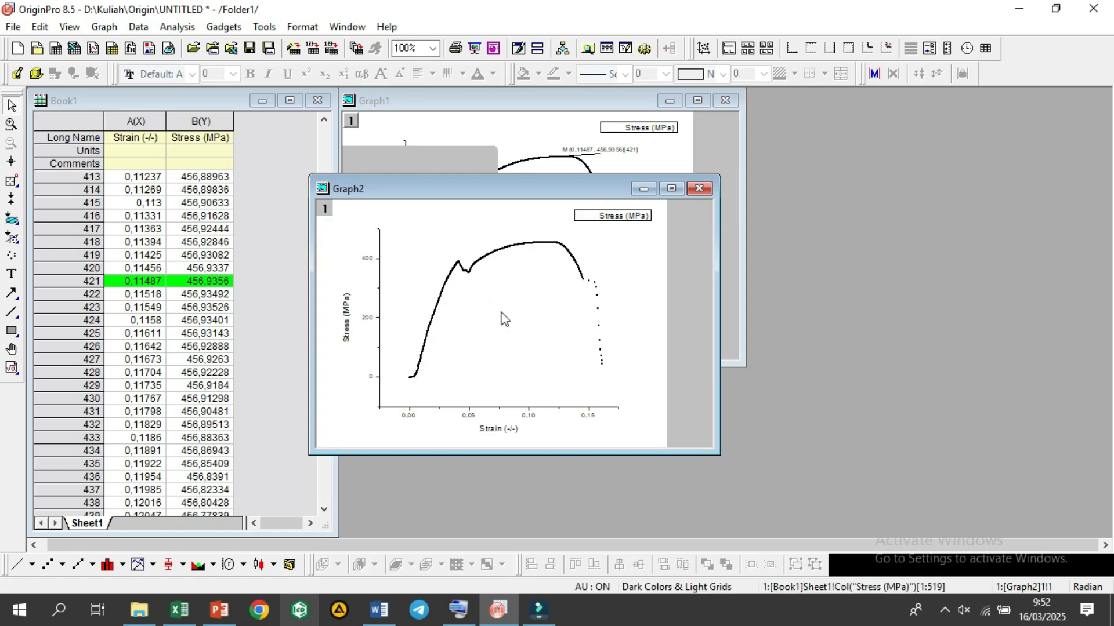
Step: Set both the horizontal and vertical axis scales of Graph2 to start from 0
{"action": "right_click", "coordinate": [502, 320]}
{"action": "left_click", "coordinate": [586, 526]}
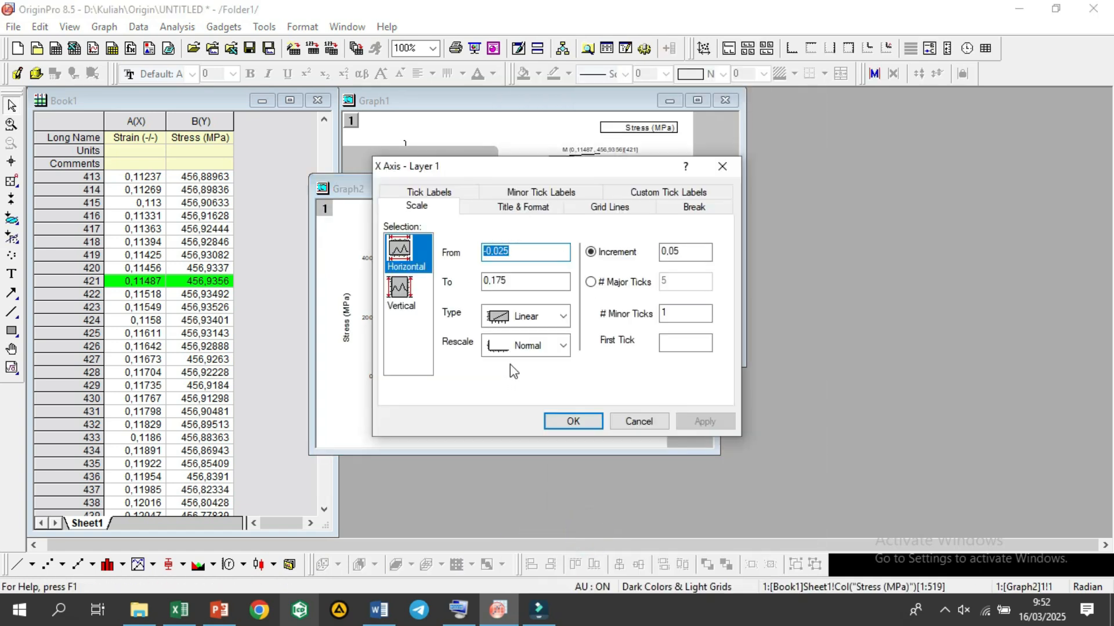
{"action": "type", "text": "0"}
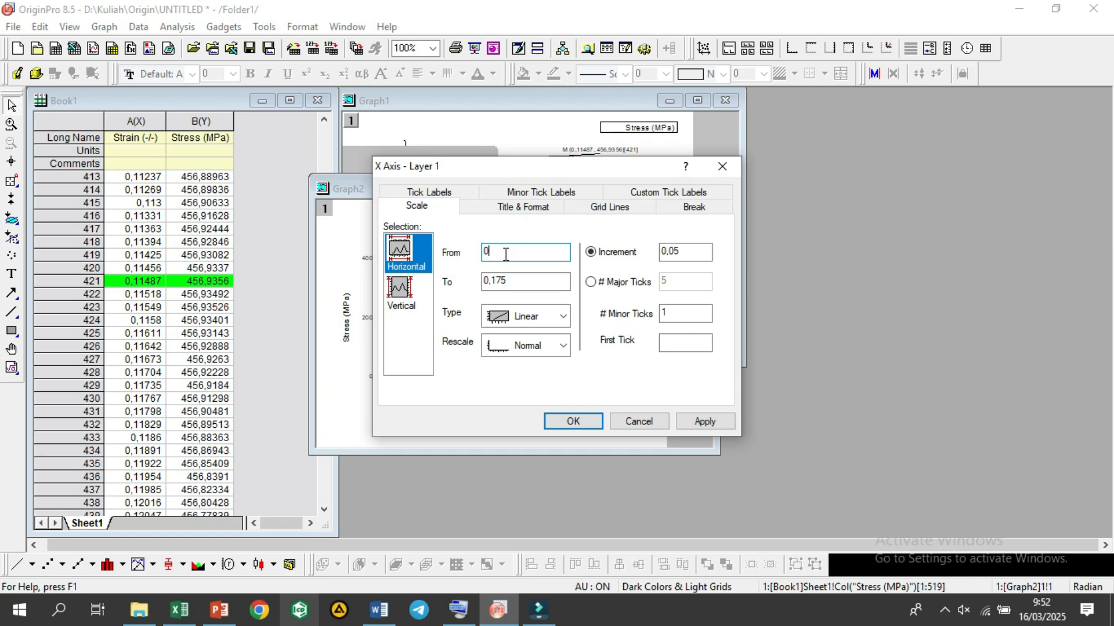
{"action": "left_click", "coordinate": [409, 293]}
{"action": "key", "text": "Tab"}
{"action": "type", "text": "0"}
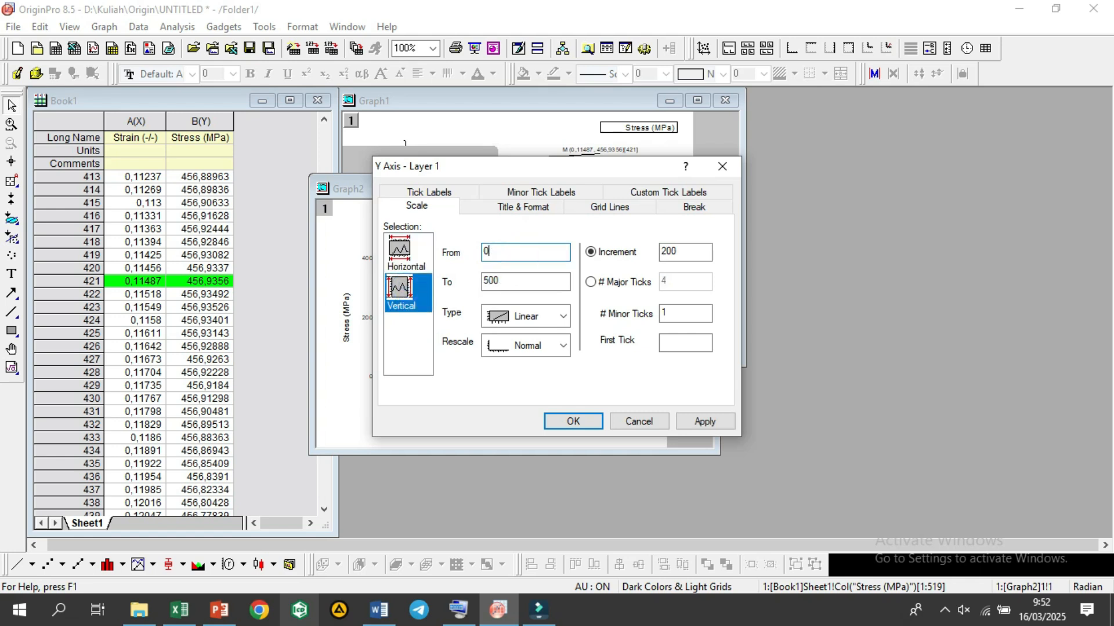
{"action": "key", "text": "Return"}
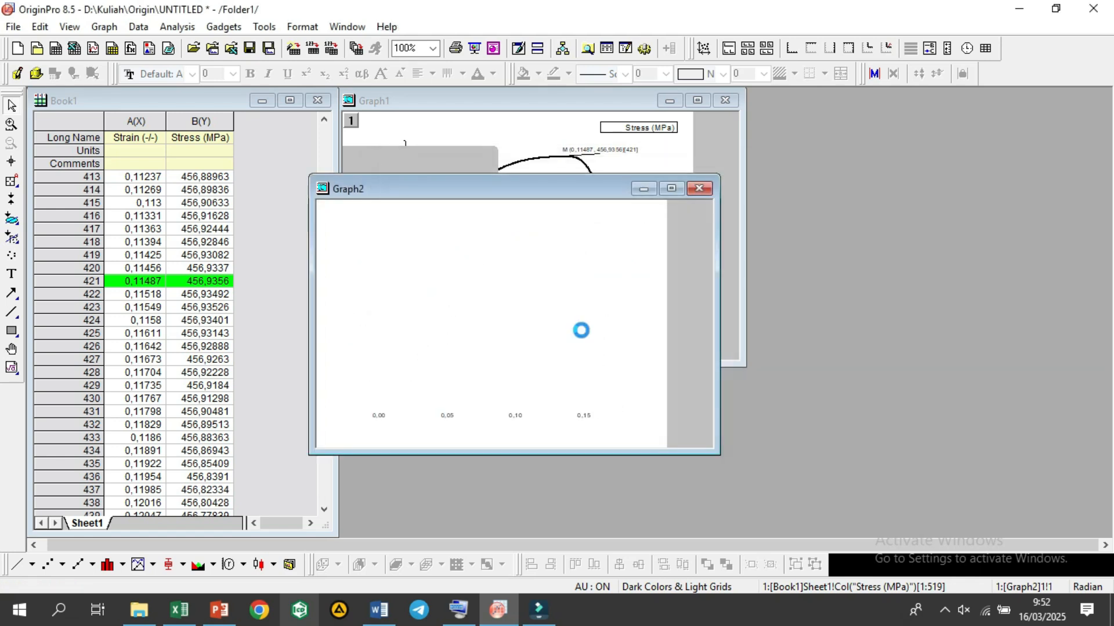
Step: Move the Graph2 window down and away from the worksheet so it only partly overlaps Graph1
{"action": "left_click_drag", "start_coordinate": [469, 192], "coordinate": [651, 198]}
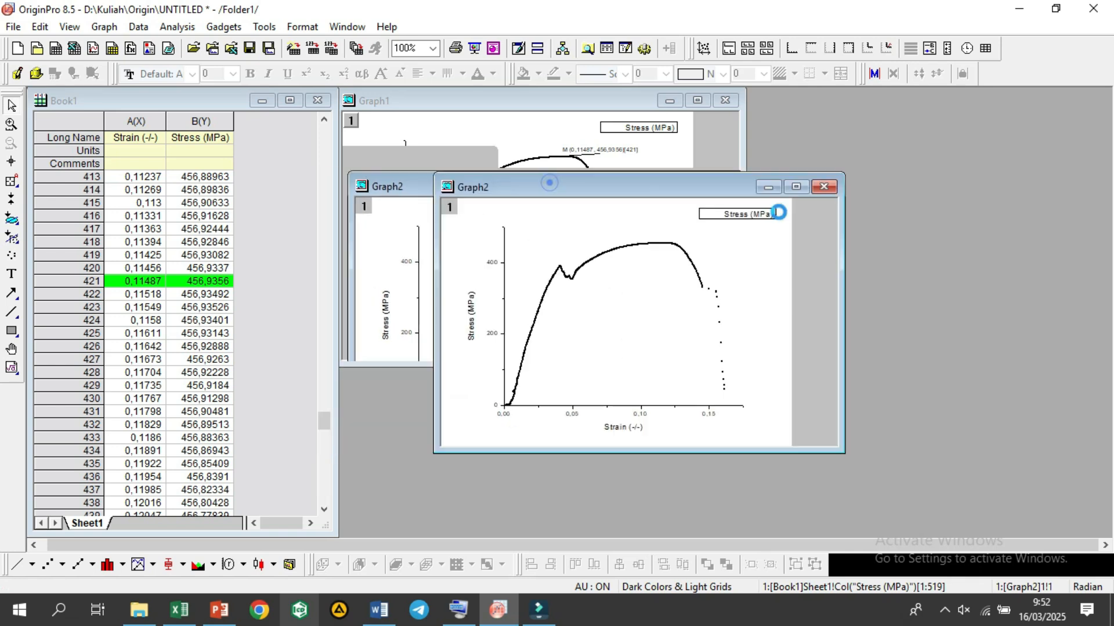
{"action": "left_click_drag", "start_coordinate": [862, 257], "coordinate": [859, 257]}
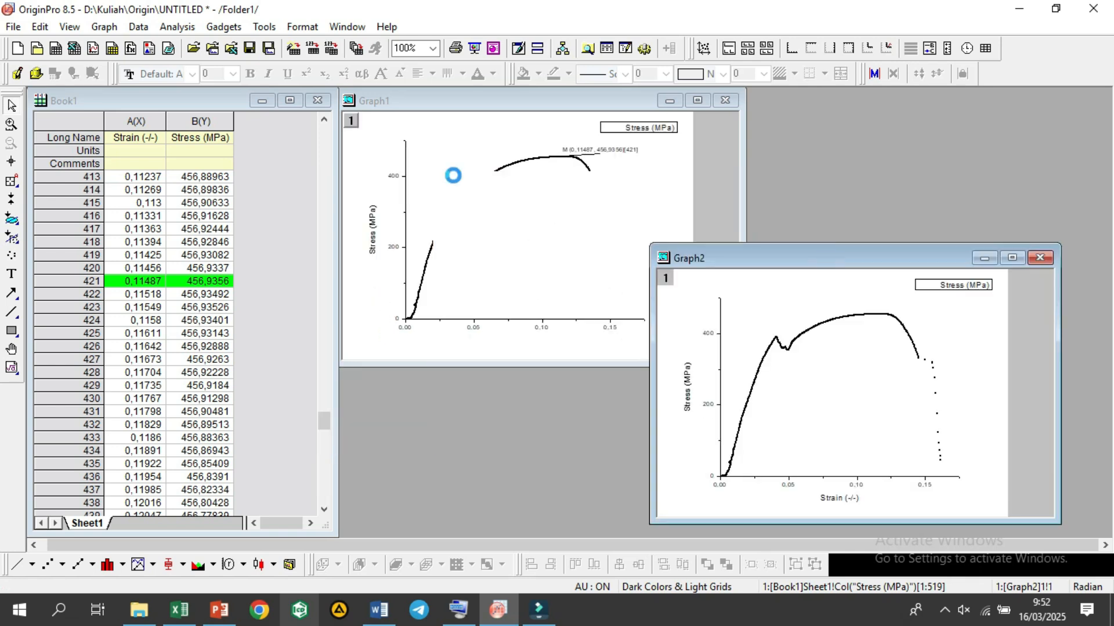
{"action": "left_click_drag", "start_coordinate": [751, 261], "coordinate": [672, 247]}
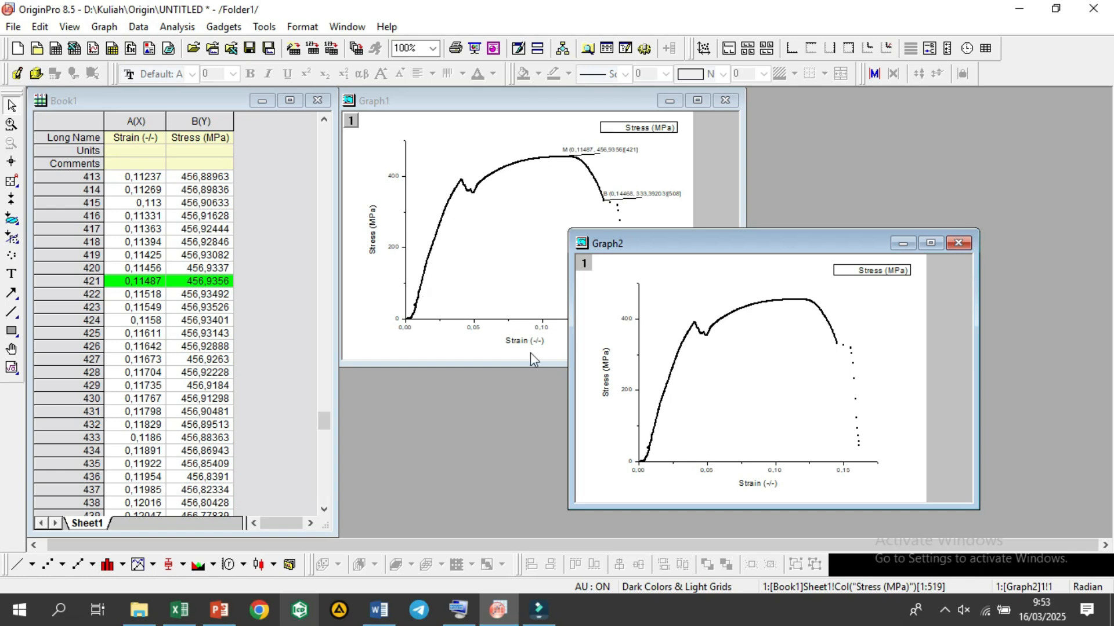
{"action": "left_click_drag", "start_coordinate": [637, 248], "coordinate": [565, 219]}
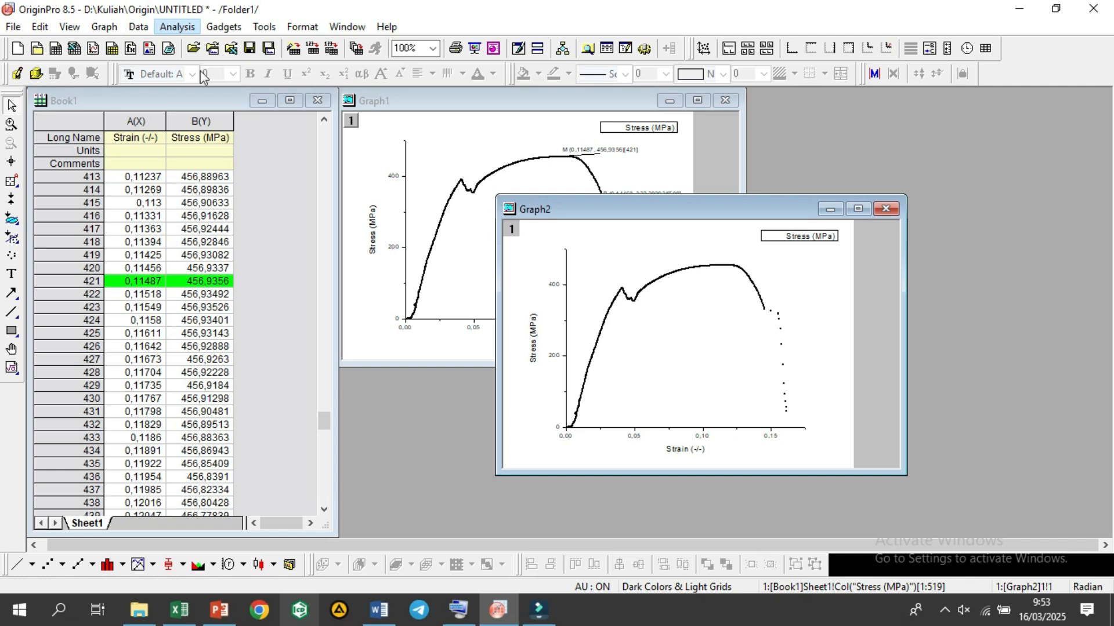
Step: Run a Linear Fit on the Graph2 Stress (MPa) curve with the default options, without switching to the report sheet
{"action": "left_click", "coordinate": [177, 27]}
{"action": "mouse_move", "coordinate": [360, 97]}
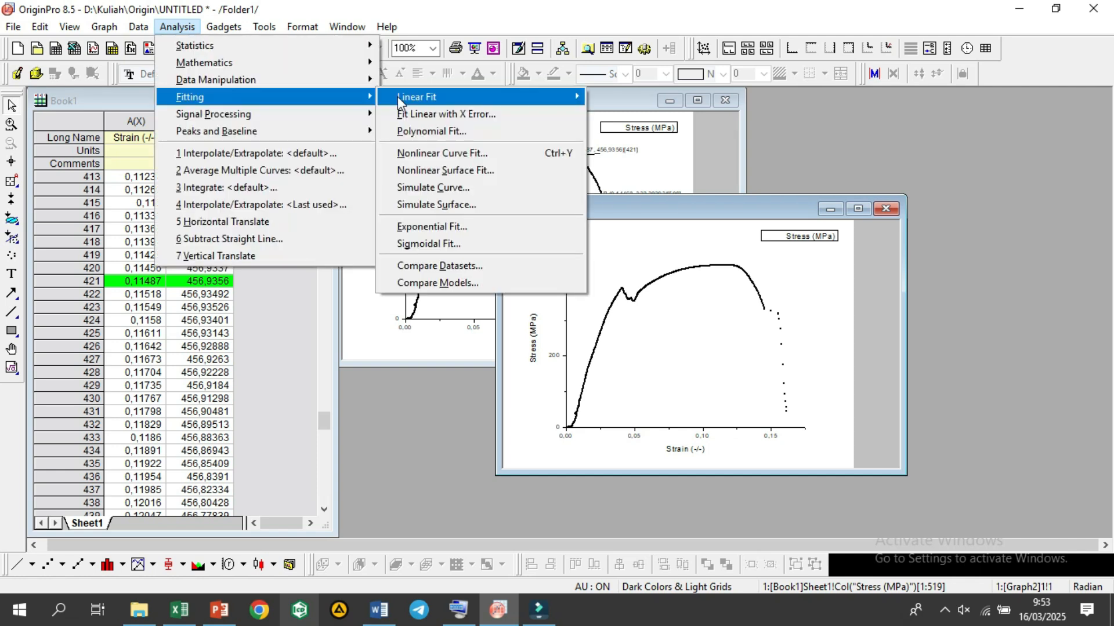
{"action": "left_click", "coordinate": [398, 97]}
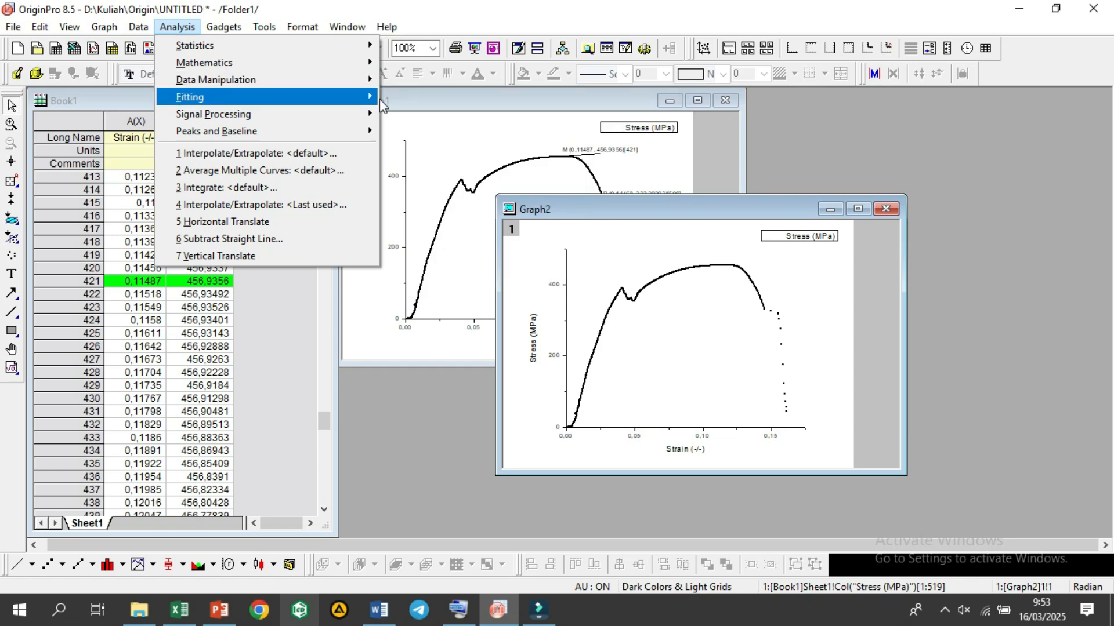
{"action": "mouse_move", "coordinate": [376, 100]}
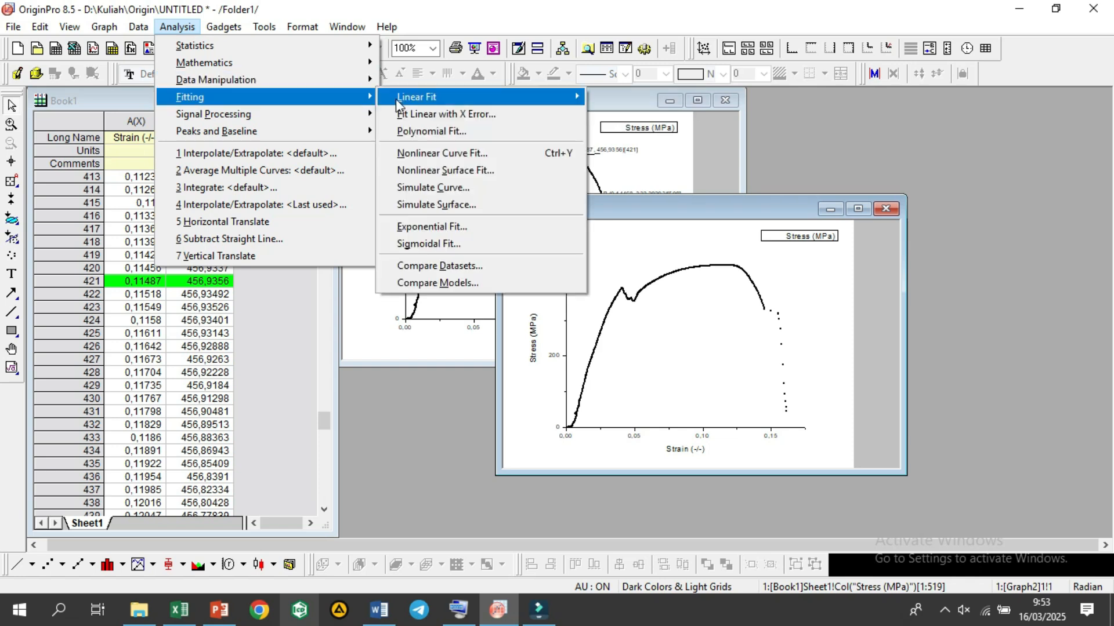
{"action": "mouse_move", "coordinate": [580, 96]}
{"action": "left_click", "coordinate": [597, 116]}
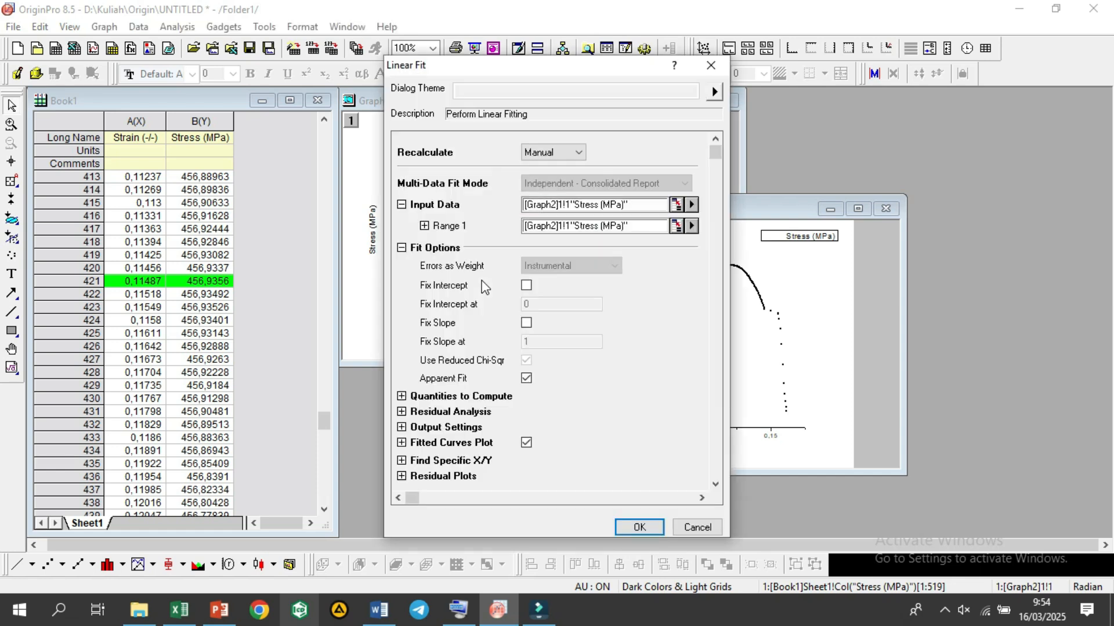
{"action": "left_click", "coordinate": [632, 529]}
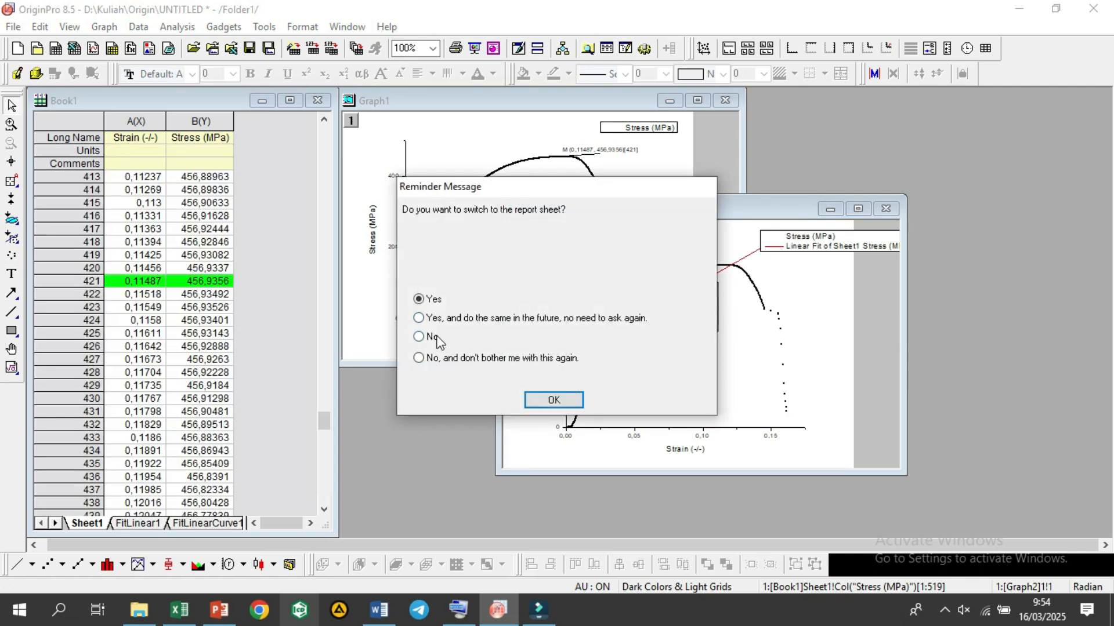
{"action": "left_click", "coordinate": [436, 338]}
{"action": "left_click", "coordinate": [559, 400]}
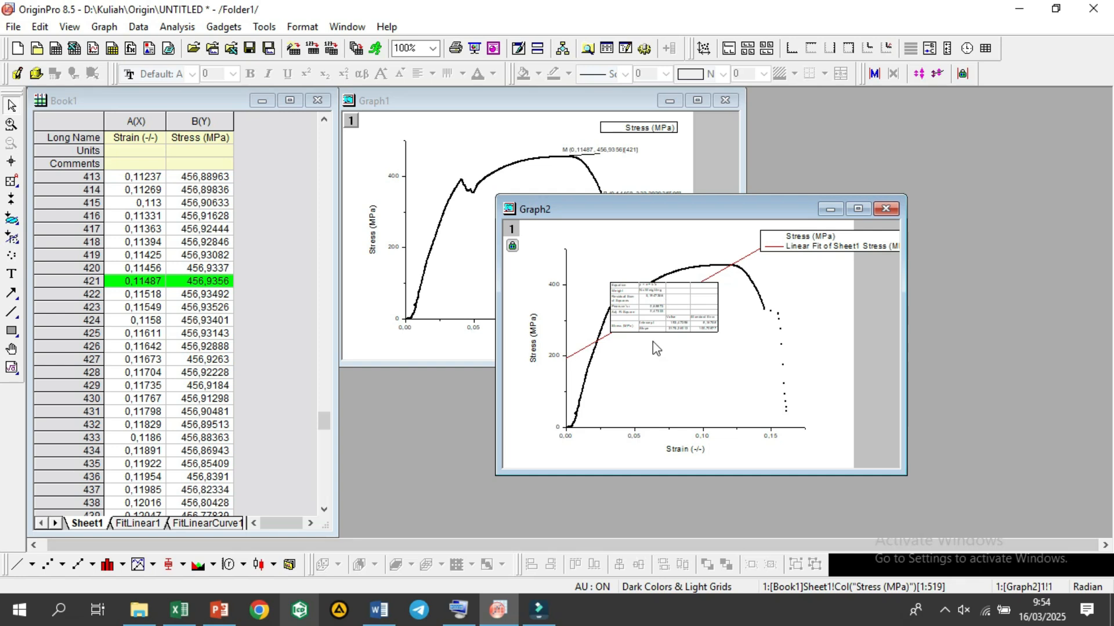
Step: Highlight row 104 of the residual data in the FitLinearCurve1 sheet with a green fill
{"action": "left_click", "coordinate": [274, 467]}
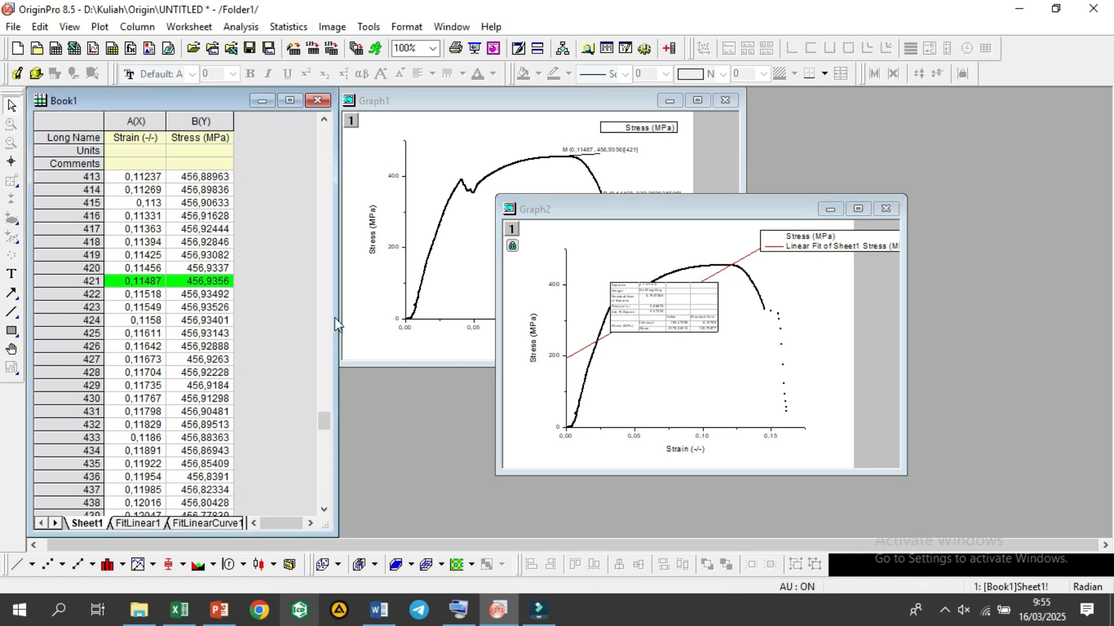
{"action": "left_click", "coordinate": [188, 527]}
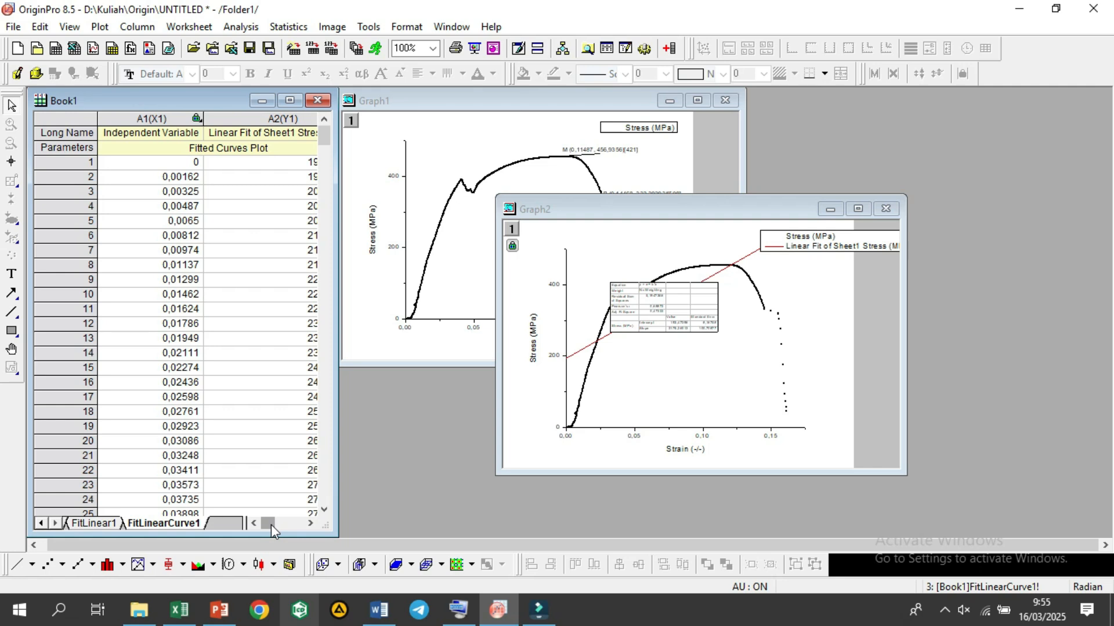
{"action": "left_click_drag", "start_coordinate": [270, 524], "coordinate": [309, 528]}
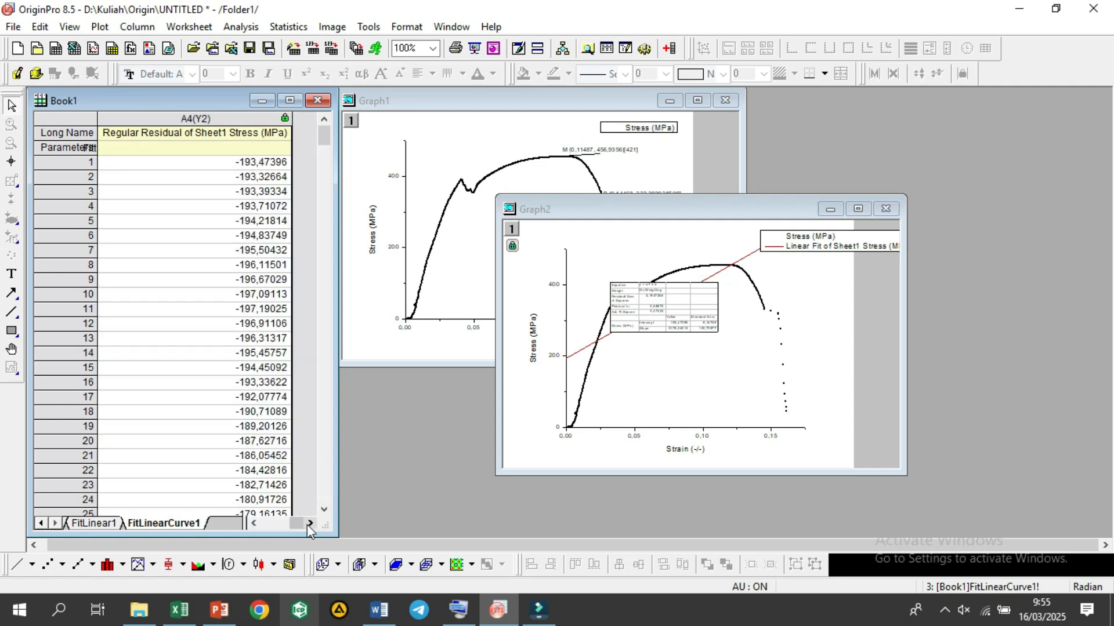
{"action": "left_click", "coordinate": [272, 167]}
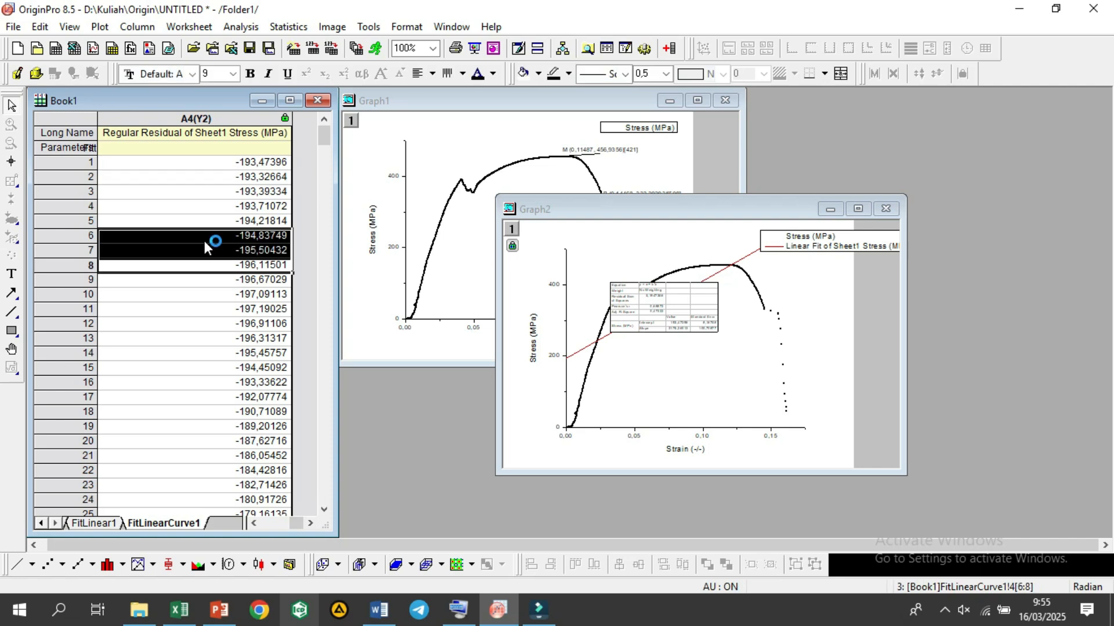
{"action": "left_click", "coordinate": [200, 288]}
{"action": "left_click_drag", "start_coordinate": [201, 289], "coordinate": [204, 311]}
{"action": "scroll", "coordinate": [209, 308], "scroll_direction": "down", "scroll_amount": 3}
{"action": "scroll", "coordinate": [213, 307], "scroll_direction": "down", "scroll_amount": 8}
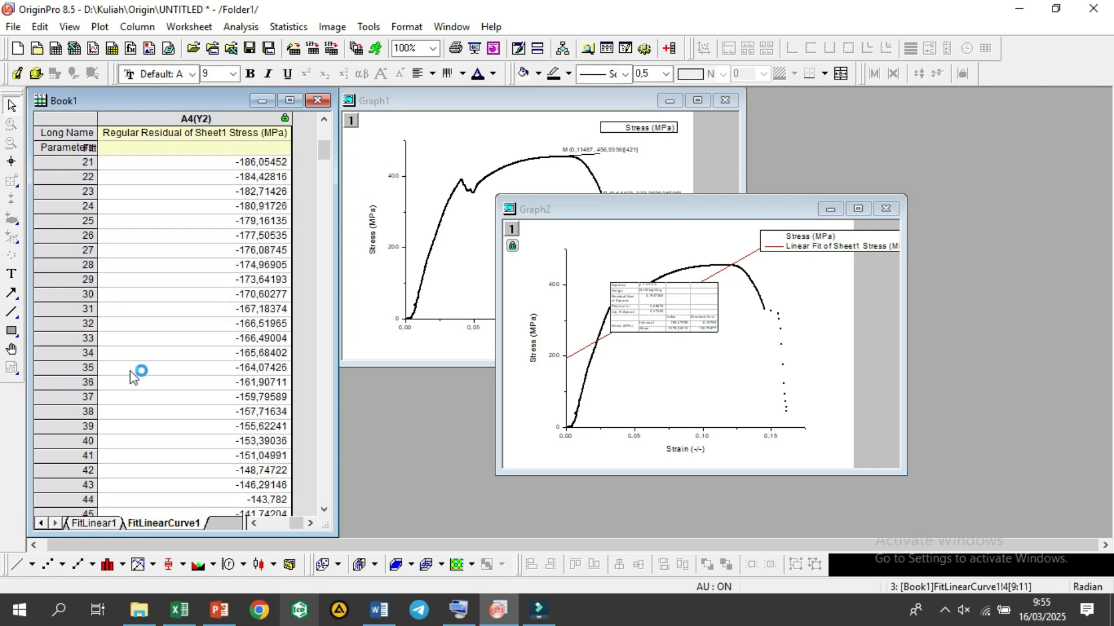
{"action": "left_click_drag", "start_coordinate": [325, 162], "coordinate": [325, 212]}
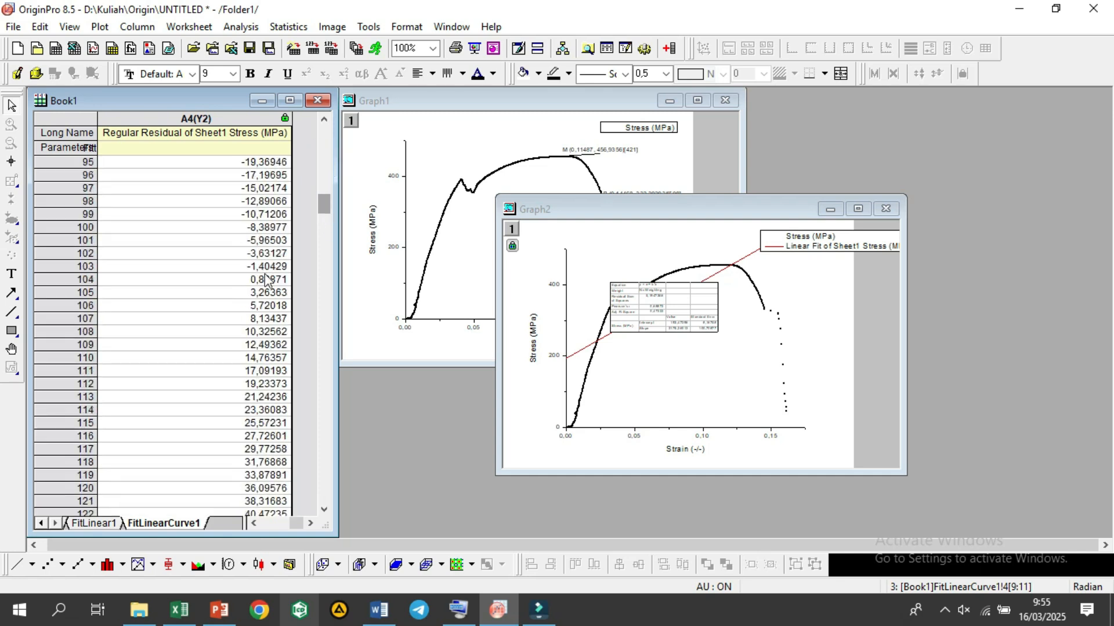
{"action": "left_click", "coordinate": [67, 279]}
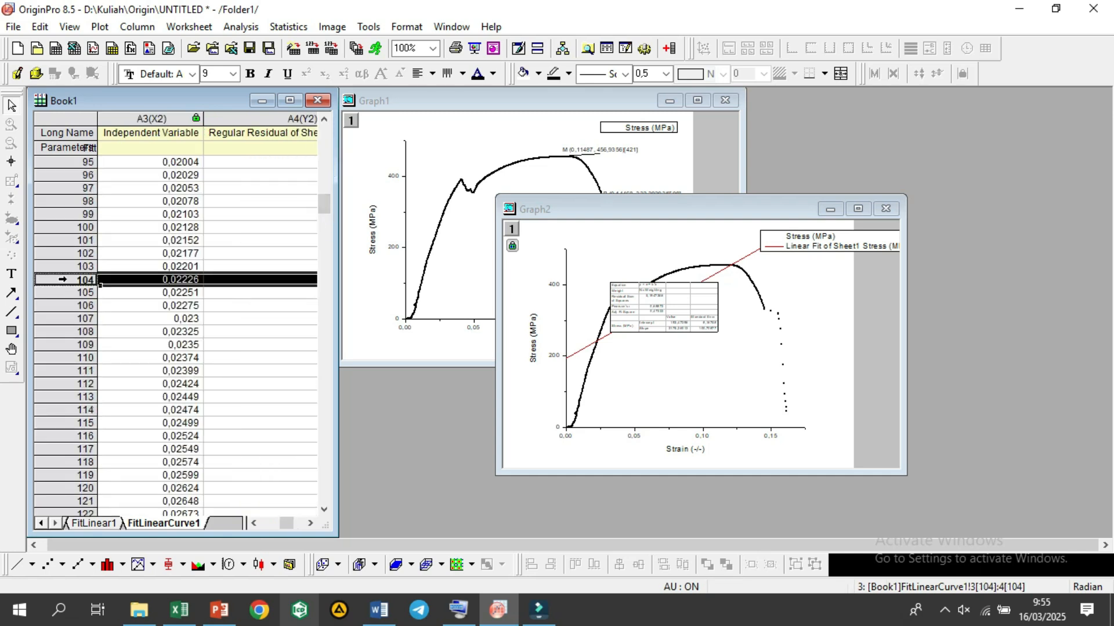
{"action": "left_click", "coordinate": [537, 73]}
{"action": "left_click", "coordinate": [562, 119]}
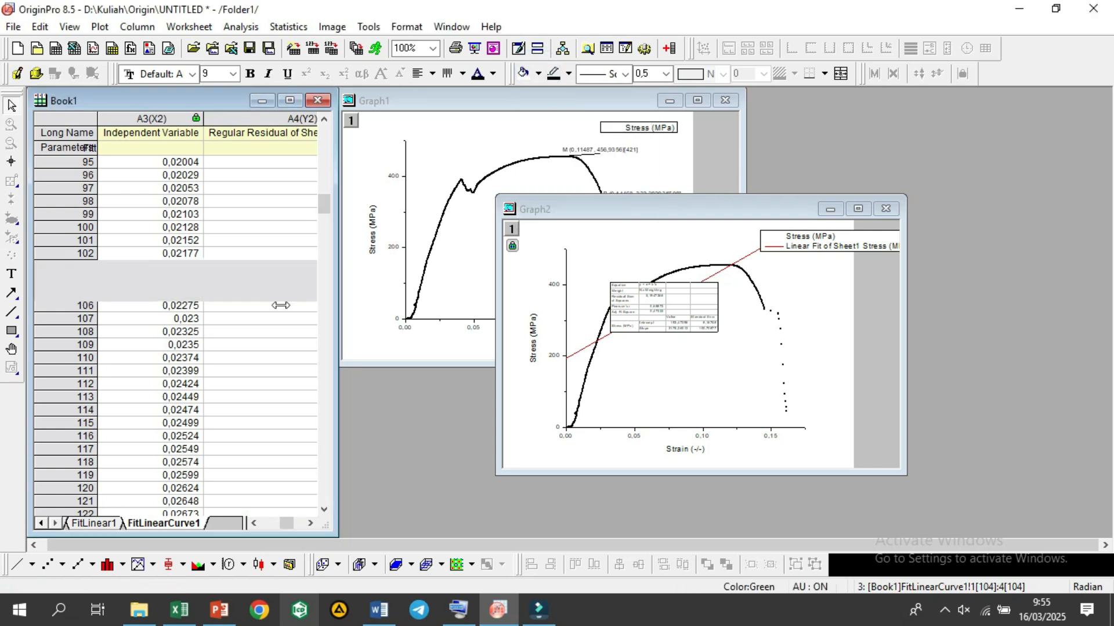
Step: Fill row 173 of the residual data in FitLinearCurve1 with green, marking the peak residual
{"action": "left_click", "coordinate": [325, 206]}
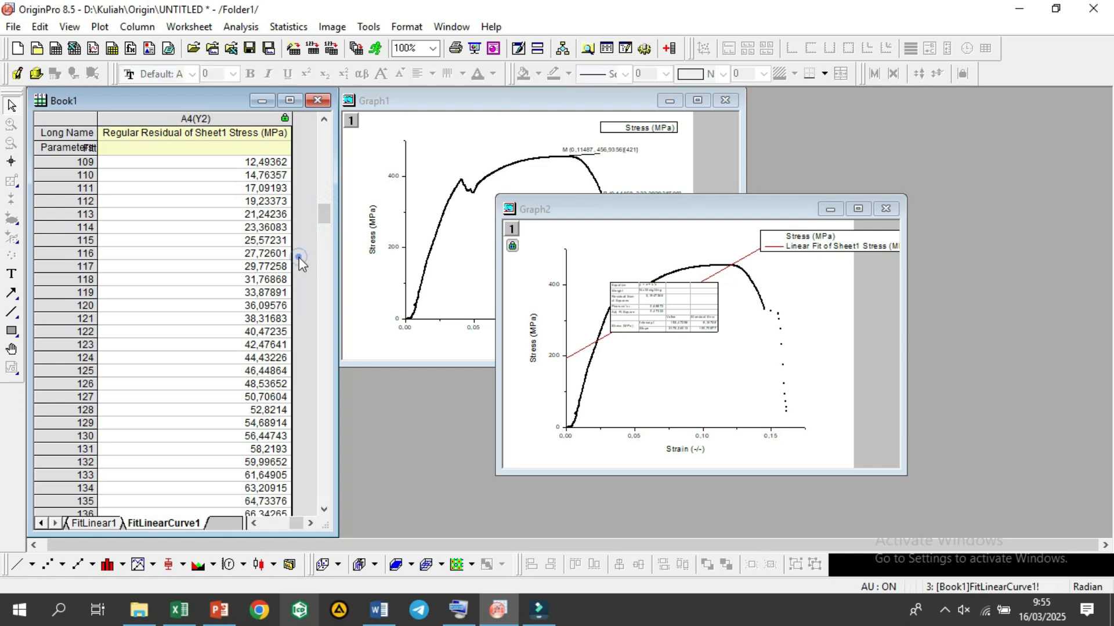
{"action": "mouse_move", "coordinate": [326, 218]}
{"action": "left_mouse_down"}
{"action": "mouse_move", "coordinate": [326, 232]}
{"action": "mouse_move", "coordinate": [332, 200]}
{"action": "mouse_move", "coordinate": [335, 214]}
{"action": "left_mouse_up"}
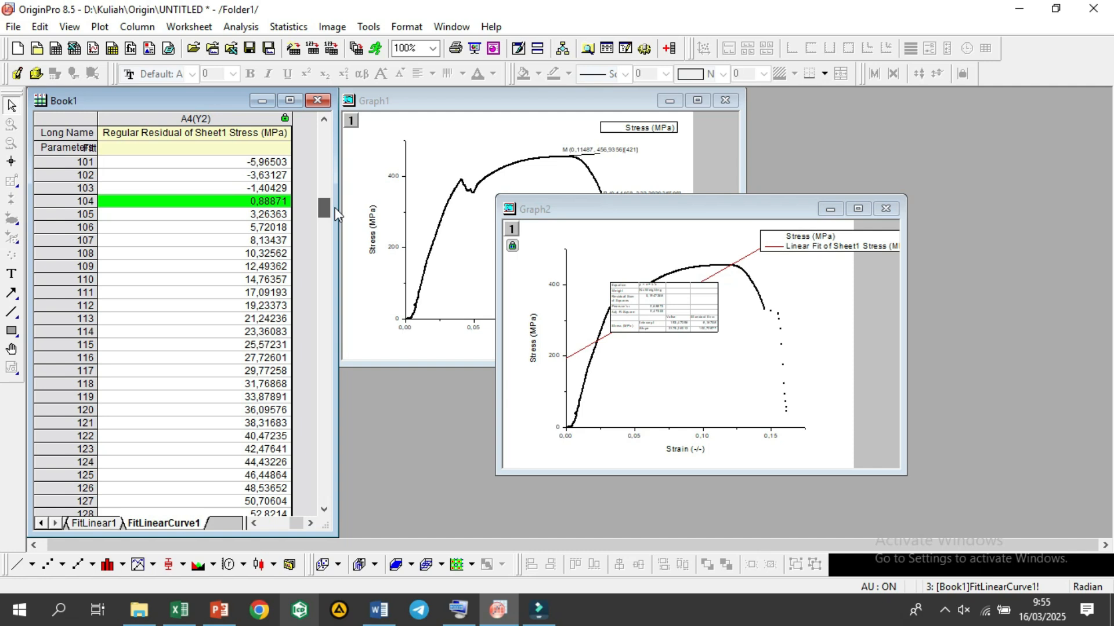
{"action": "left_click_drag", "start_coordinate": [336, 214], "coordinate": [338, 261]}
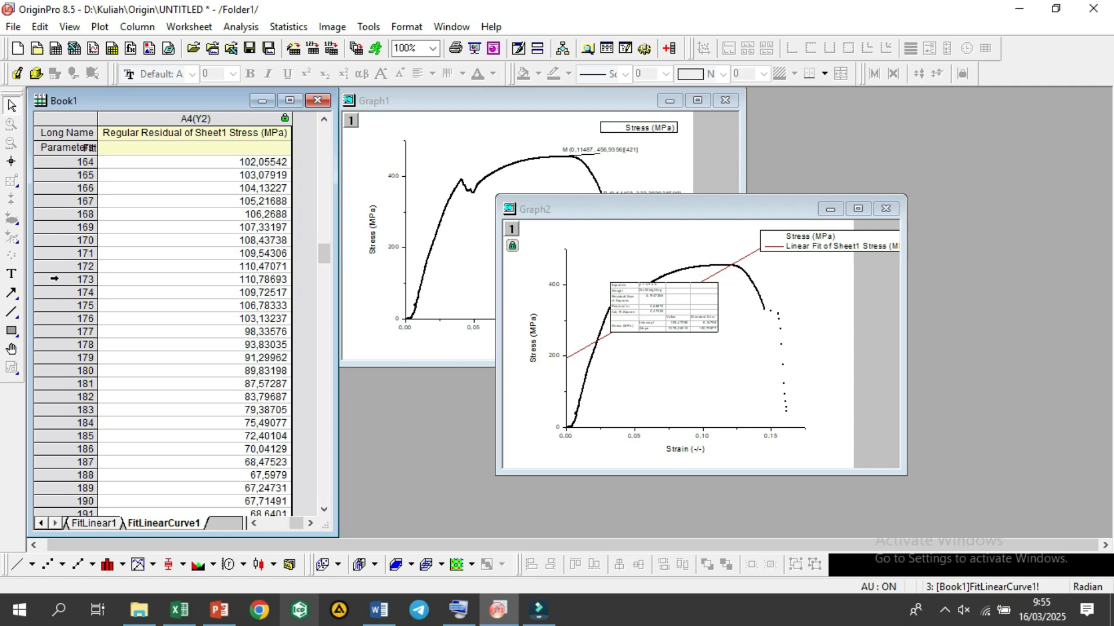
{"action": "left_click", "coordinate": [55, 278]}
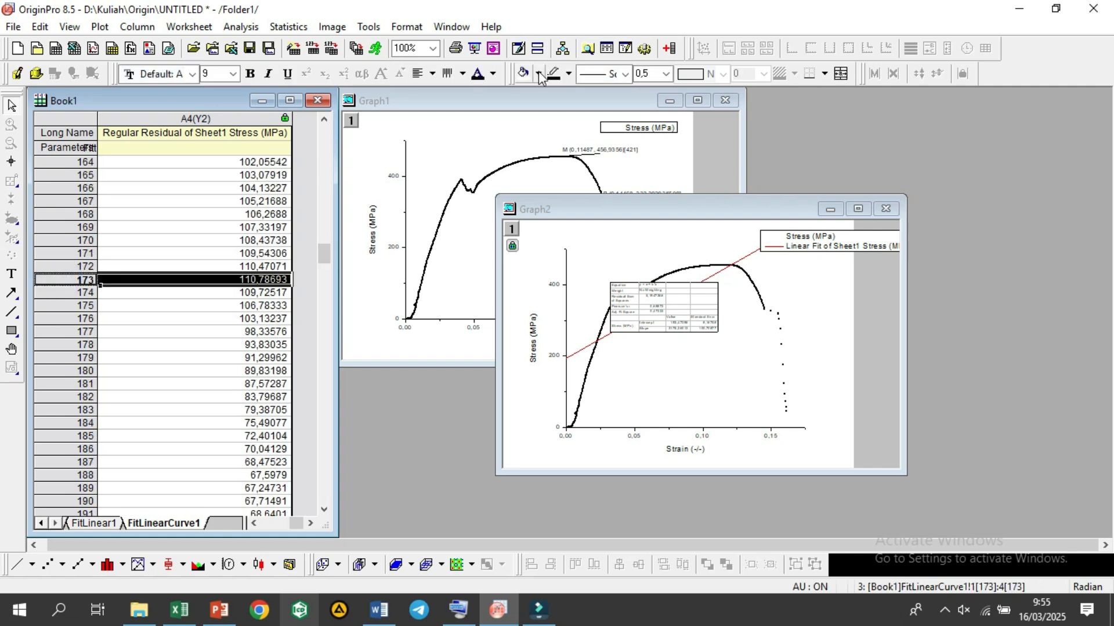
{"action": "left_click", "coordinate": [538, 72]}
{"action": "left_click", "coordinate": [563, 120]}
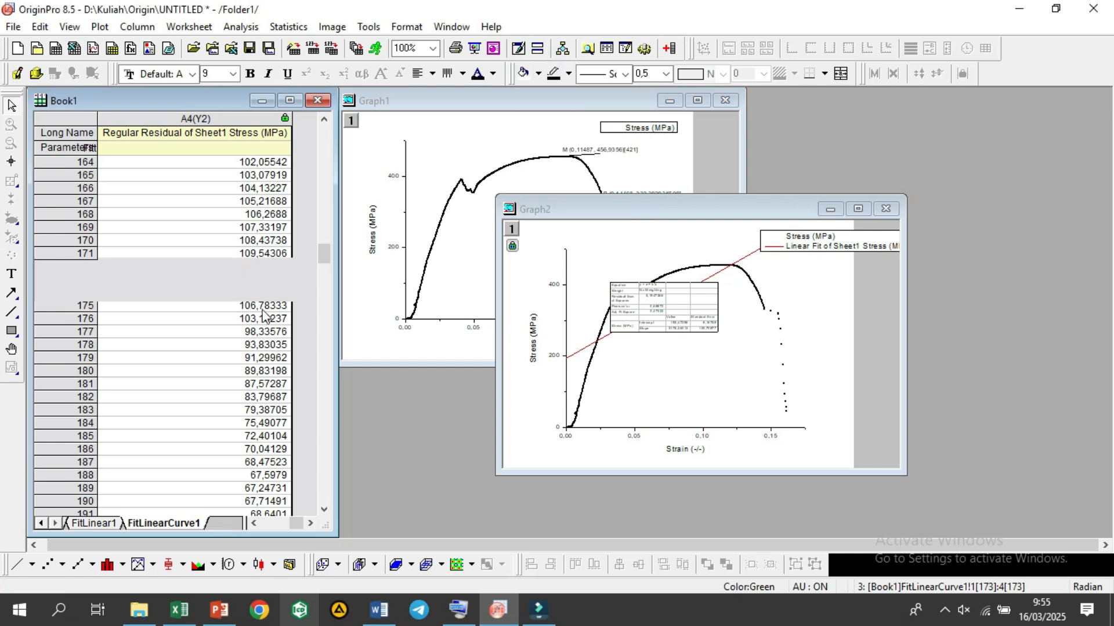
{"action": "left_click", "coordinate": [261, 293]}
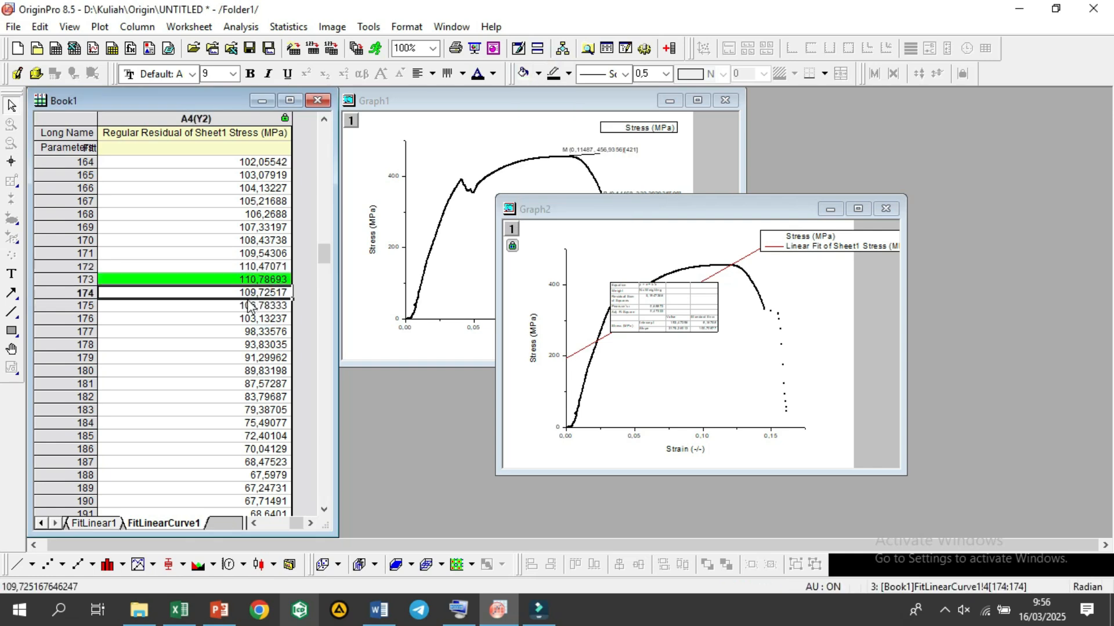
{"action": "left_click", "coordinate": [269, 275]}
{"action": "left_click_drag", "start_coordinate": [273, 279], "coordinate": [341, 256]}
{"action": "scroll", "coordinate": [304, 253], "scroll_direction": "up", "scroll_amount": 6}
{"action": "left_click", "coordinate": [304, 253]}
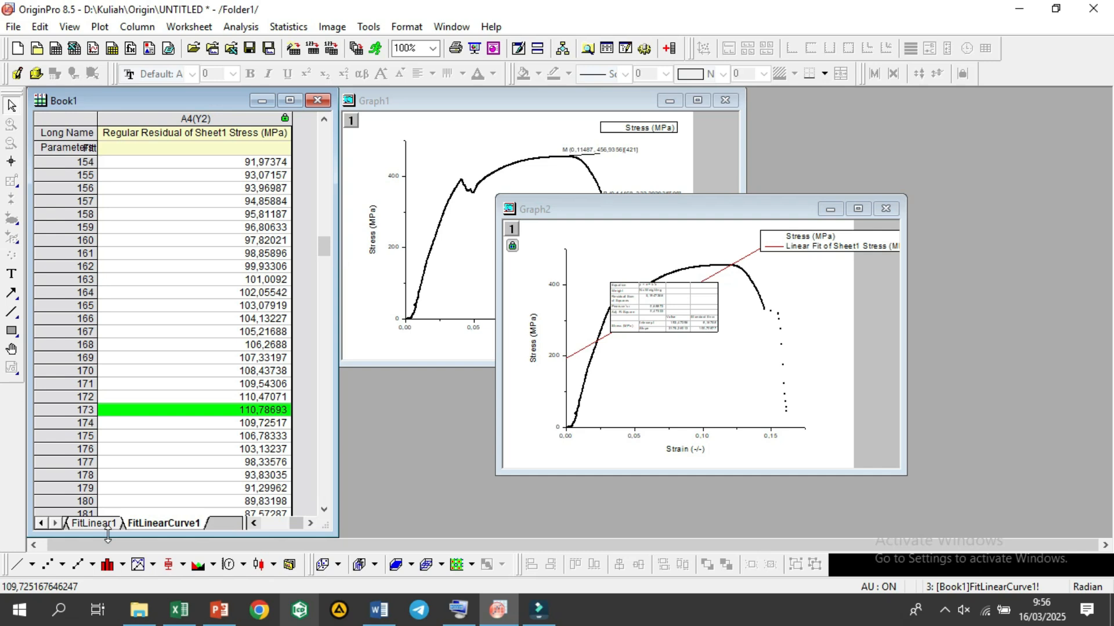
Step: Move the Graph2 window directly below Graph1 and reduce its height to fit the space there
{"action": "left_click_drag", "start_coordinate": [615, 215], "coordinate": [451, 280]}
{"action": "left_click_drag", "start_coordinate": [748, 259], "coordinate": [744, 367]}
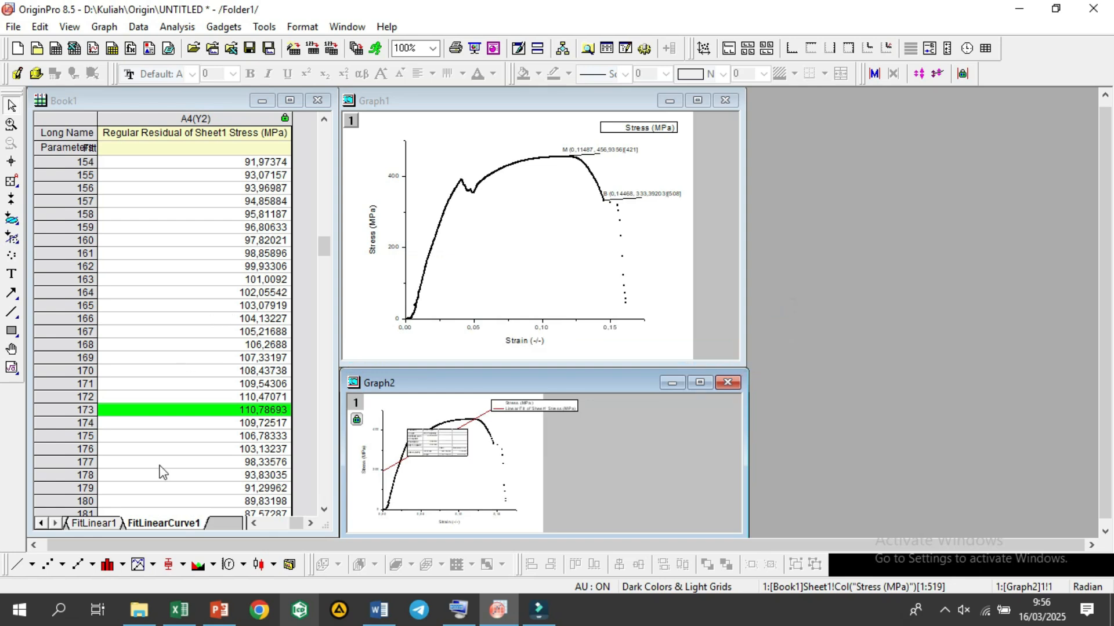
Step: Fill row 104 of the strain and stress data in Sheet1 with cyan
{"action": "left_click", "coordinate": [303, 486]}
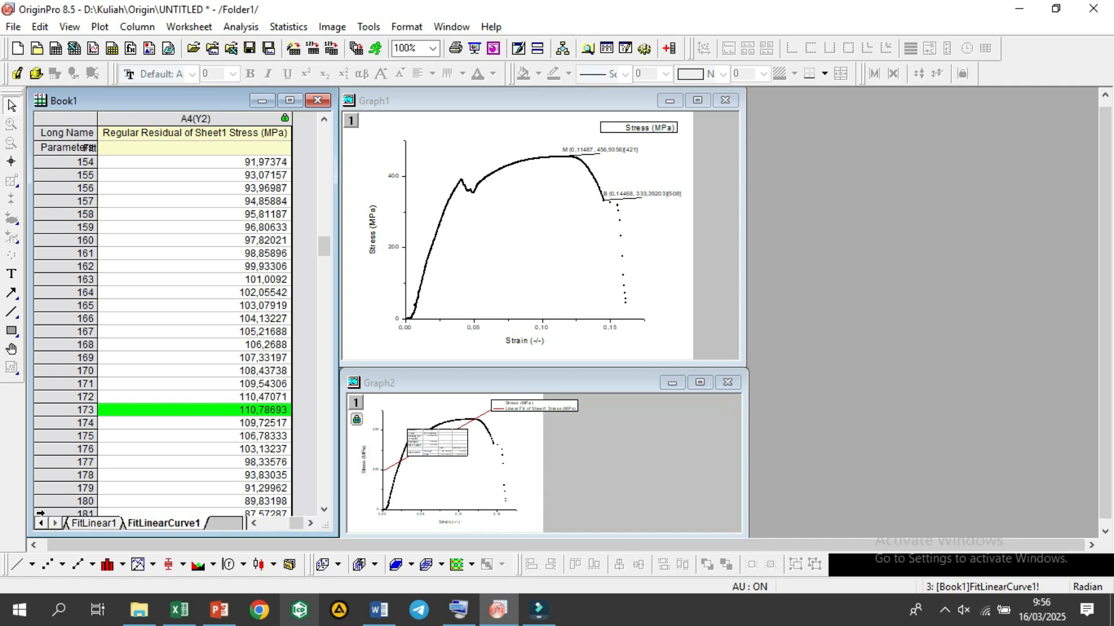
{"action": "left_click", "coordinate": [41, 523]}
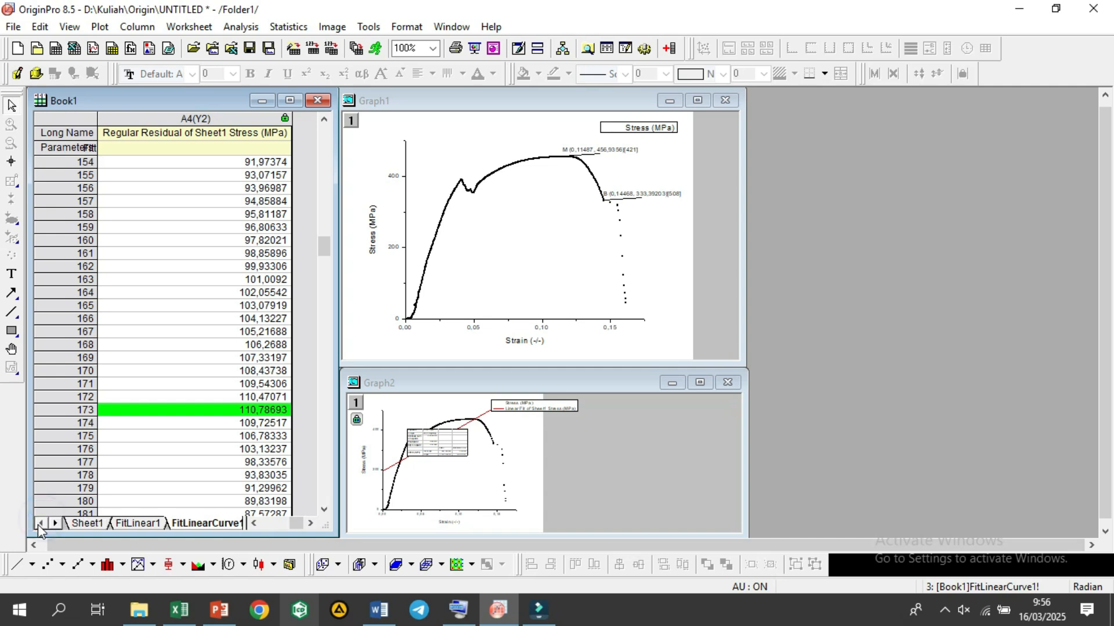
{"action": "left_click", "coordinate": [79, 525]}
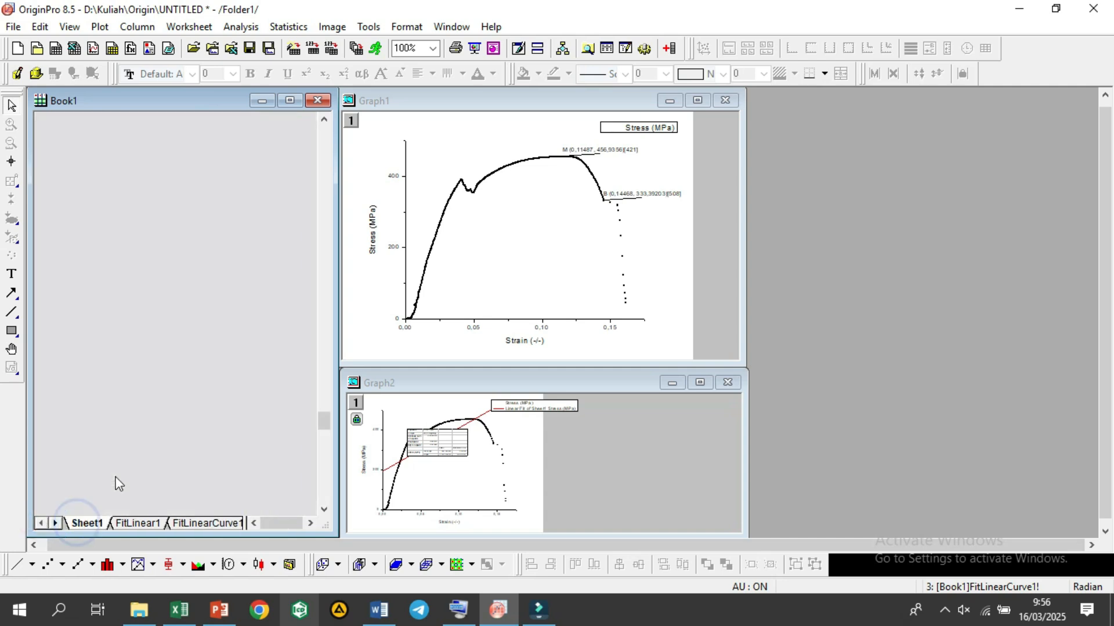
{"action": "left_click", "coordinate": [216, 335]}
{"action": "left_click_drag", "start_coordinate": [328, 422], "coordinate": [345, 206]}
{"action": "scroll", "coordinate": [40, 338], "scroll_direction": "down", "scroll_amount": 1}
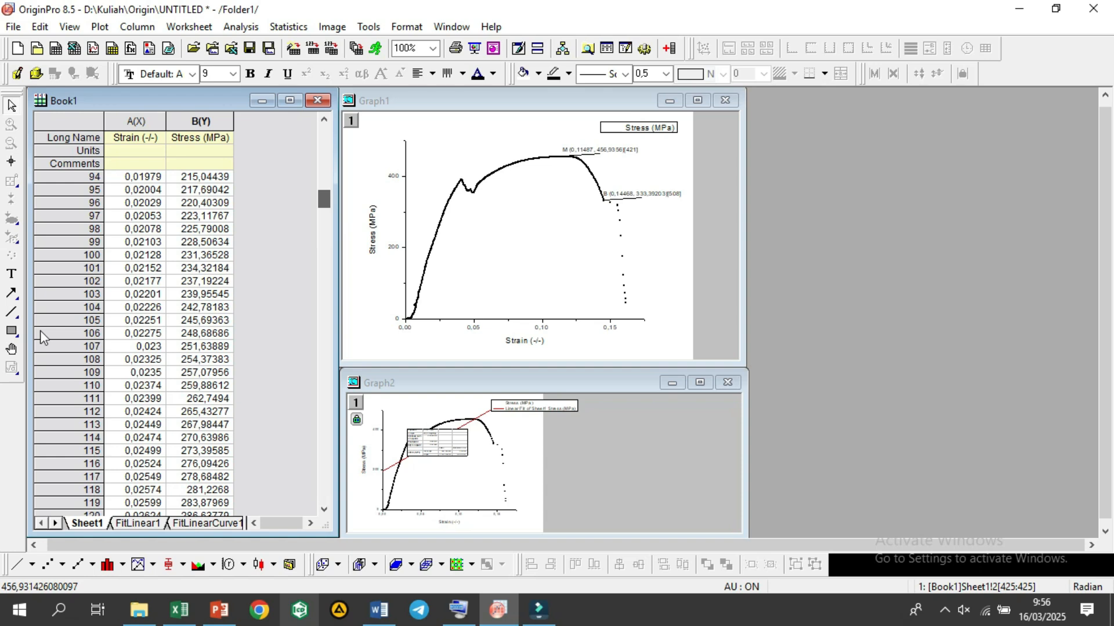
{"action": "left_click", "coordinate": [74, 303]}
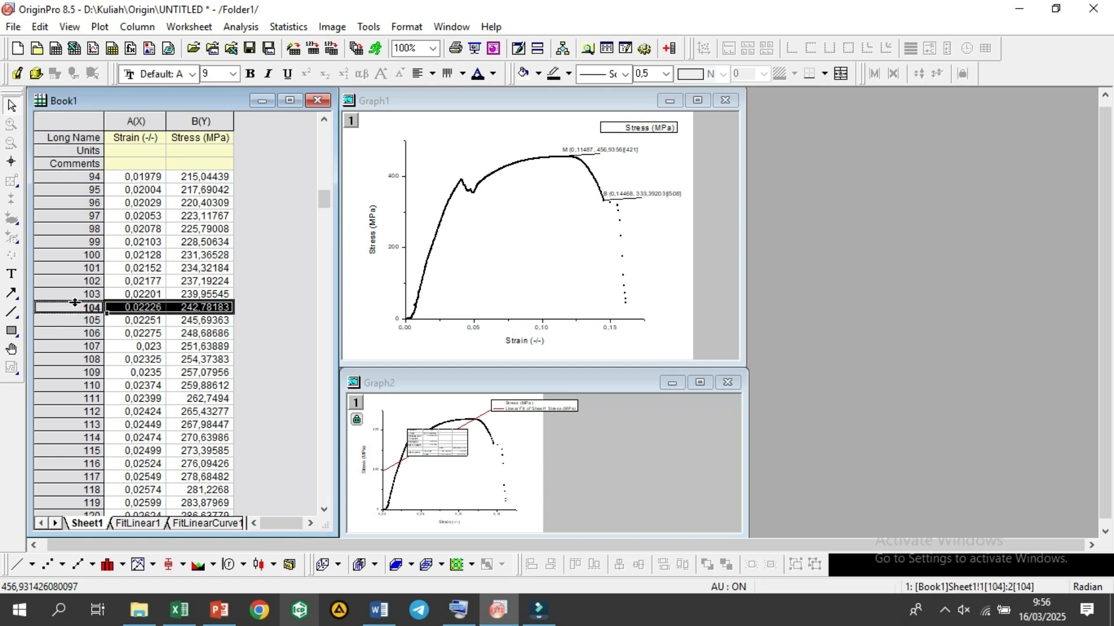
{"action": "left_click", "coordinate": [538, 74]}
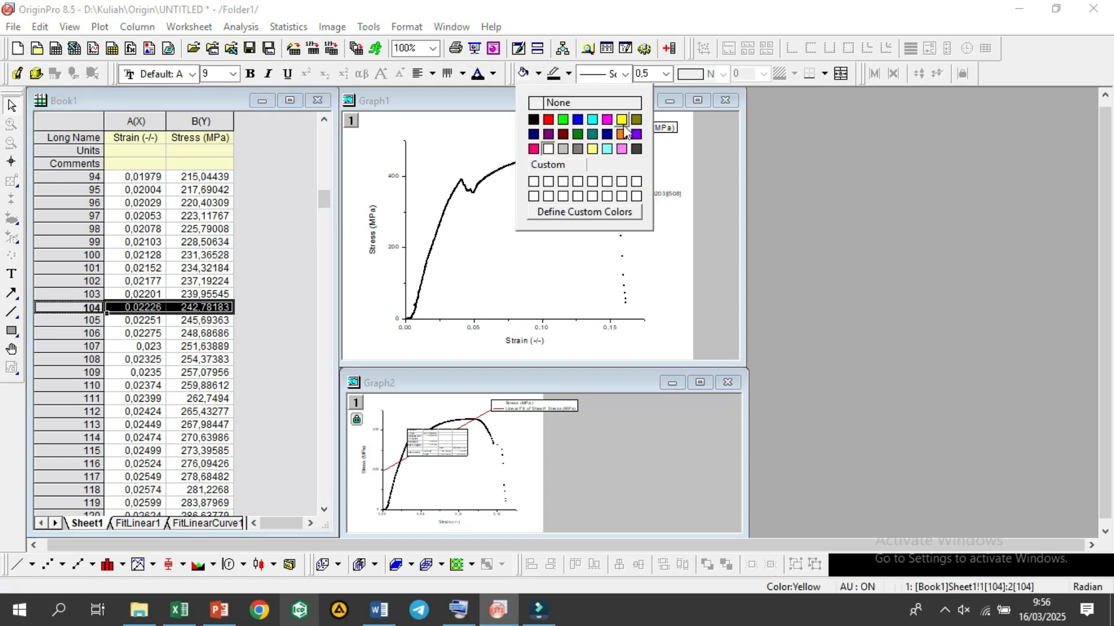
{"action": "left_click", "coordinate": [597, 120]}
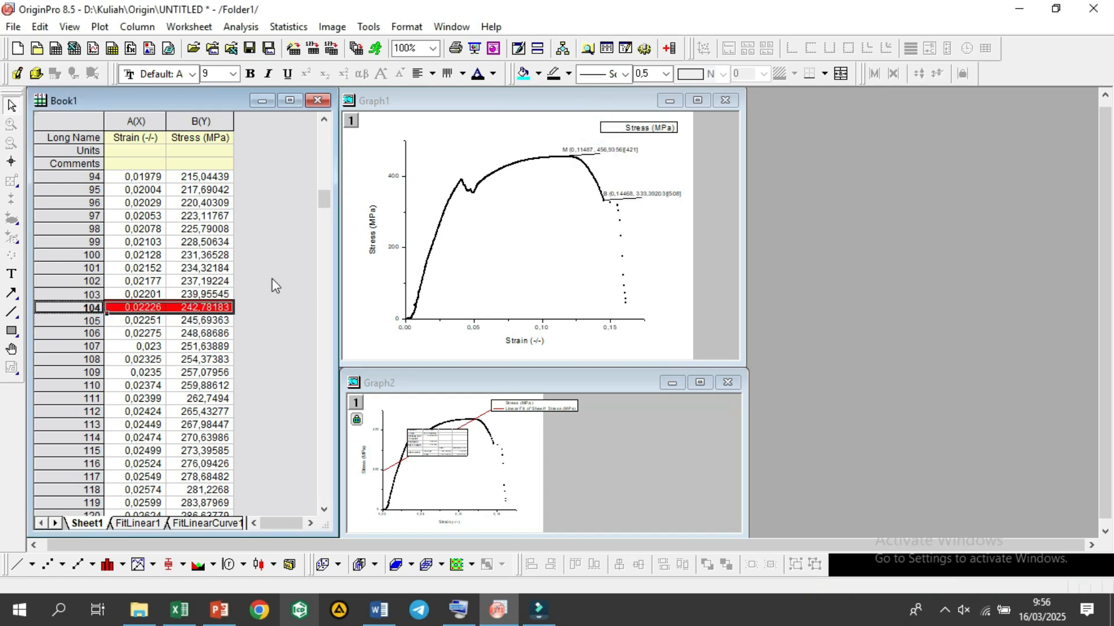
Step: Fill row 173 of the strain and stress data in Sheet1 with cyan
{"action": "left_click_drag", "start_coordinate": [328, 212], "coordinate": [333, 255]}
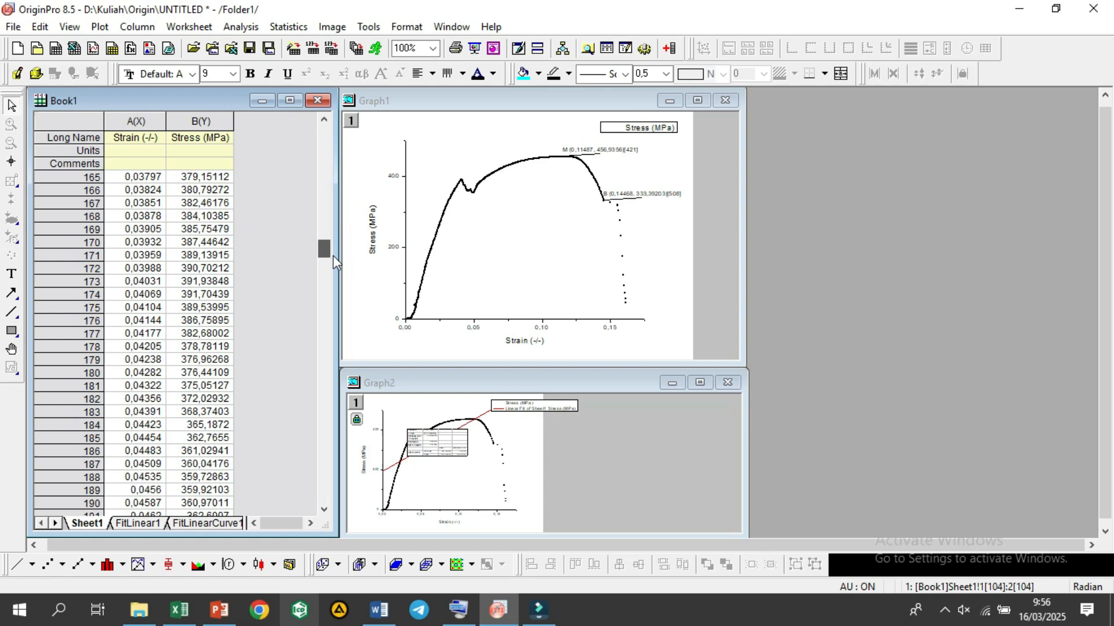
{"action": "left_click", "coordinate": [40, 285]}
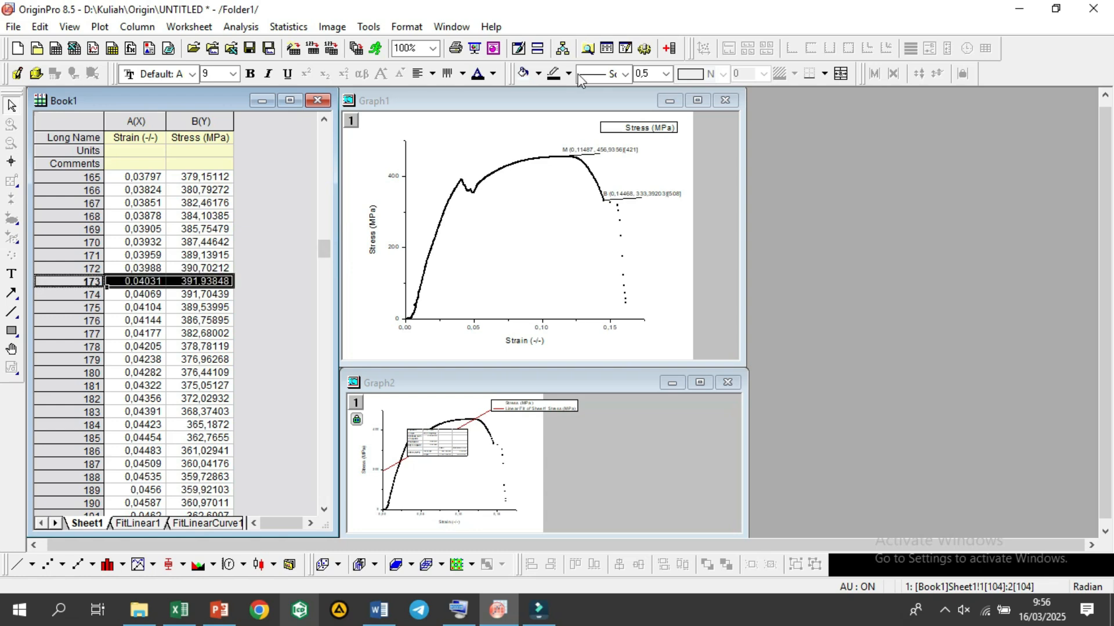
{"action": "left_click", "coordinate": [538, 74]}
{"action": "left_click", "coordinate": [591, 120]}
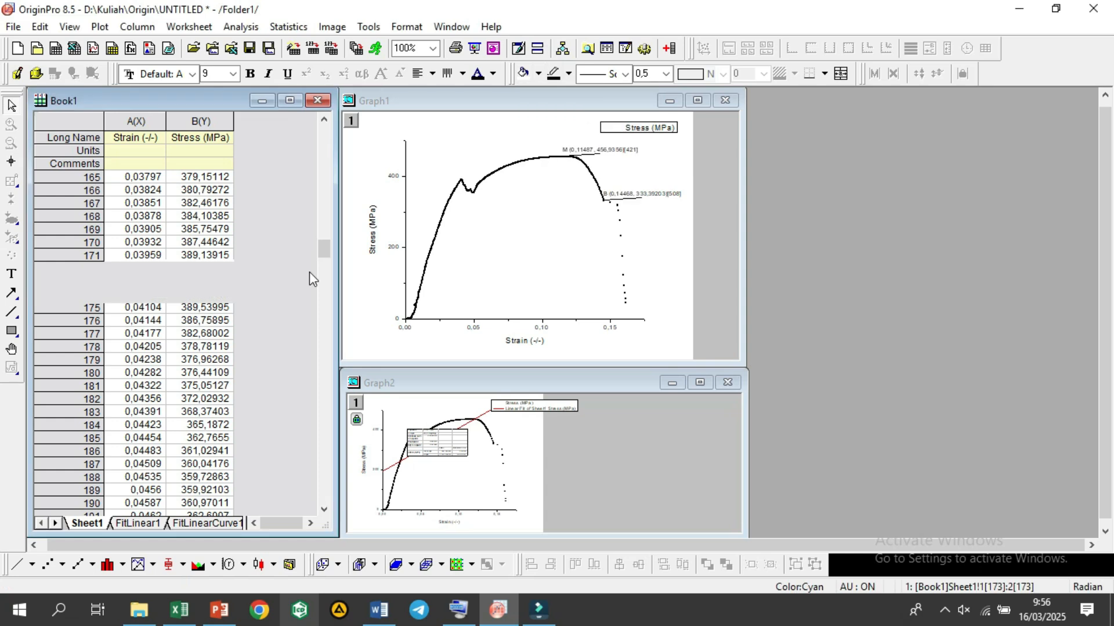
Step: Plot rows 104 to 173 of the Sheet1 strain and stress data as a line graph and place its window beside Graph1
{"action": "left_click_drag", "start_coordinate": [324, 254], "coordinate": [323, 201]}
{"action": "left_click_drag", "start_coordinate": [135, 279], "coordinate": [188, 439]}
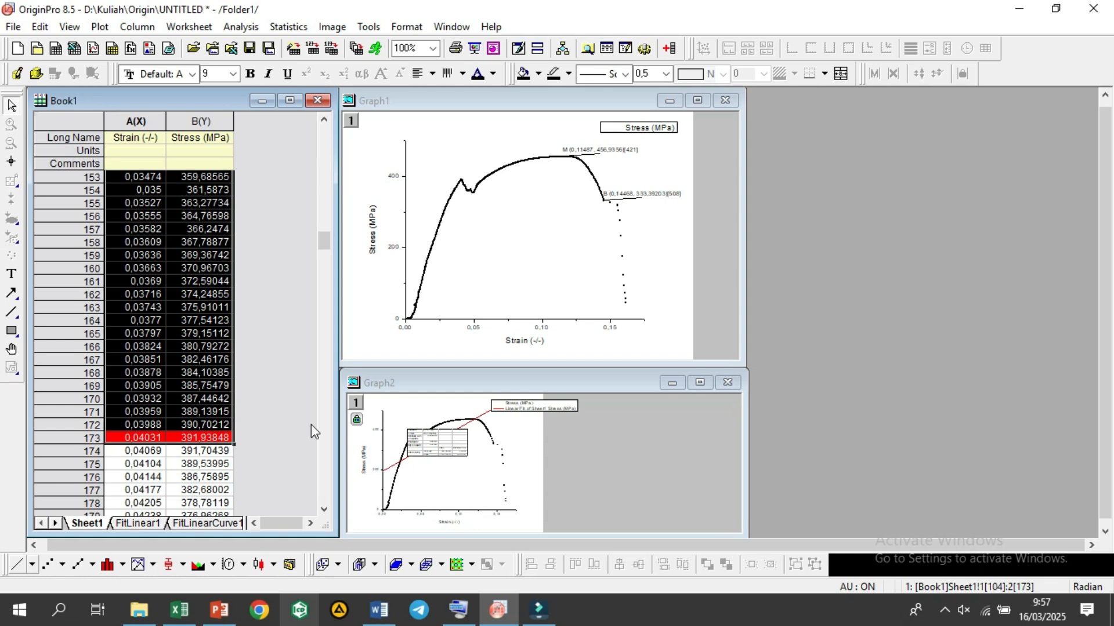
{"action": "left_click", "coordinate": [339, 387]}
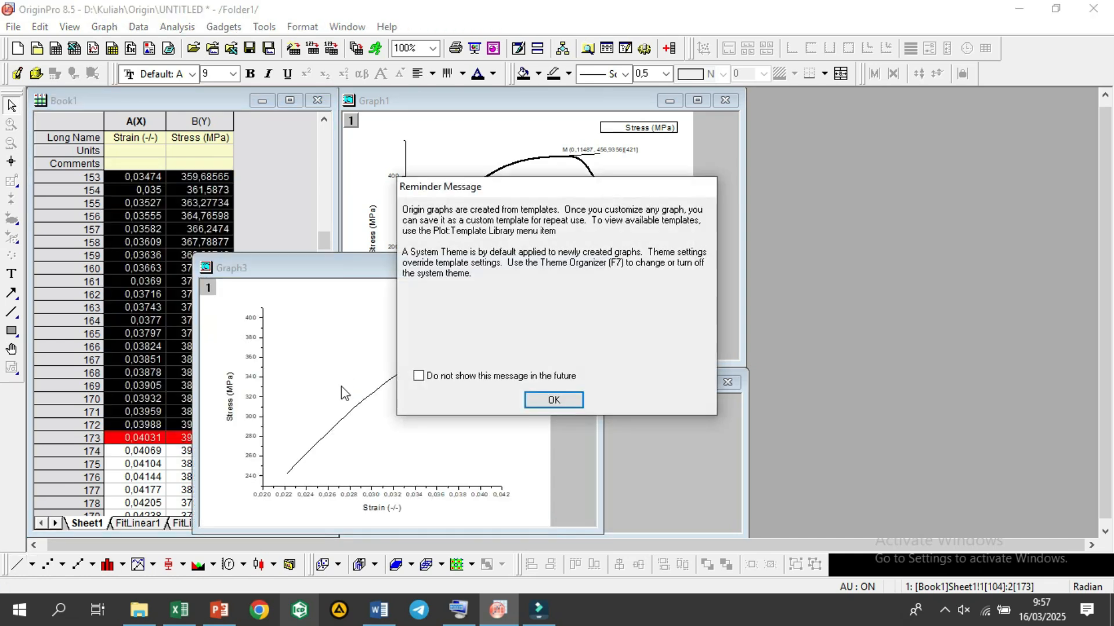
{"action": "left_click", "coordinate": [553, 400]}
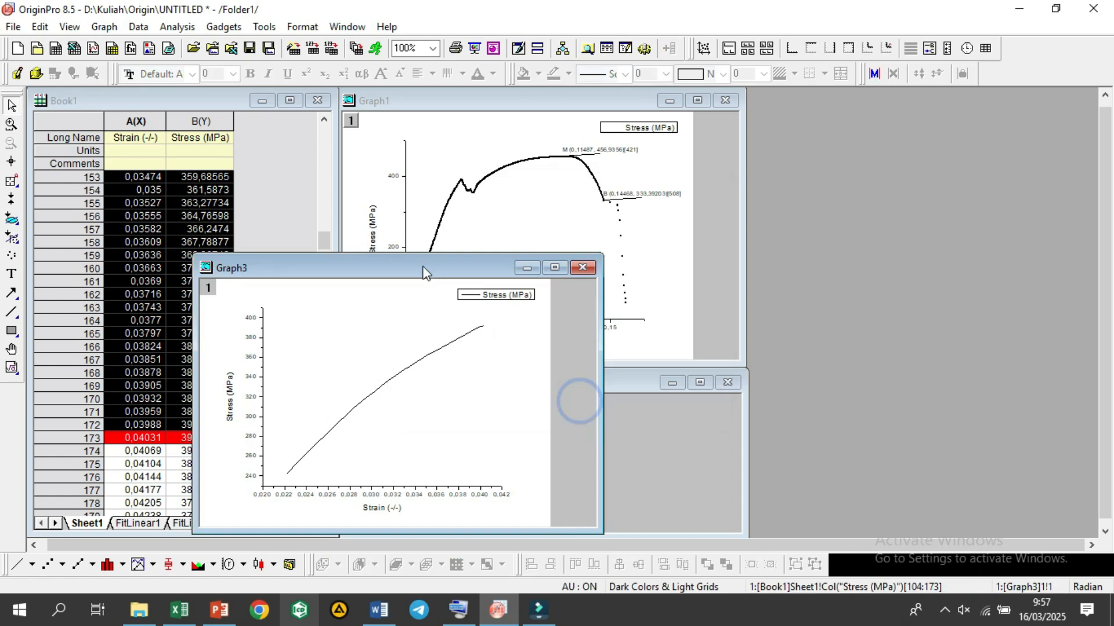
{"action": "left_click_drag", "start_coordinate": [422, 263], "coordinate": [975, 137]}
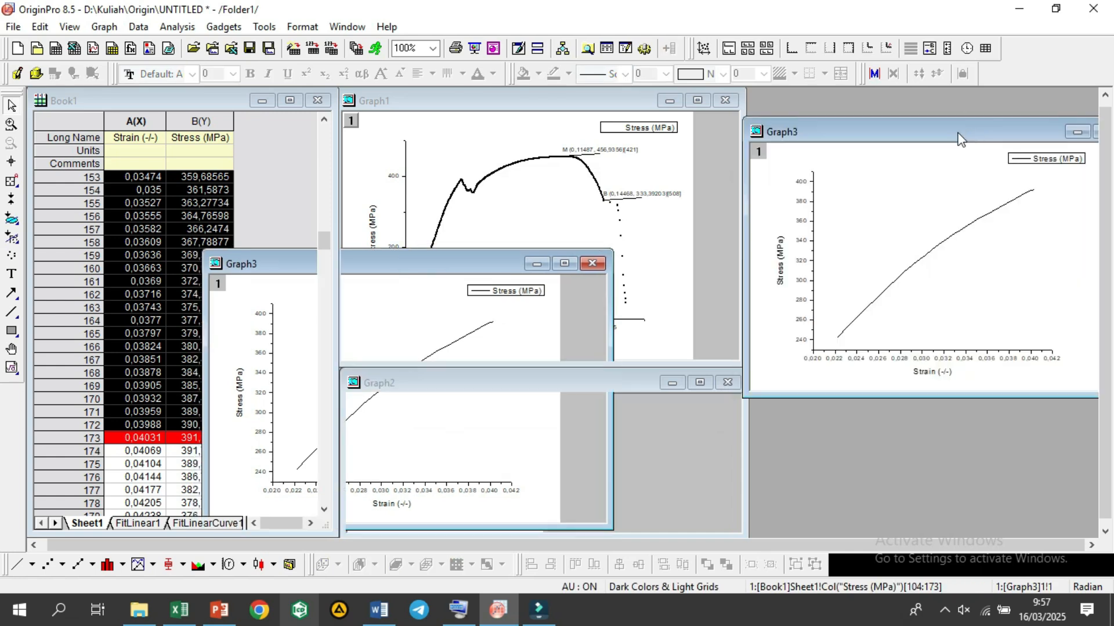
{"action": "left_click_drag", "start_coordinate": [948, 133], "coordinate": [952, 97]}
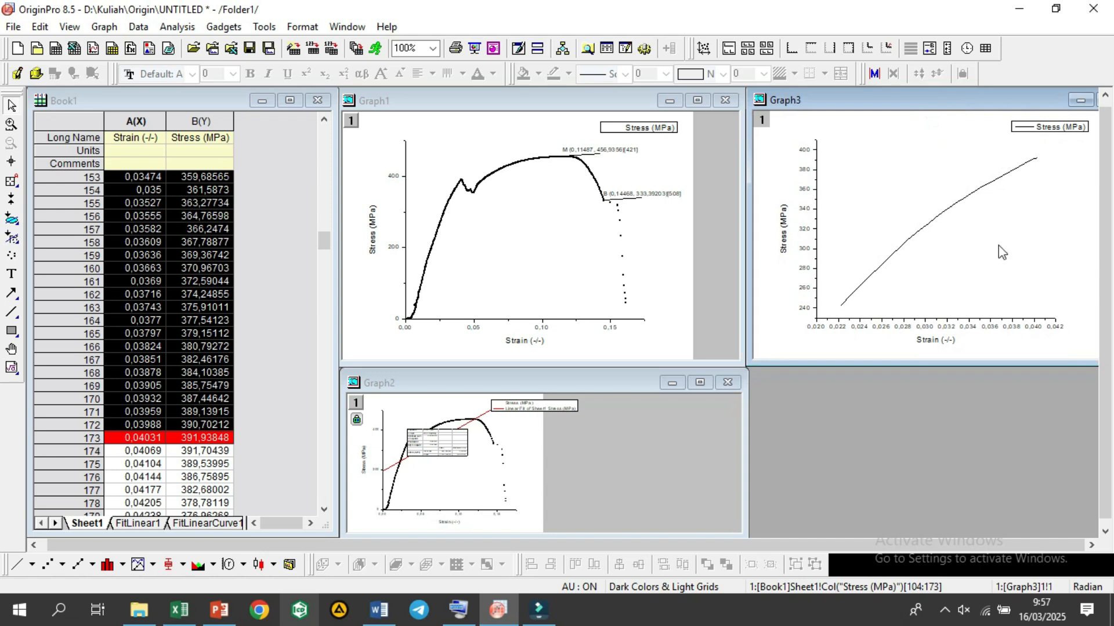
{"action": "right_click", "coordinate": [928, 269]}
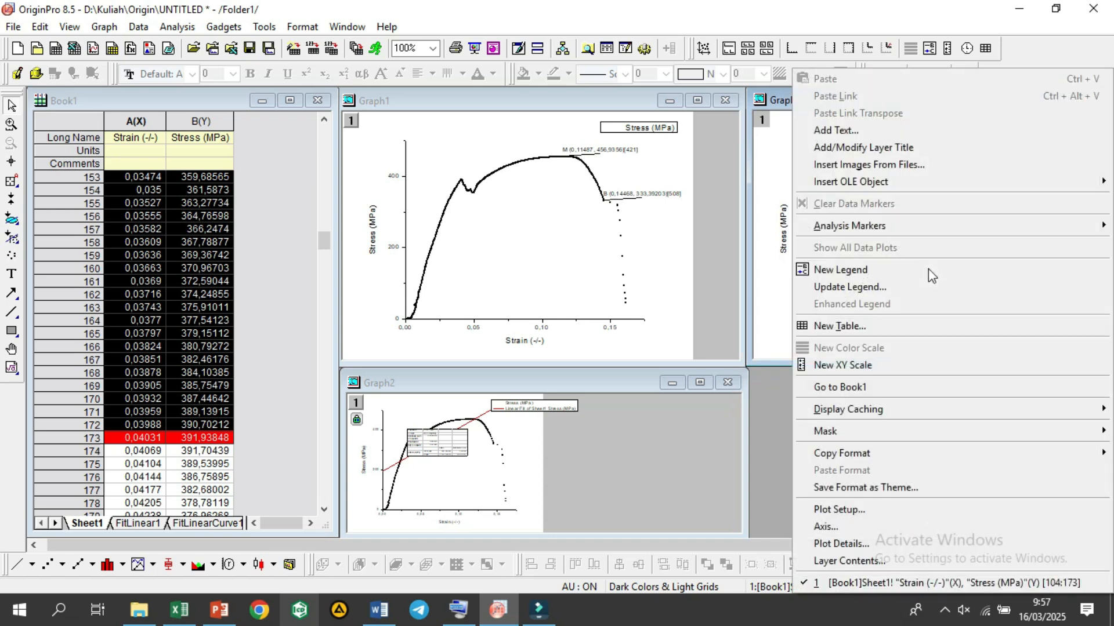
{"action": "left_click", "coordinate": [781, 268]}
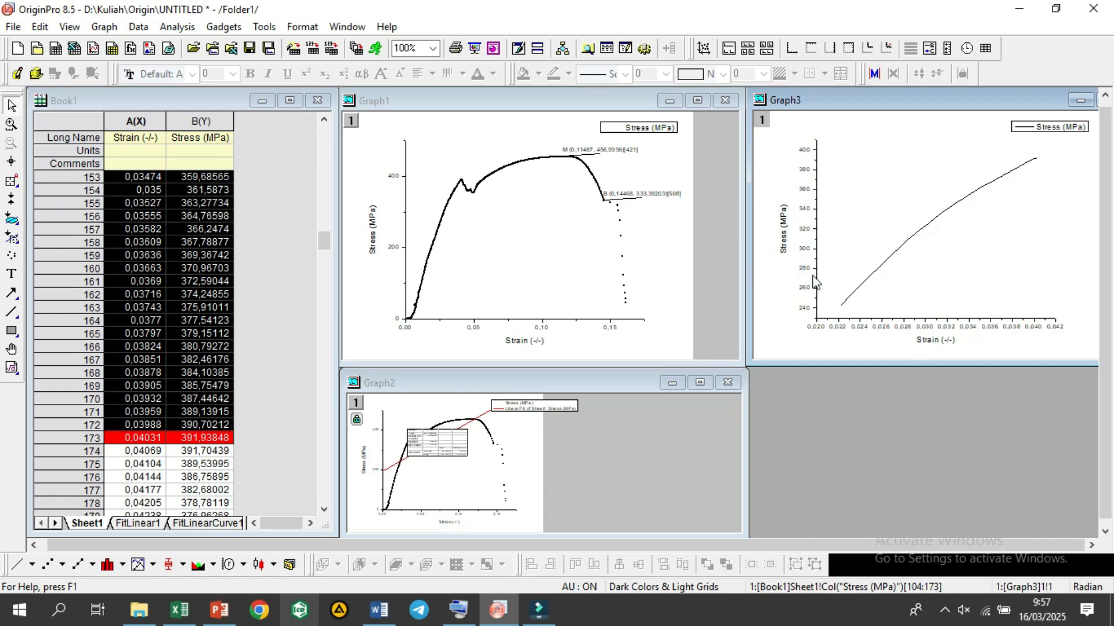
{"action": "right_click", "coordinate": [958, 238]}
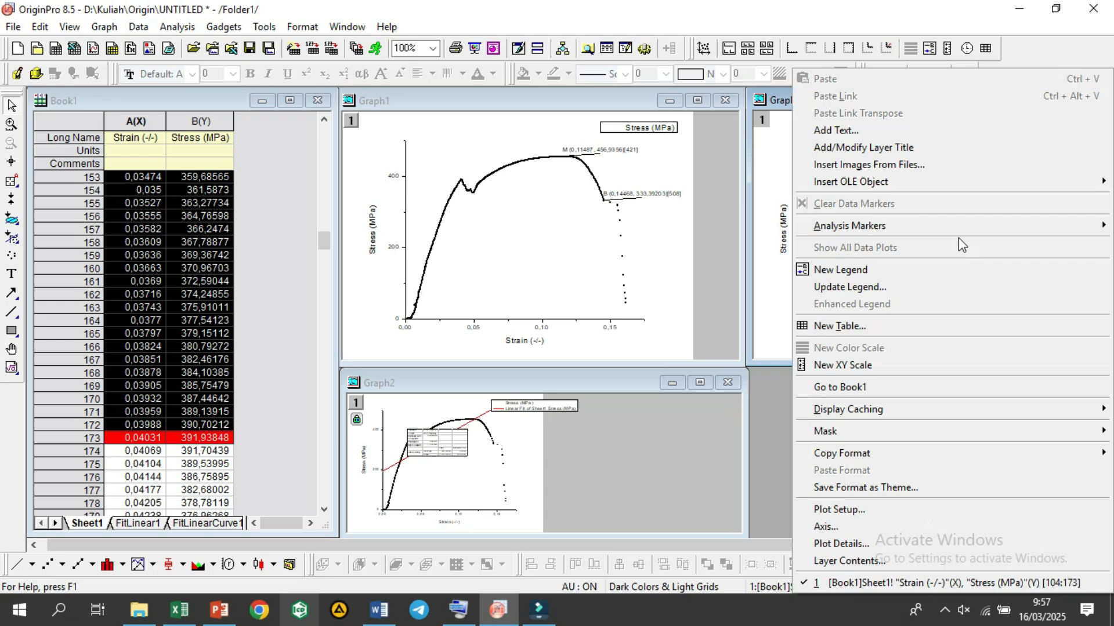
{"action": "left_click", "coordinate": [765, 278]}
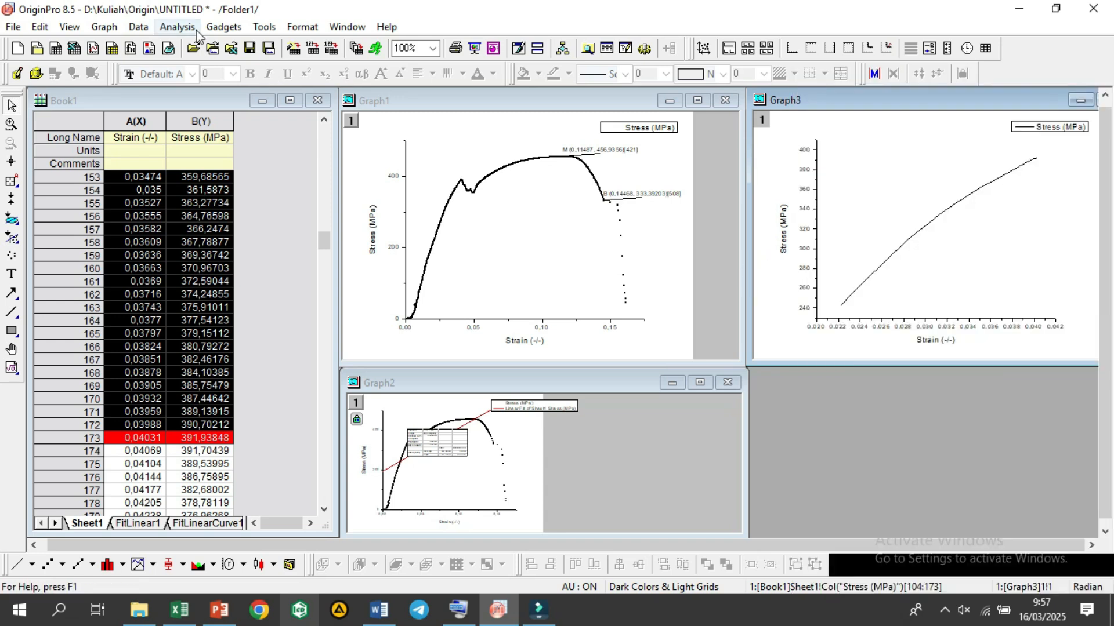
Step: Run a Linear Fit on the Graph3 Stress (MPa) curve with the default options, without switching to the report sheet
{"action": "left_click", "coordinate": [177, 27]}
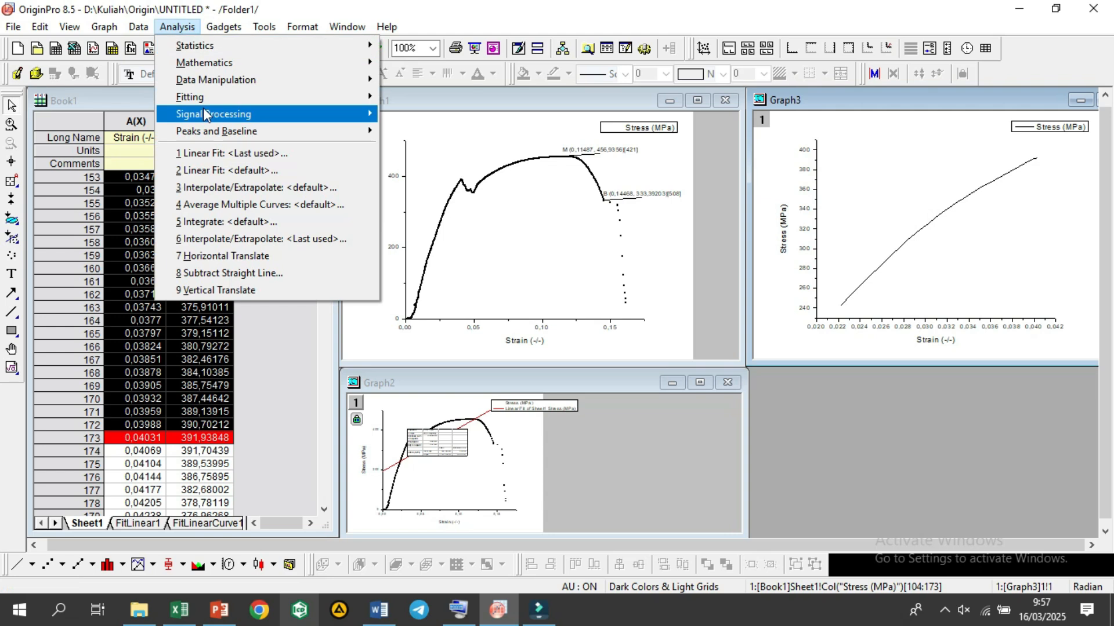
{"action": "left_click", "coordinate": [218, 97]}
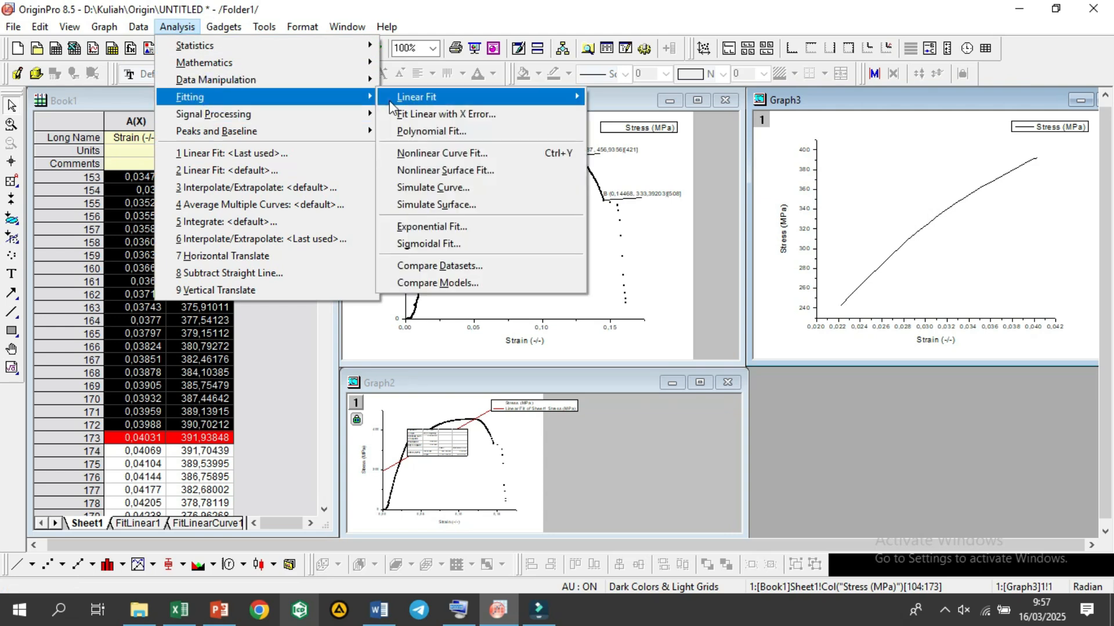
{"action": "mouse_move", "coordinate": [388, 100]}
{"action": "left_click", "coordinate": [611, 117]}
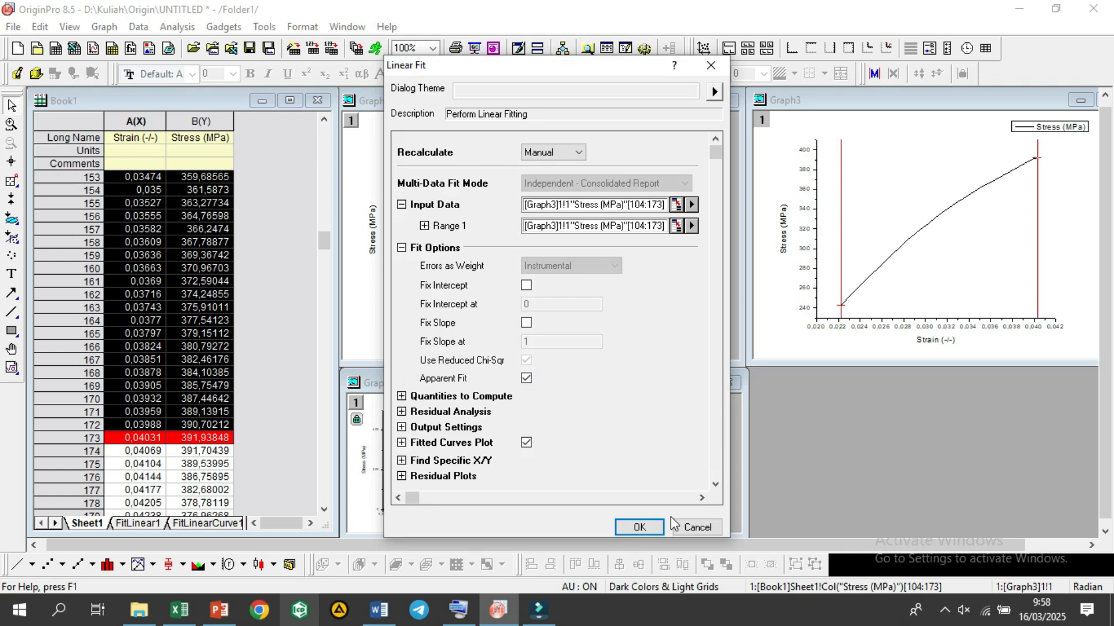
{"action": "left_click", "coordinate": [656, 530]}
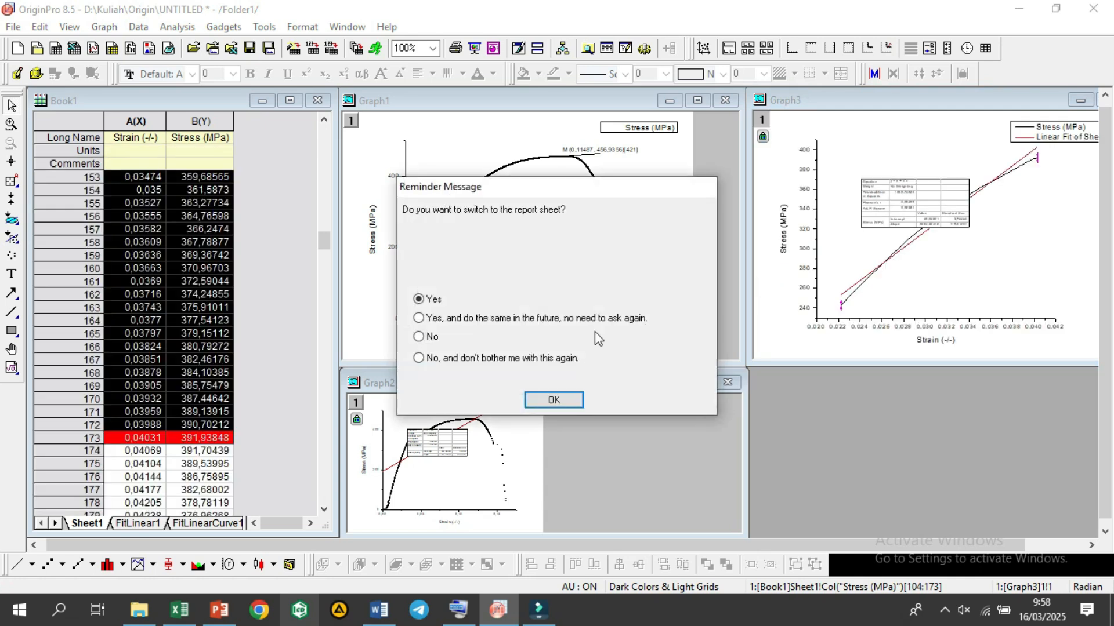
{"action": "left_click", "coordinate": [444, 339]}
{"action": "left_click", "coordinate": [554, 399]}
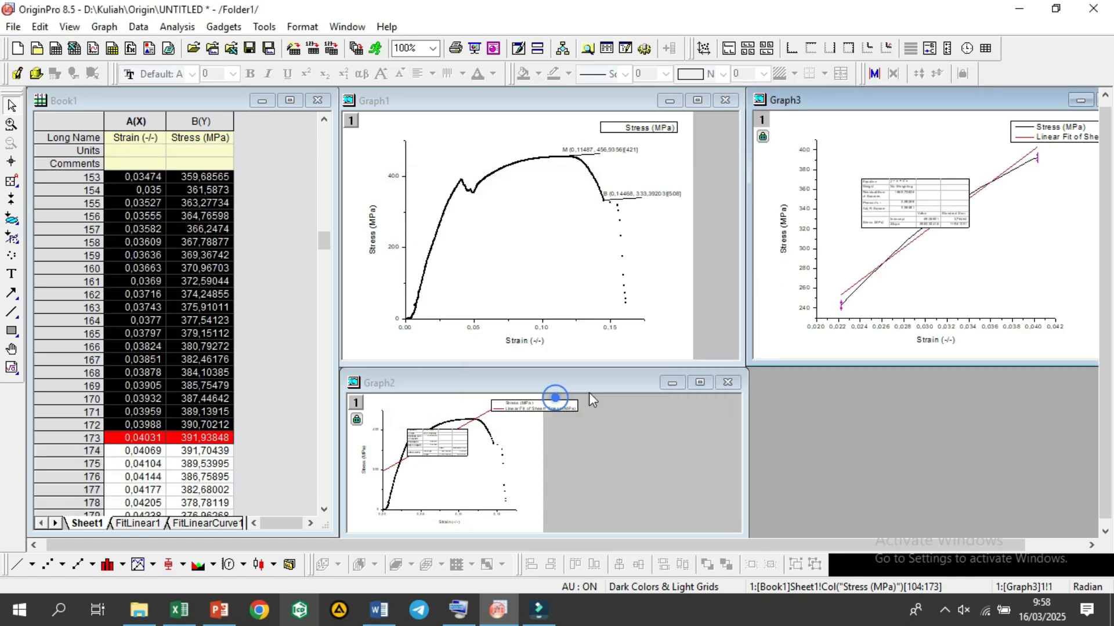
Step: Move the fit results table in Graph3 below the curves so that it does not cover them
{"action": "left_click", "coordinate": [920, 198]}
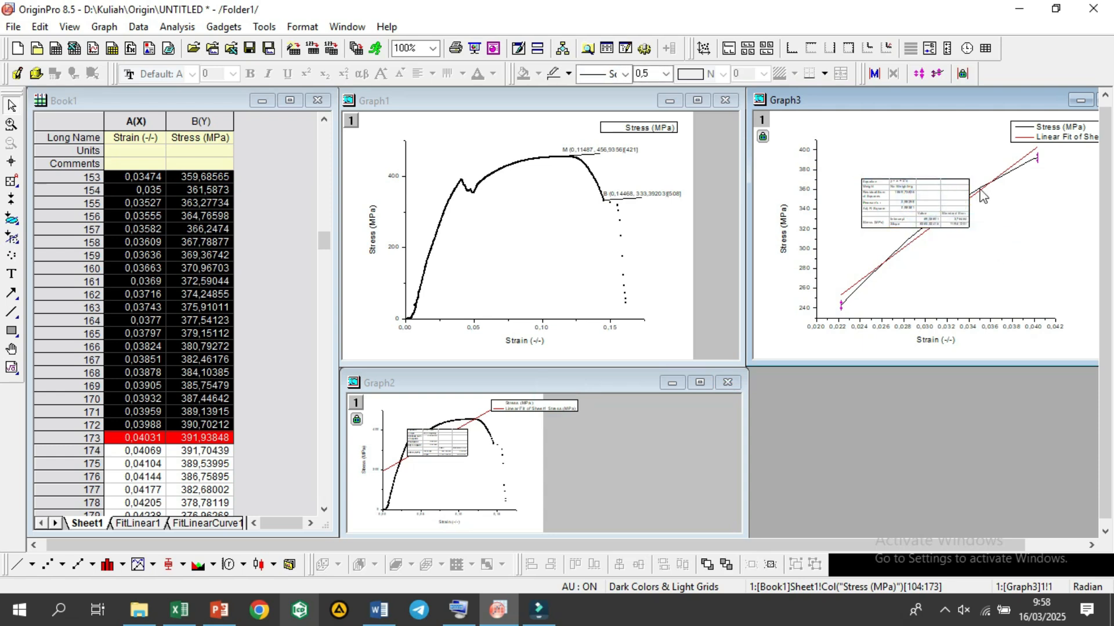
{"action": "left_click", "coordinate": [958, 207]}
{"action": "key", "text": "Delete"}
{"action": "key", "text": "ctrl+z"}
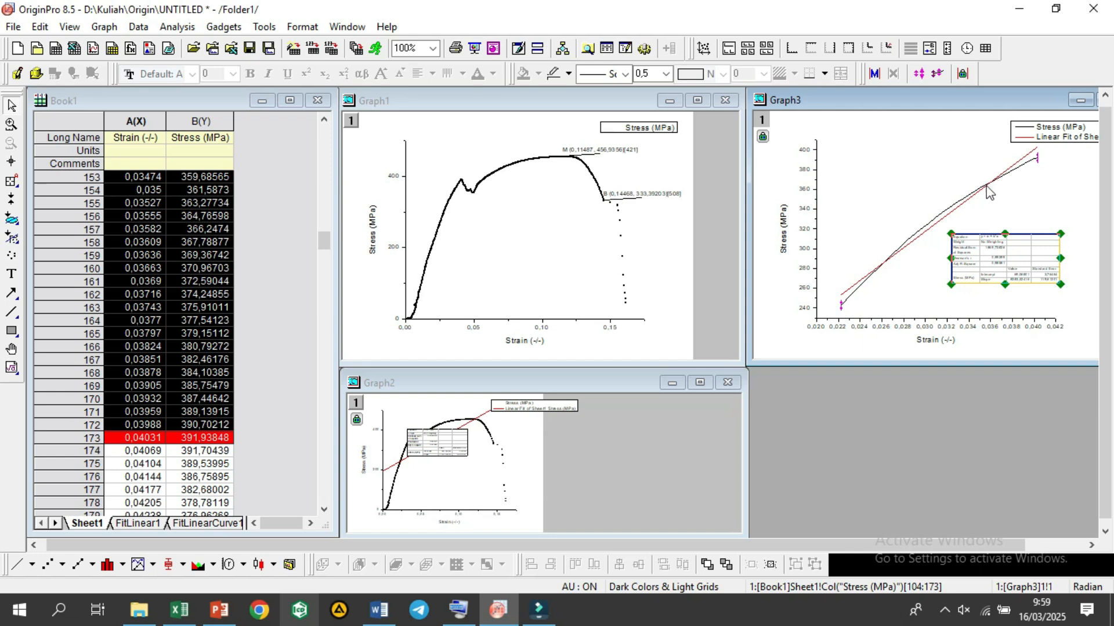
Step: Annotate data point 158 (0,03609; 367,78877) on Graph3, where the stress curve crosses the upper part of the fit line
{"action": "left_click", "coordinate": [13, 183]}
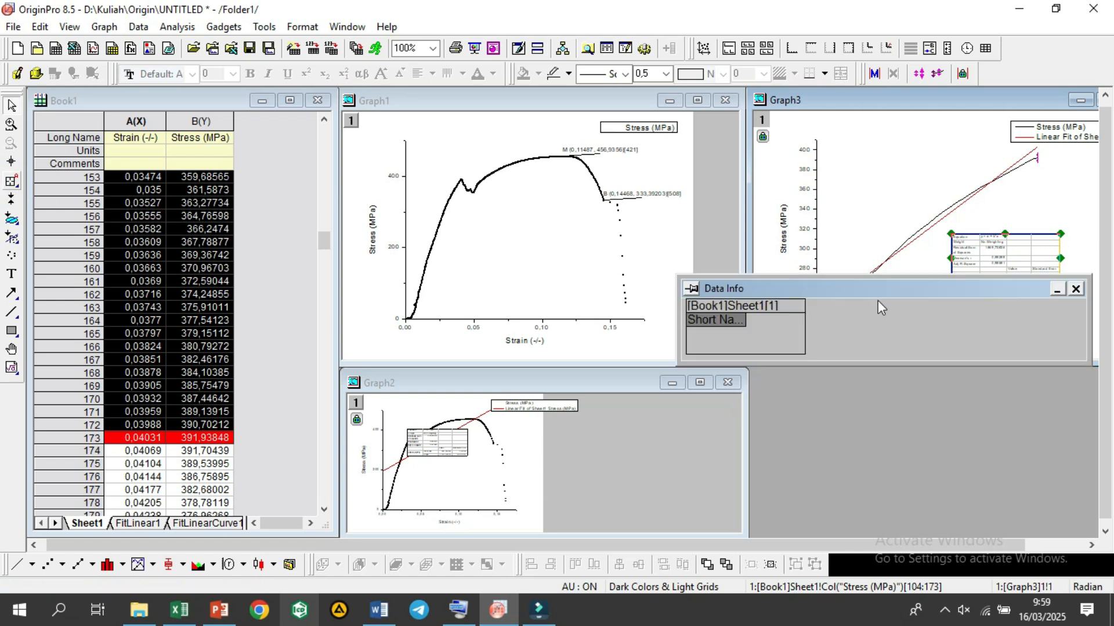
{"action": "left_click", "coordinate": [990, 182]}
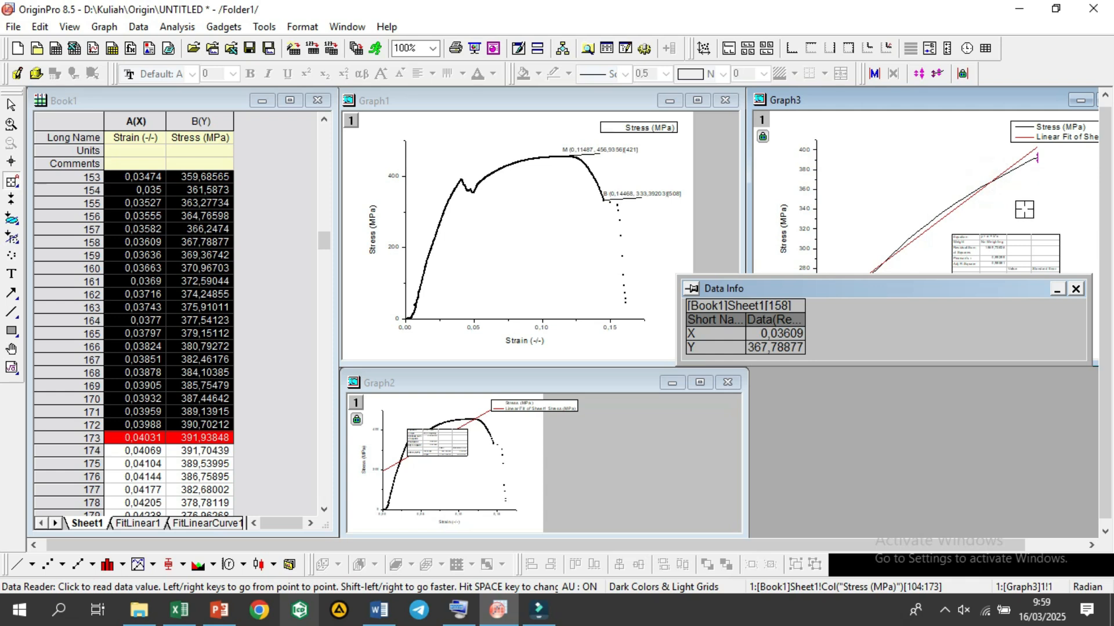
{"action": "left_click", "coordinate": [990, 181]}
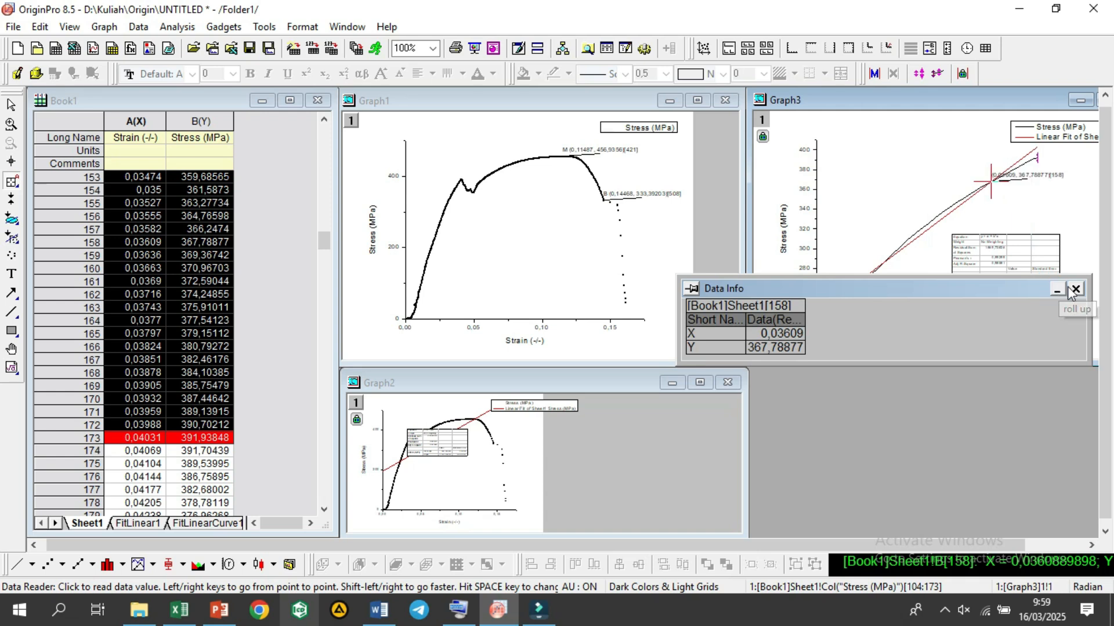
Step: Annotate data point 158 (0,03609; 367,78877) on the Graph1 stress-strain curve and dismiss the Data Info window
{"action": "left_click", "coordinate": [475, 117]}
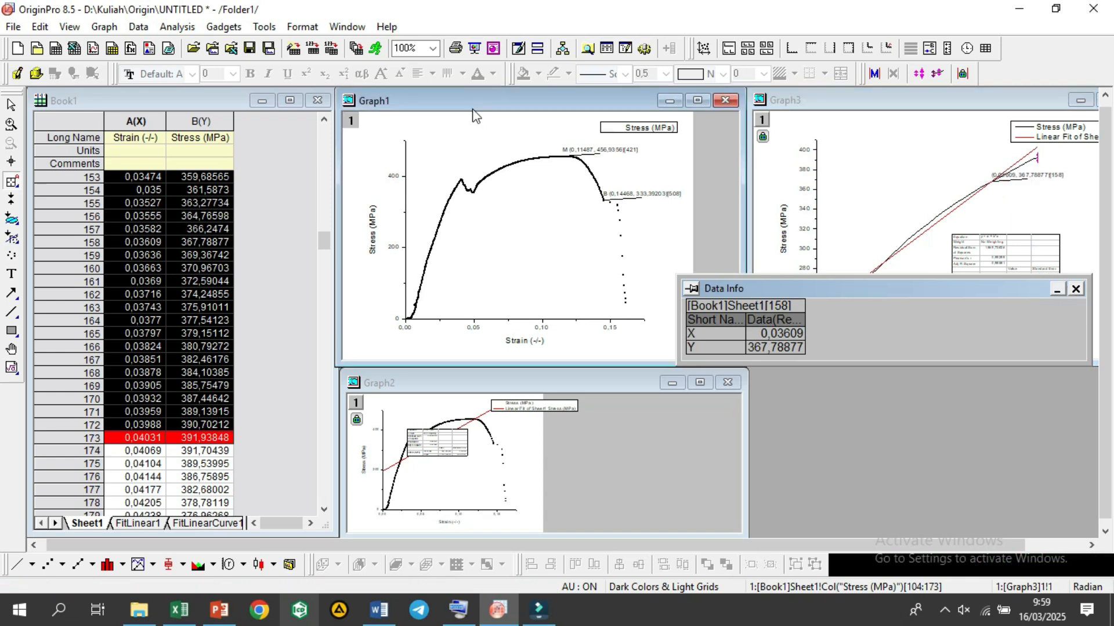
{"action": "left_click", "coordinate": [432, 217]}
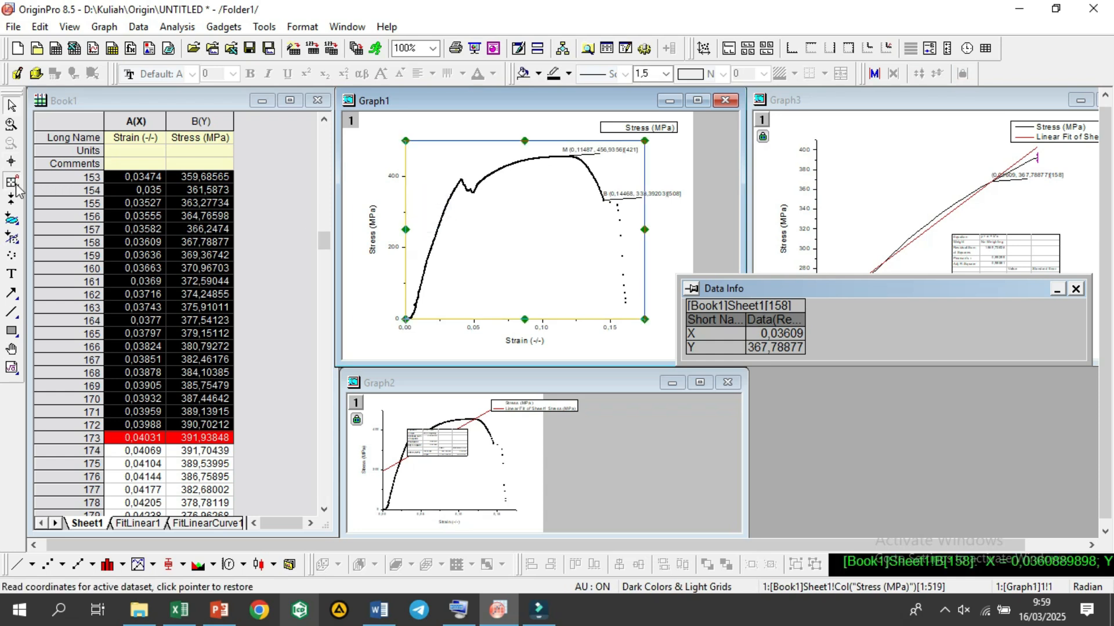
{"action": "left_click", "coordinate": [442, 214]}
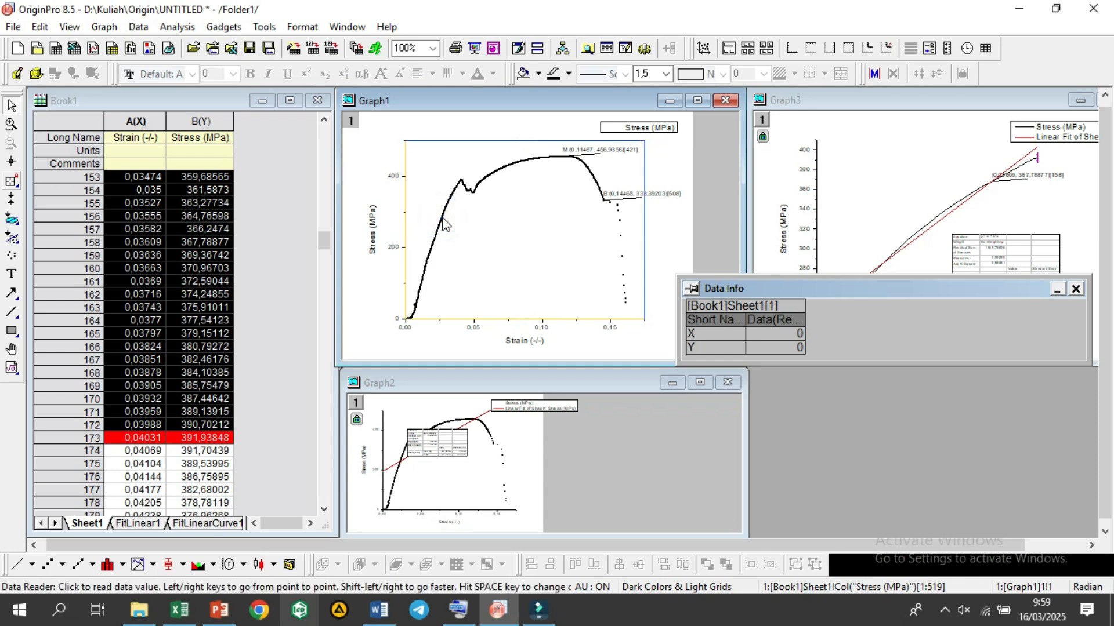
{"action": "left_click", "coordinate": [446, 208]}
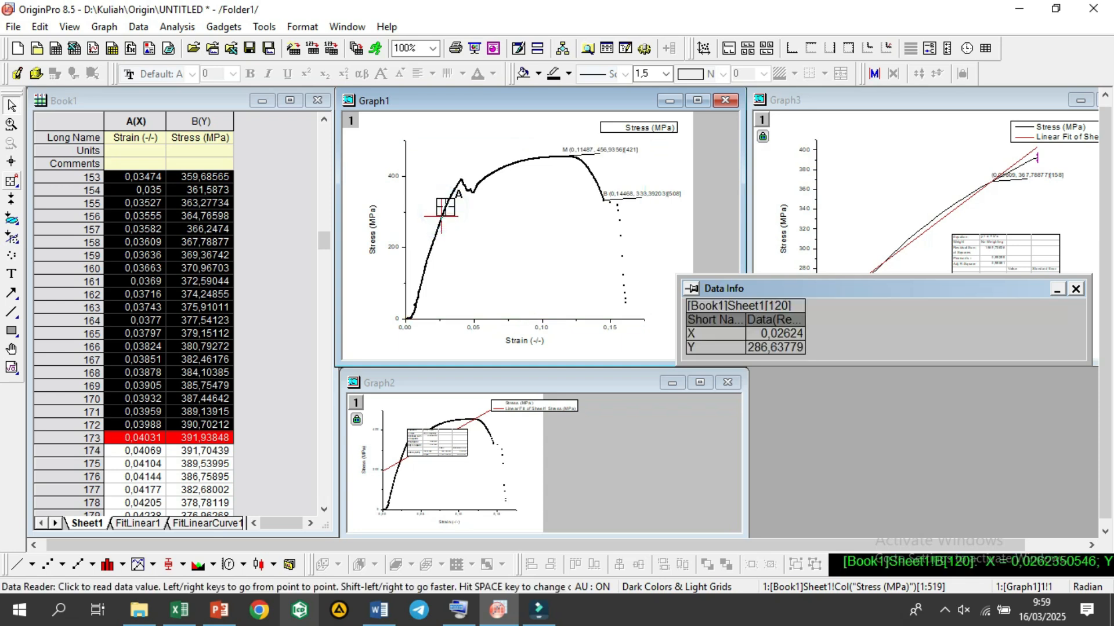
{"action": "left_click", "coordinate": [448, 199]}
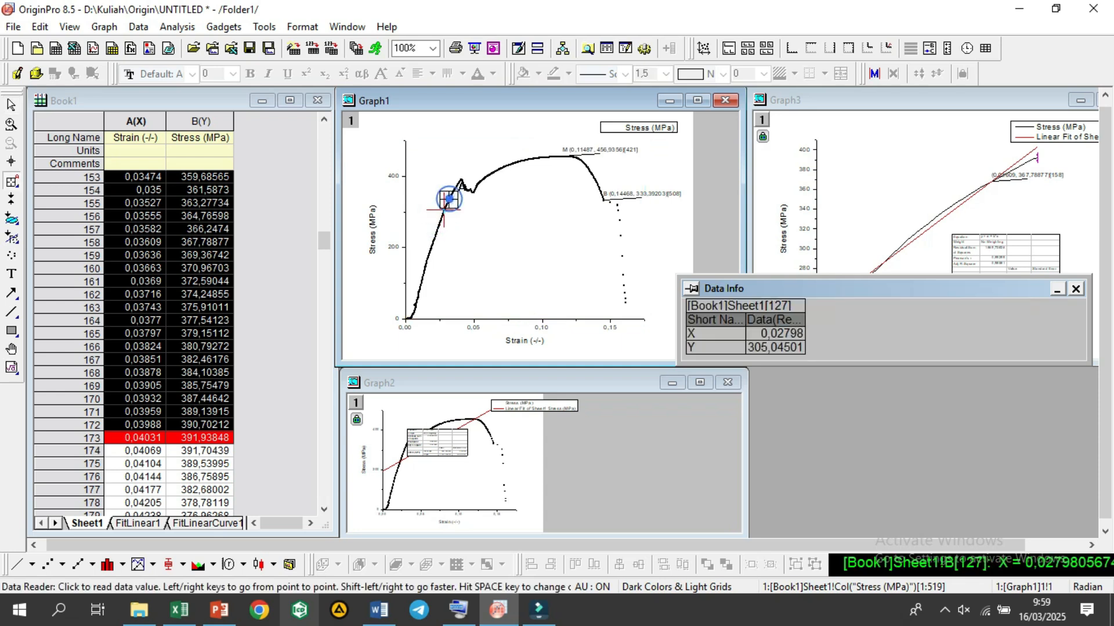
{"action": "left_click", "coordinate": [454, 187]}
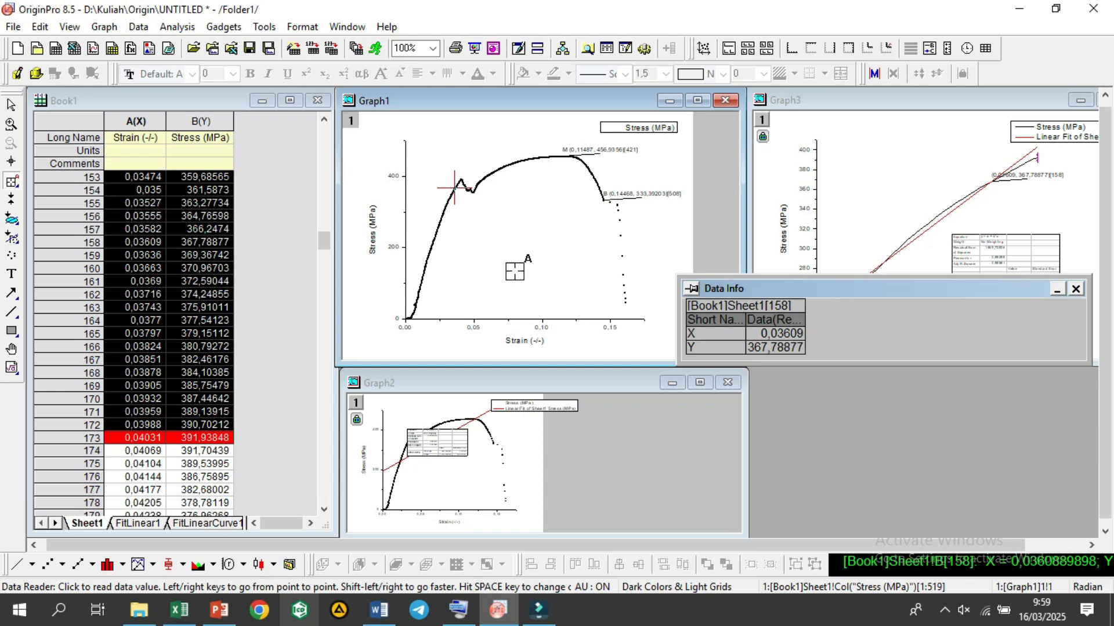
{"action": "key", "text": "Return"}
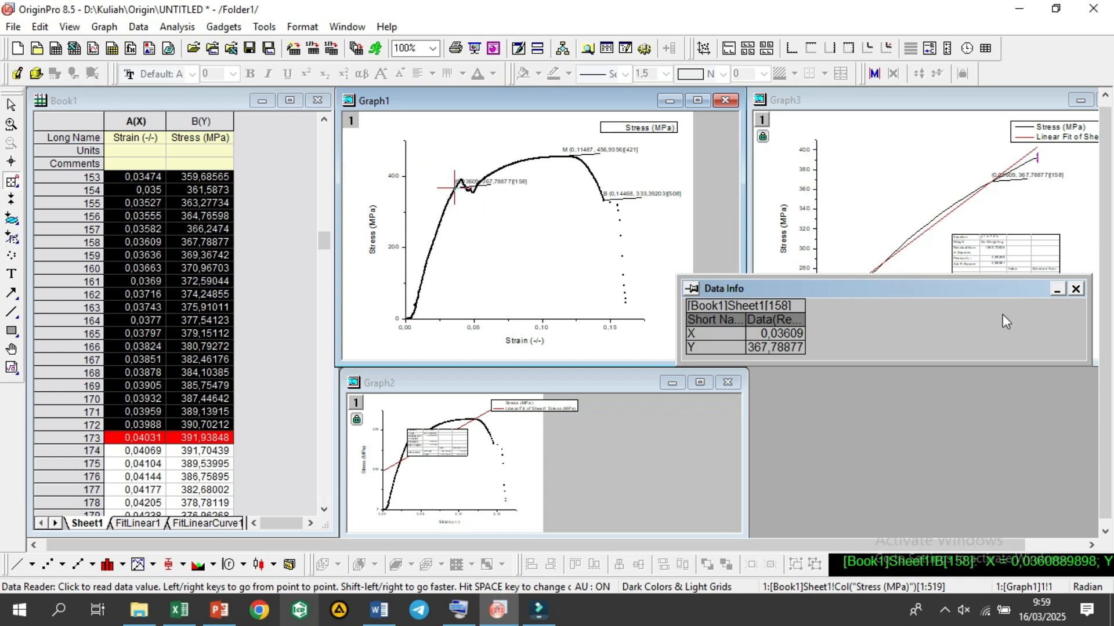
{"action": "left_click", "coordinate": [1074, 290]}
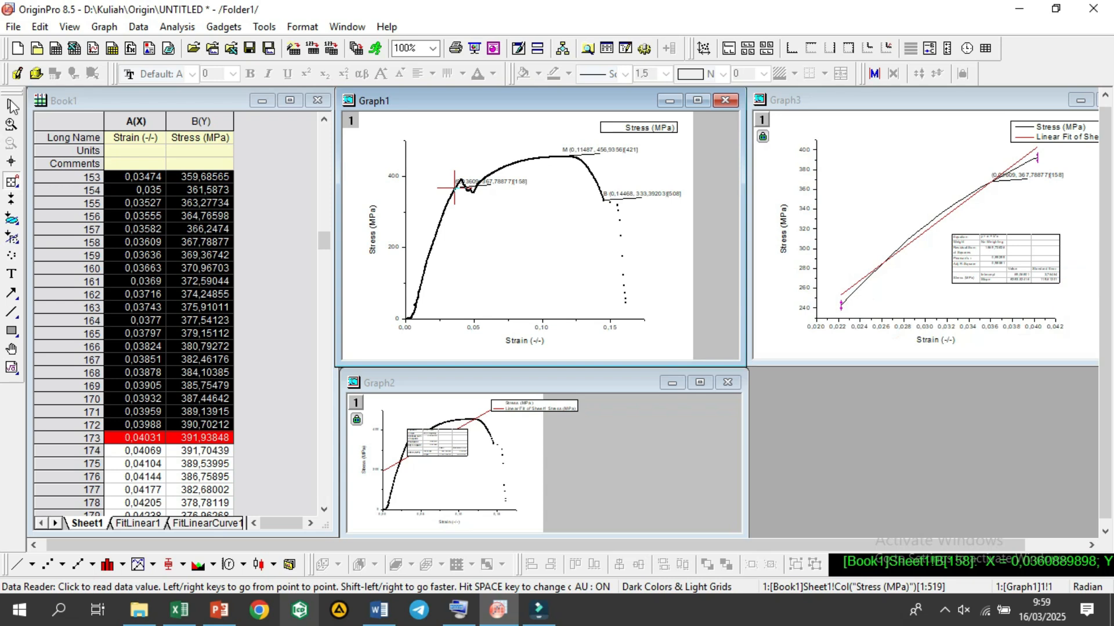
Step: Move the point 158 label in Graph1 below the curve so that it no longer overlaps the plotted data
{"action": "left_click", "coordinate": [492, 177]}
{"action": "left_click", "coordinate": [493, 181]}
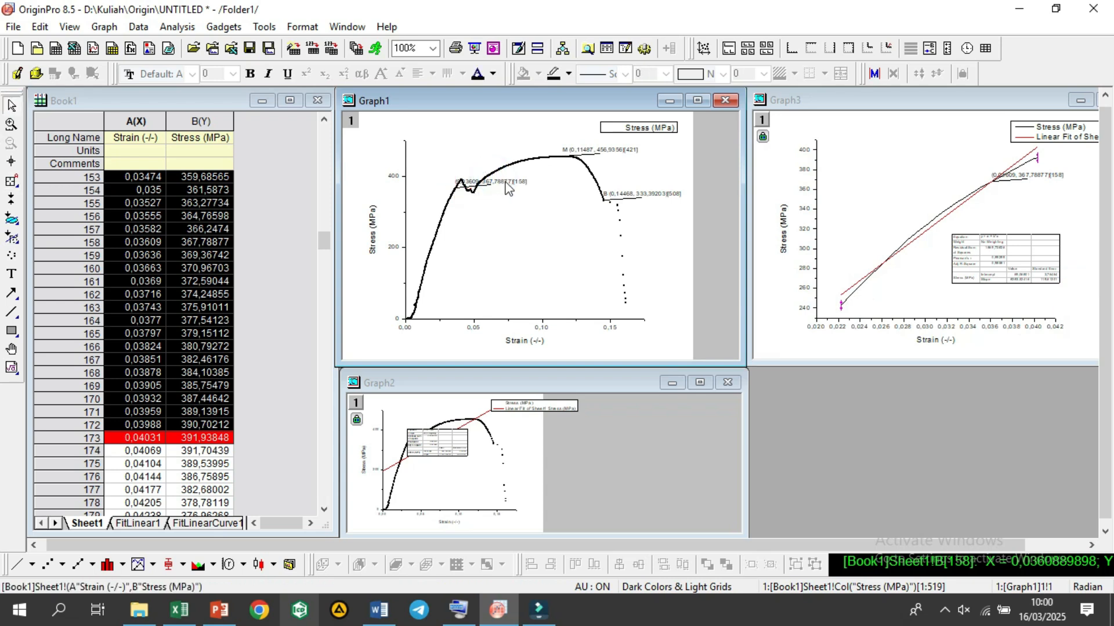
{"action": "left_click", "coordinate": [502, 182]}
{"action": "left_click_drag", "start_coordinate": [502, 182], "coordinate": [526, 226]}
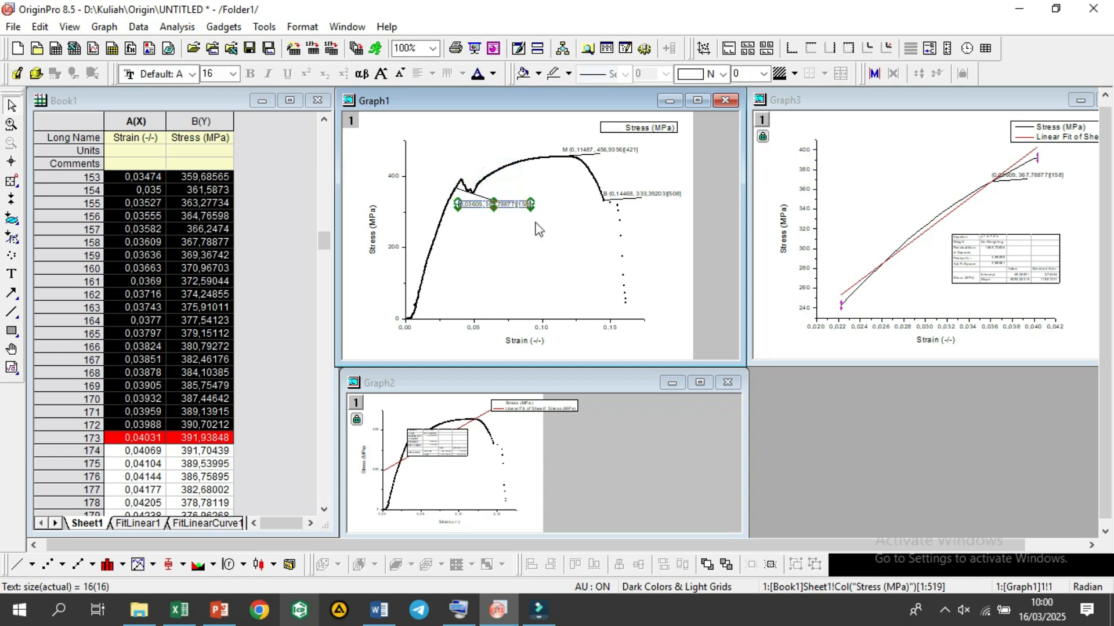
{"action": "left_click_drag", "start_coordinate": [515, 207], "coordinate": [509, 206]}
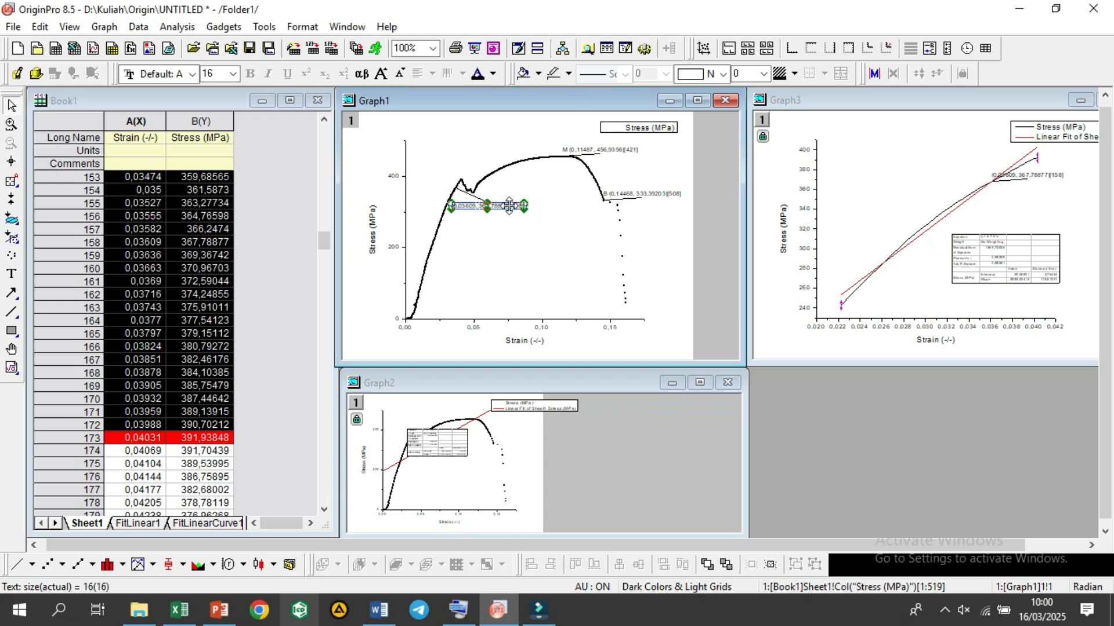
Step: Add the prefix "P " before the coordinates in the point 158 label on Graph1
{"action": "right_click", "coordinate": [509, 206]}
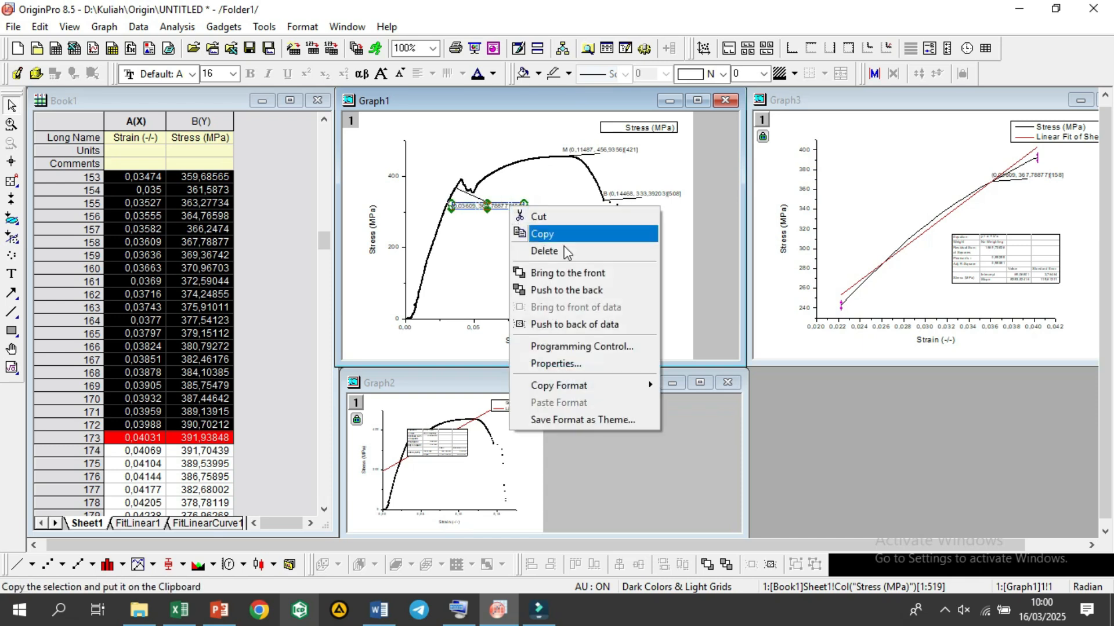
{"action": "left_click", "coordinate": [578, 363]}
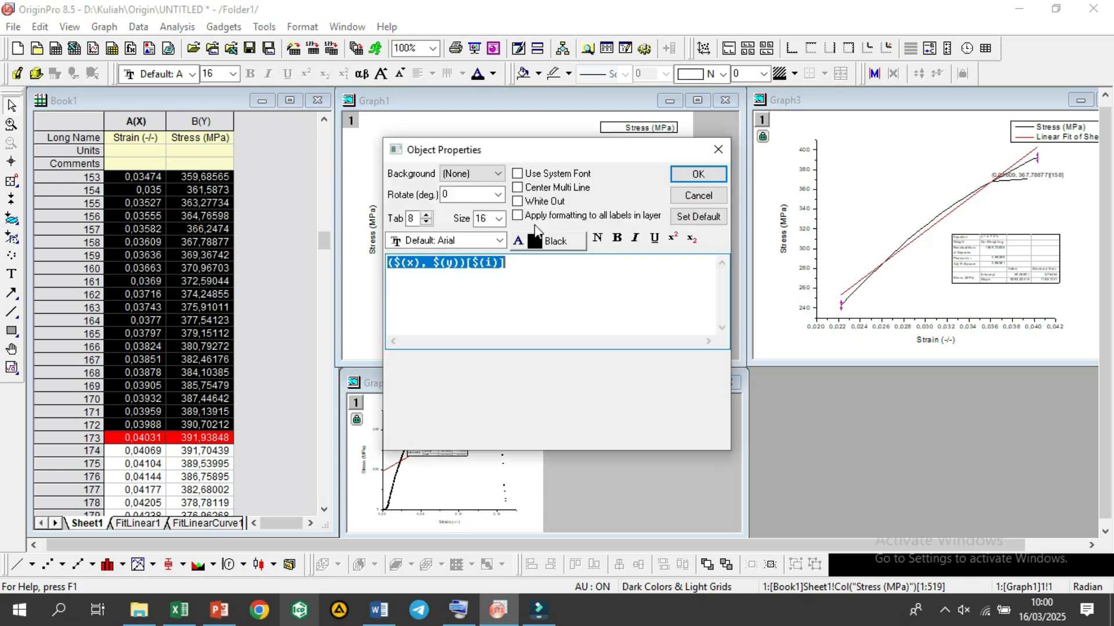
{"action": "left_click", "coordinate": [391, 262]}
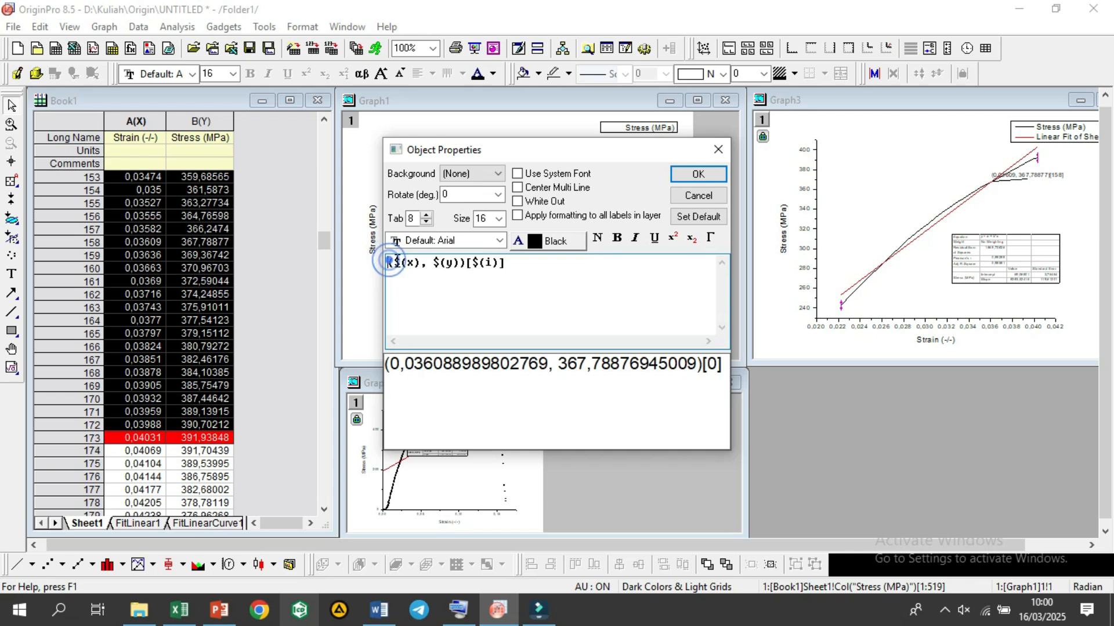
{"action": "type", "text": "P"}
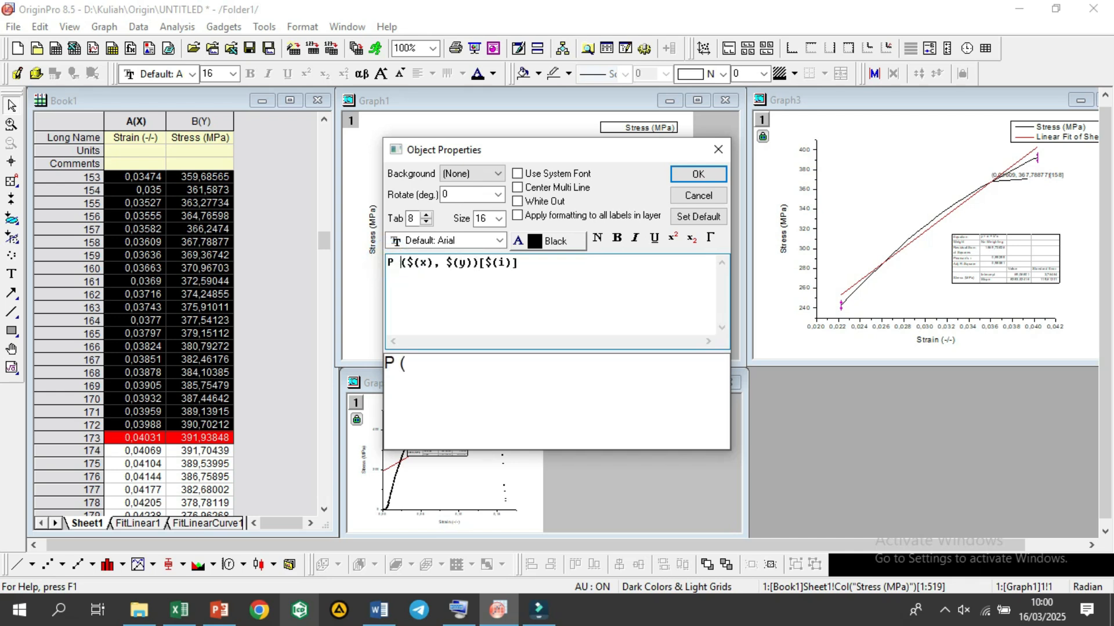
{"action": "left_click", "coordinate": [717, 174]}
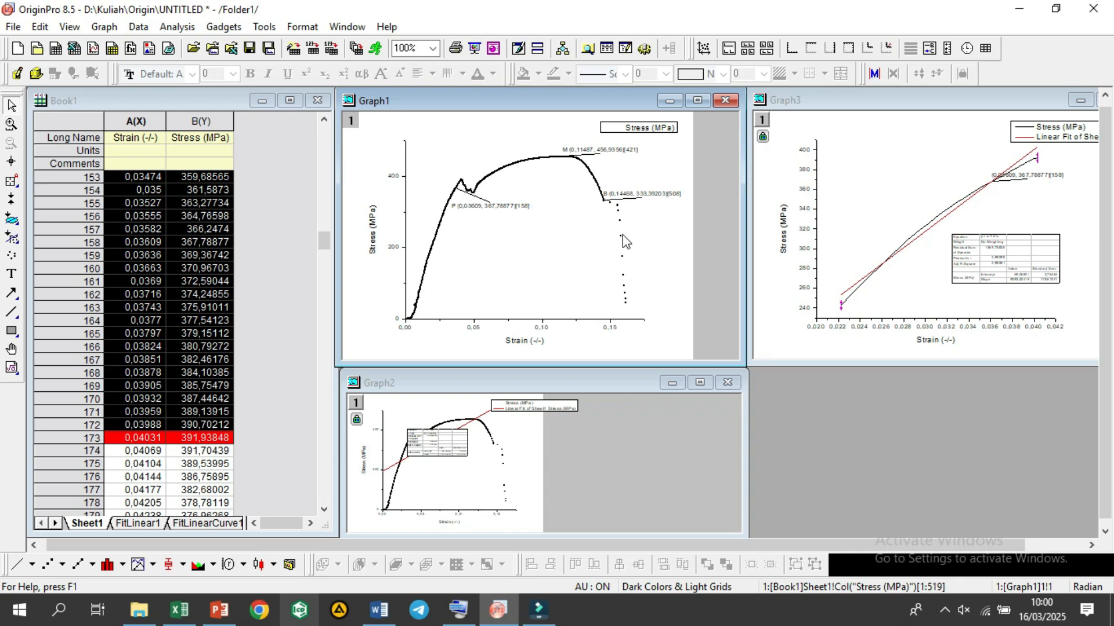
Step: Enlarge the linear fit results table in Graph3 so that its intercept and slope values are readable
{"action": "left_click", "coordinate": [979, 257]}
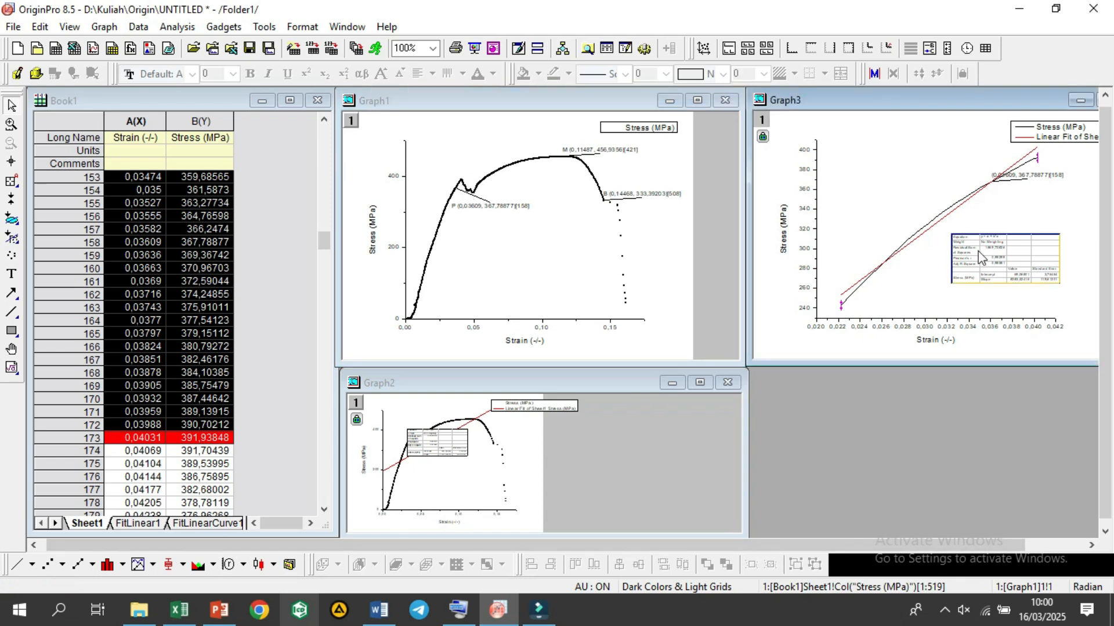
{"action": "double_click", "coordinate": [978, 252]}
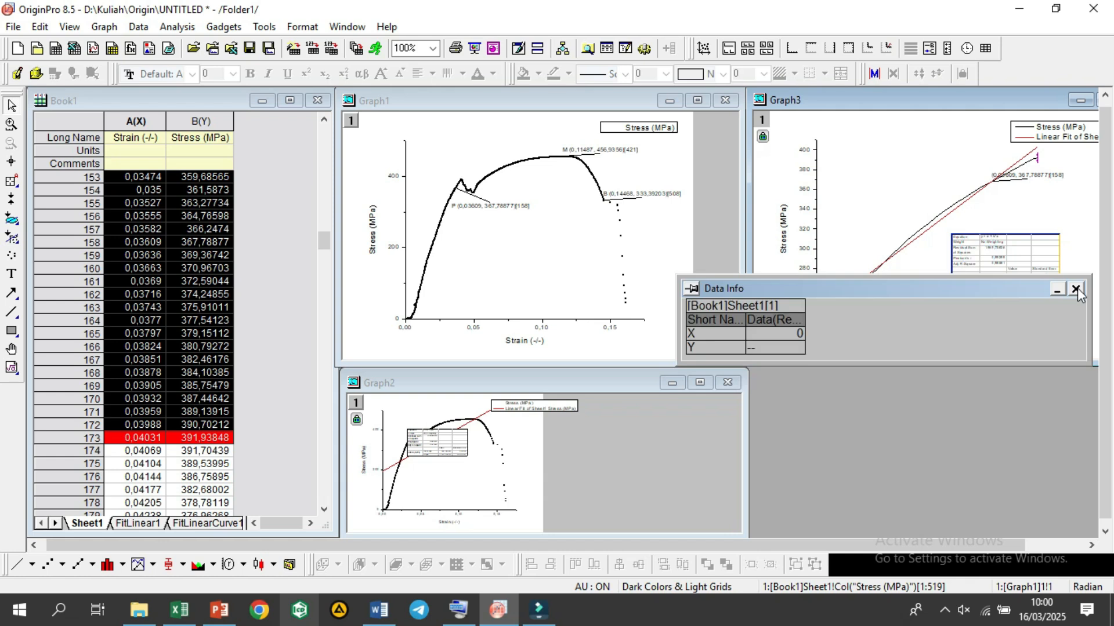
{"action": "left_click", "coordinate": [1077, 290]}
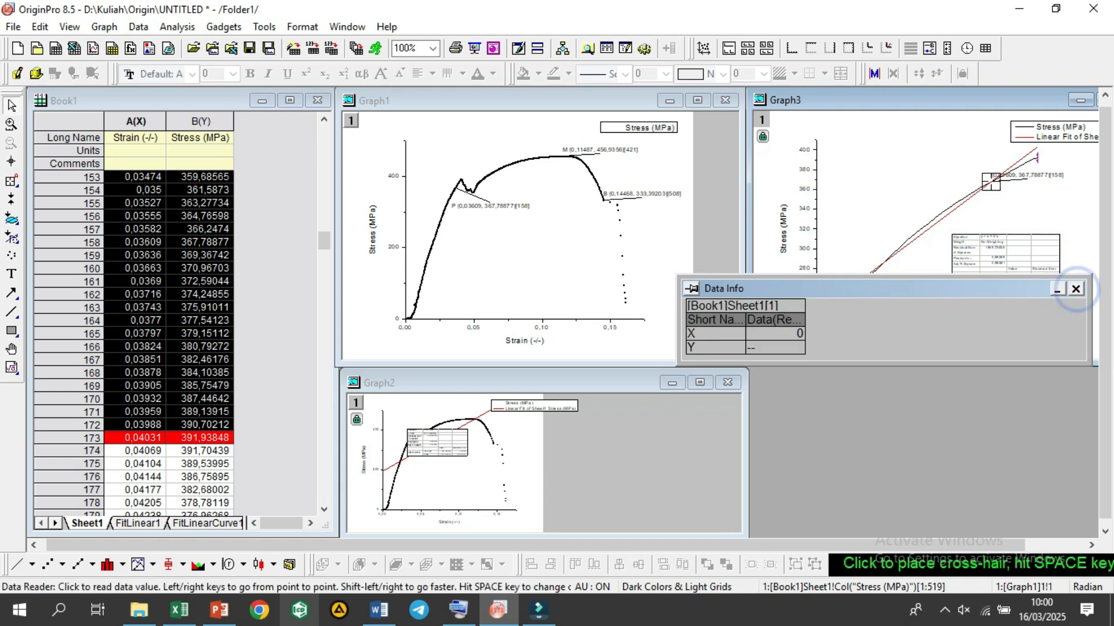
{"action": "left_click", "coordinate": [960, 197]}
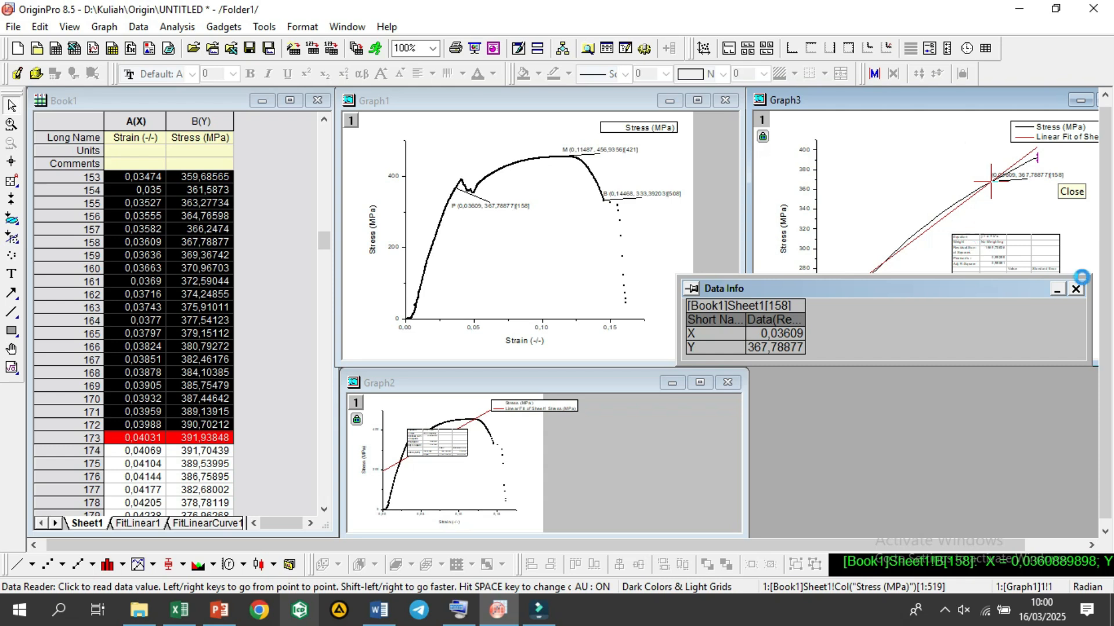
{"action": "left_click", "coordinate": [1076, 289]}
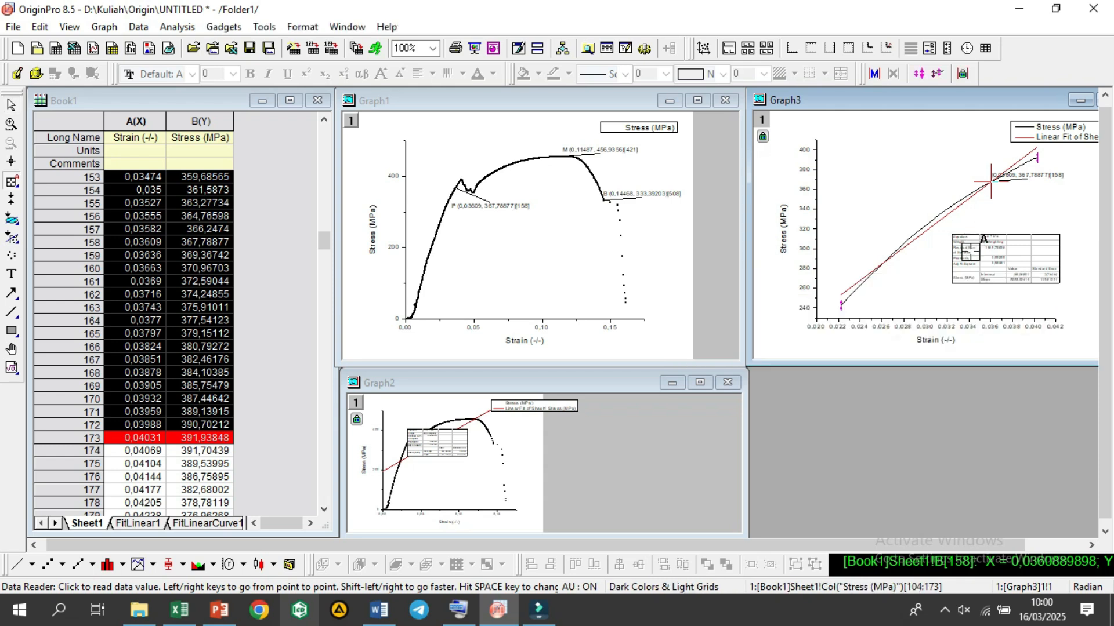
{"action": "left_click", "coordinate": [11, 105]}
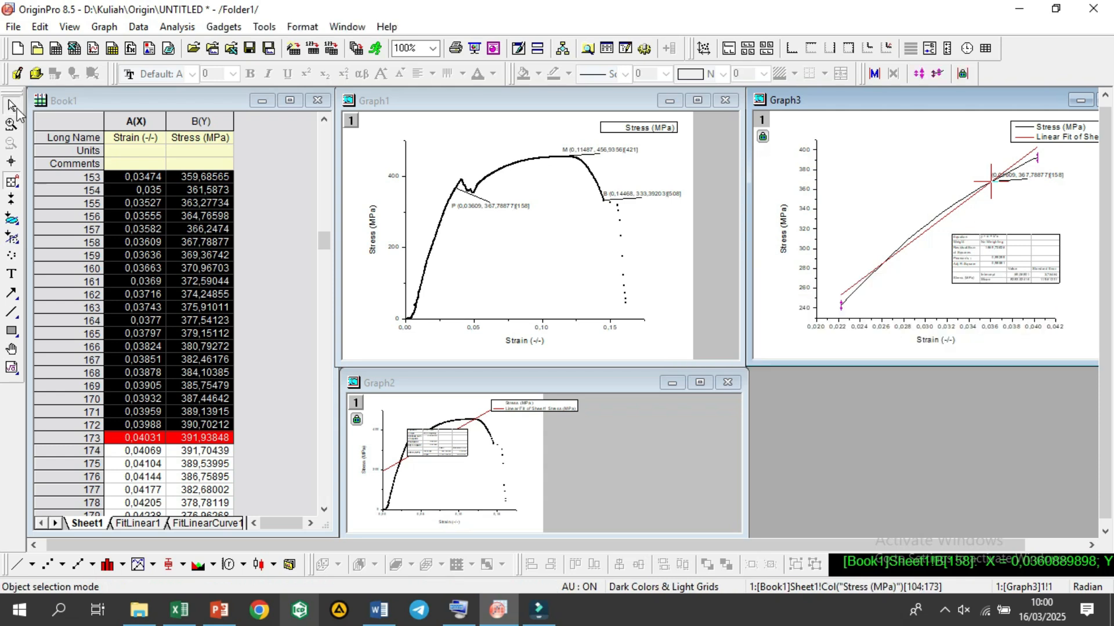
{"action": "left_click", "coordinate": [963, 262]}
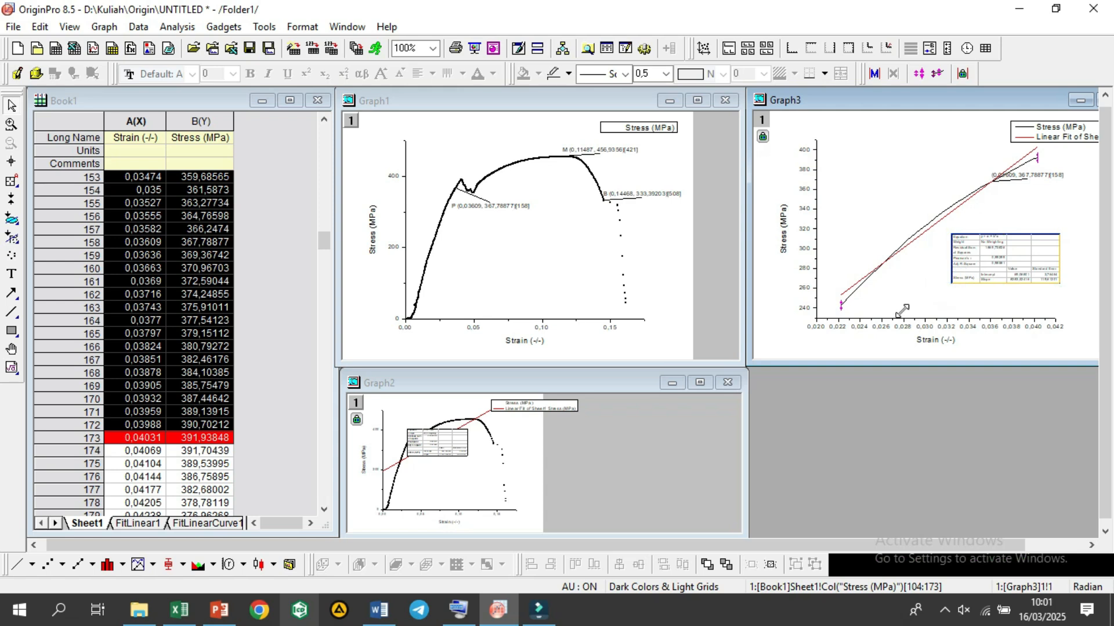
{"action": "key", "text": "Delete"}
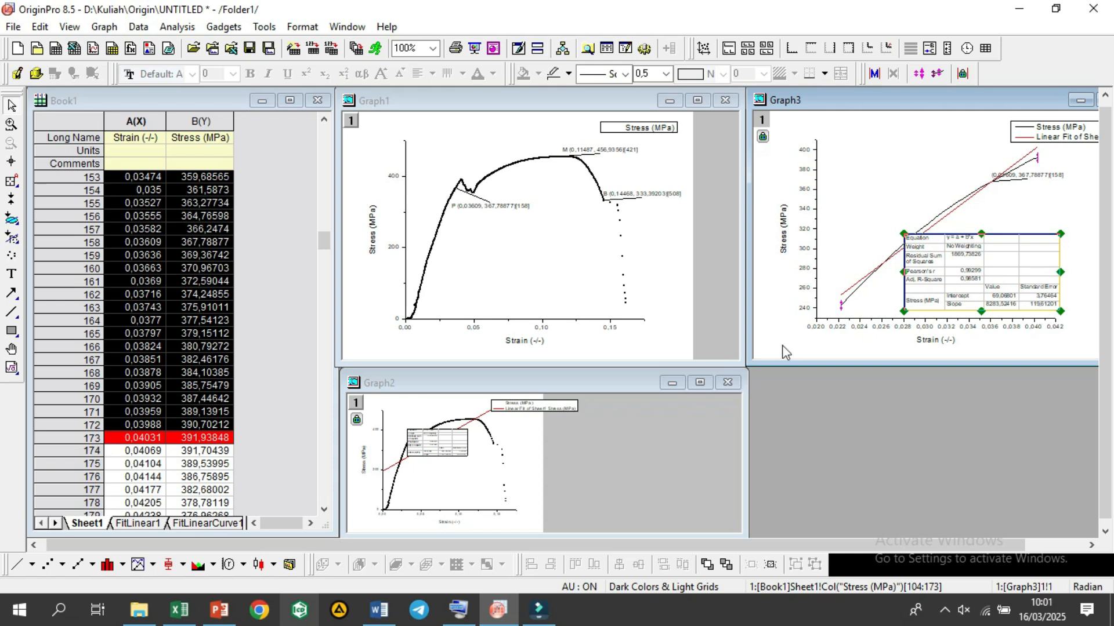
Step: Switch to the Excel workbook, reduce its window beside the fit table, and enter MY in I2 with 8283,52416 in J2
{"action": "left_click", "coordinate": [193, 616]}
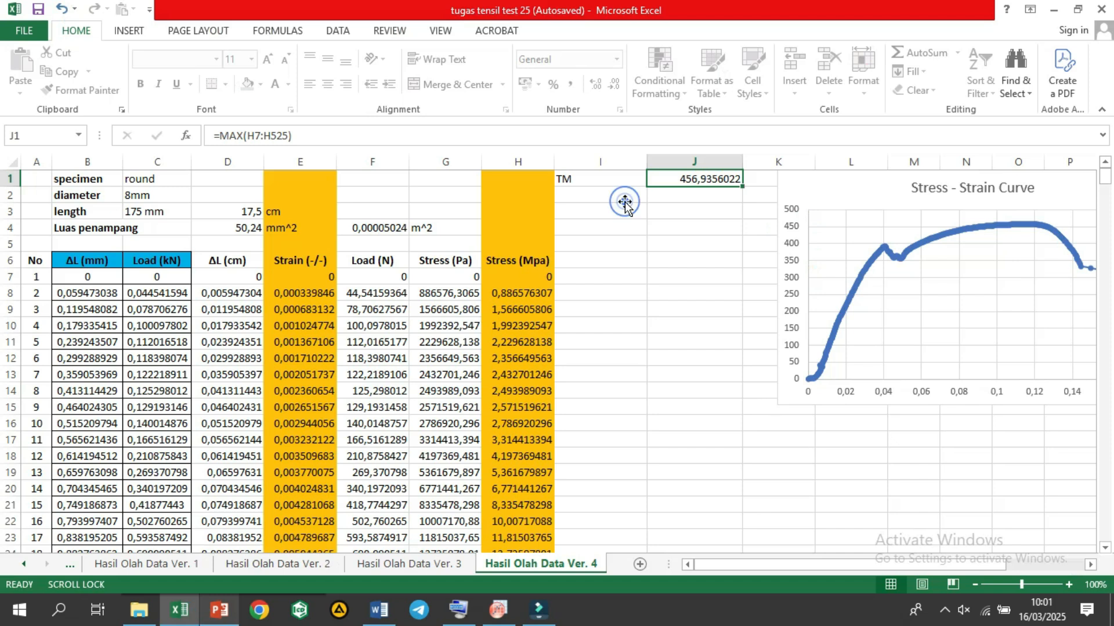
{"action": "left_click", "coordinate": [625, 201]}
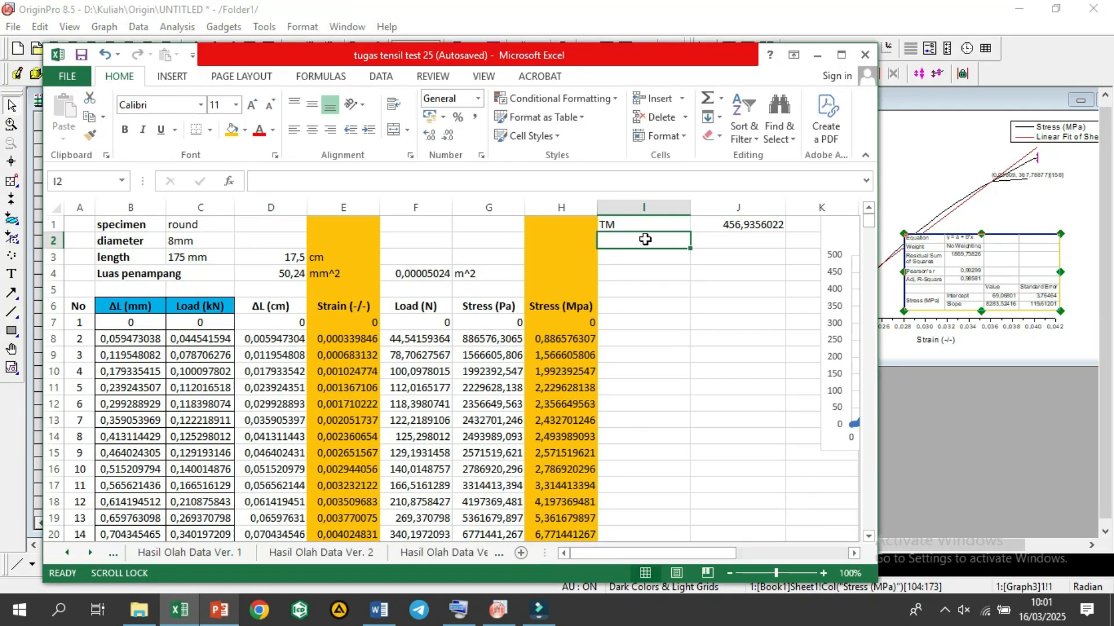
{"action": "type", "text": "MY"}
{"action": "key", "text": "Tab"}
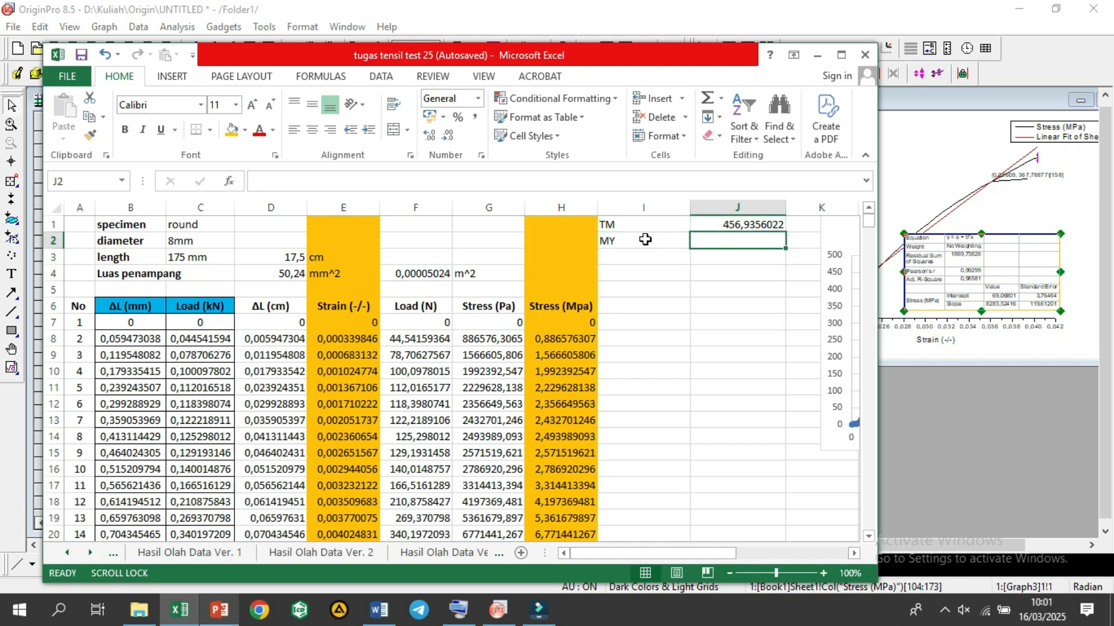
{"action": "type", "text": "82"}
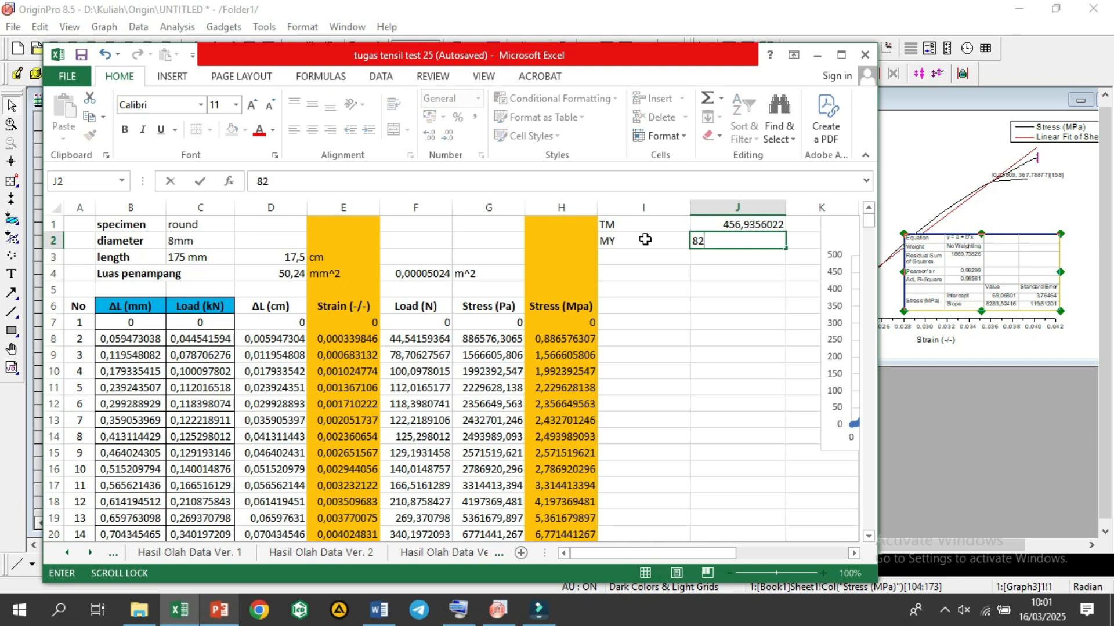
{"action": "type", "text": "83,52416"}
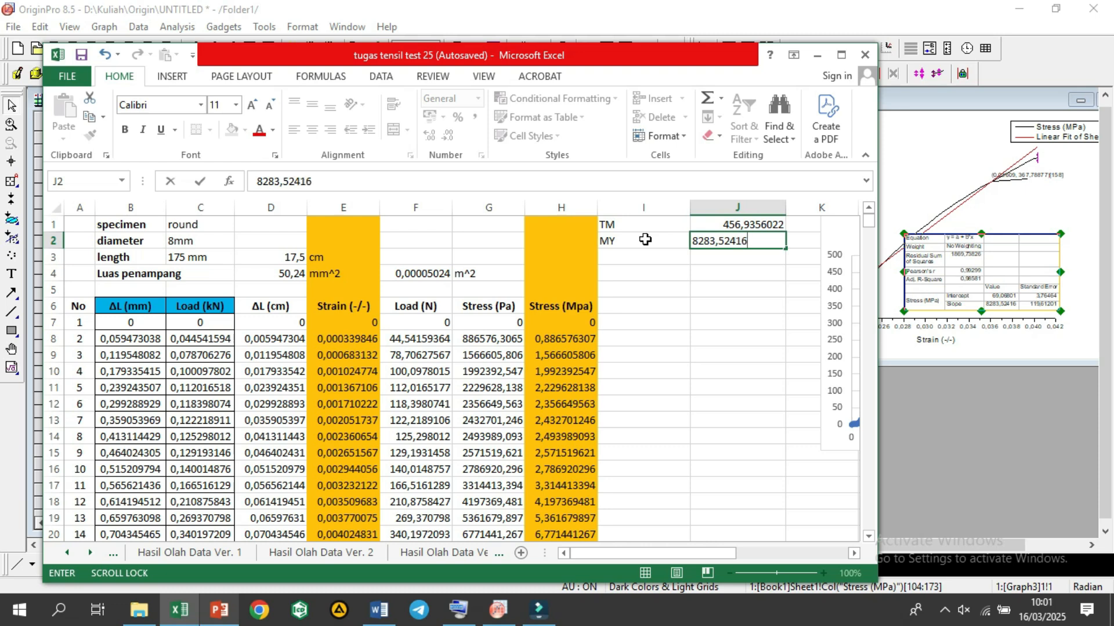
{"action": "key", "text": "Return"}
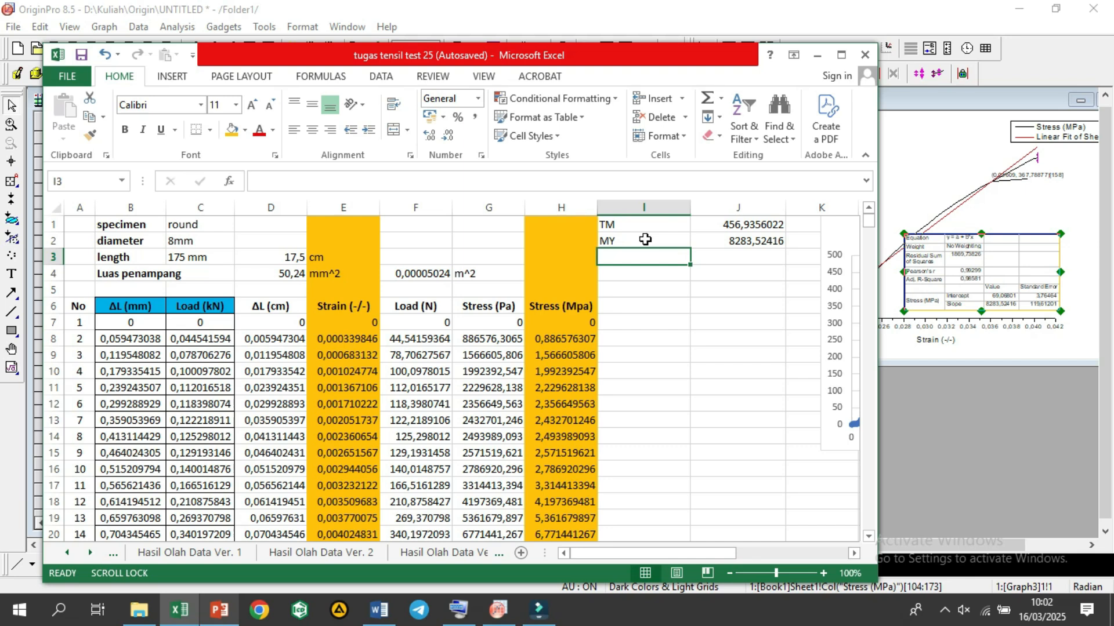
Step: Label cell I3 as Konstanta, correcting the spelling of the entry
{"action": "type", "text": "Konstansta"}
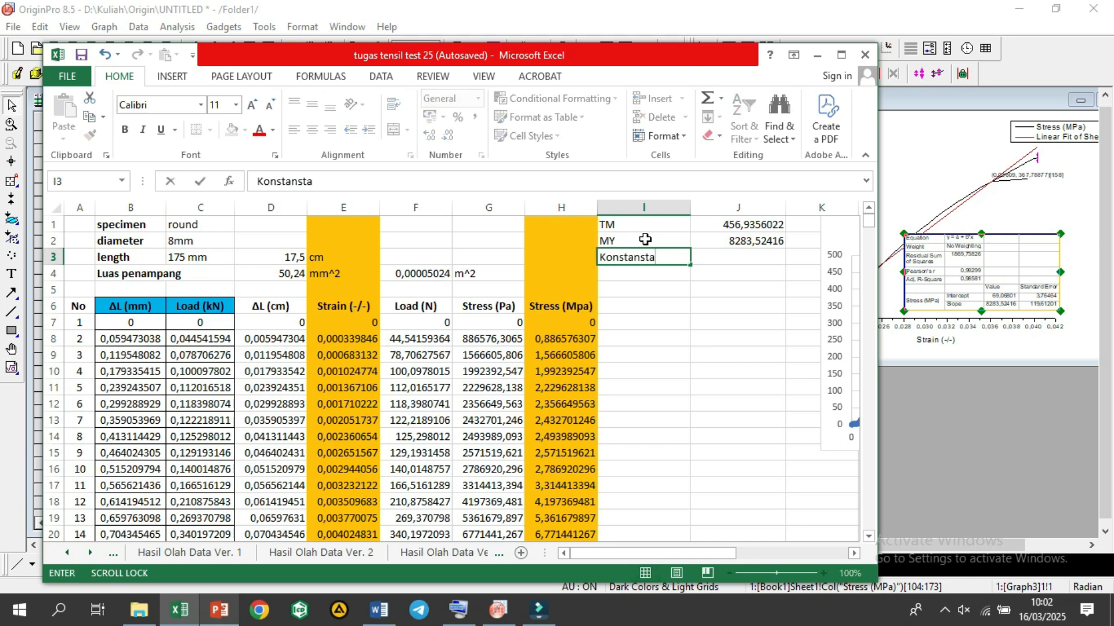
{"action": "key", "text": "Tab"}
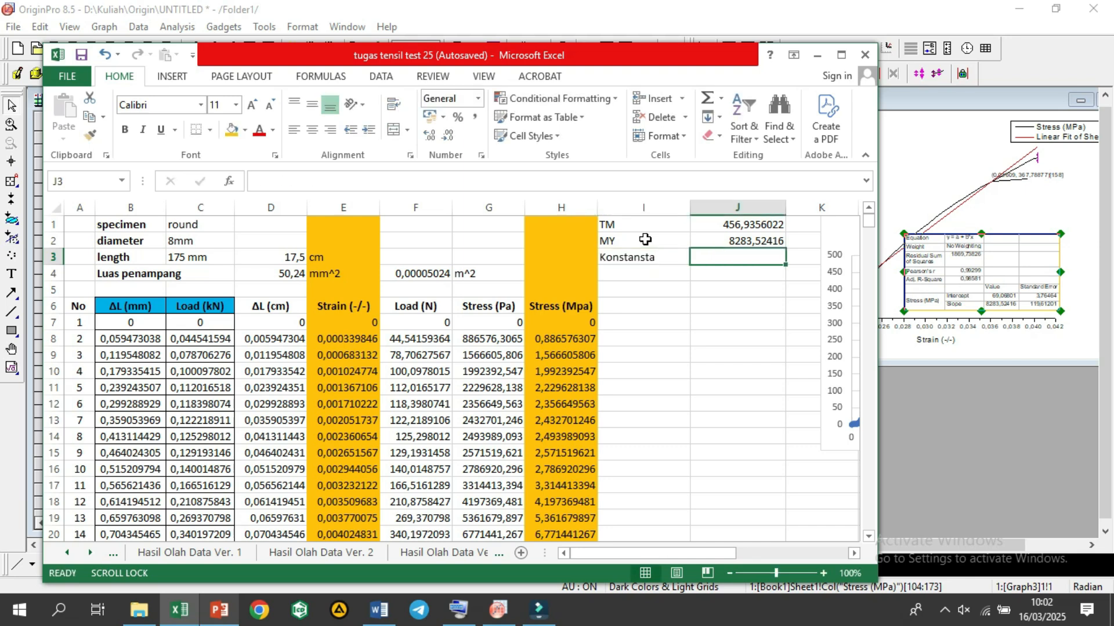
{"action": "left_click", "coordinate": [636, 267]}
{"action": "left_click", "coordinate": [639, 255]}
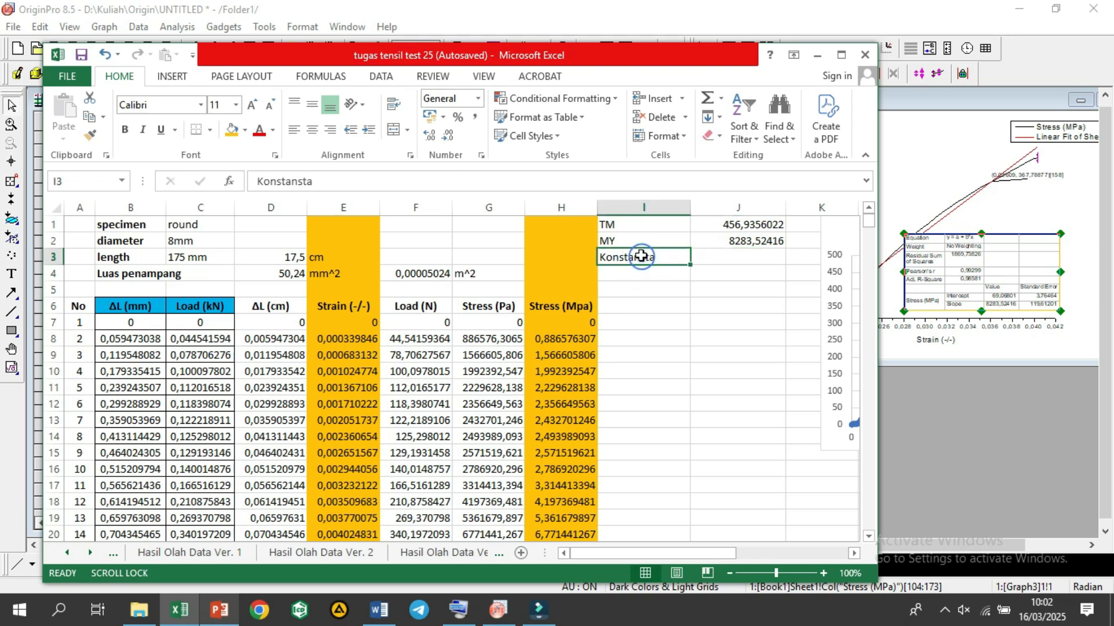
{"action": "left_click", "coordinate": [304, 181]}
{"action": "key", "text": "BackSpace"}
{"action": "key", "text": "Tab"}
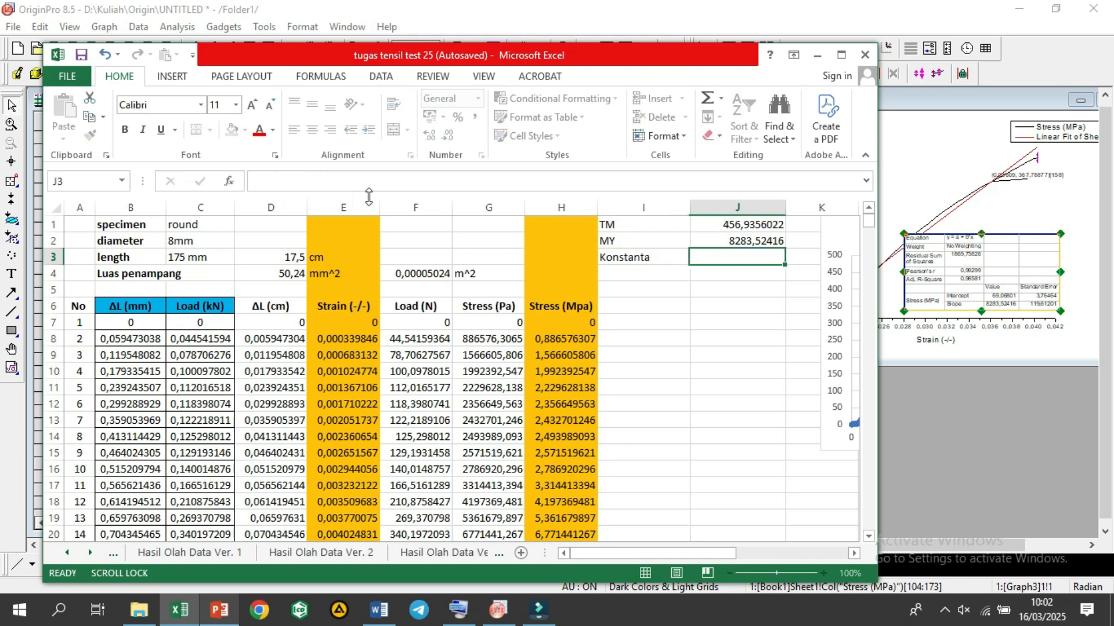
Step: Enter 3,76464 in J3 as the constant and maximize the workbook window
{"action": "type", "text": "3"}
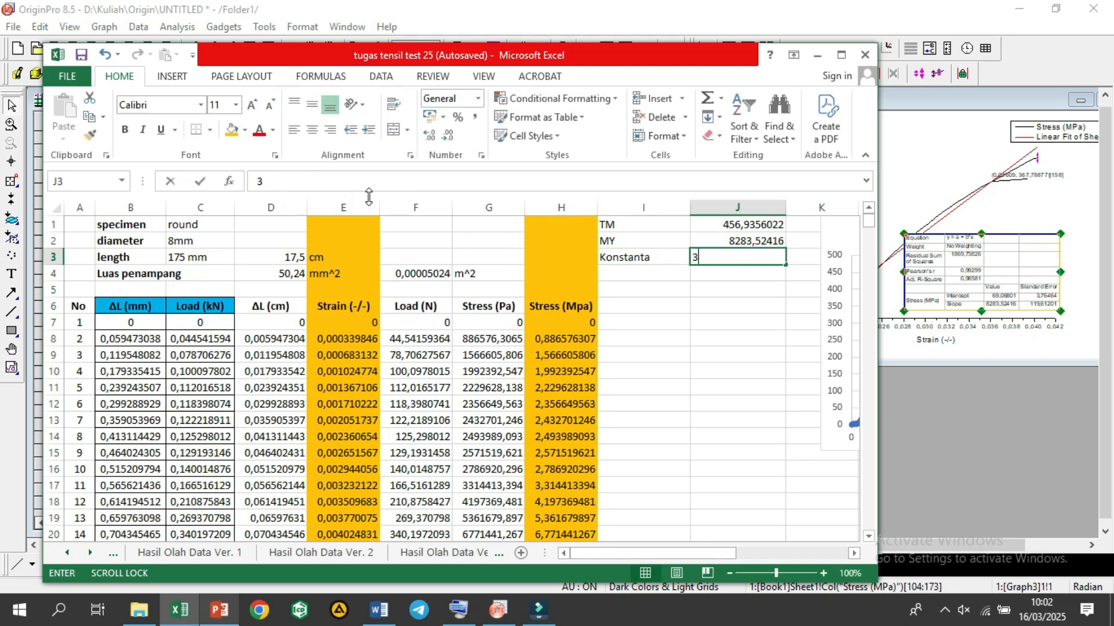
{"action": "type", "text": ","}
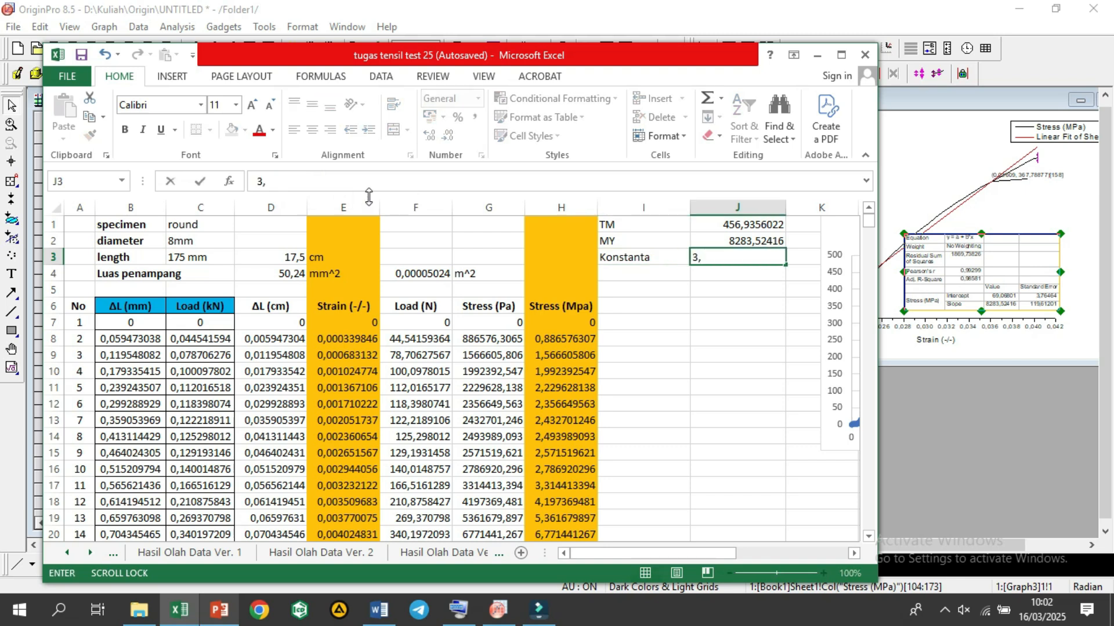
{"action": "type", "text": "76464"}
{"action": "left_click", "coordinate": [842, 56]}
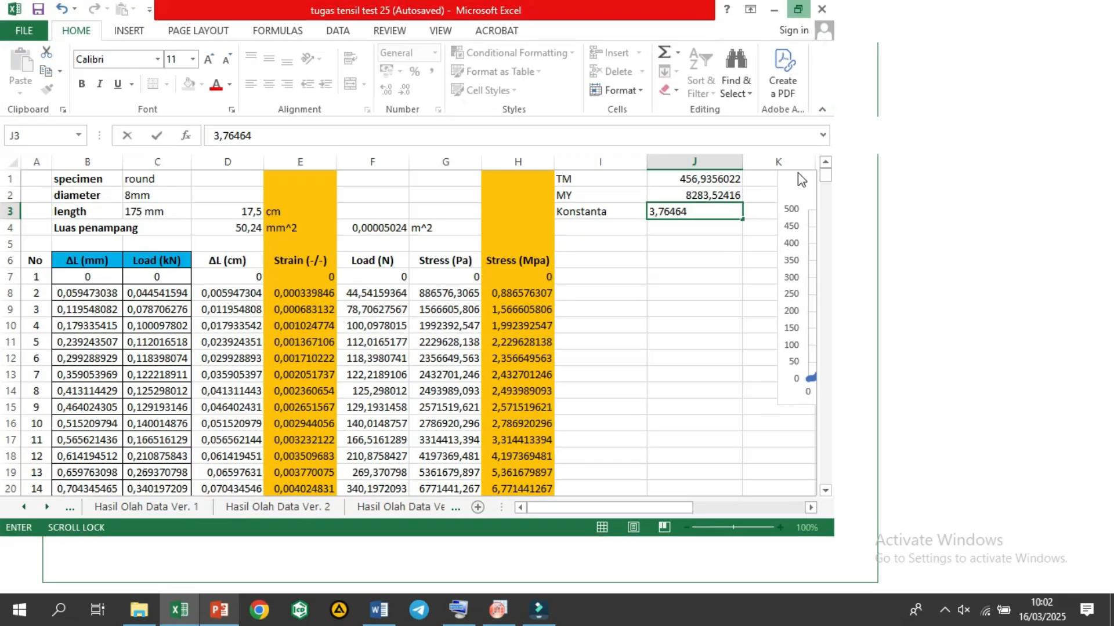
{"action": "left_click", "coordinate": [750, 239]}
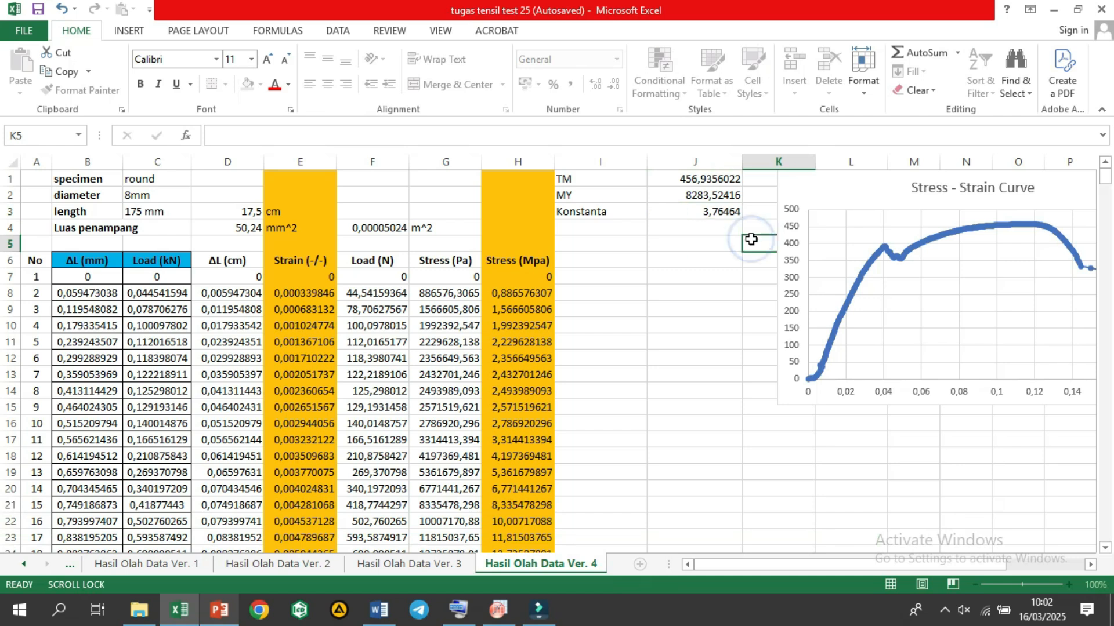
Step: Enter the column header 0,2% Offset Strain in cell I6
{"action": "left_click", "coordinate": [594, 268]}
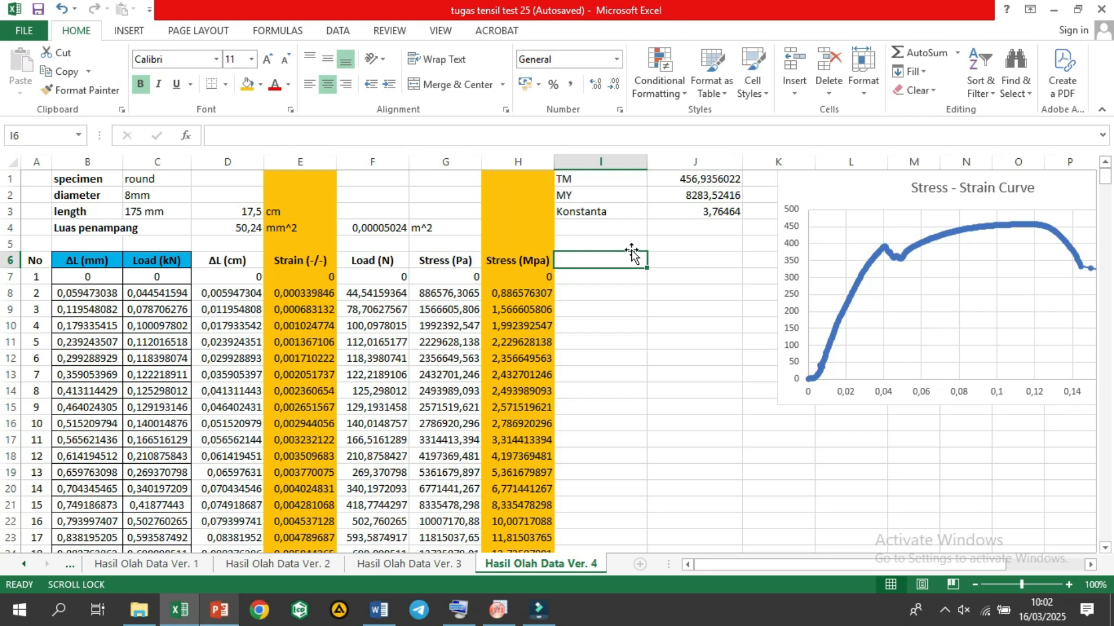
{"action": "type", "text": "0,2"}
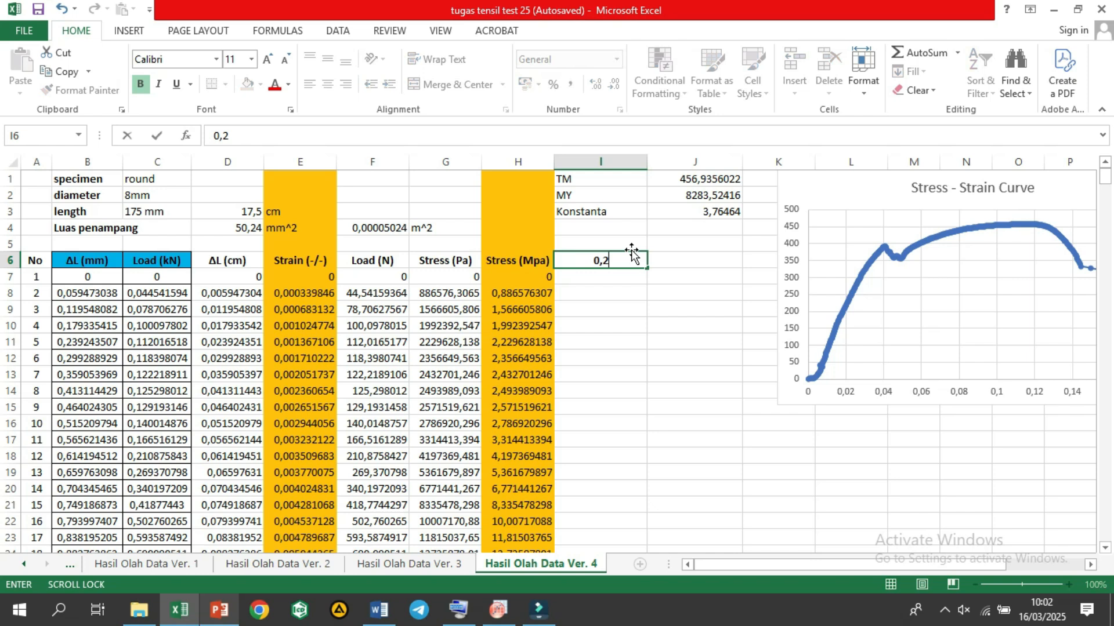
{"action": "type", "text": "% Offset Stran"}
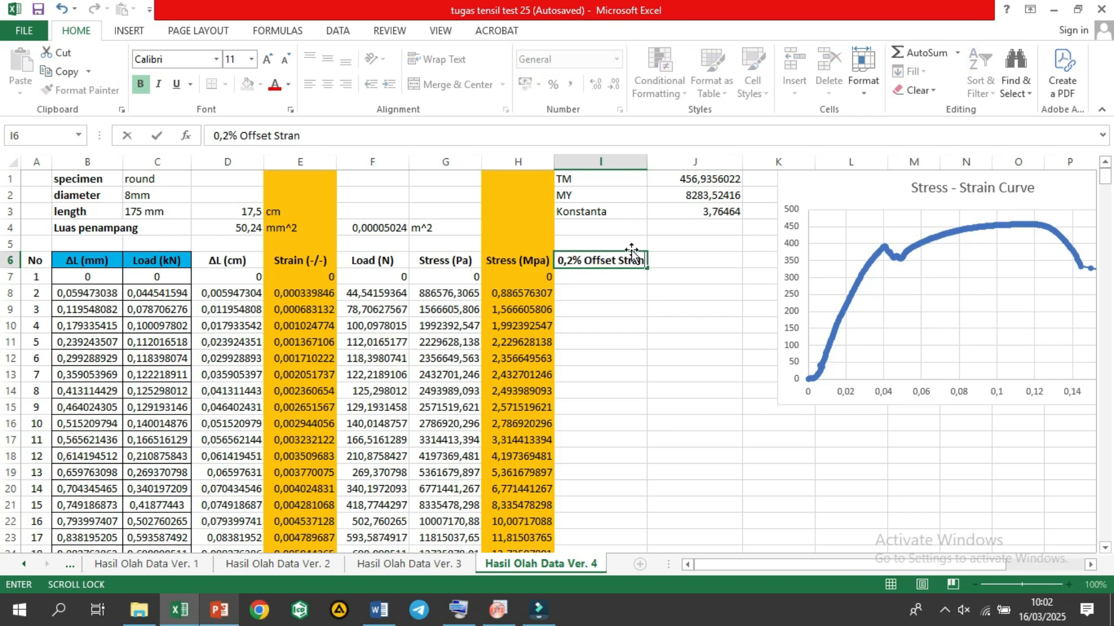
{"action": "key", "text": "BackSpace"}
{"action": "type", "text": "in"}
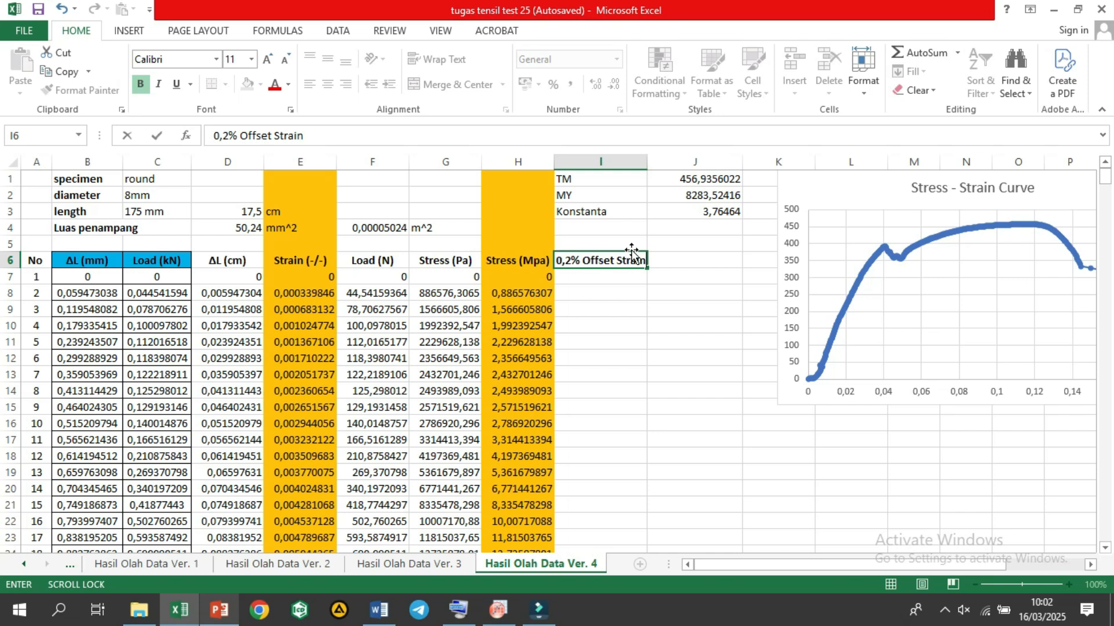
{"action": "key", "text": "ctrl+Return"}
Step: Enter the column header 0,2% Offset Stress in cell J6
{"action": "key", "text": "Tab"}
{"action": "type", "text": "0,2"}
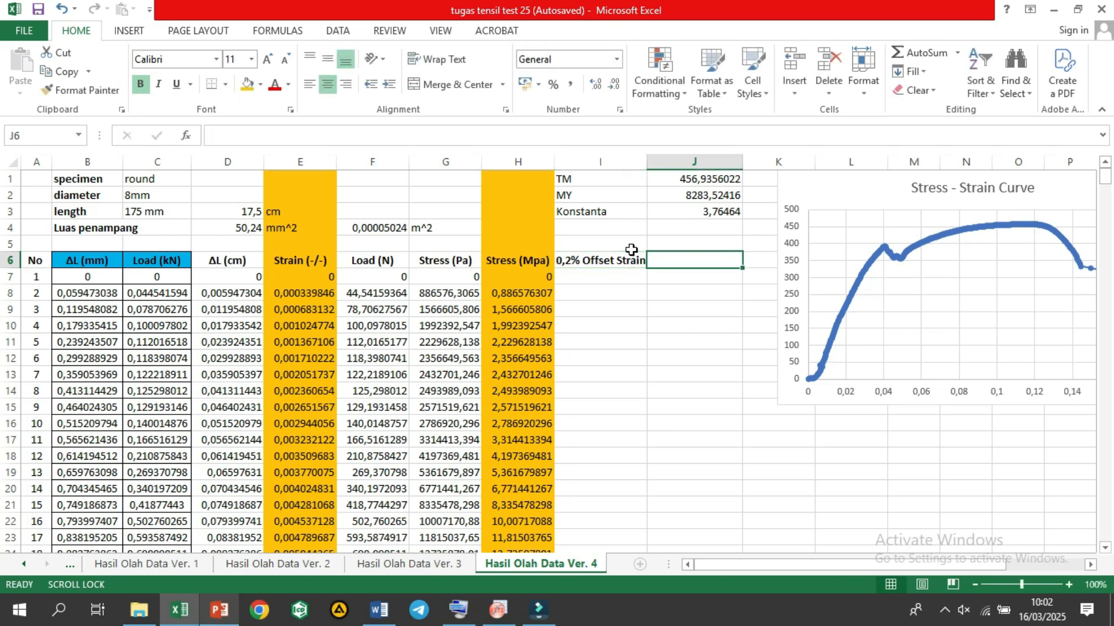
{"action": "type", "text": "%"}
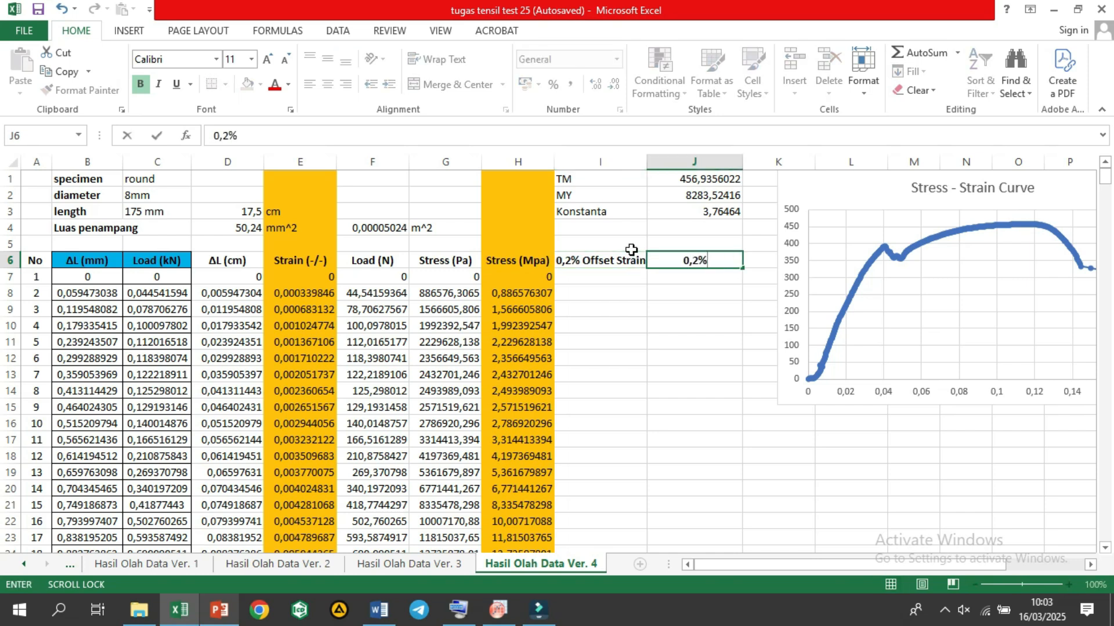
{"action": "type", "text": " Offset Stress"}
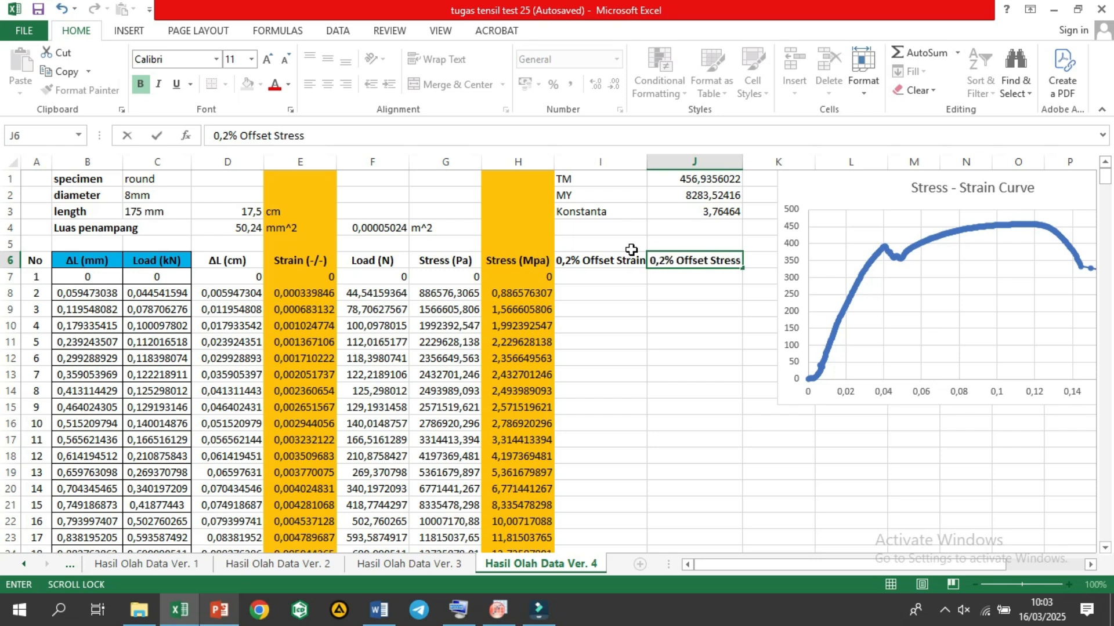
{"action": "key", "text": "Return"}
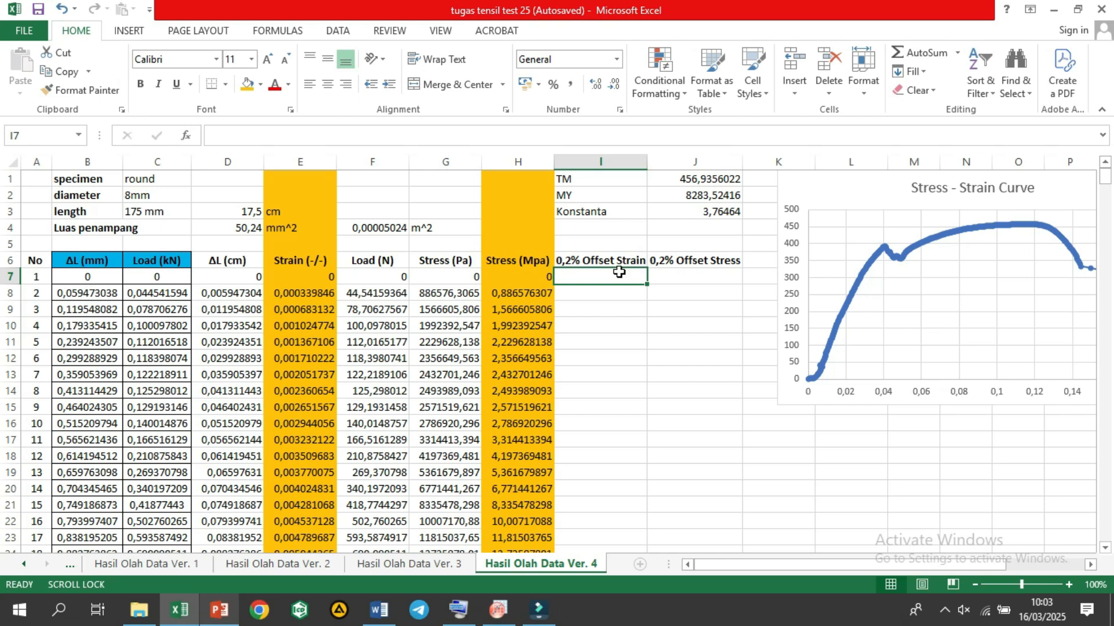
Step: Calculate the offset strain in I7 with =E7+0,002 and fill the formula down the whole column
{"action": "type", "text": "="}
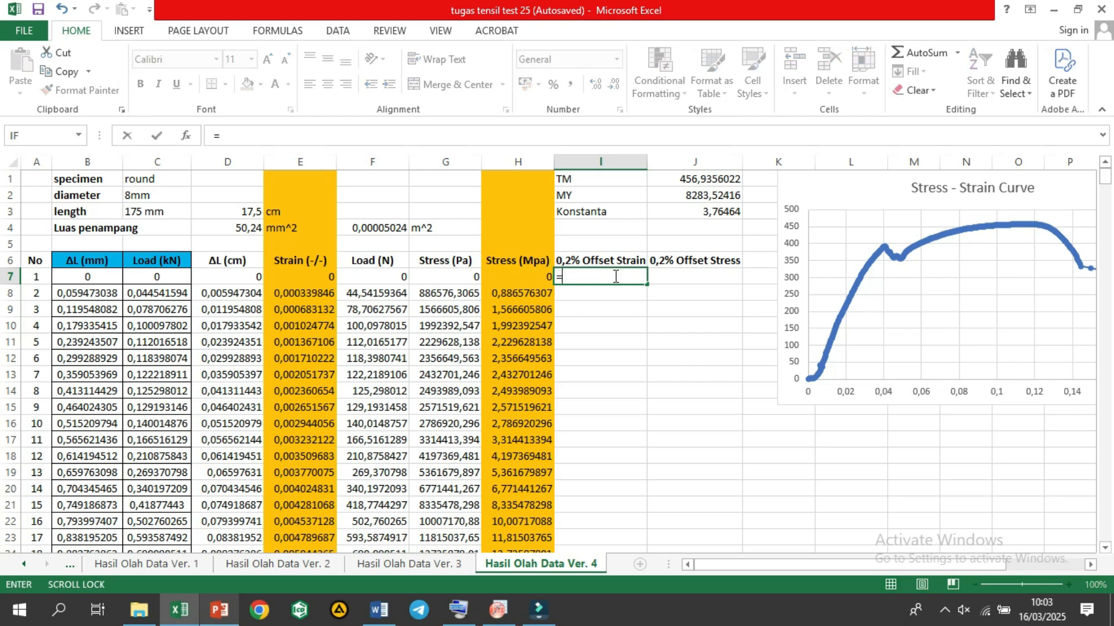
{"action": "left_click", "coordinate": [310, 279]}
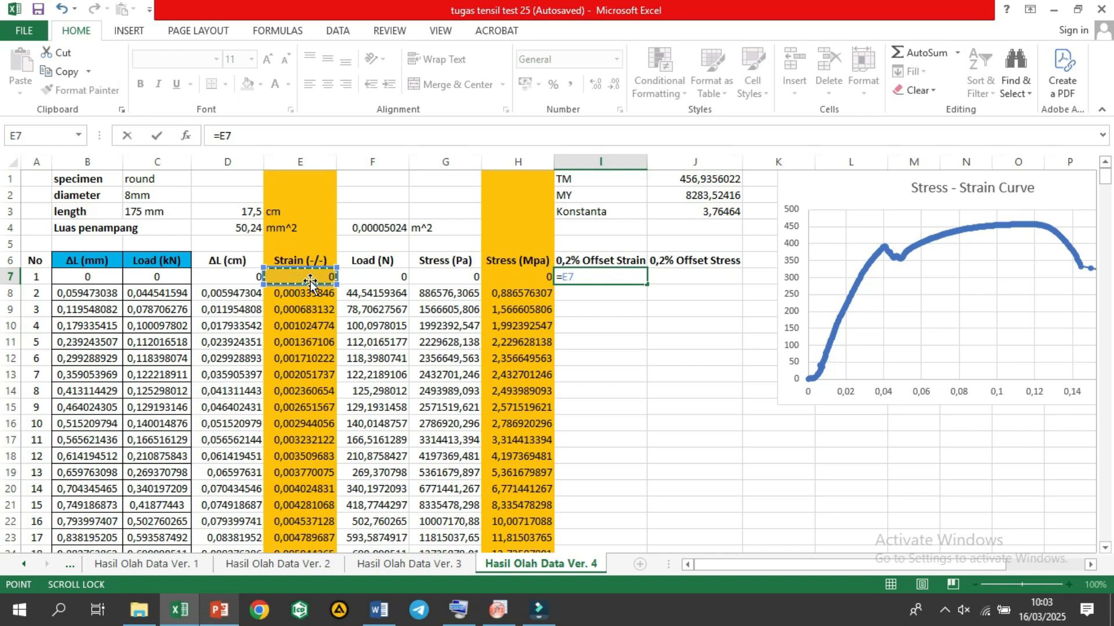
{"action": "type", "text": "+0"}
{"action": "type", "text": ","}
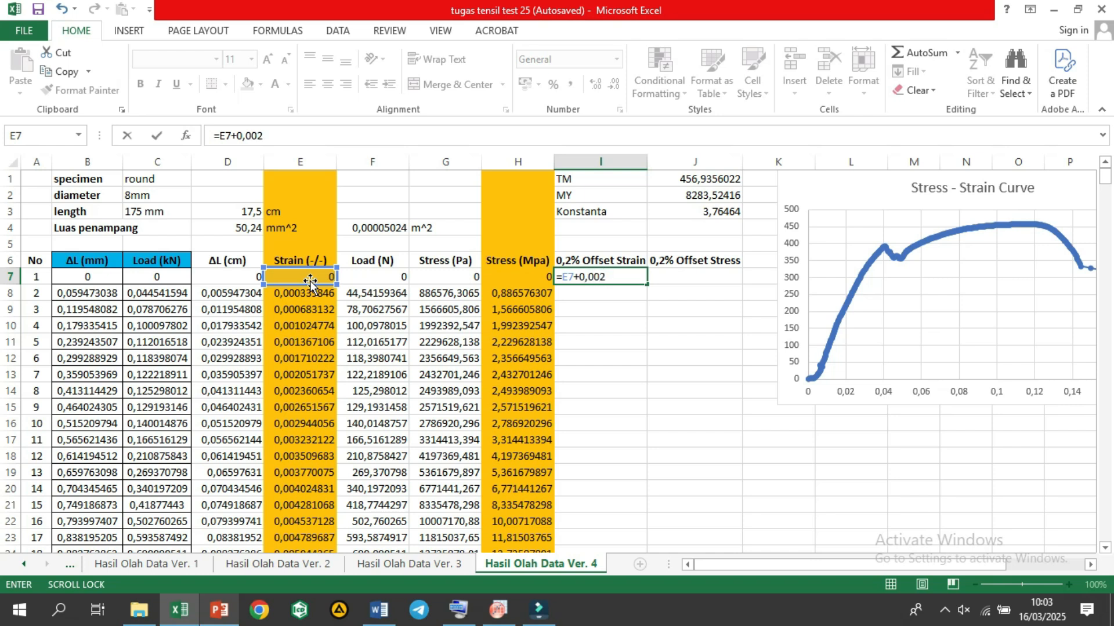
{"action": "type", "text": "002"}
{"action": "key", "text": "Return"}
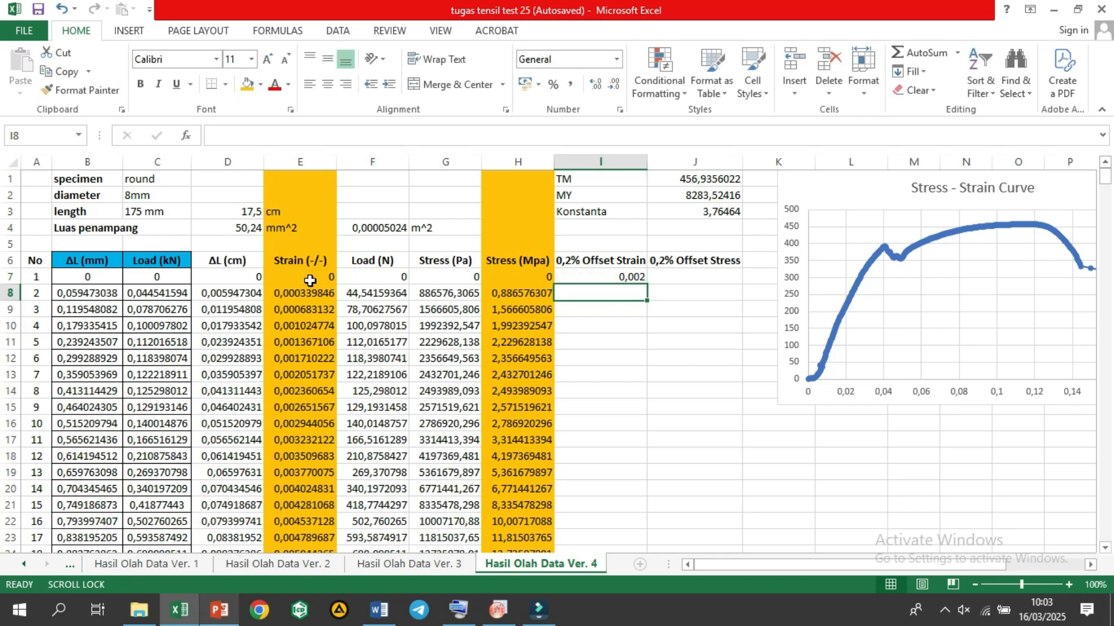
{"action": "left_click", "coordinate": [621, 277]}
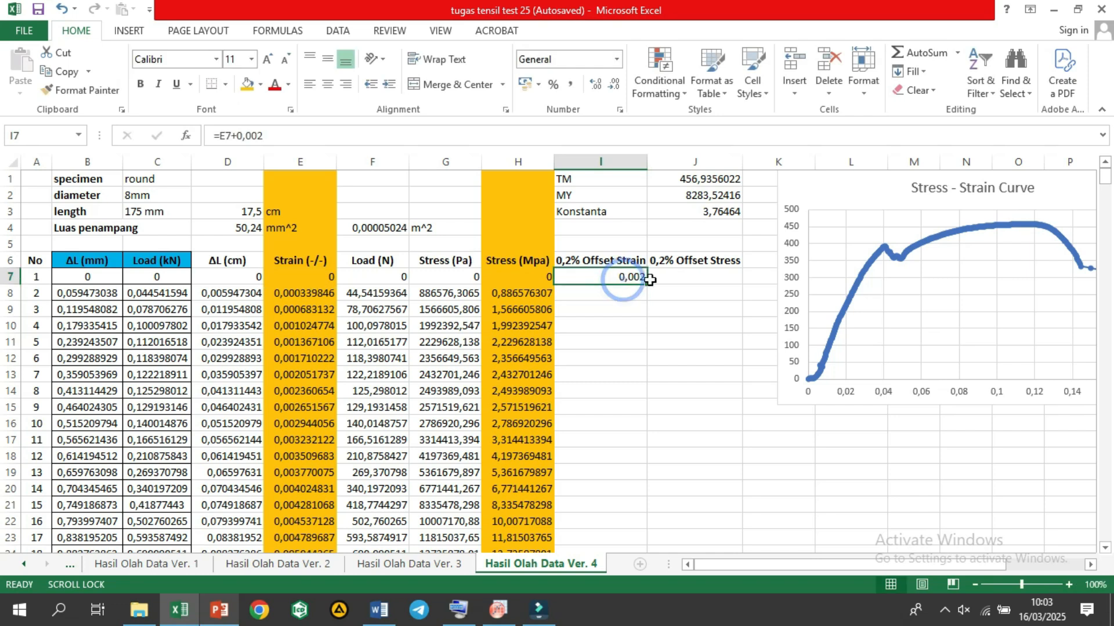
{"action": "double_click", "coordinate": [646, 282]}
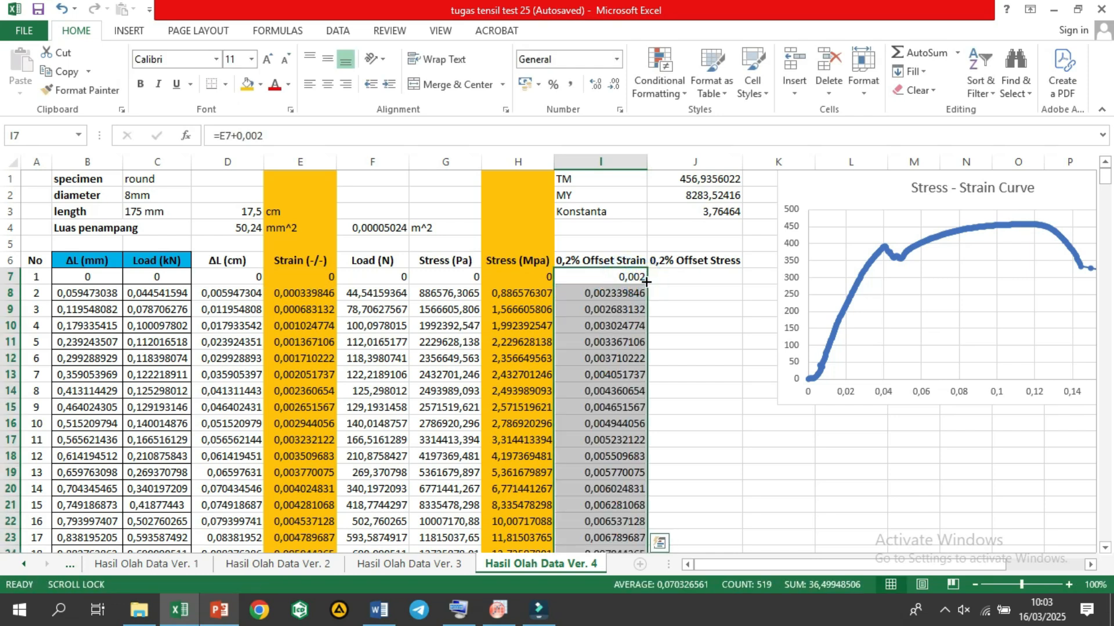
Step: Calculate the first offset stress value in J7 with the formula =E7*J2+J3
{"action": "left_click", "coordinate": [687, 279]}
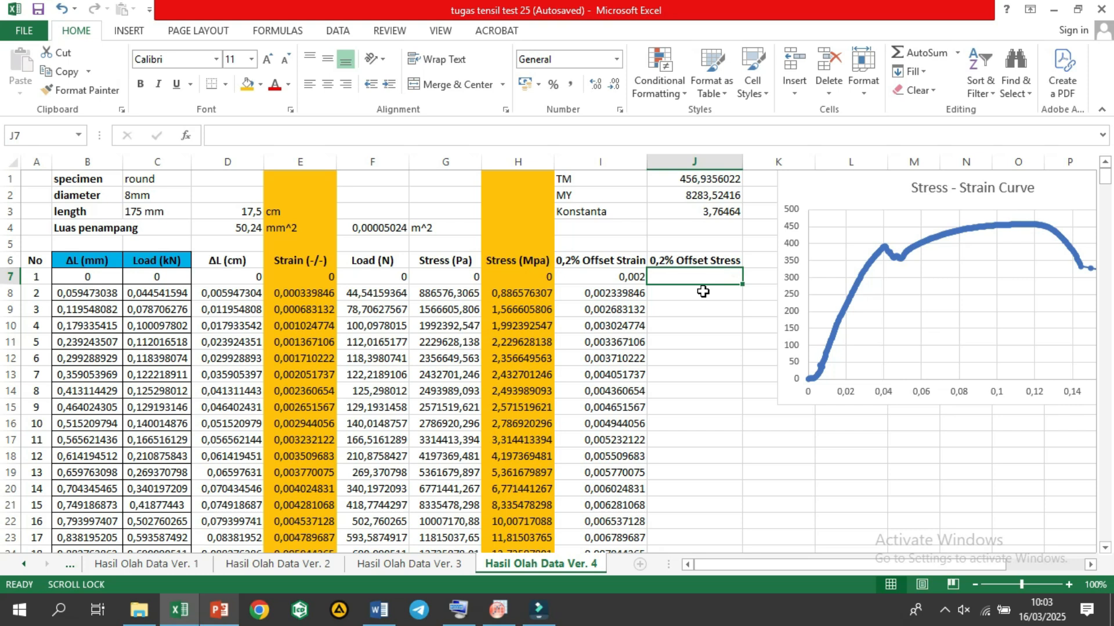
{"action": "type", "text": "="}
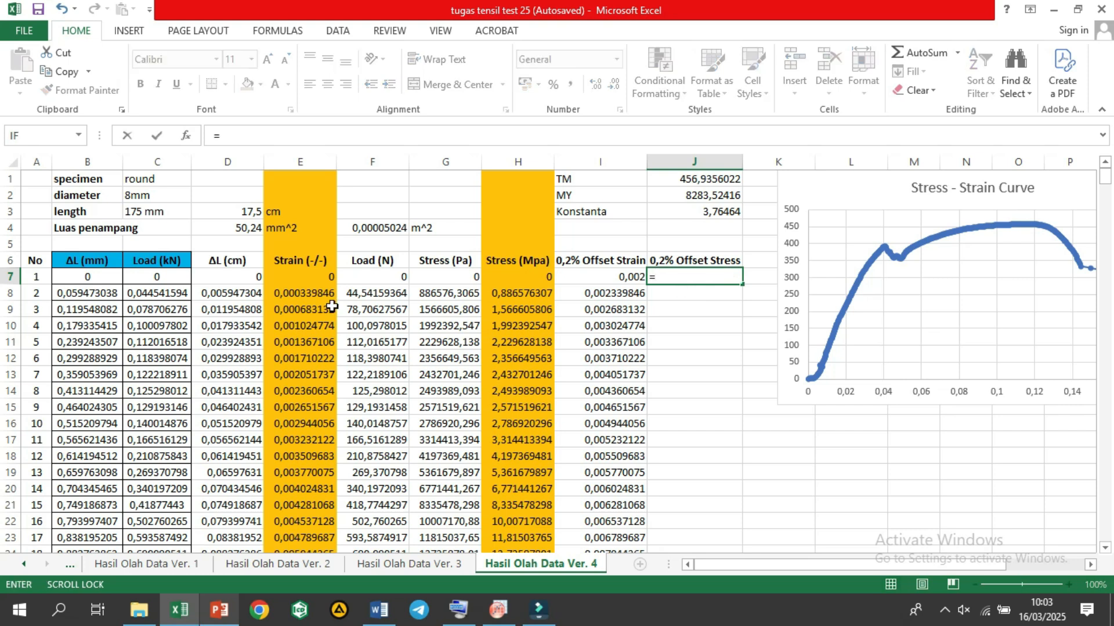
{"action": "left_click", "coordinate": [325, 280]}
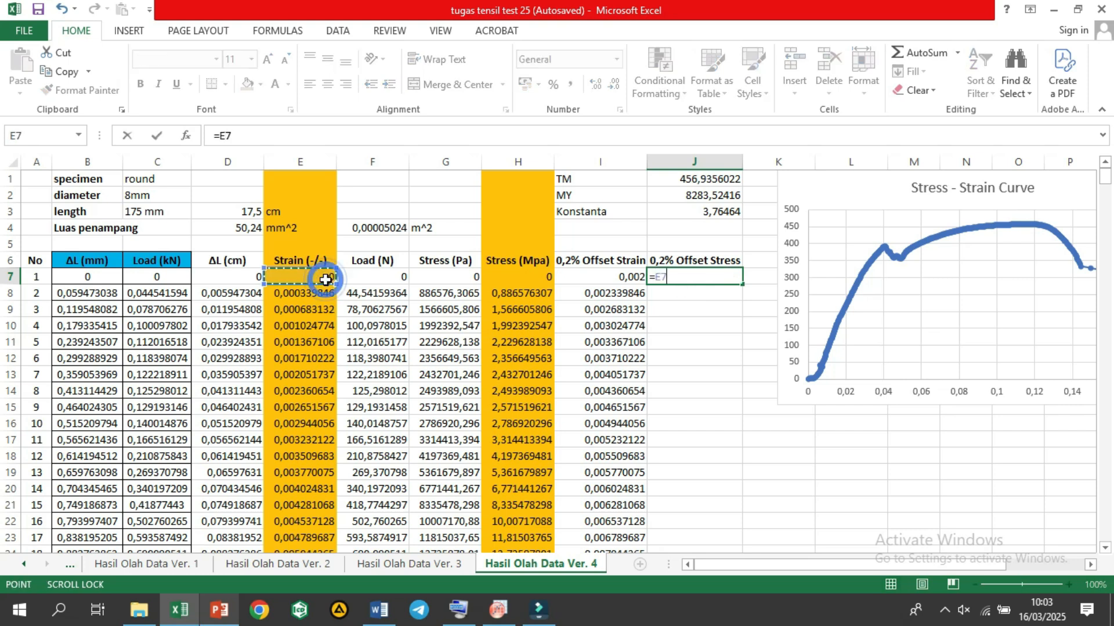
{"action": "type", "text": "*"}
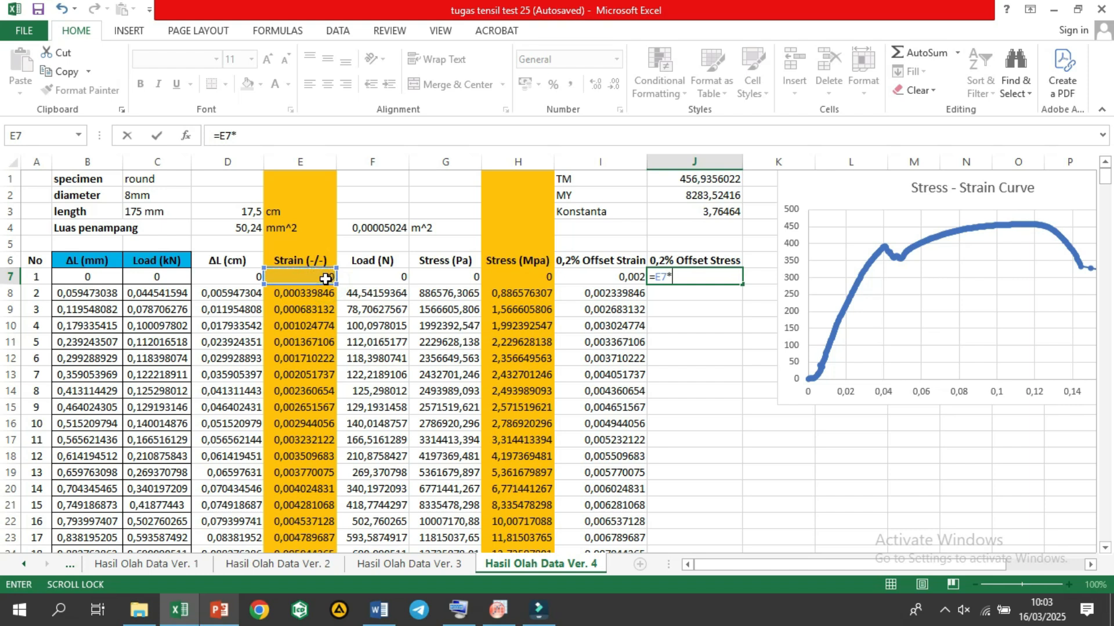
{"action": "left_click", "coordinate": [672, 191]}
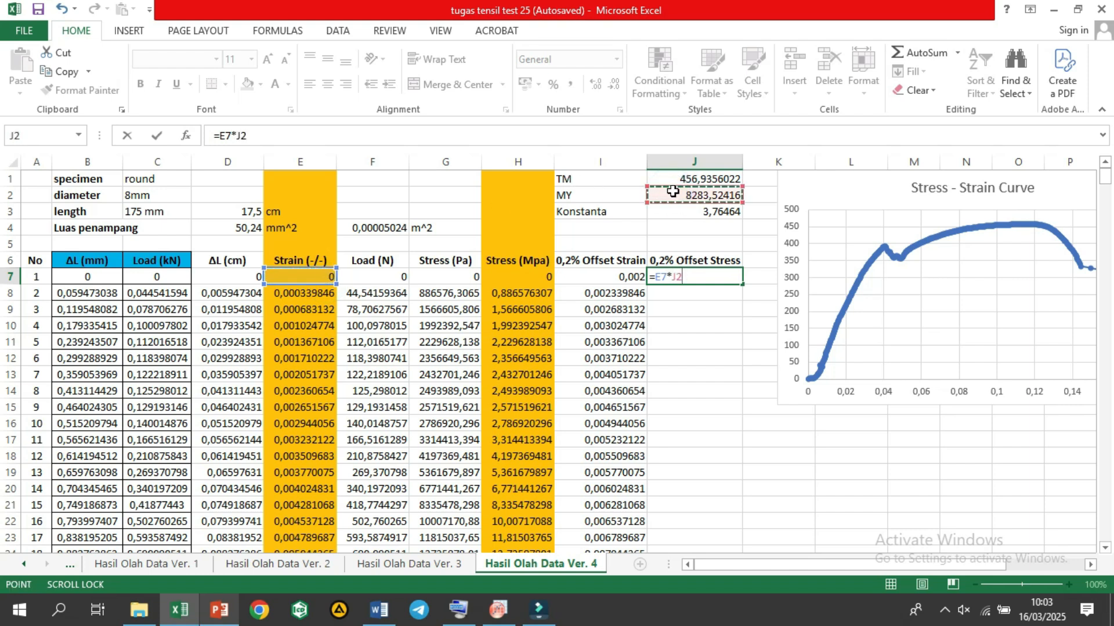
{"action": "type", "text": "+"}
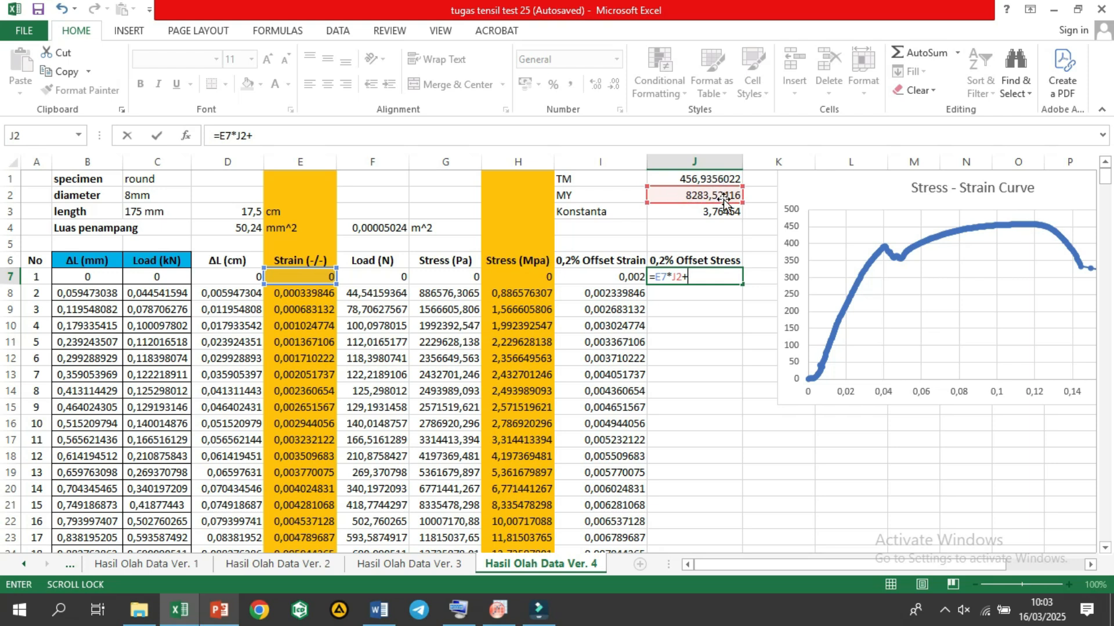
{"action": "left_click", "coordinate": [728, 213]}
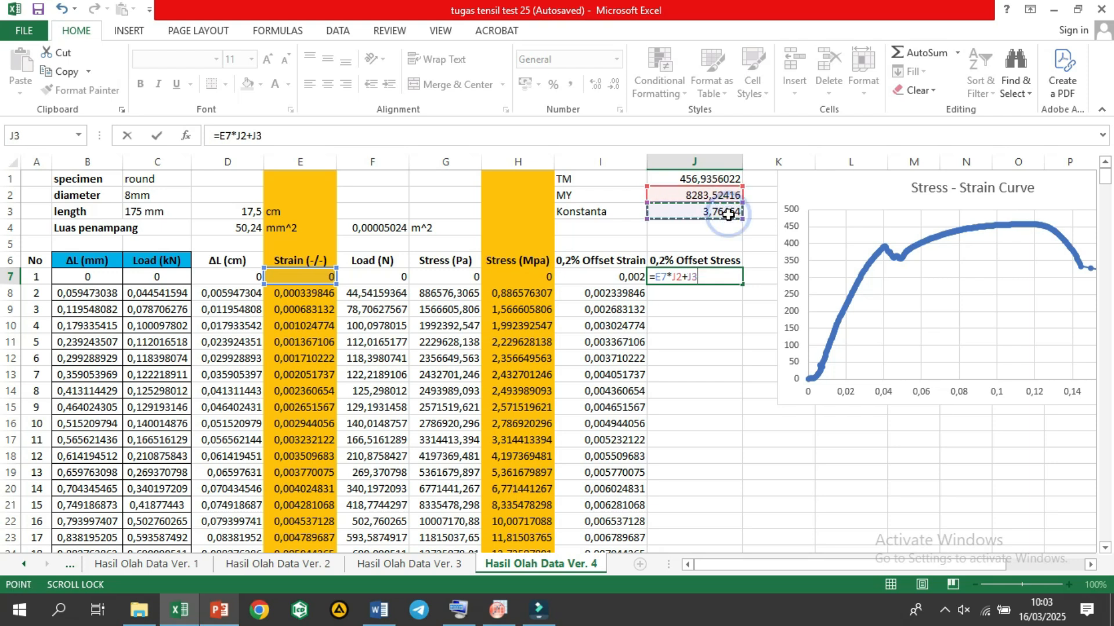
{"action": "key", "text": "Return"}
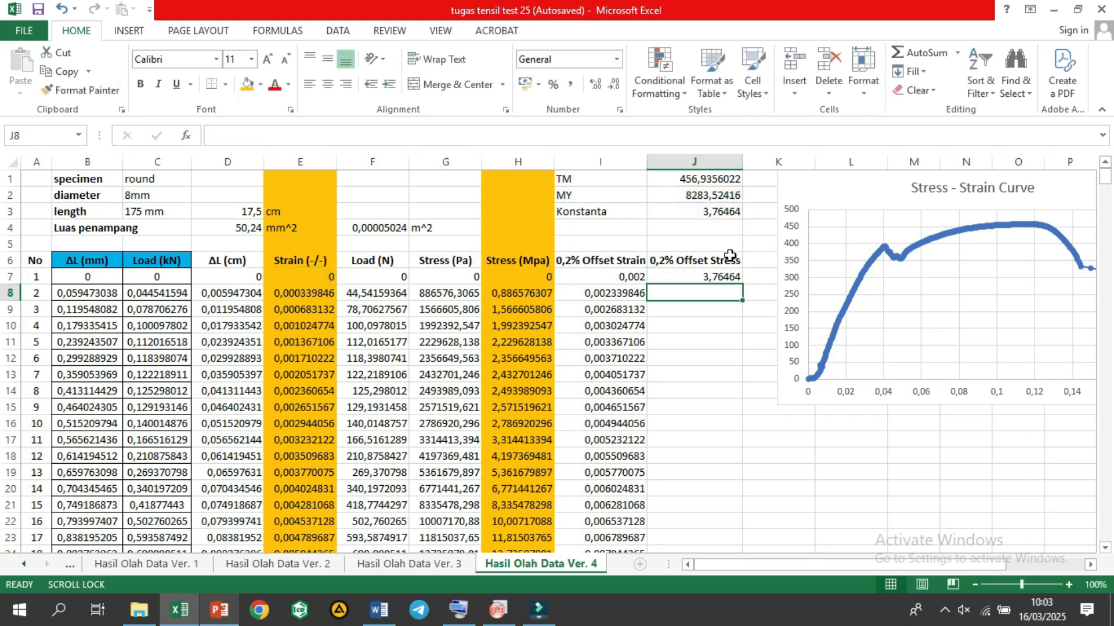
Step: Make the MY and Konstanta references absolute in the J7 formula so it reads =E7*$J$2+$J$3
{"action": "left_click", "coordinate": [718, 276]}
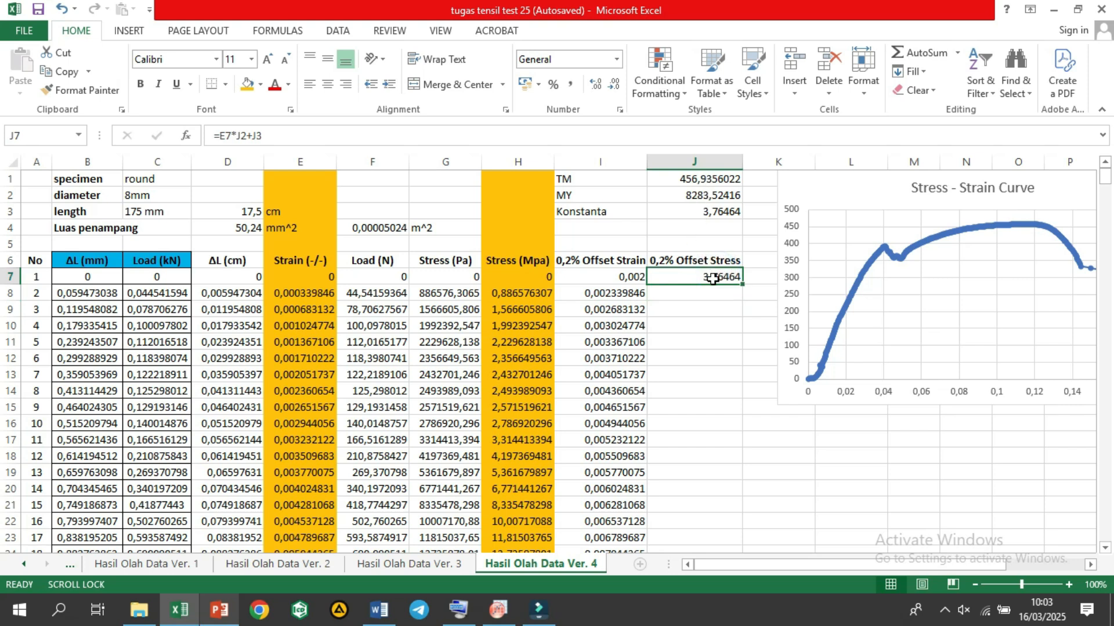
{"action": "left_click", "coordinate": [239, 135]}
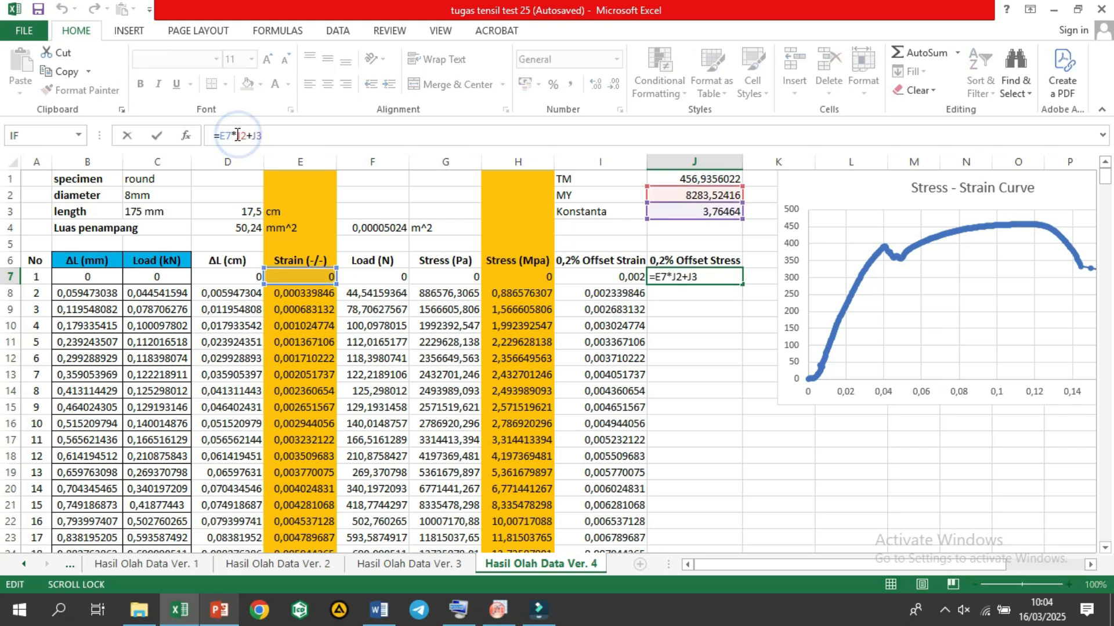
{"action": "key", "text": "F4"}
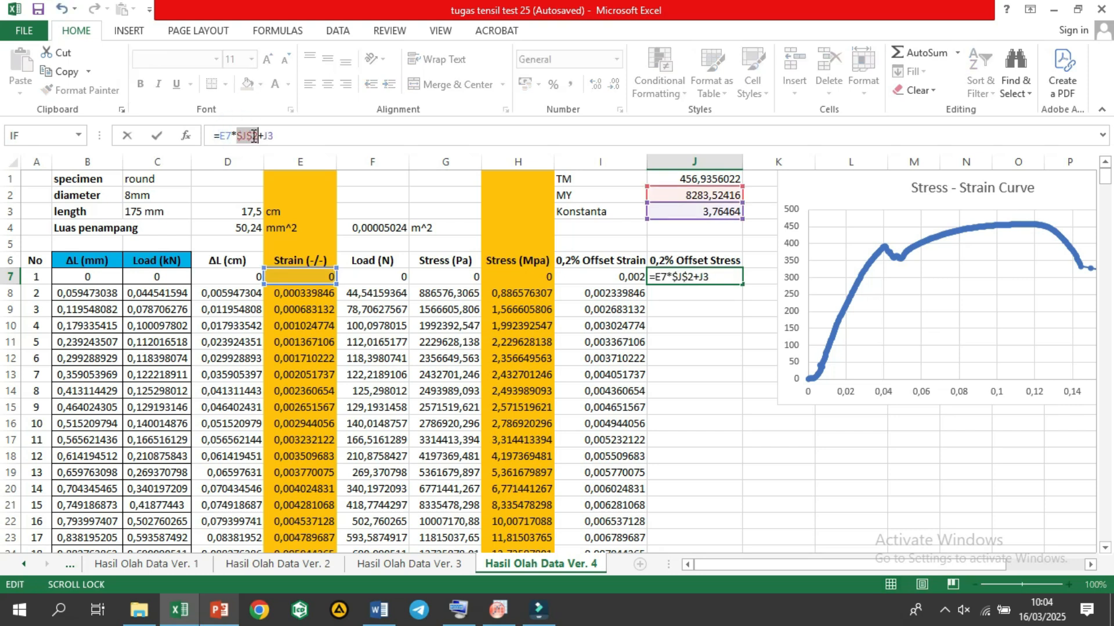
{"action": "left_click", "coordinate": [272, 138]}
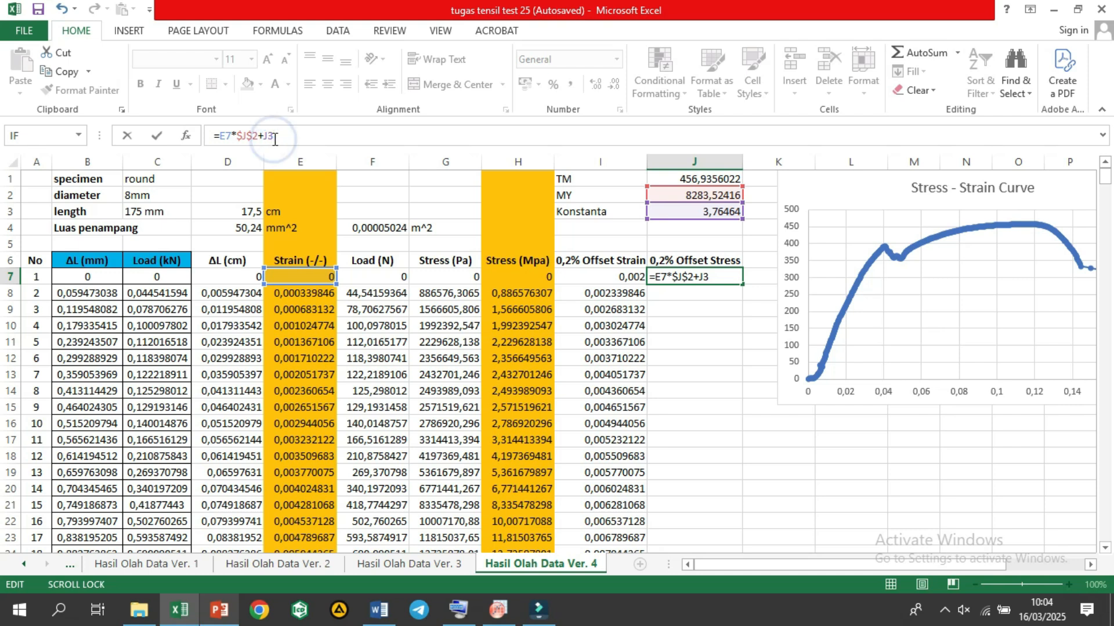
{"action": "key", "text": "F4"}
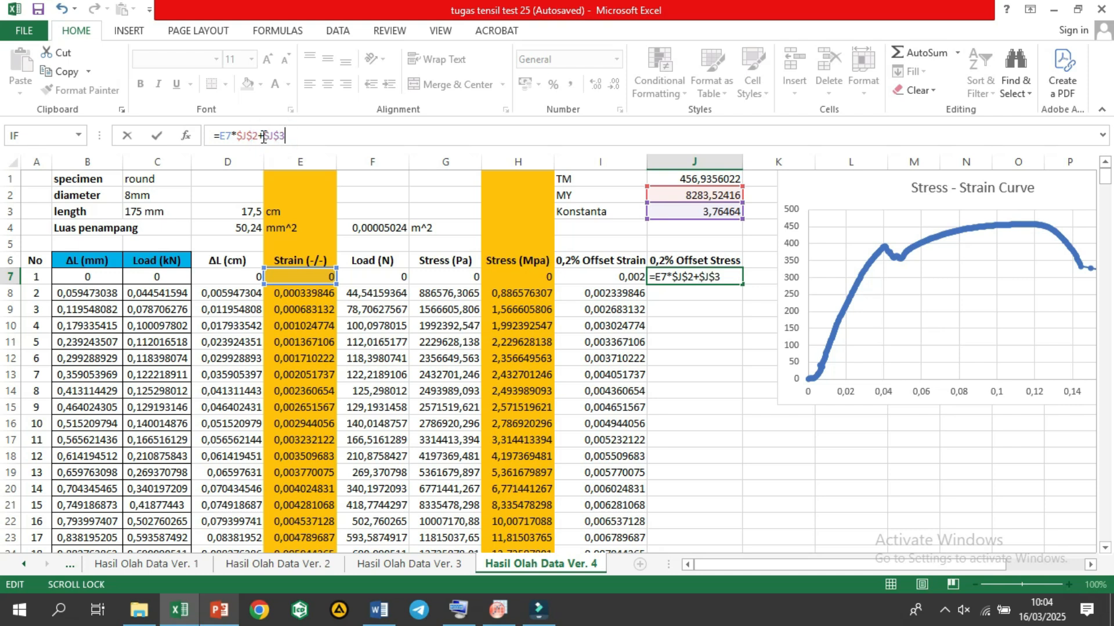
{"action": "key", "text": "Return"}
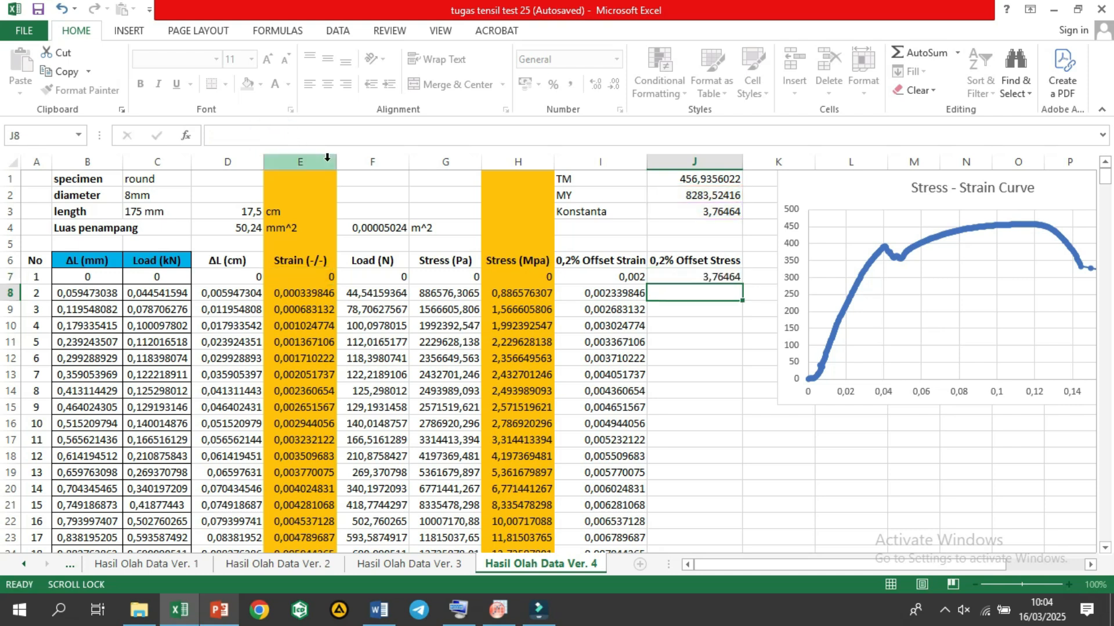
Step: Fill the offset stress formula from J7 down the whole 0,2% Offset Stress column
{"action": "left_click", "coordinate": [724, 278]}
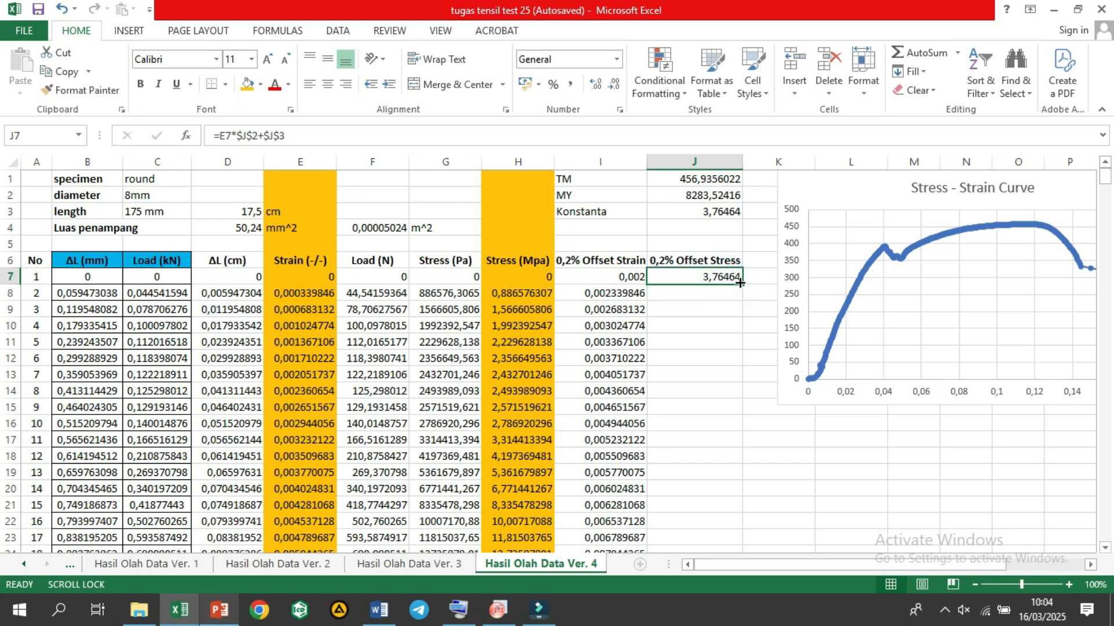
{"action": "key", "text": "ctrl+shift+Down"}
{"action": "double_click", "coordinate": [740, 283]}
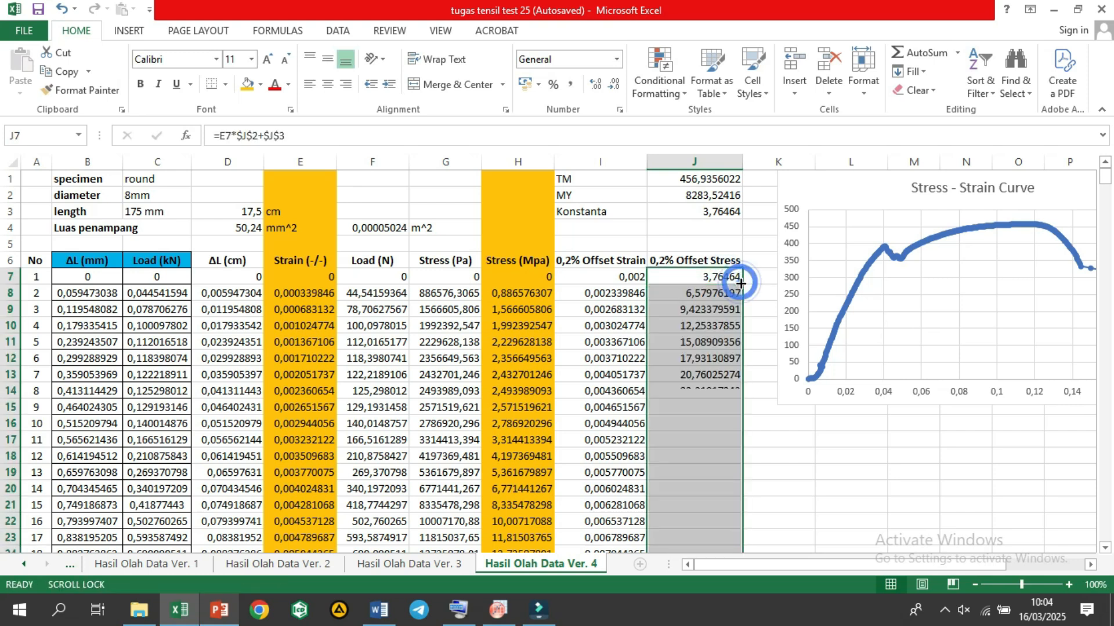
{"action": "left_click", "coordinate": [748, 322]}
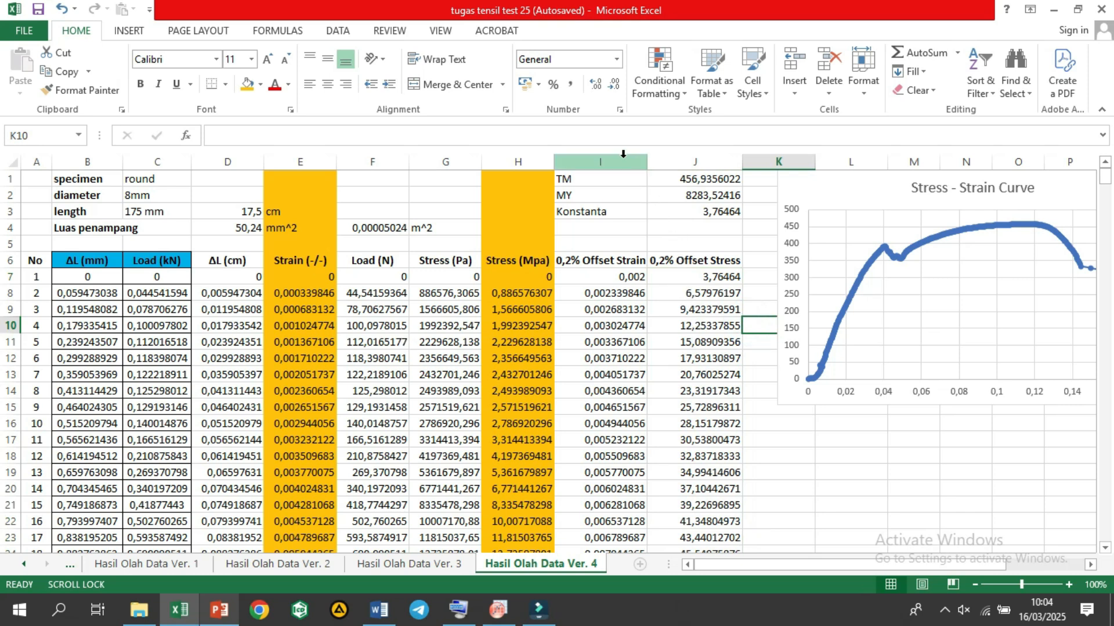
Step: Shade the whole columns I and J with the standard light green fill color
{"action": "left_click_drag", "start_coordinate": [619, 157], "coordinate": [696, 161]}
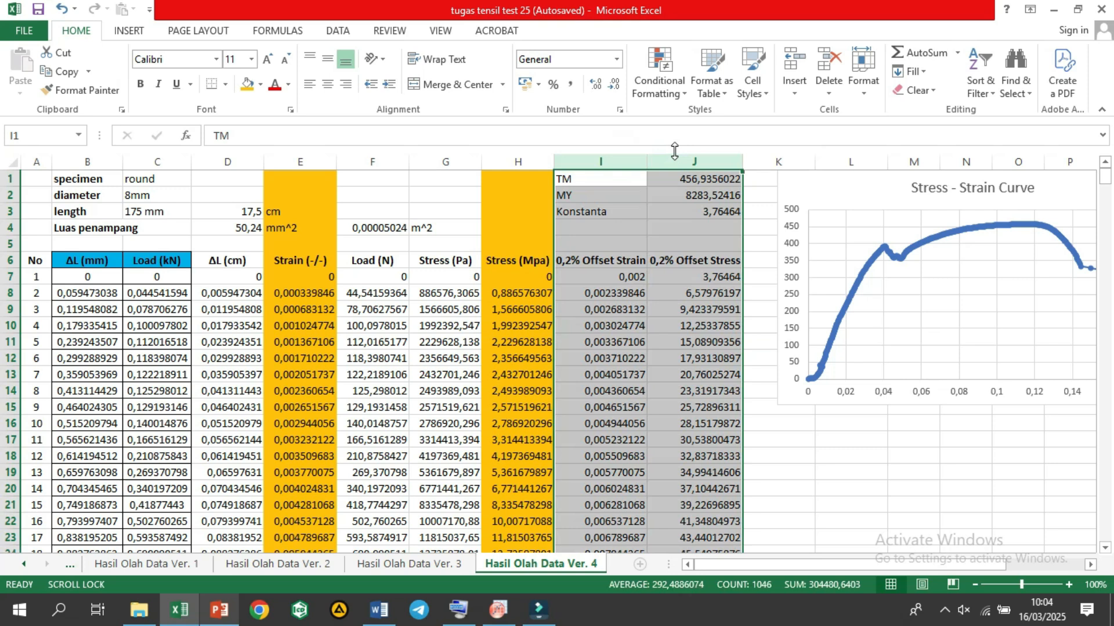
{"action": "left_click", "coordinate": [262, 85]}
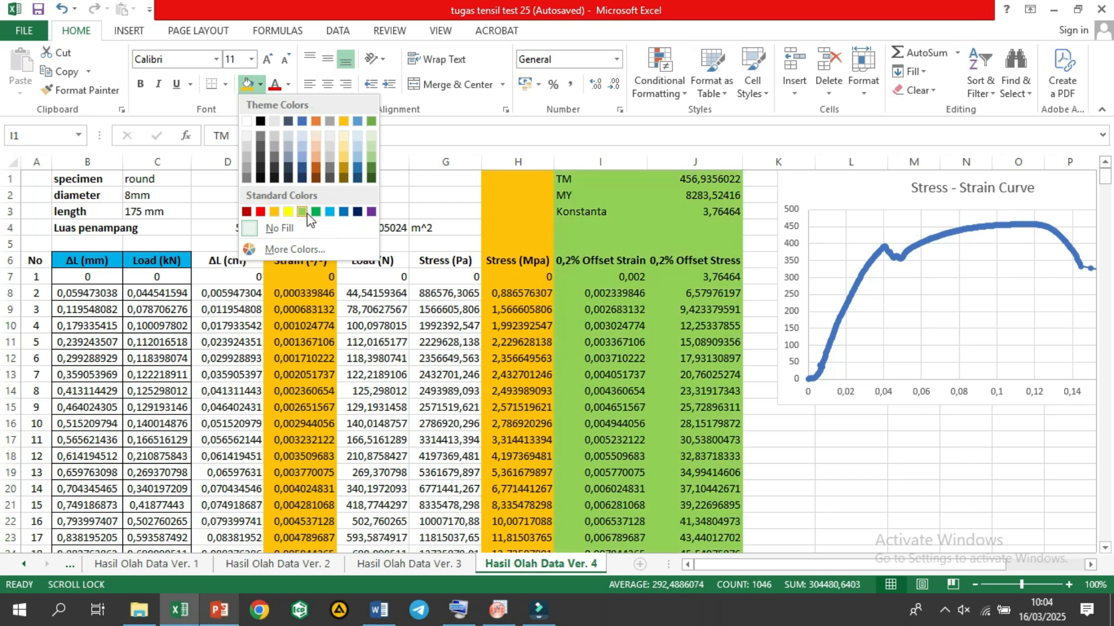
{"action": "left_click", "coordinate": [302, 211]}
{"action": "left_click", "coordinate": [587, 275]}
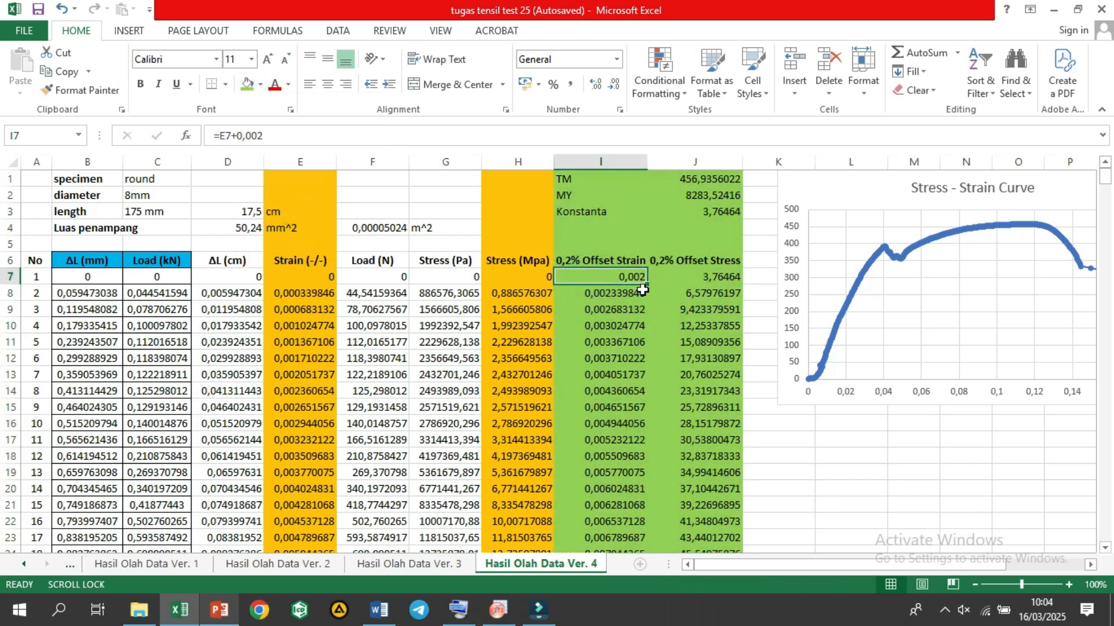
Step: Examine the measured stress and strain values against the 0,2% offset columns down the data rows
{"action": "scroll", "coordinate": [643, 290], "scroll_direction": "down", "scroll_amount": 3}
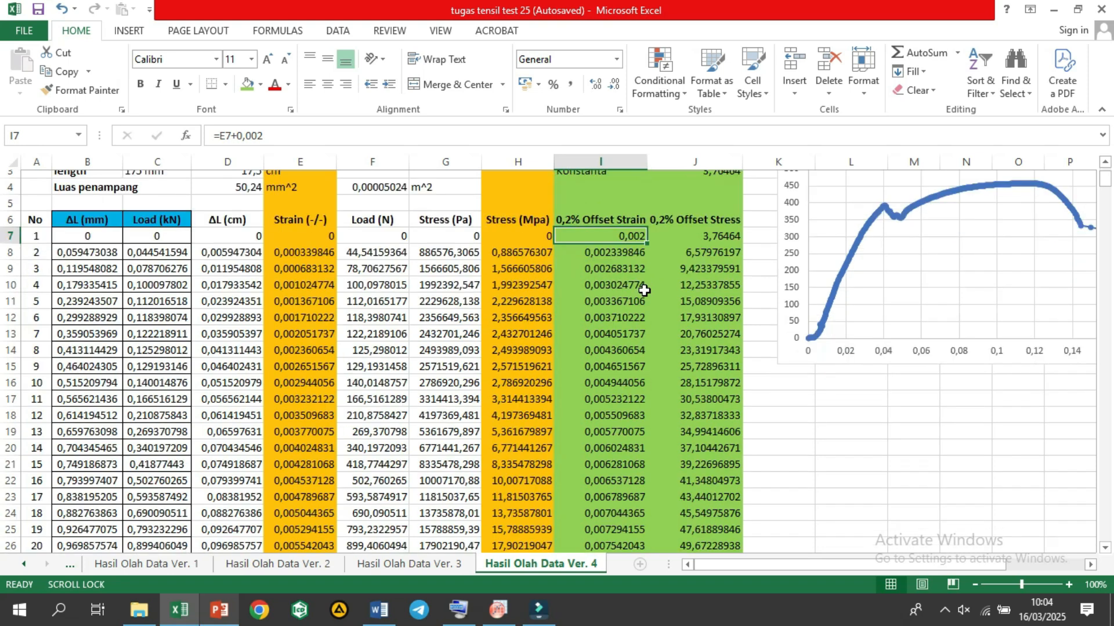
{"action": "scroll", "coordinate": [644, 290], "scroll_direction": "up", "scroll_amount": 2}
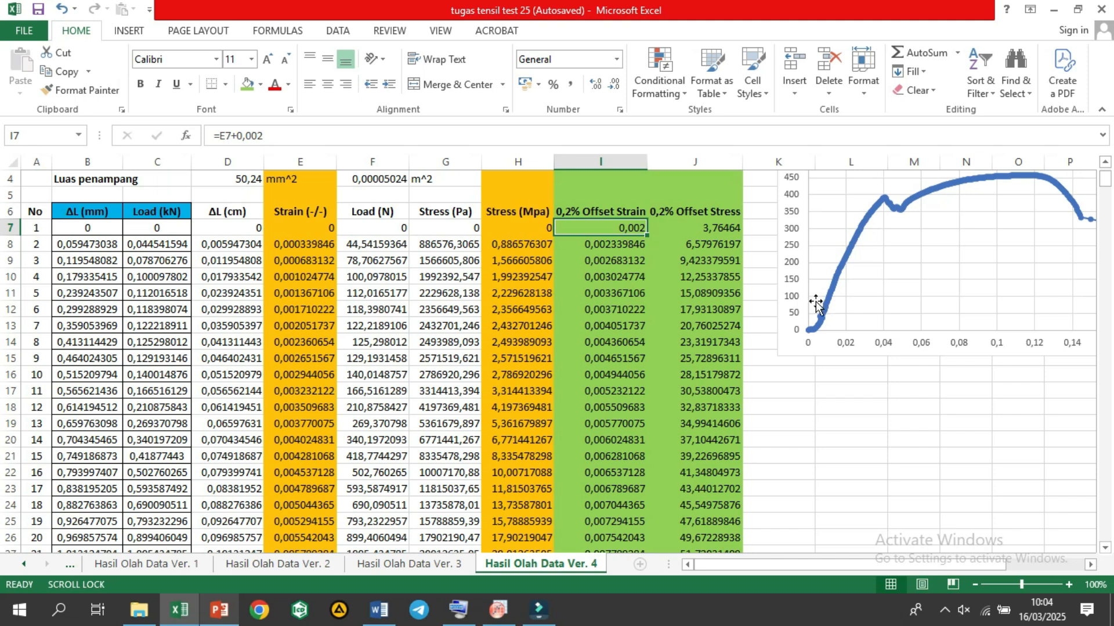
{"action": "scroll", "coordinate": [732, 389], "scroll_direction": "down", "scroll_amount": 3}
{"action": "scroll", "coordinate": [732, 389], "scroll_direction": "down", "scroll_amount": 3}
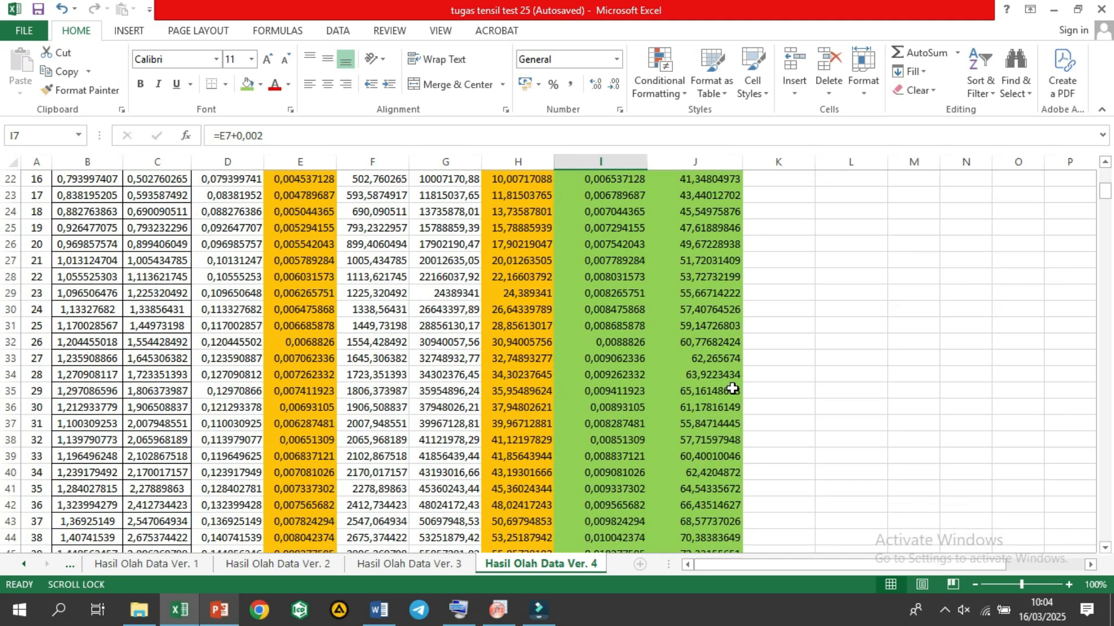
{"action": "scroll", "coordinate": [732, 388], "scroll_direction": "down", "scroll_amount": 10}
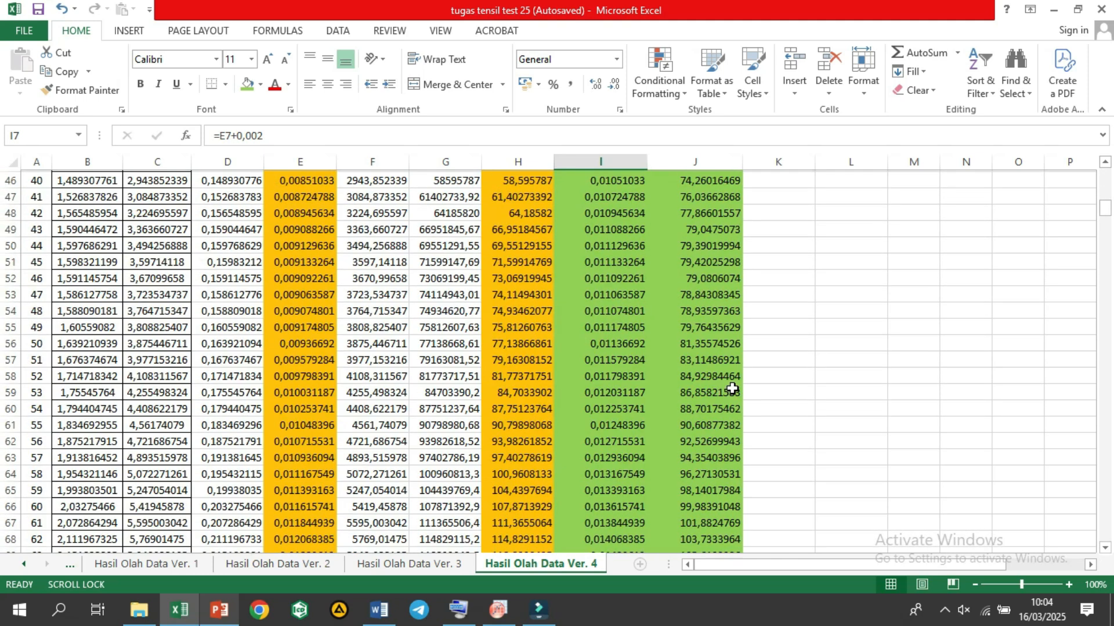
{"action": "scroll", "coordinate": [732, 389], "scroll_direction": "down", "scroll_amount": 1}
{"action": "scroll", "coordinate": [732, 388], "scroll_direction": "down", "scroll_amount": 12}
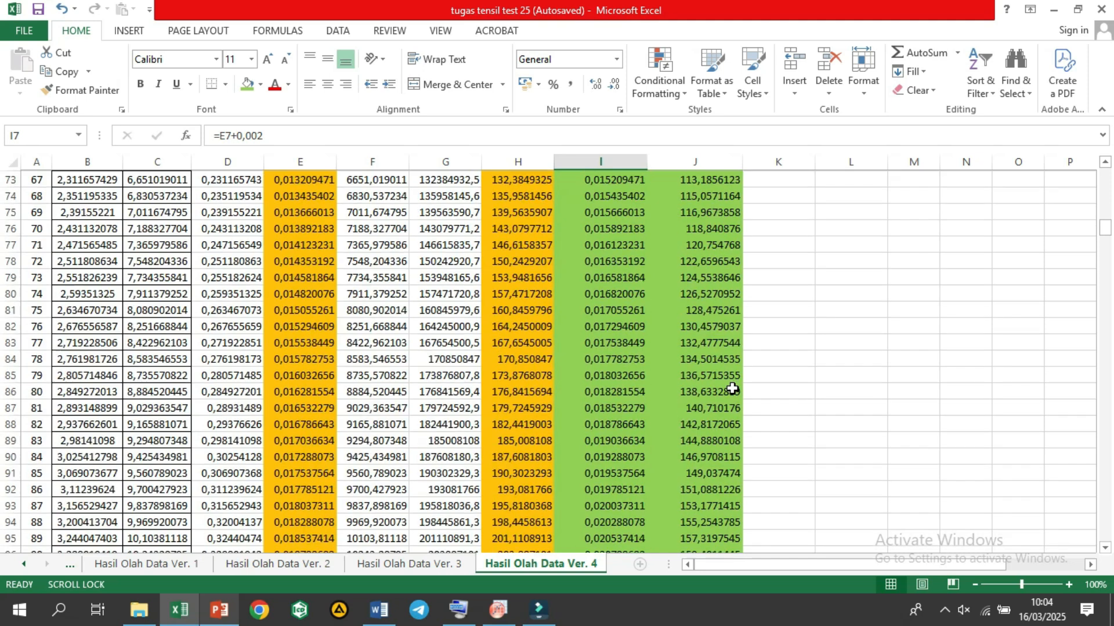
{"action": "scroll", "coordinate": [732, 388], "scroll_direction": "down", "scroll_amount": 6}
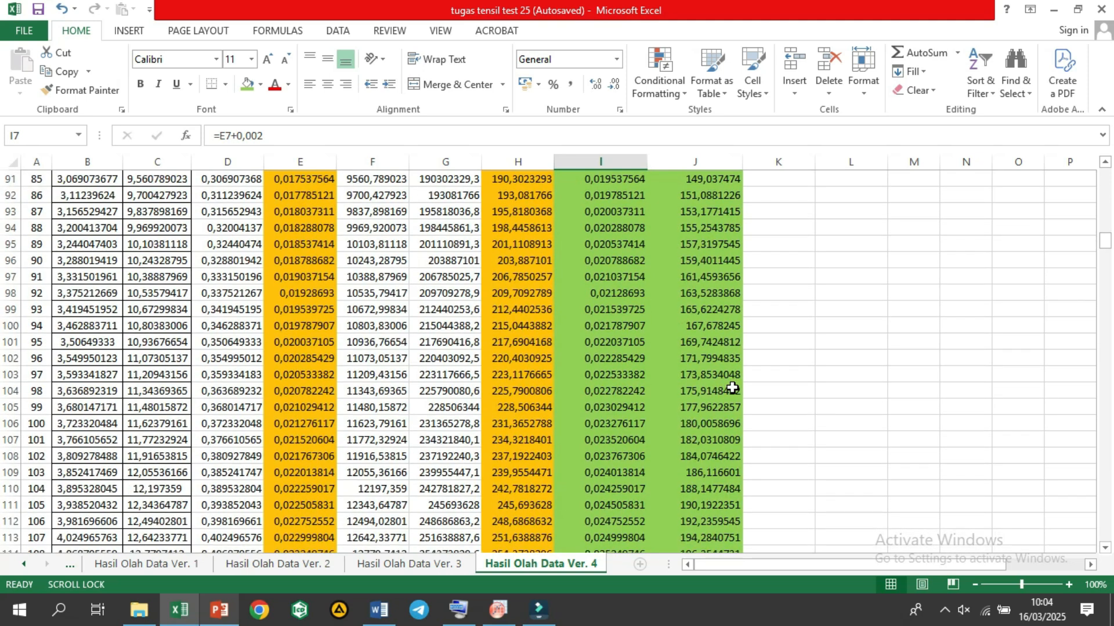
{"action": "scroll", "coordinate": [733, 381], "scroll_direction": "down", "scroll_amount": 3}
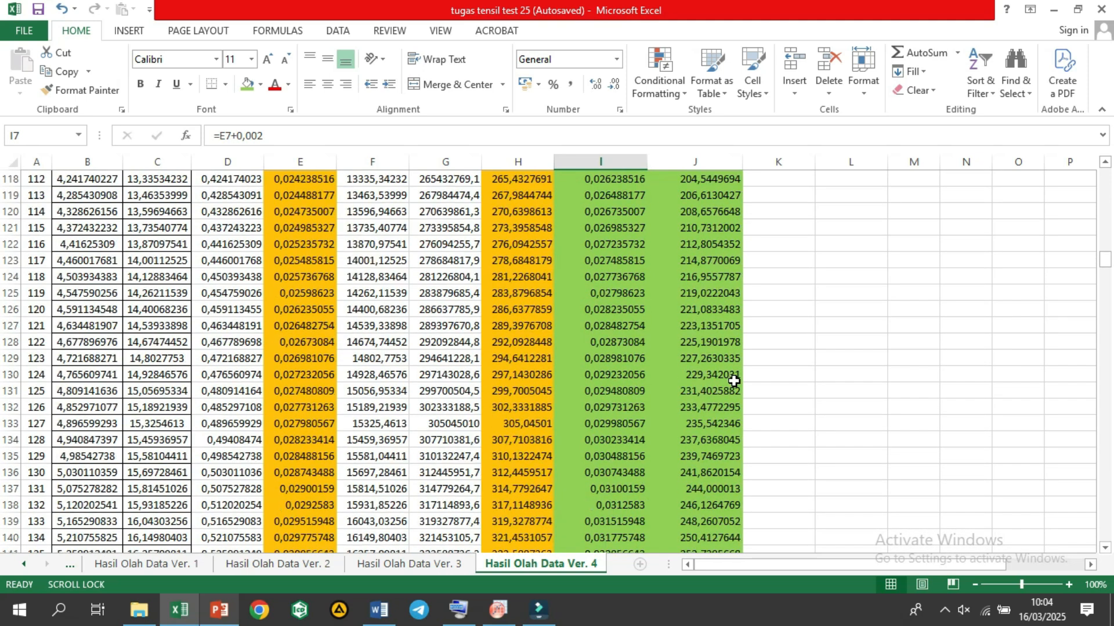
{"action": "scroll", "coordinate": [439, 452], "scroll_direction": "down", "scroll_amount": 4}
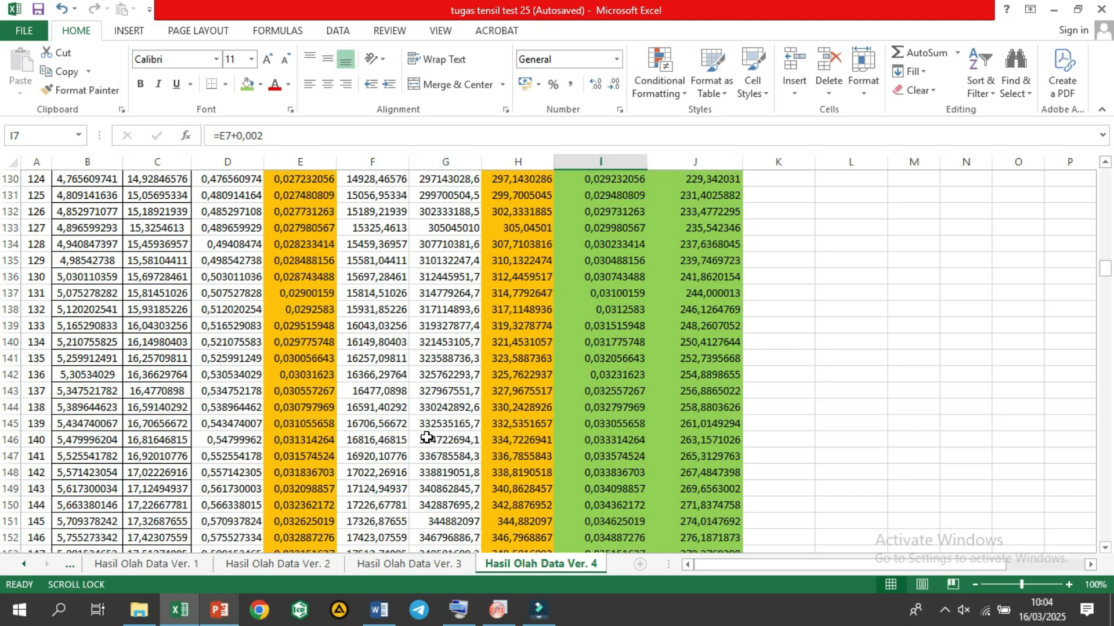
{"action": "scroll", "coordinate": [426, 437], "scroll_direction": "up", "scroll_amount": 3}
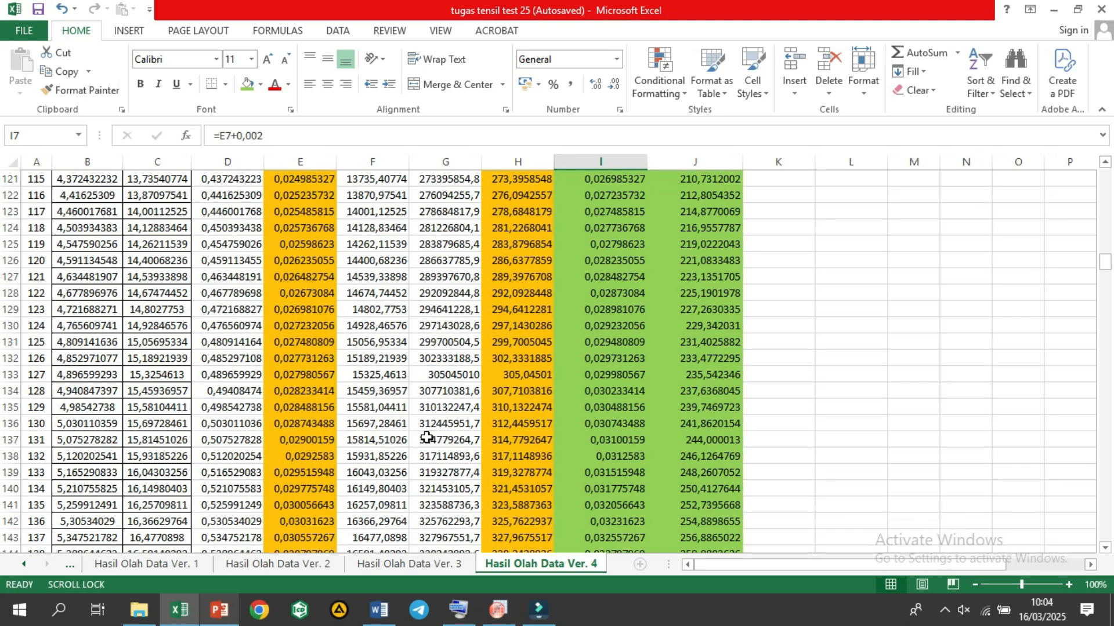
{"action": "scroll", "coordinate": [426, 437], "scroll_direction": "up", "scroll_amount": 3}
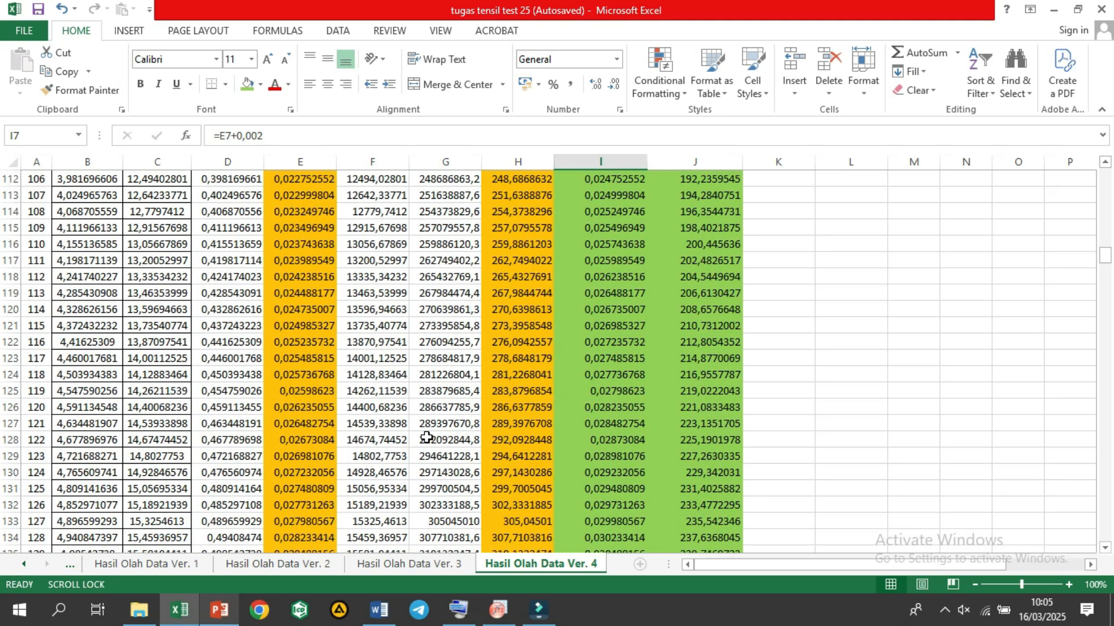
{"action": "scroll", "coordinate": [427, 438], "scroll_direction": "up", "scroll_amount": 1}
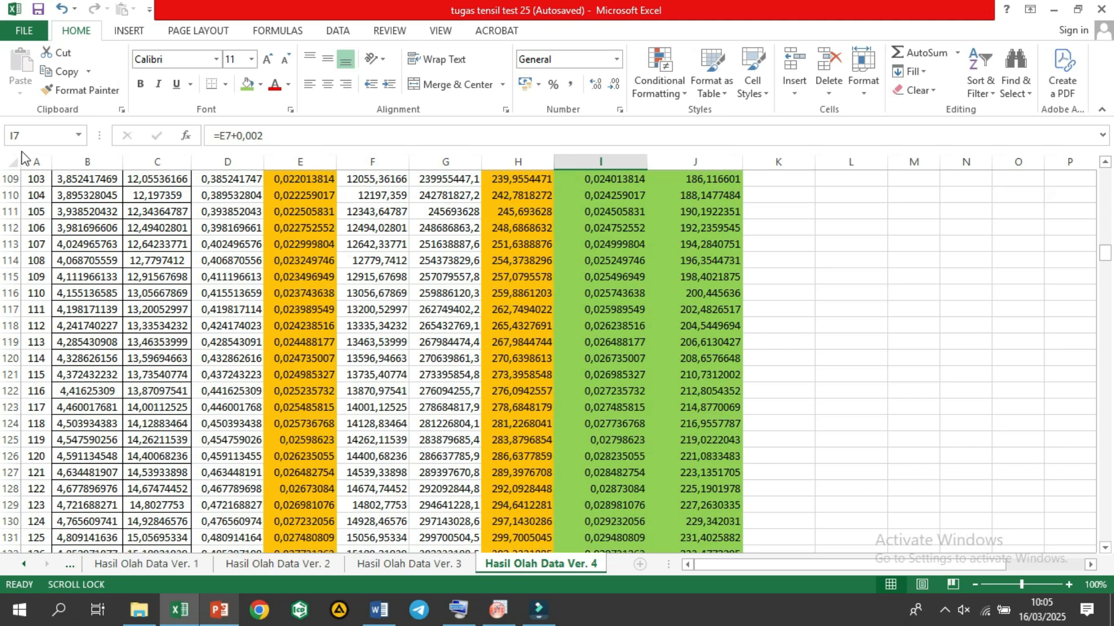
Step: Highlight the entire row 110 with the standard yellow fill color
{"action": "left_click", "coordinate": [2, 196]}
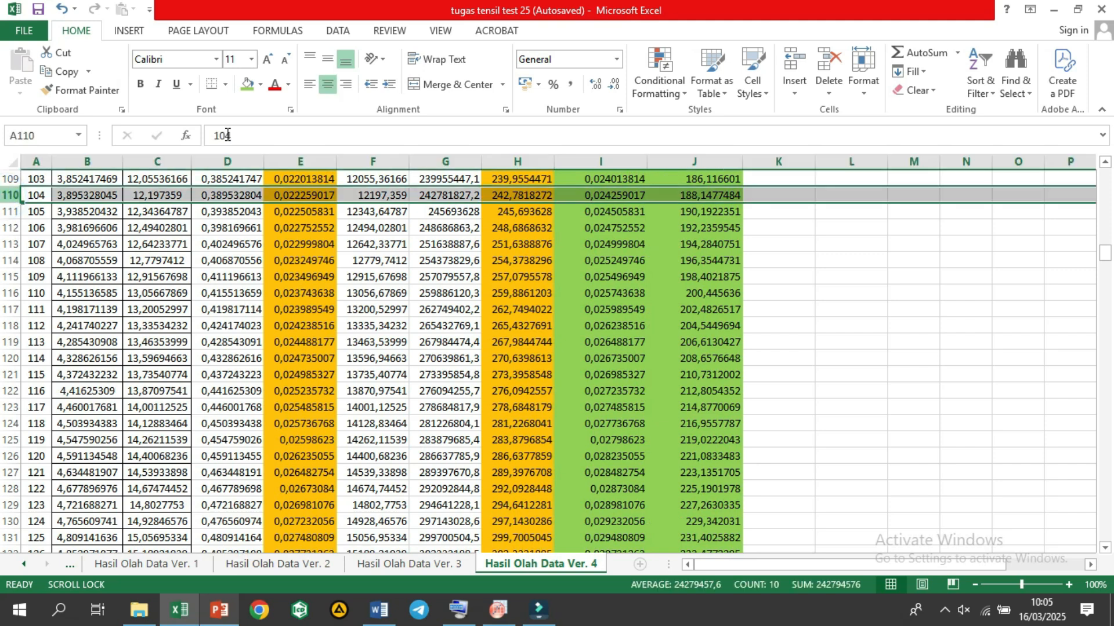
{"action": "left_click", "coordinate": [255, 87]}
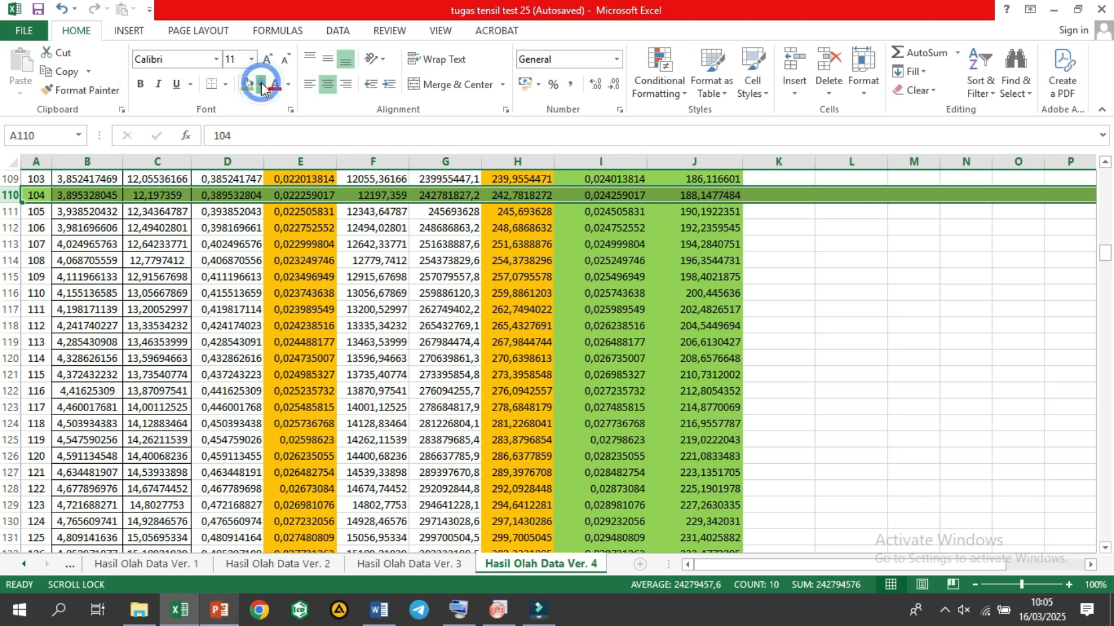
{"action": "left_click", "coordinate": [261, 85]}
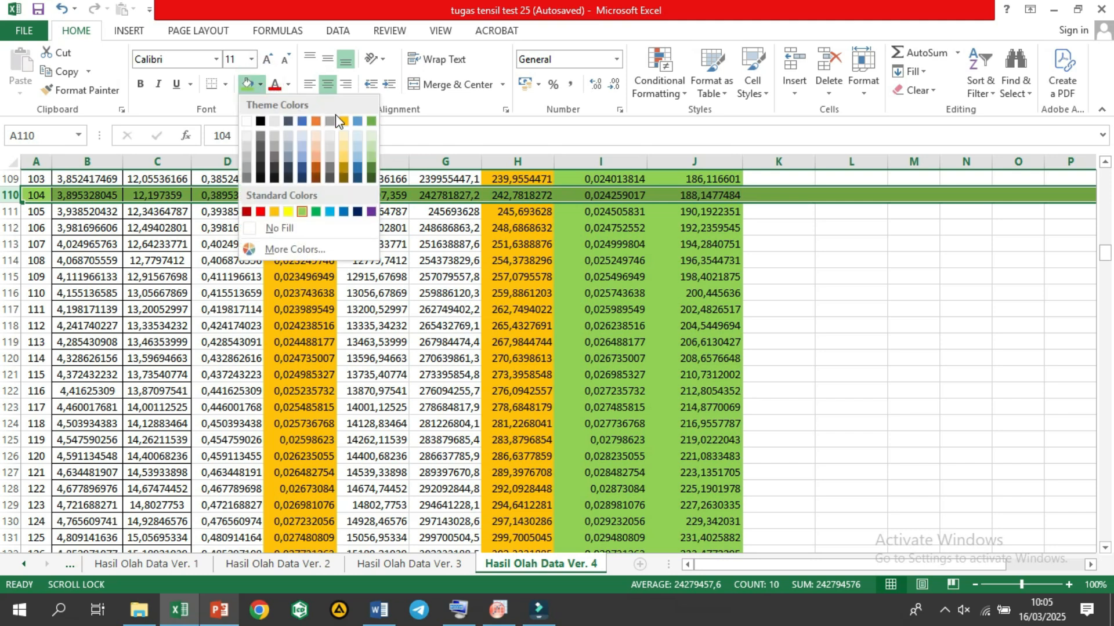
{"action": "left_click", "coordinate": [288, 212]}
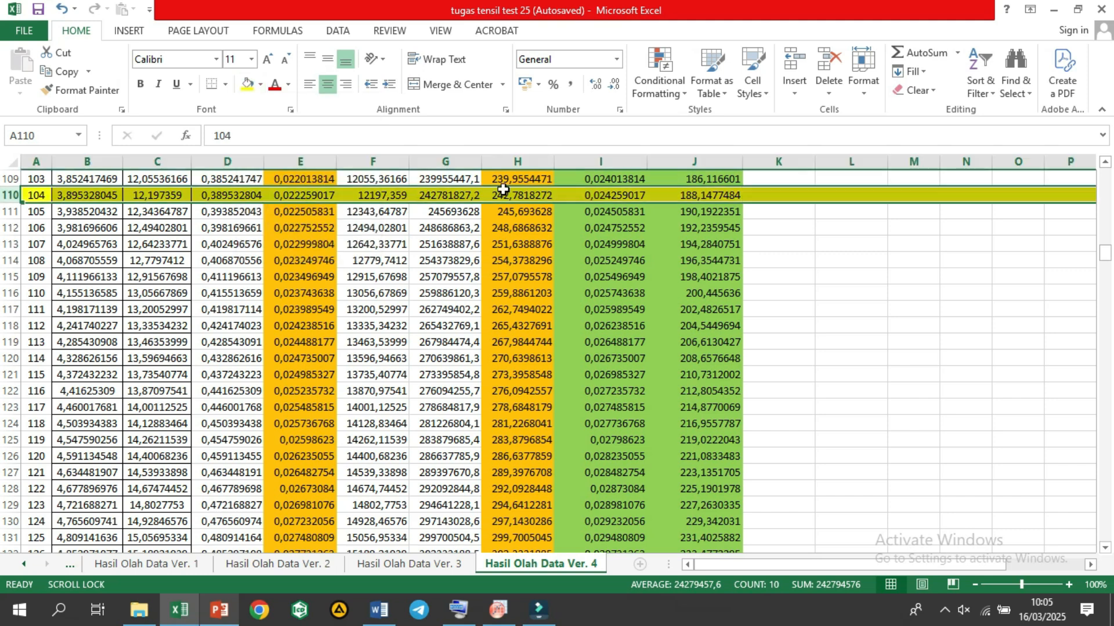
{"action": "left_click", "coordinate": [527, 195]}
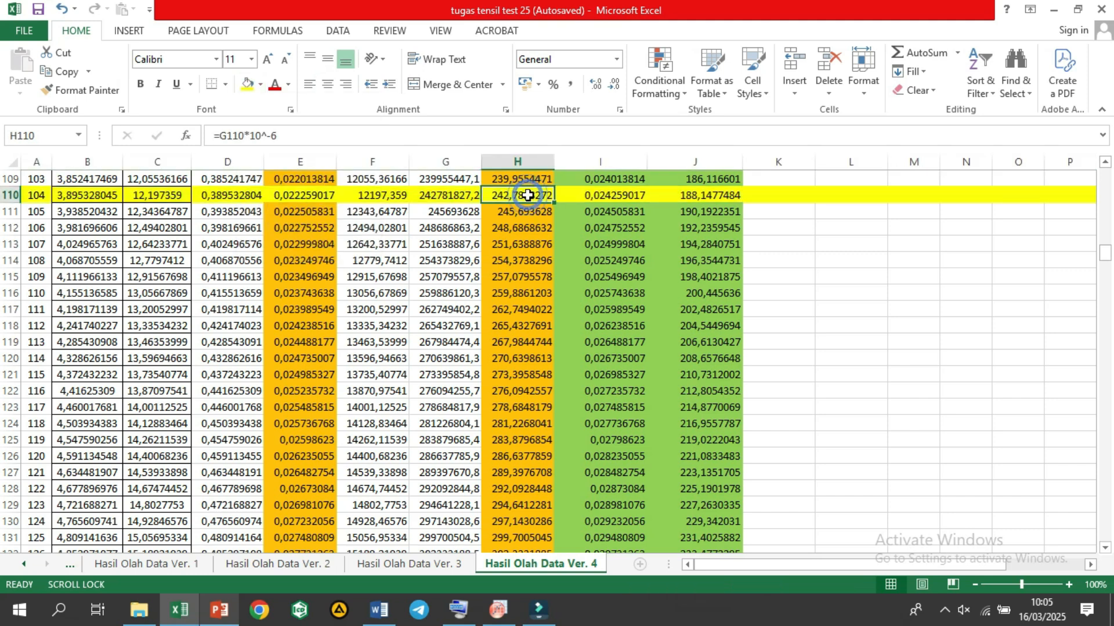
{"action": "left_click", "coordinate": [574, 199]}
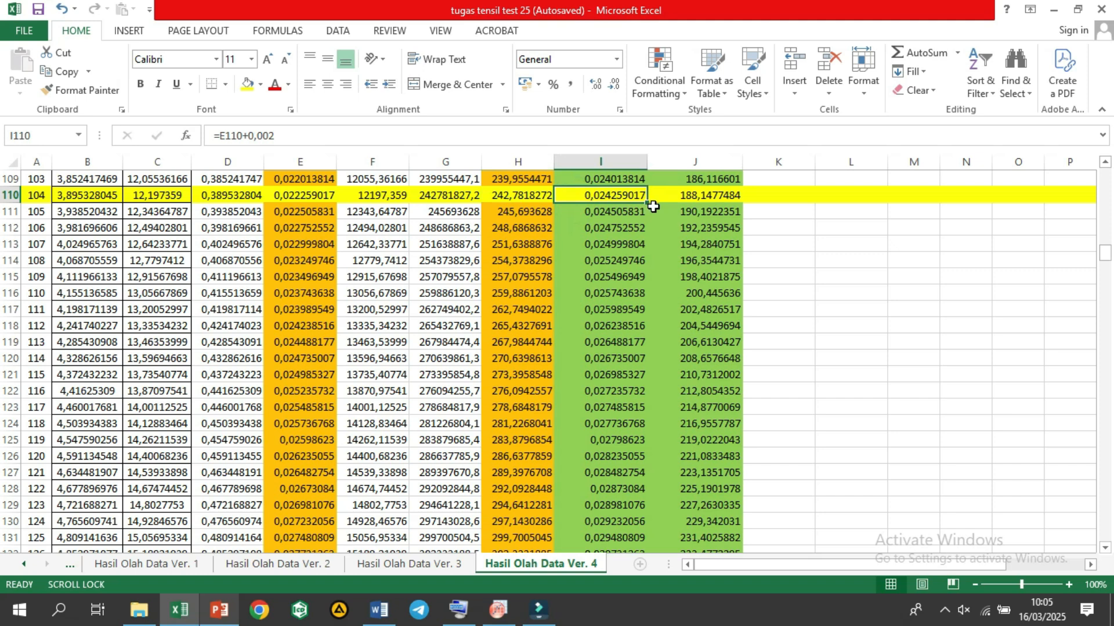
Step: Highlight the entire row 229 with the same yellow fill color as row 110
{"action": "scroll", "coordinate": [624, 293], "scroll_direction": "down", "scroll_amount": 2}
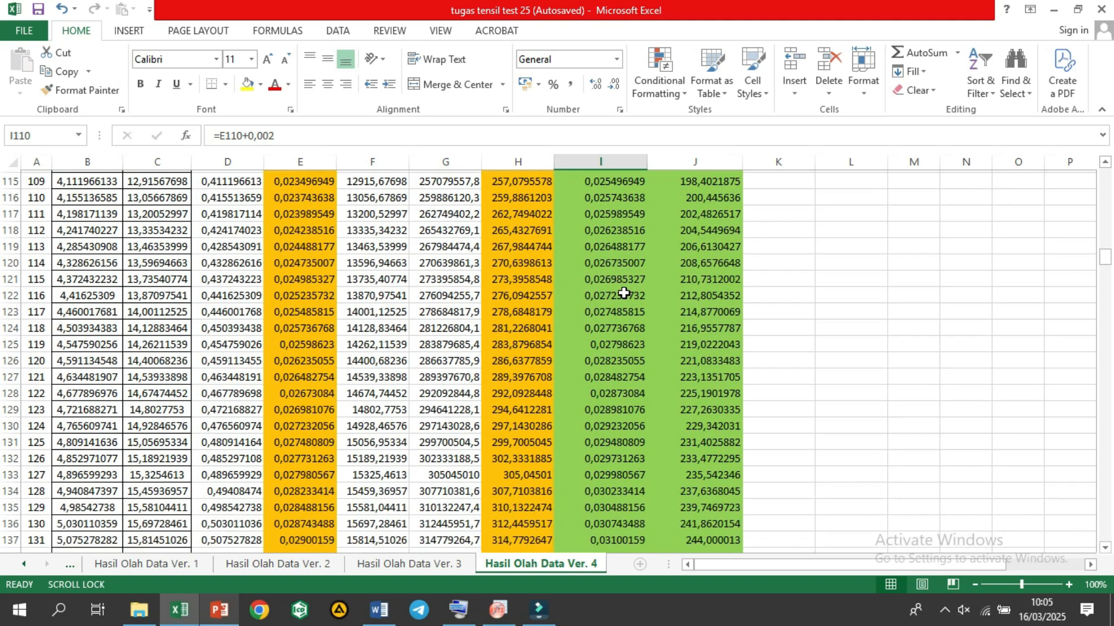
{"action": "scroll", "coordinate": [624, 293], "scroll_direction": "up", "scroll_amount": 3}
{"action": "scroll", "coordinate": [623, 293], "scroll_direction": "up", "scroll_amount": 2}
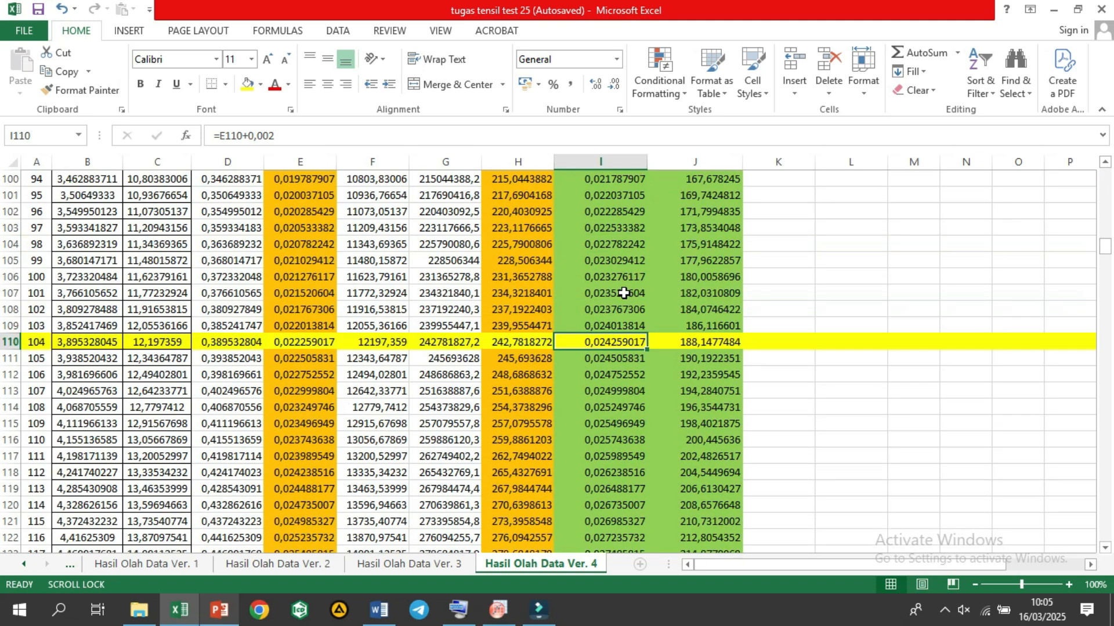
{"action": "scroll", "coordinate": [623, 293], "scroll_direction": "down", "scroll_amount": 4}
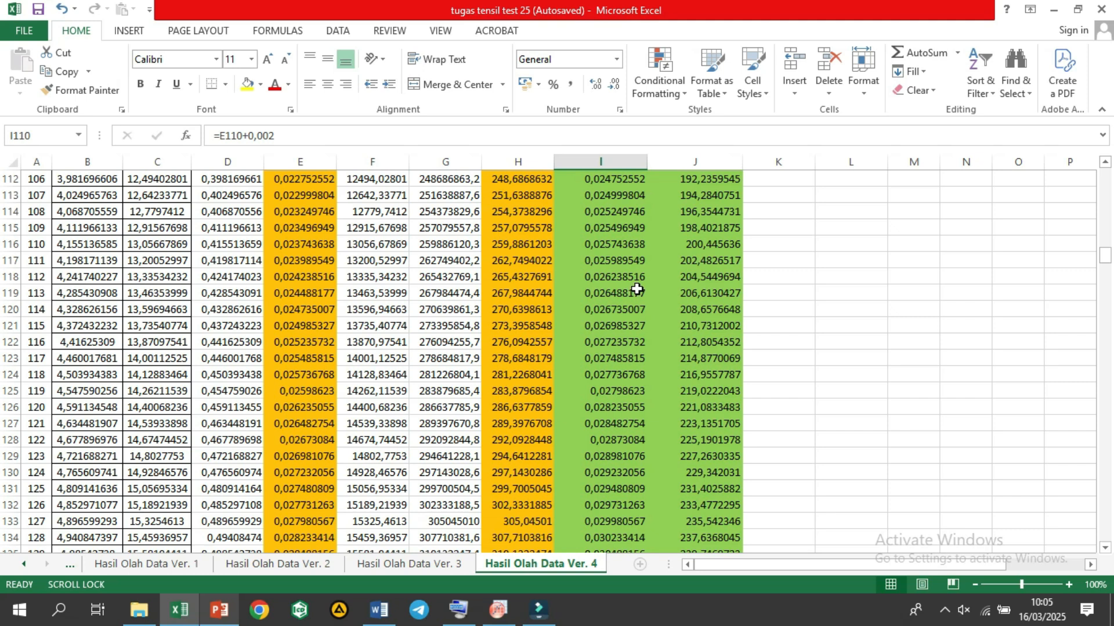
{"action": "scroll", "coordinate": [636, 288], "scroll_direction": "down", "scroll_amount": 1}
{"action": "scroll", "coordinate": [637, 288], "scroll_direction": "down", "scroll_amount": 5}
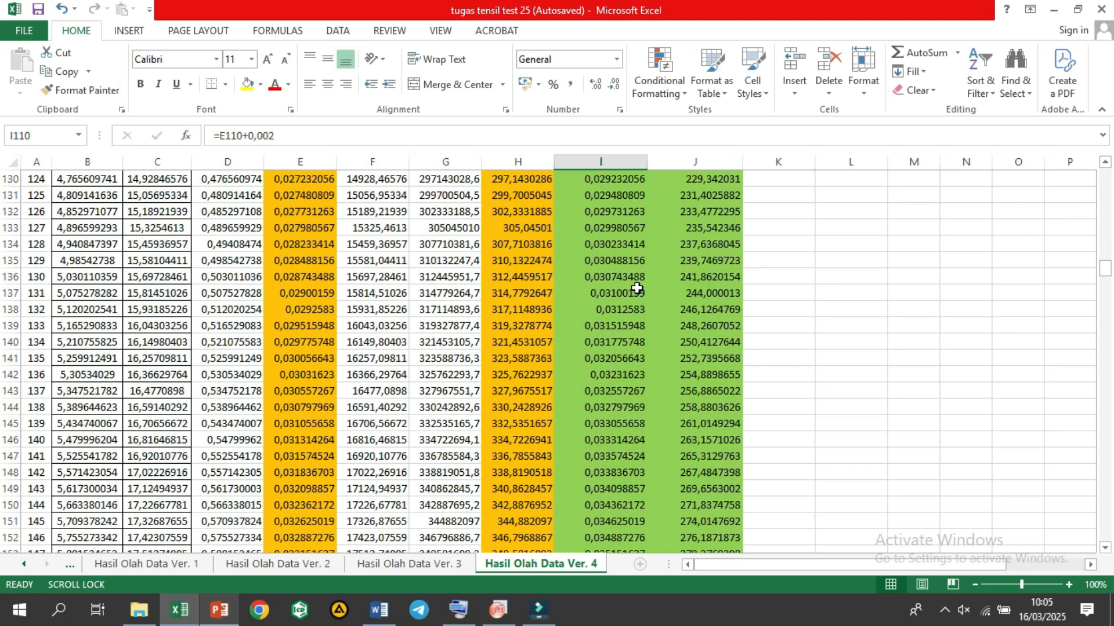
{"action": "scroll", "coordinate": [637, 288], "scroll_direction": "down", "scroll_amount": 5}
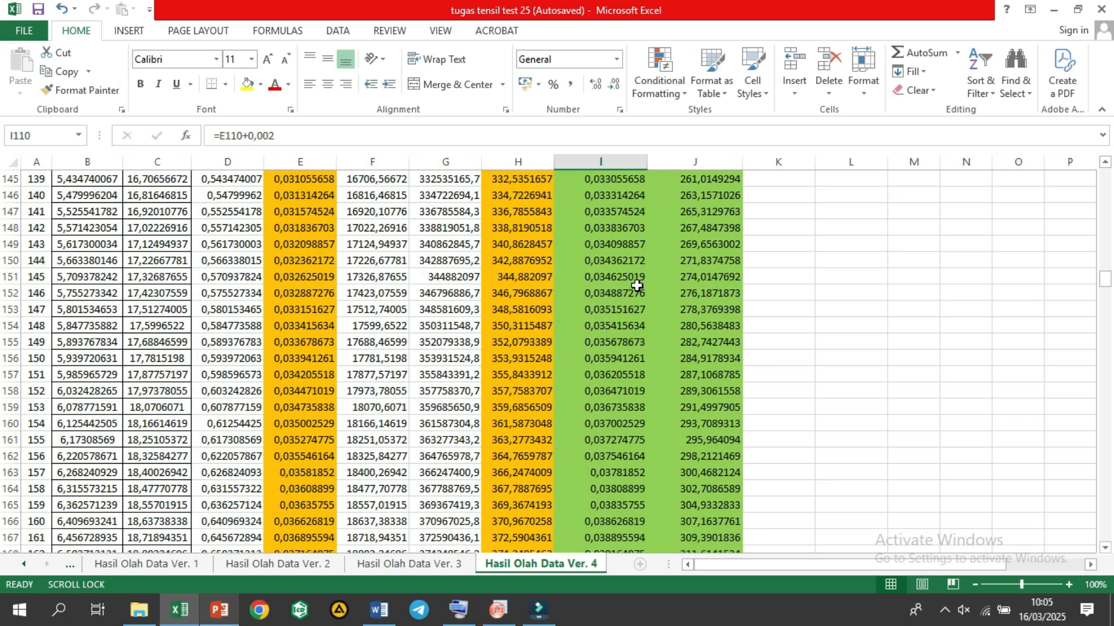
{"action": "scroll", "coordinate": [636, 286], "scroll_direction": "down", "scroll_amount": 2}
{"action": "scroll", "coordinate": [636, 285], "scroll_direction": "down", "scroll_amount": 6}
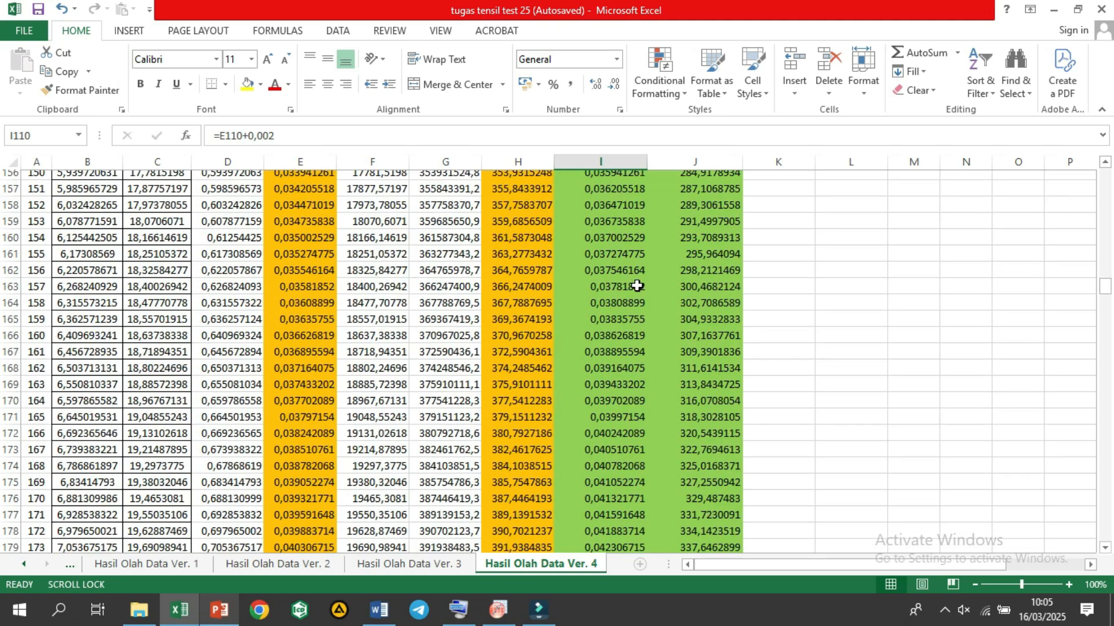
{"action": "scroll", "coordinate": [636, 286], "scroll_direction": "down", "scroll_amount": 3}
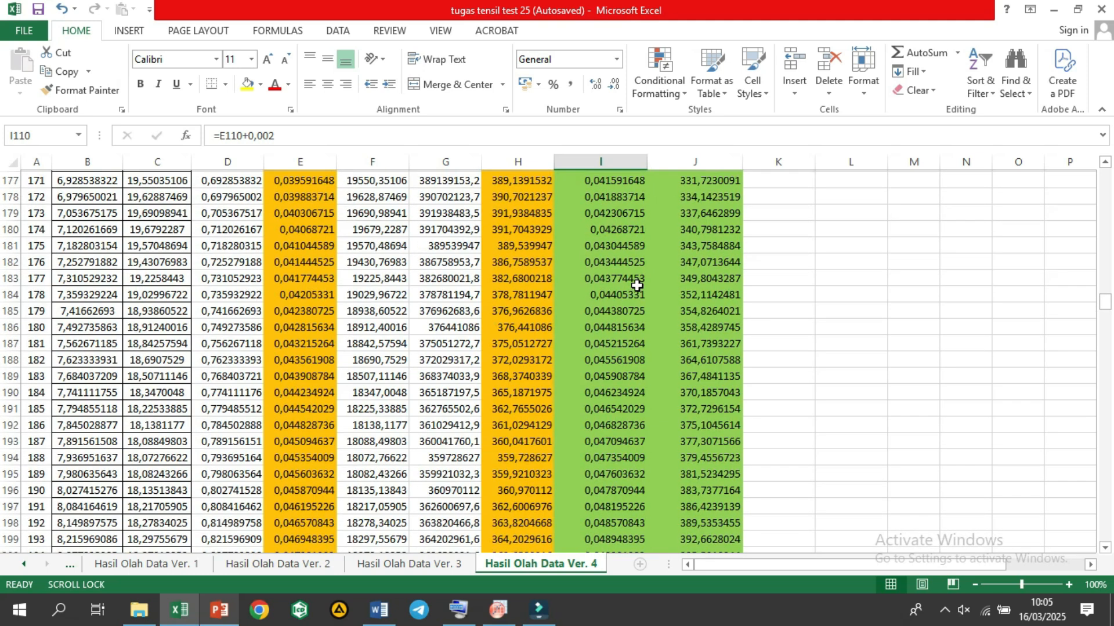
{"action": "scroll", "coordinate": [636, 285], "scroll_direction": "down", "scroll_amount": 6}
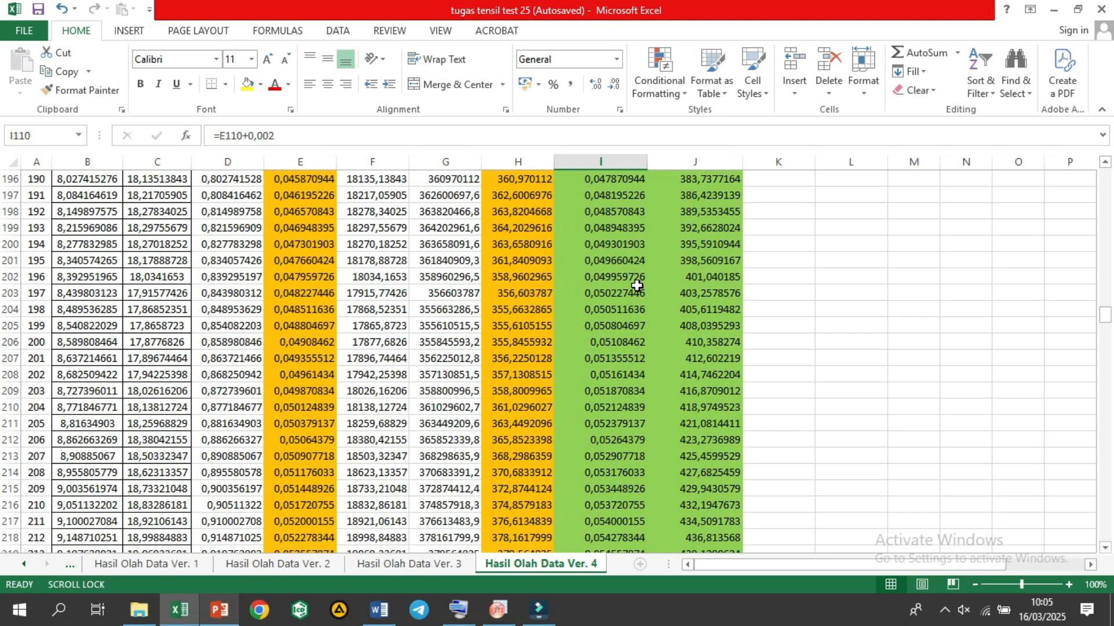
{"action": "scroll", "coordinate": [637, 285], "scroll_direction": "down", "scroll_amount": 6}
{"action": "scroll", "coordinate": [636, 286], "scroll_direction": "down", "scroll_amount": 2}
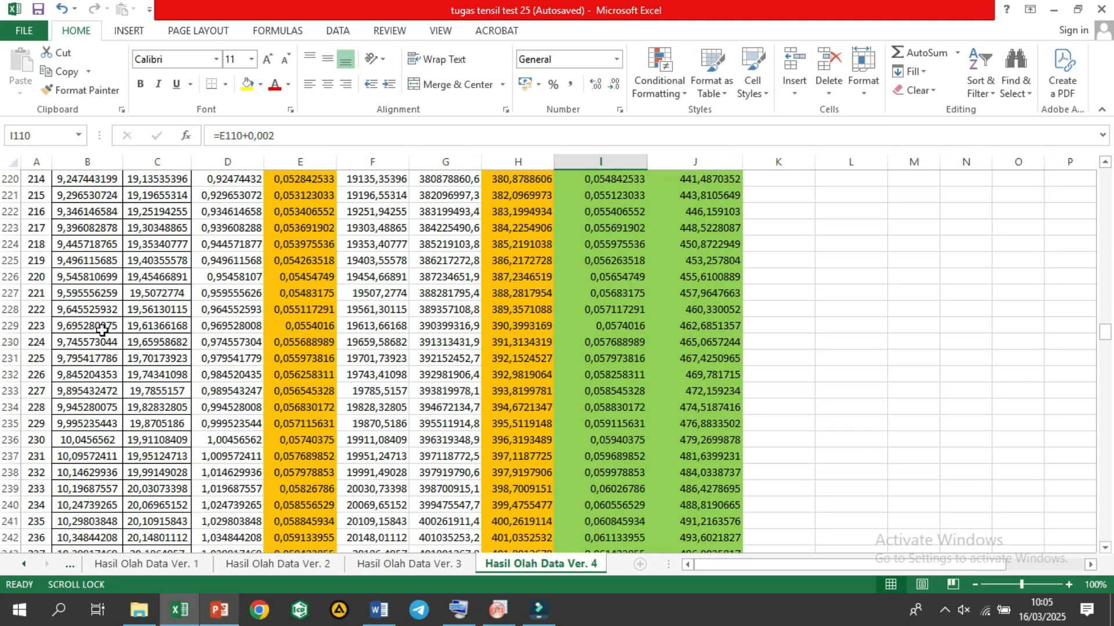
{"action": "left_click", "coordinate": [5, 326]}
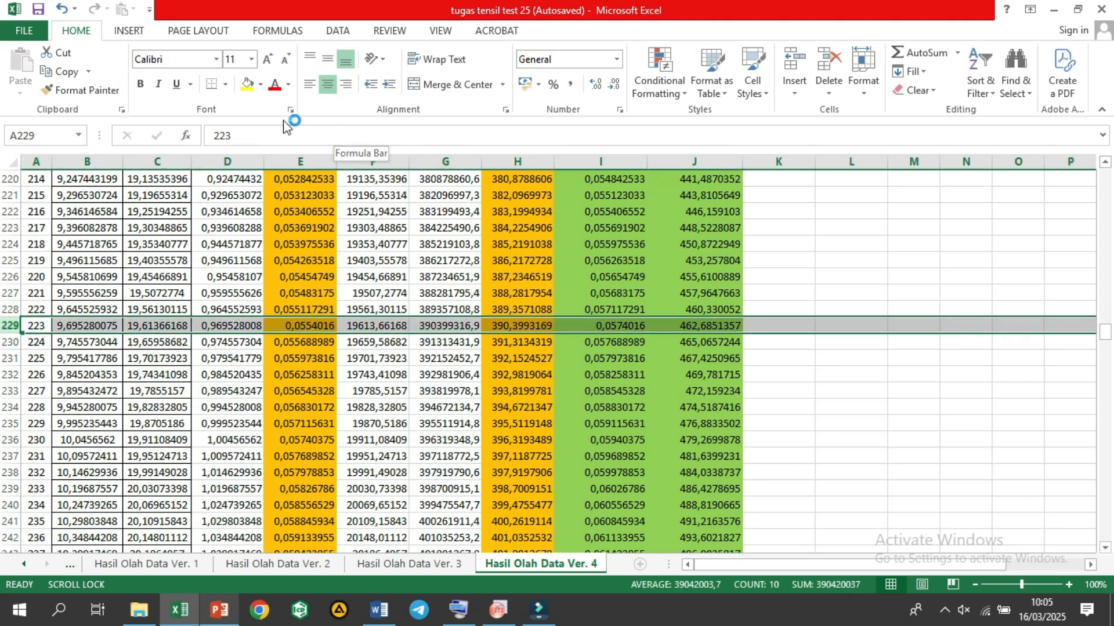
{"action": "left_click", "coordinate": [243, 91]}
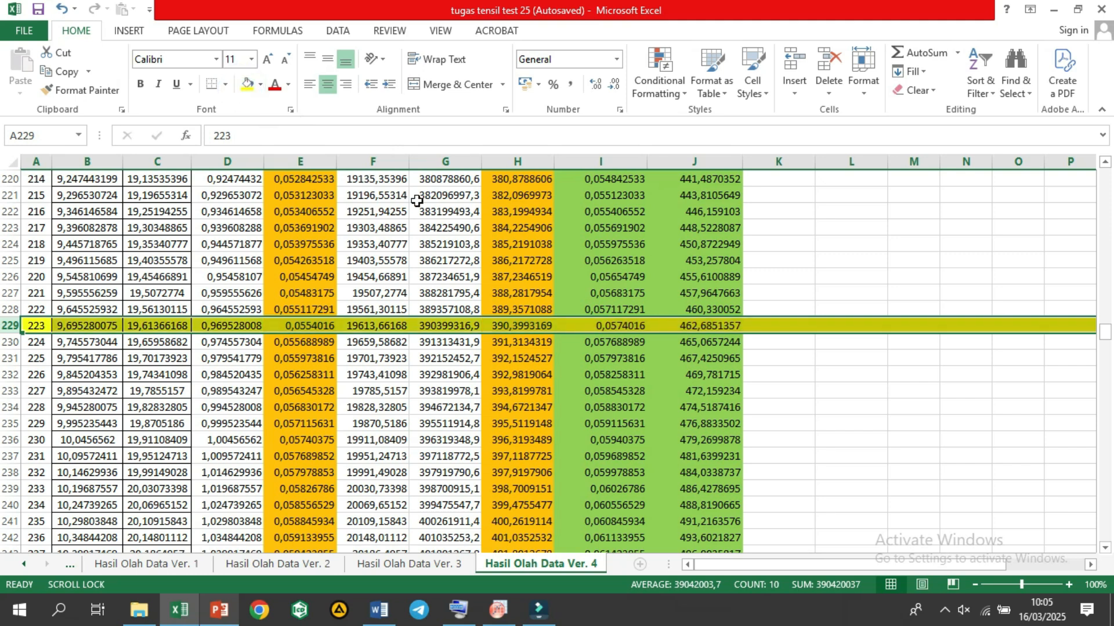
Step: Copy the offset strain and offset stress values between the two yellow rows, range I110:J229
{"action": "scroll", "coordinate": [422, 203], "scroll_direction": "up", "scroll_amount": 3}
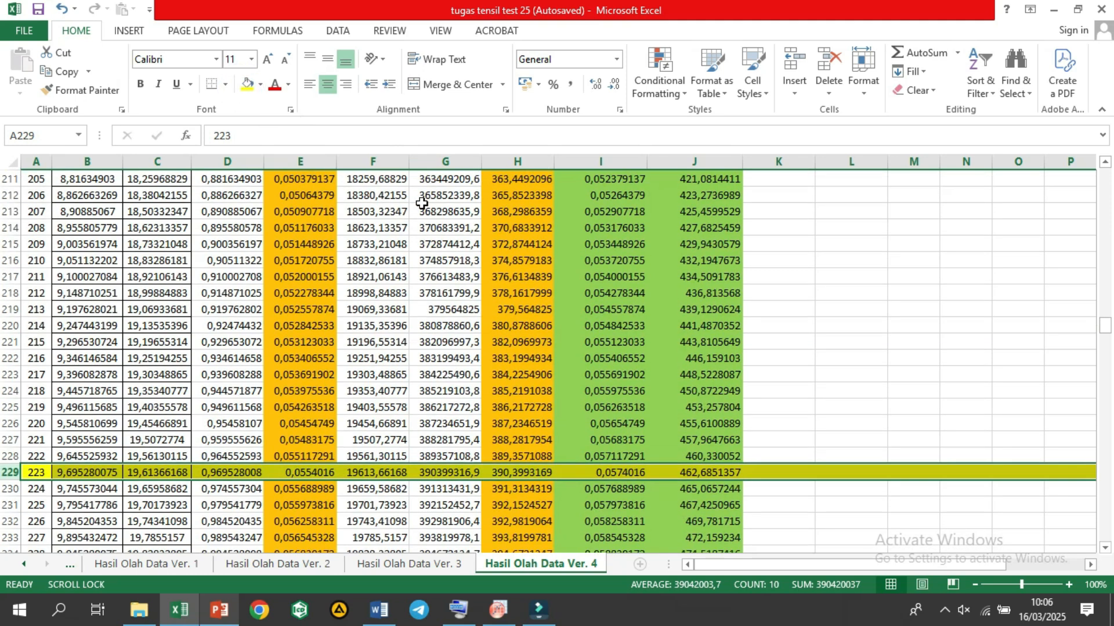
{"action": "scroll", "coordinate": [421, 203], "scroll_direction": "up", "scroll_amount": 8}
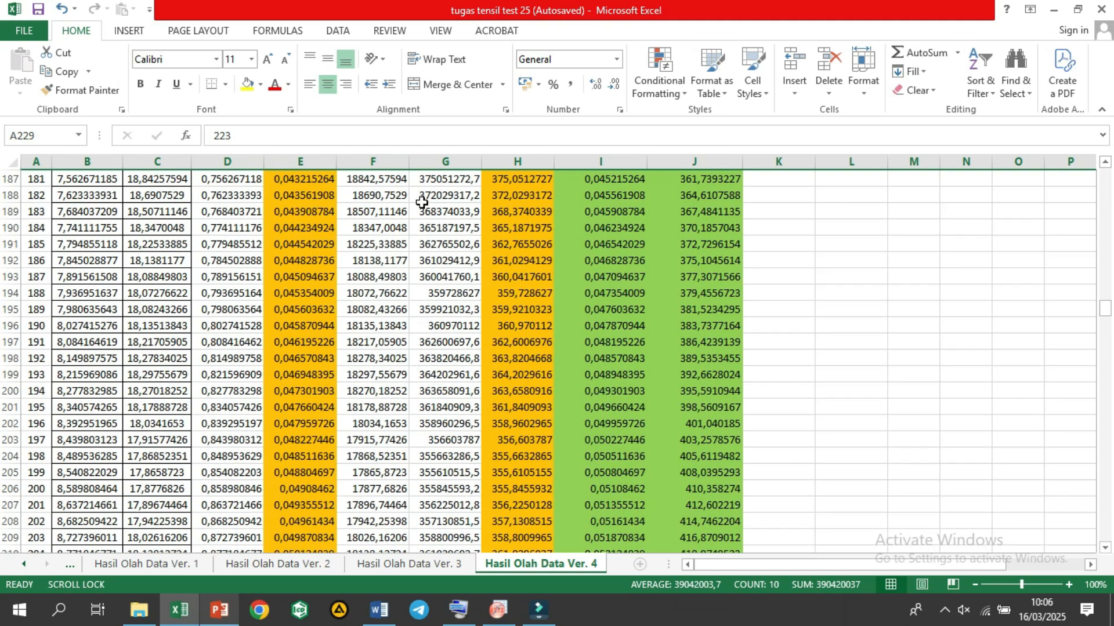
{"action": "scroll", "coordinate": [421, 203], "scroll_direction": "up", "scroll_amount": 10}
{"action": "scroll", "coordinate": [421, 203], "scroll_direction": "up", "scroll_amount": 11}
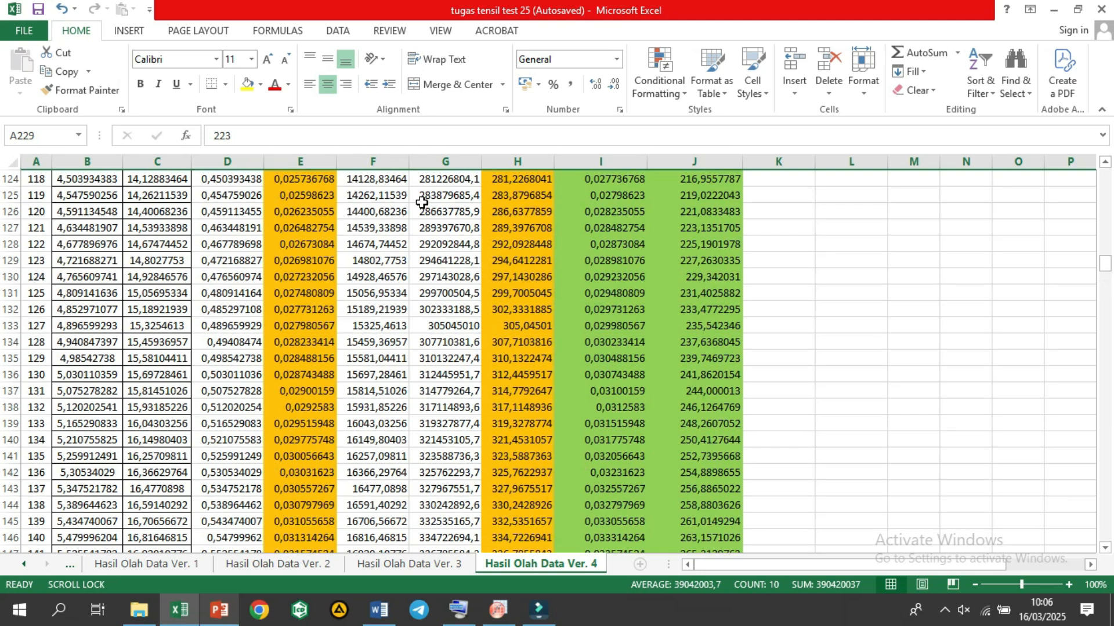
{"action": "scroll", "coordinate": [421, 203], "scroll_direction": "up", "scroll_amount": 6}
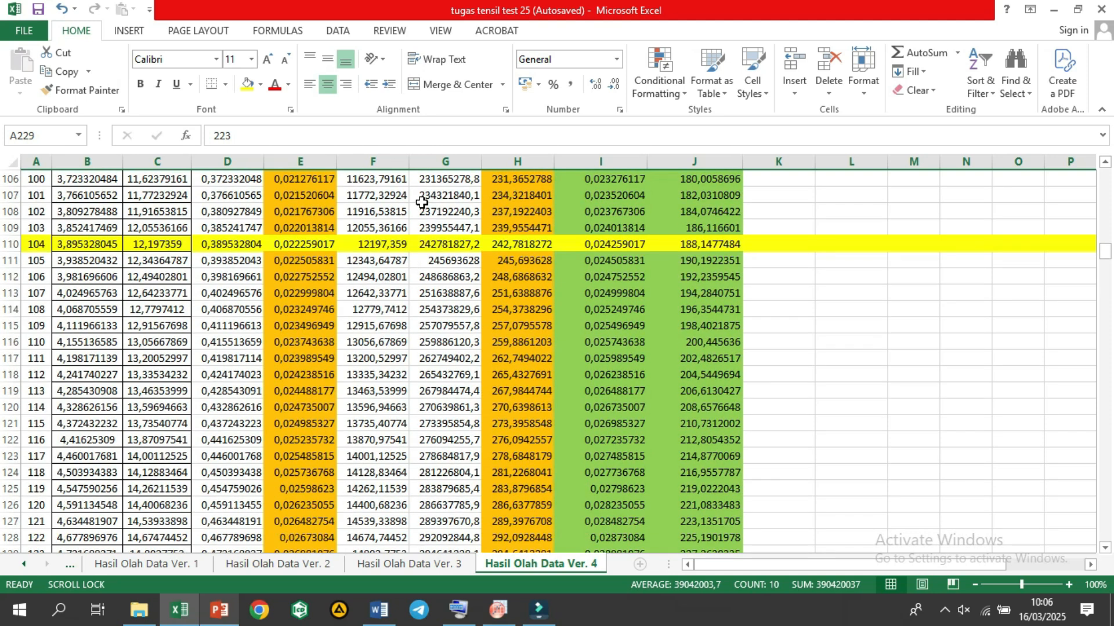
{"action": "scroll", "coordinate": [421, 203], "scroll_direction": "up", "scroll_amount": 6}
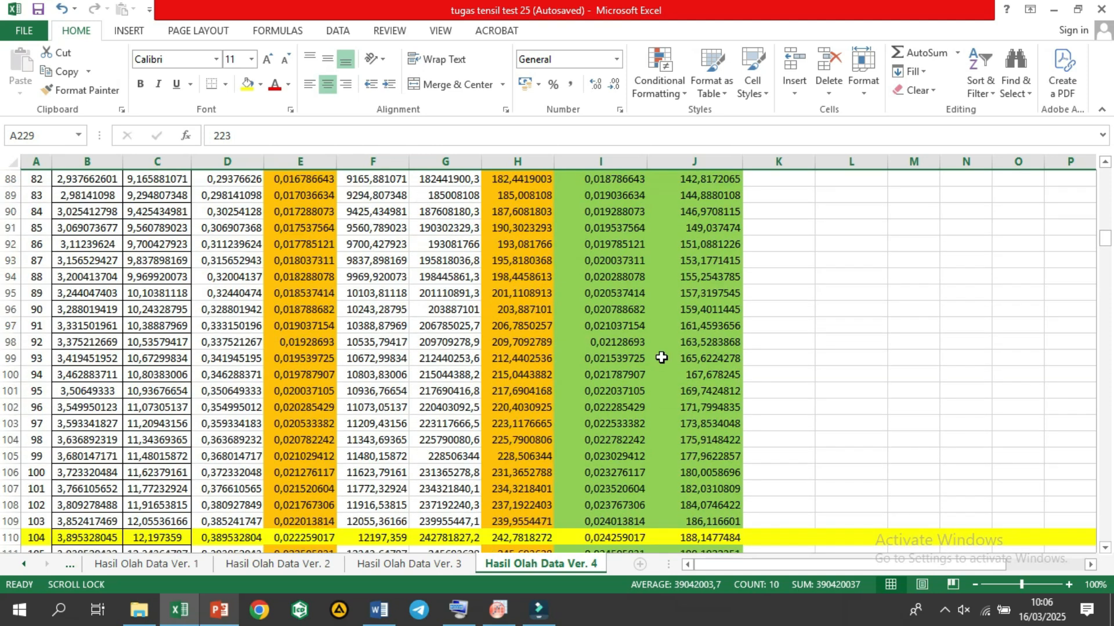
{"action": "scroll", "coordinate": [661, 358], "scroll_direction": "up", "scroll_amount": 3}
{"action": "scroll", "coordinate": [670, 389], "scroll_direction": "down", "scroll_amount": 1}
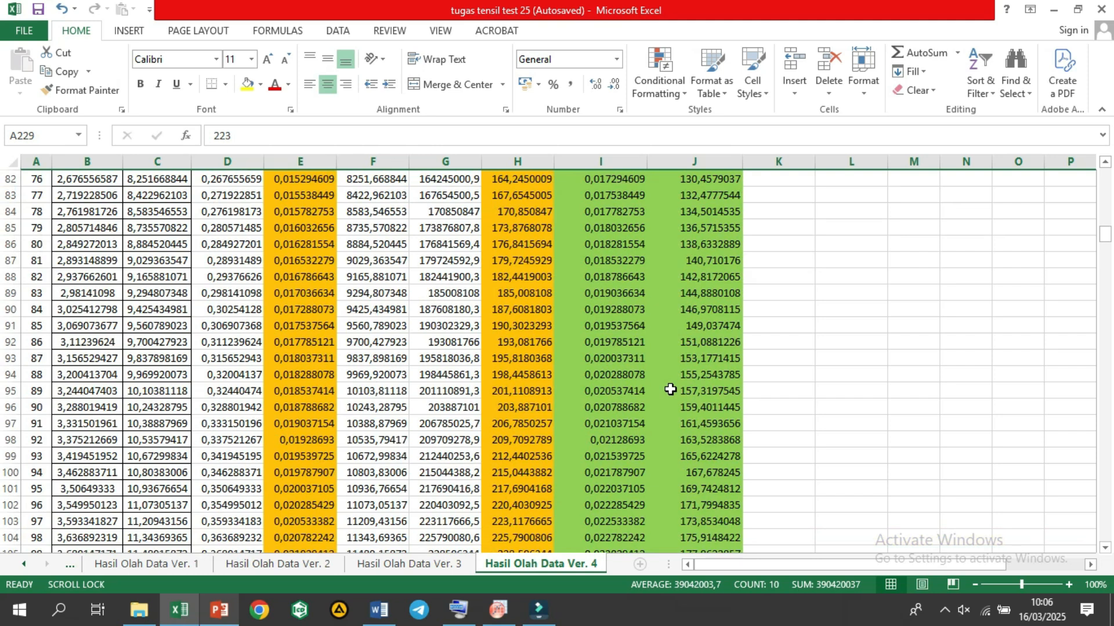
{"action": "scroll", "coordinate": [670, 389], "scroll_direction": "down", "scroll_amount": 1}
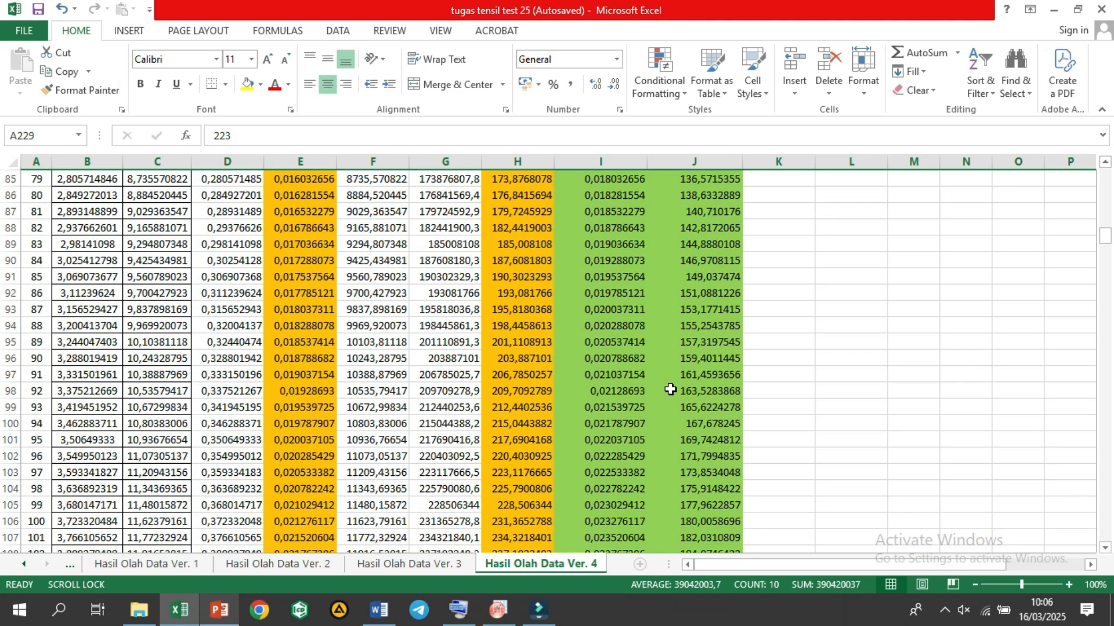
{"action": "scroll", "coordinate": [670, 389], "scroll_direction": "down", "scroll_amount": 2}
{"action": "scroll", "coordinate": [670, 389], "scroll_direction": "down", "scroll_amount": 2}
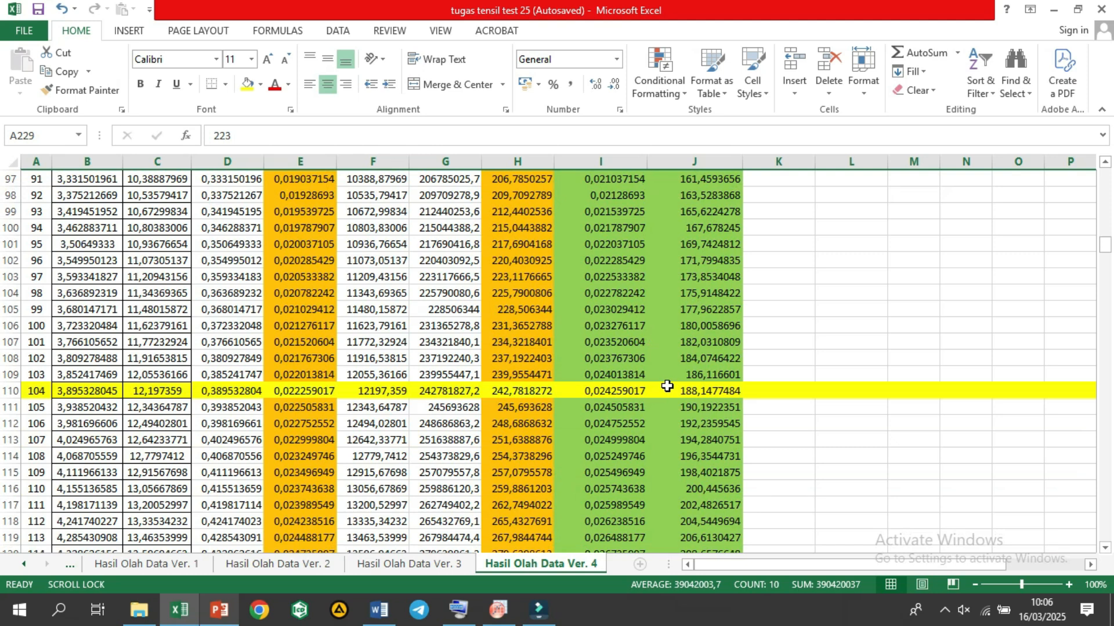
{"action": "left_click", "coordinate": [633, 387]}
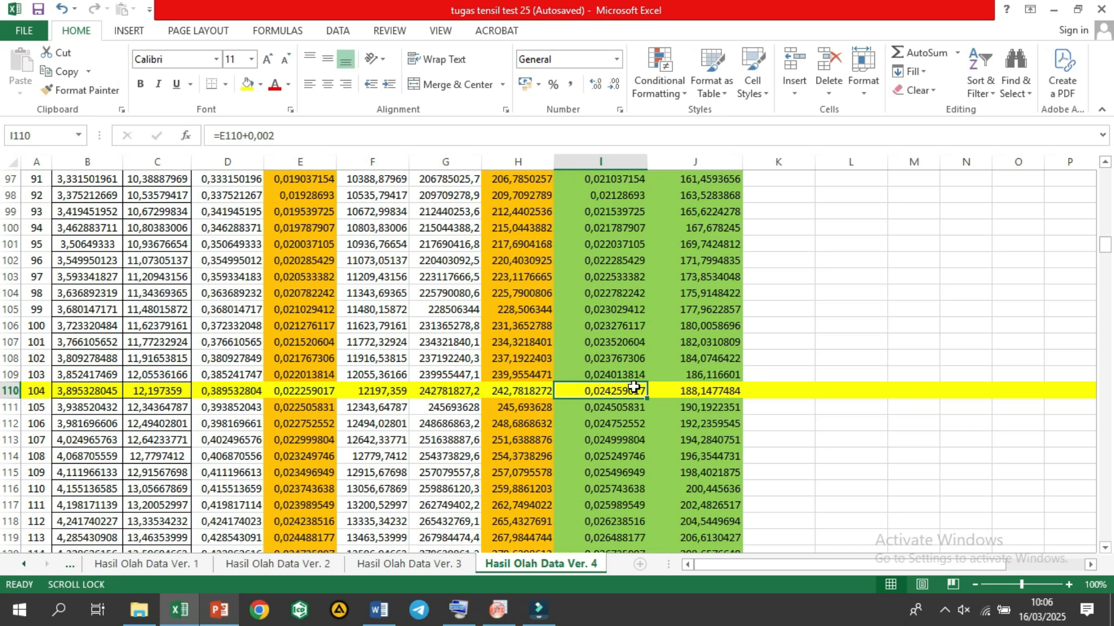
{"action": "left_click", "coordinate": [674, 385]}
{"action": "left_click_drag", "start_coordinate": [627, 388], "coordinate": [680, 573]}
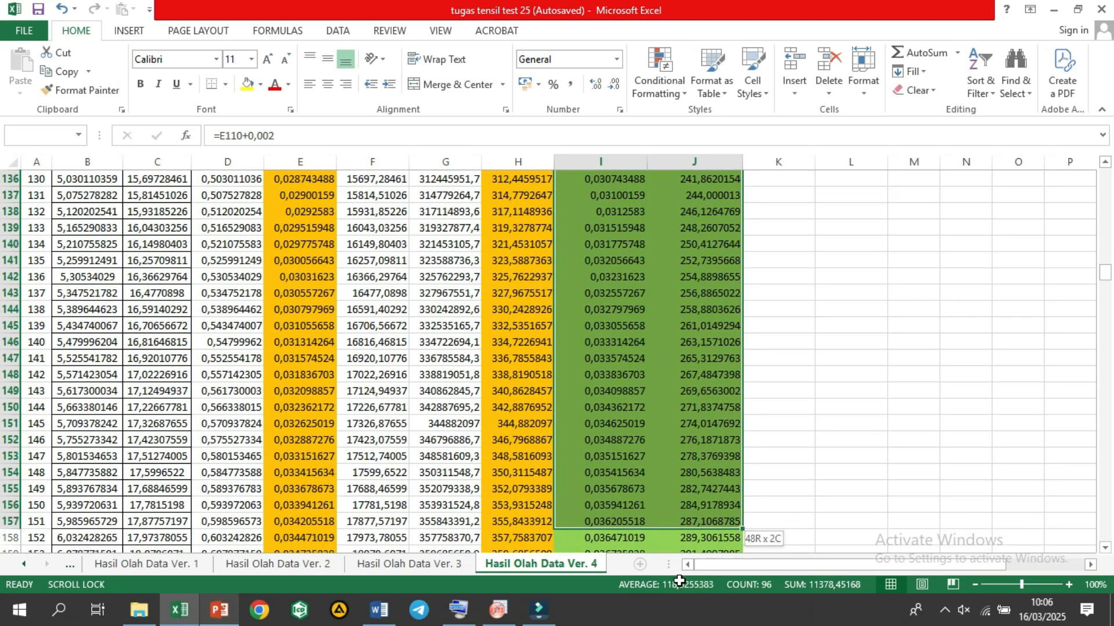
{"action": "left_click_drag", "start_coordinate": [679, 581], "coordinate": [677, 584]}
{"action": "left_click_drag", "start_coordinate": [683, 537], "coordinate": [691, 513]}
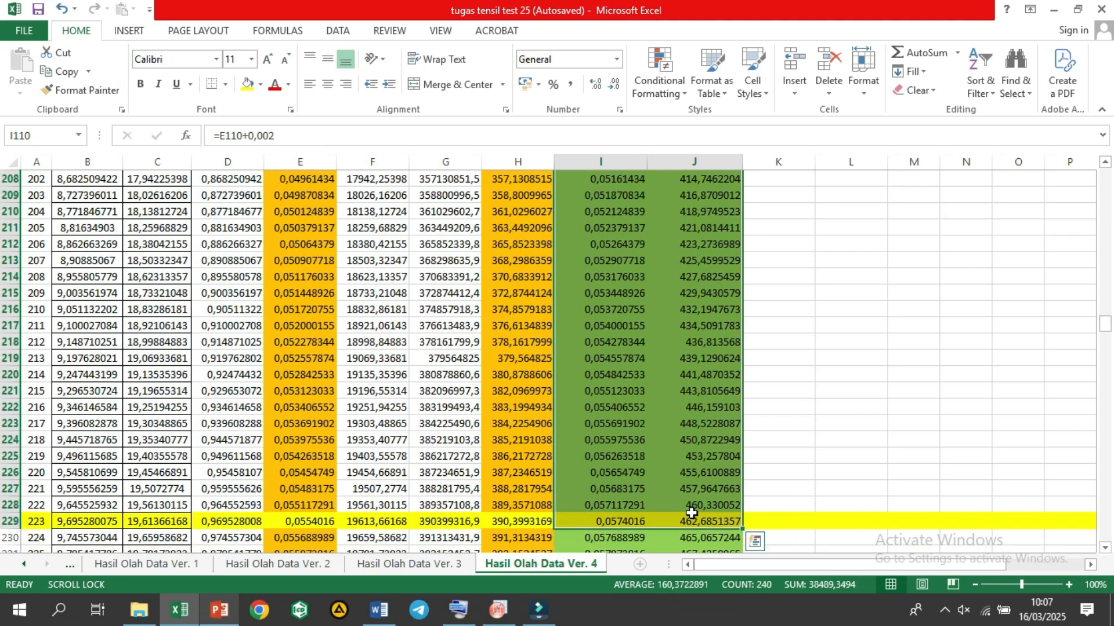
{"action": "key", "text": "ctrl+c"}
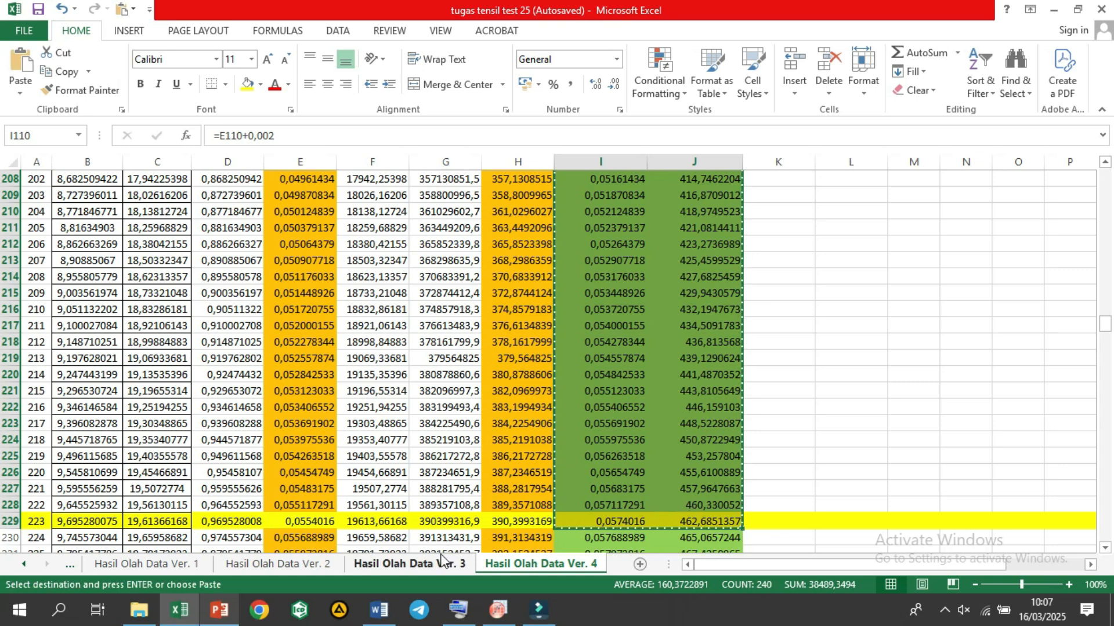
Step: Switch to OriginPro and add two new columns, C and D, to Sheet1 of Book1
{"action": "left_click", "coordinate": [486, 599]}
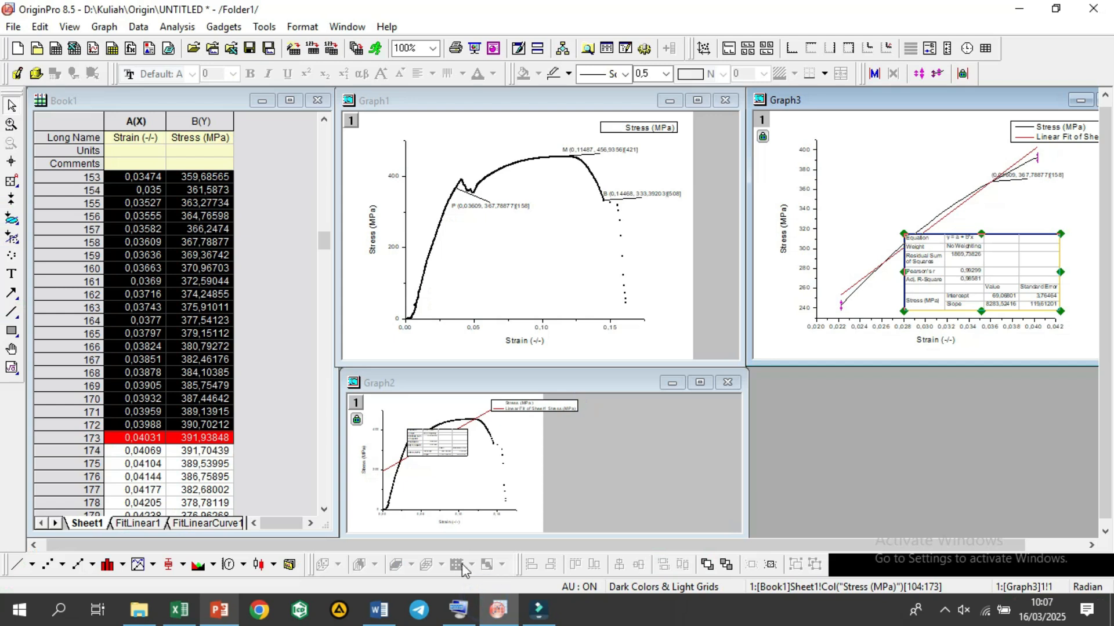
{"action": "left_click", "coordinate": [282, 361]}
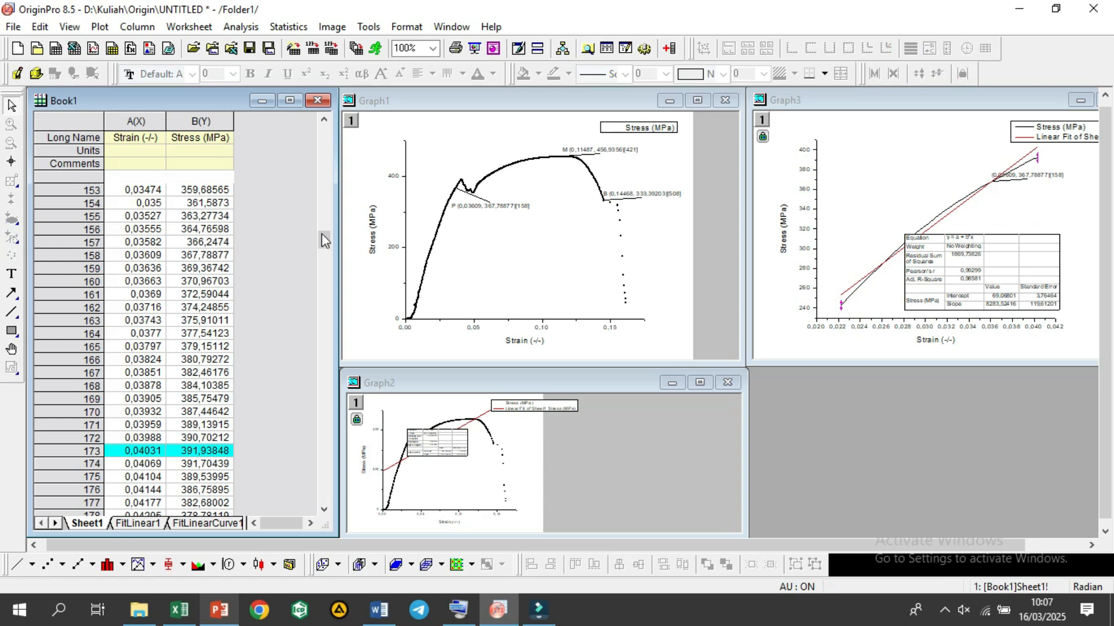
{"action": "left_click_drag", "start_coordinate": [325, 240], "coordinate": [332, 207]}
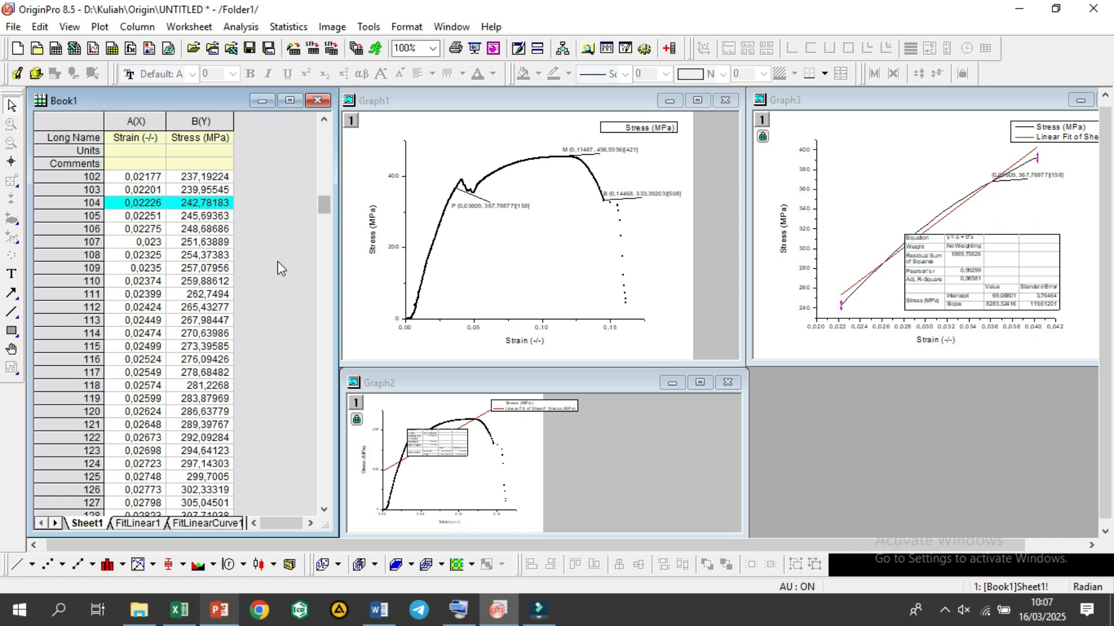
{"action": "right_click", "coordinate": [261, 206]}
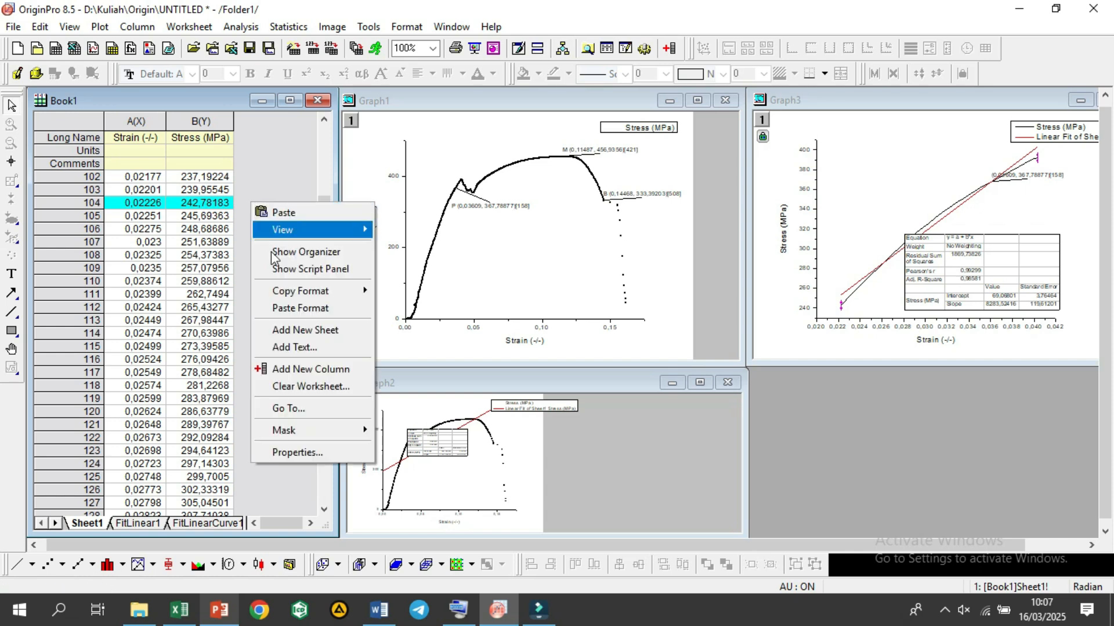
{"action": "left_click", "coordinate": [312, 363]}
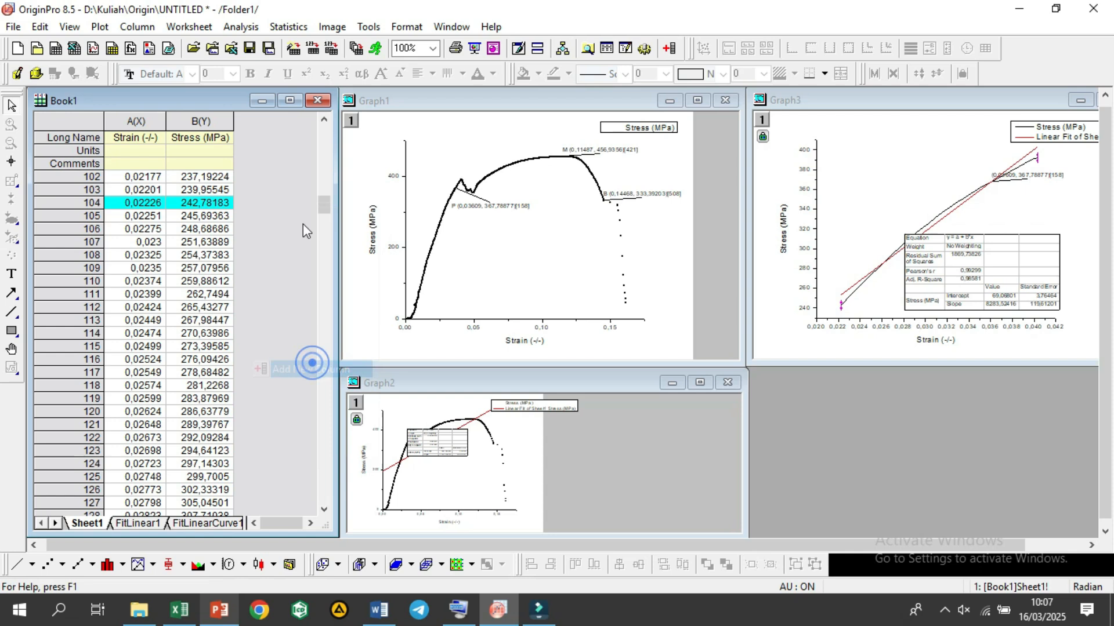
{"action": "right_click", "coordinate": [310, 195]}
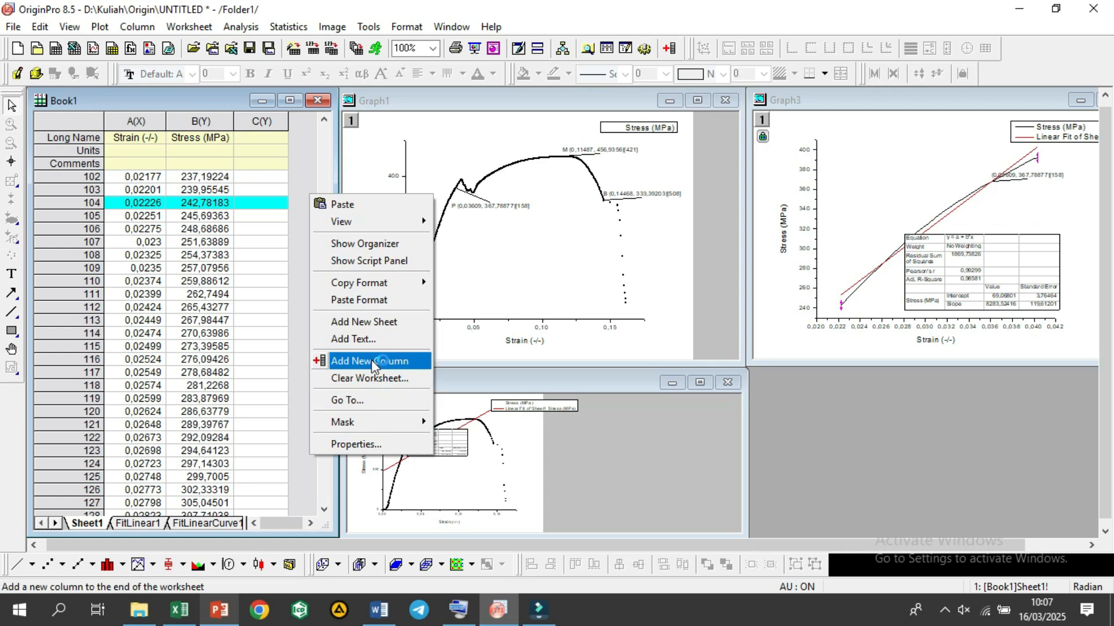
{"action": "left_click", "coordinate": [371, 361]}
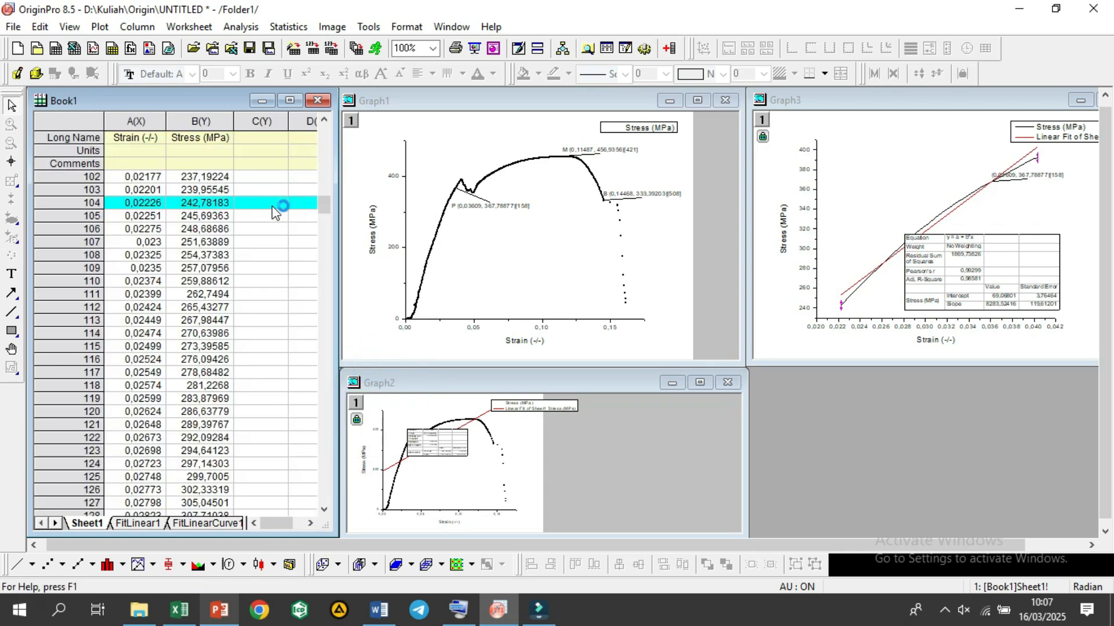
Step: Paste the copied offset strain and stress values into columns C and D, starting at row 104
{"action": "left_click", "coordinate": [298, 525]}
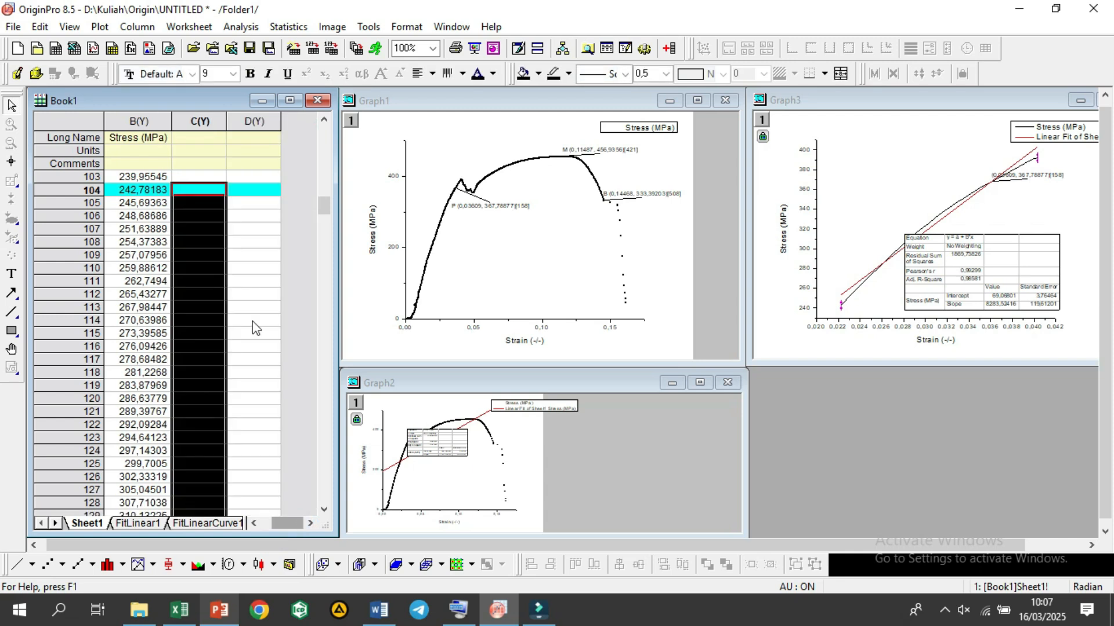
{"action": "left_click", "coordinate": [237, 188]}
{"action": "left_click", "coordinate": [218, 192]}
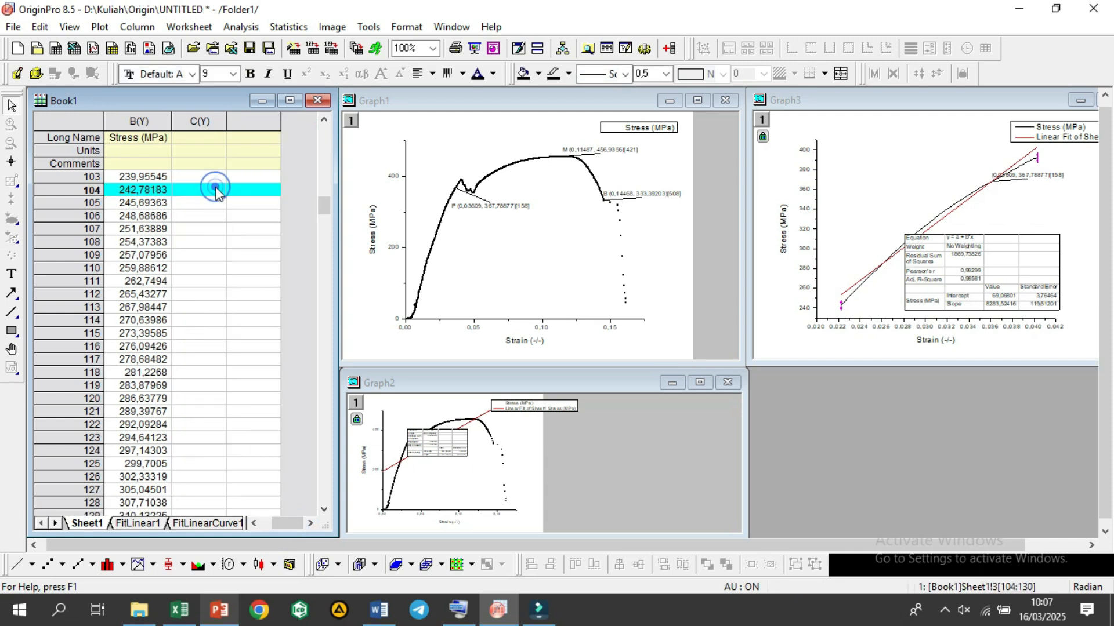
{"action": "left_click_drag", "start_coordinate": [218, 192], "coordinate": [247, 191]}
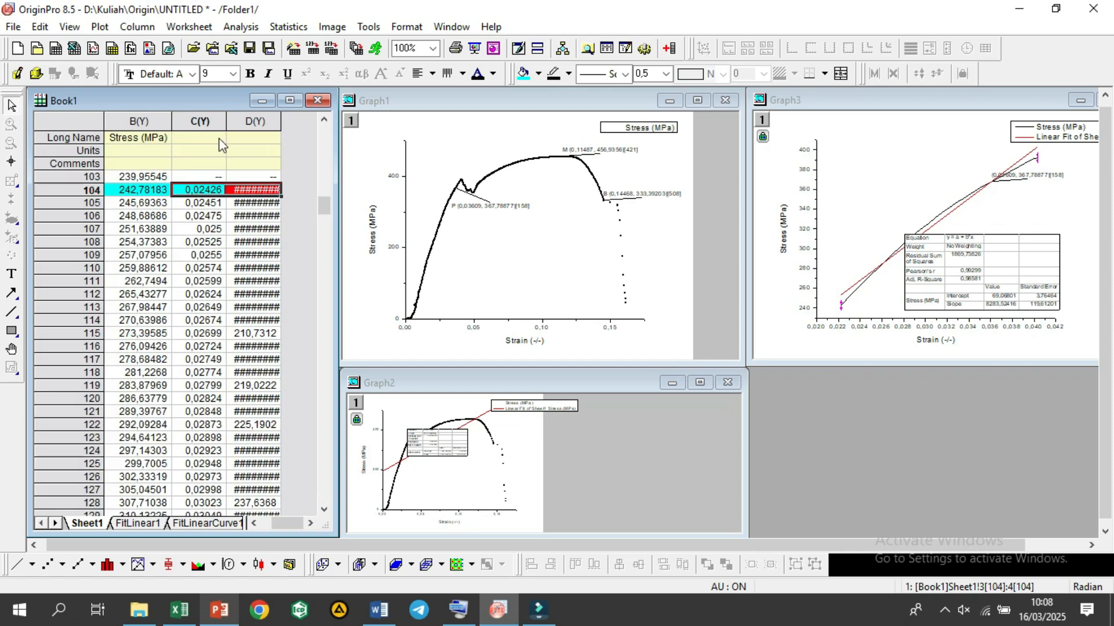
Step: Set the long names of columns C and D to Offset Strain and Offset Stress
{"action": "left_click", "coordinate": [218, 138]}
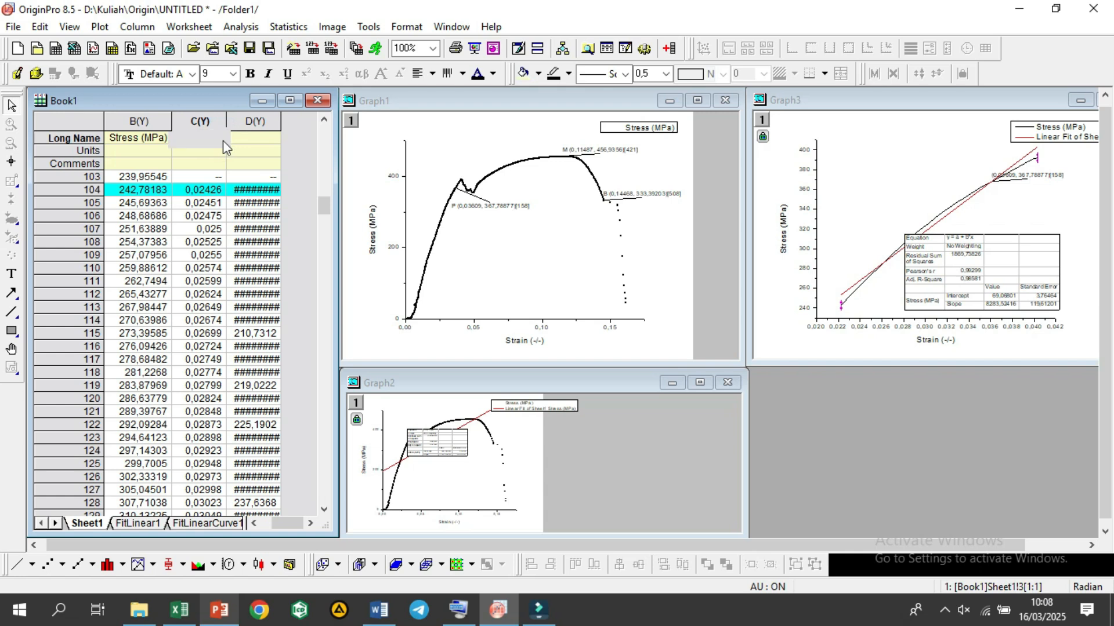
{"action": "type", "text": "Offset Strain"}
{"action": "key", "text": "Tab"}
{"action": "type", "text": "Offset S"}
{"action": "type", "text": "tress"}
{"action": "key", "text": "Return"}
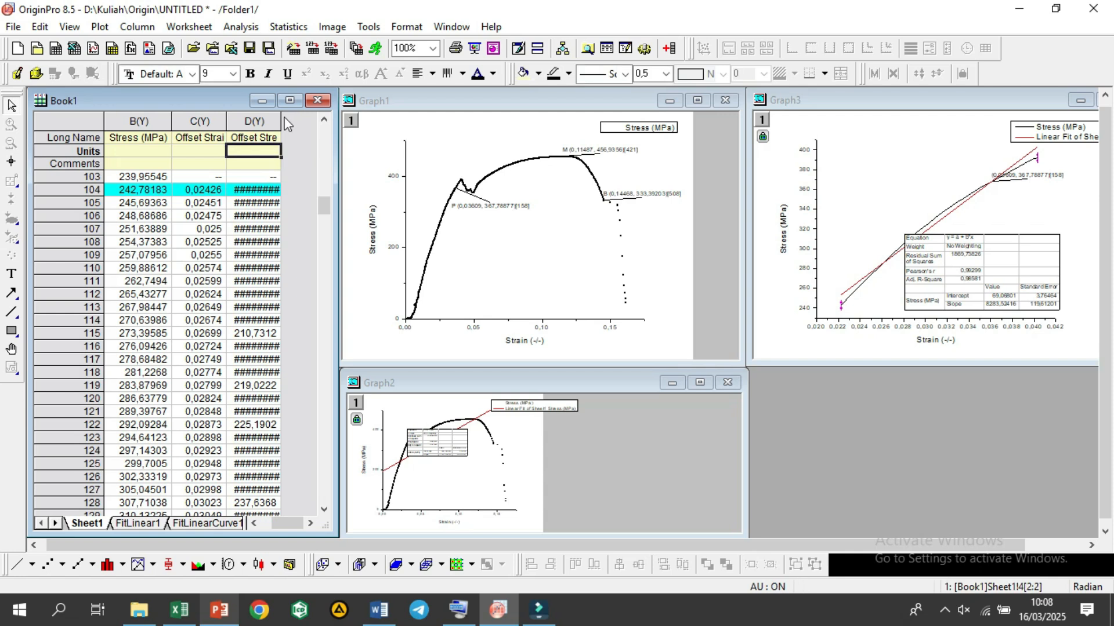
Step: Widen columns C and D to fit their full names and values
{"action": "double_click", "coordinate": [279, 123]}
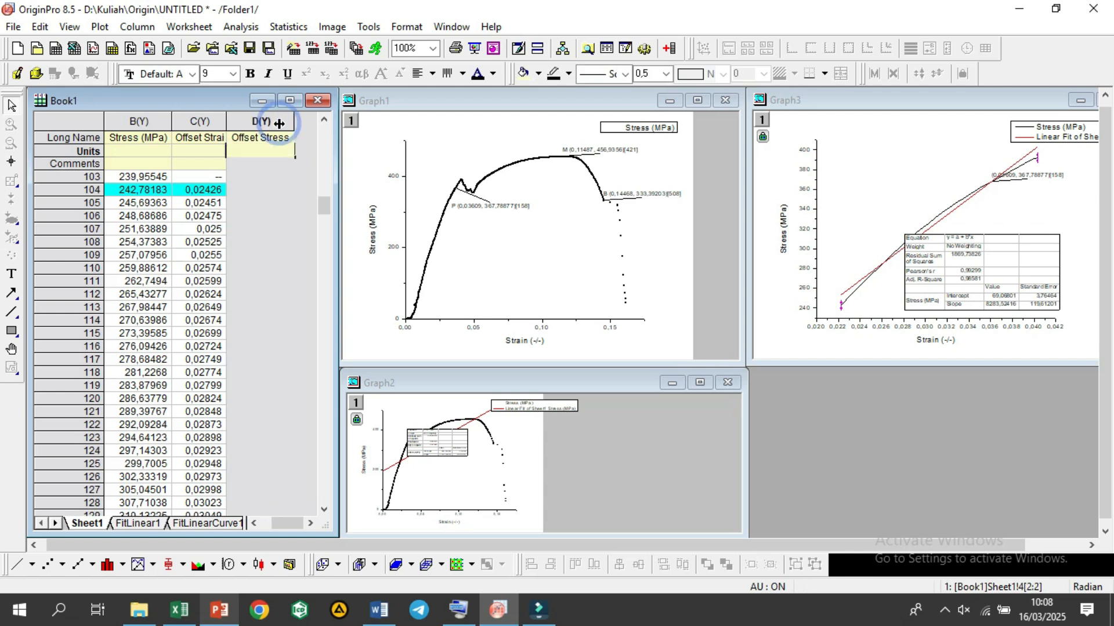
{"action": "double_click", "coordinate": [227, 121]}
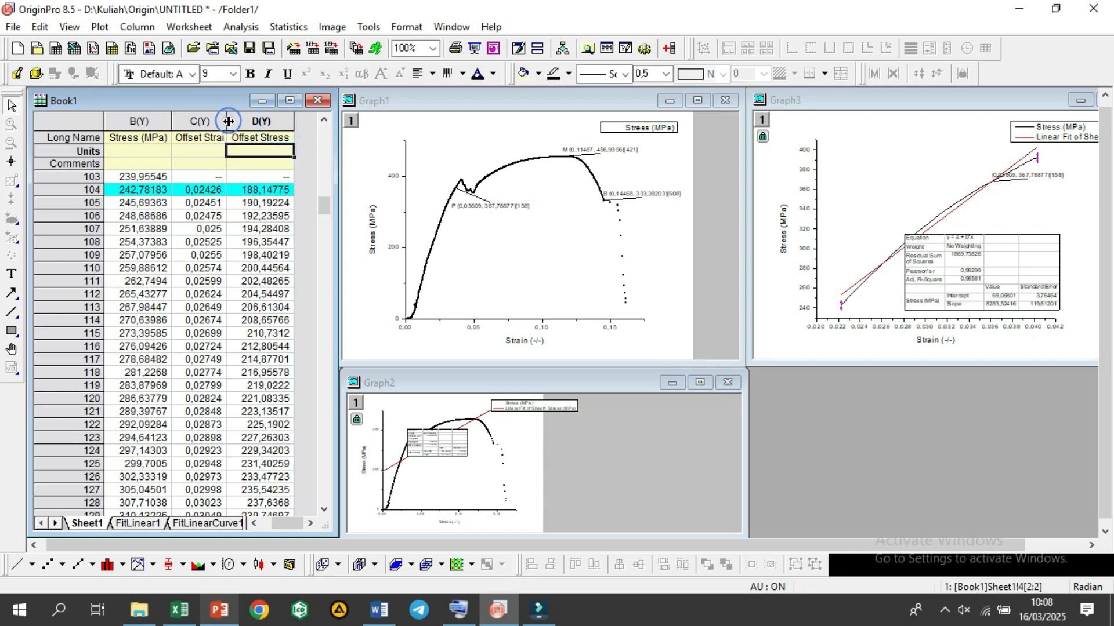
{"action": "left_click", "coordinate": [204, 205]}
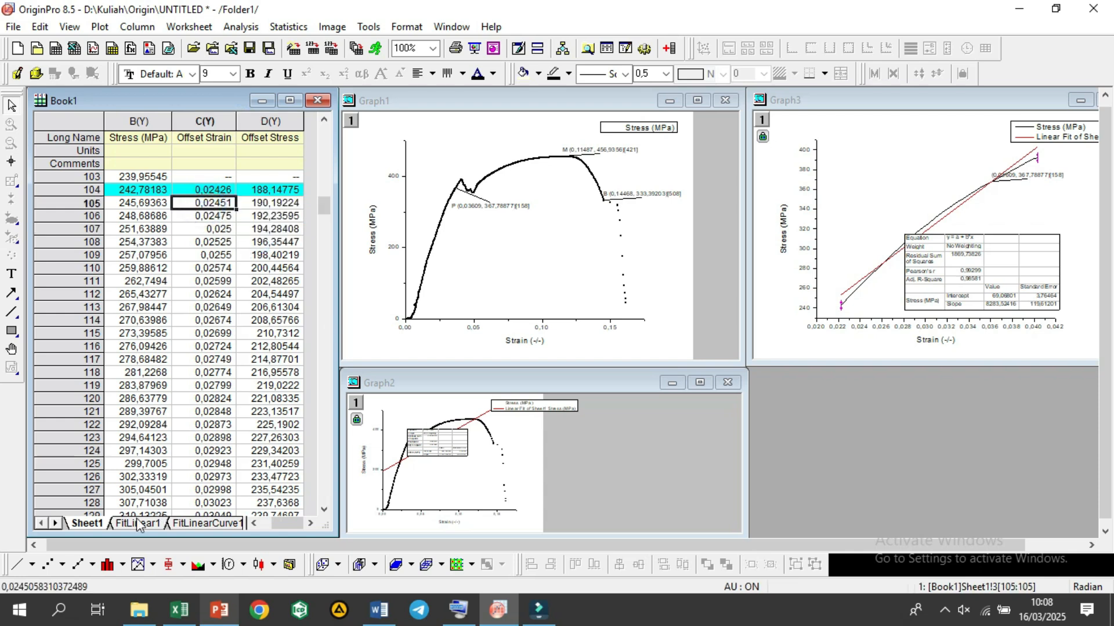
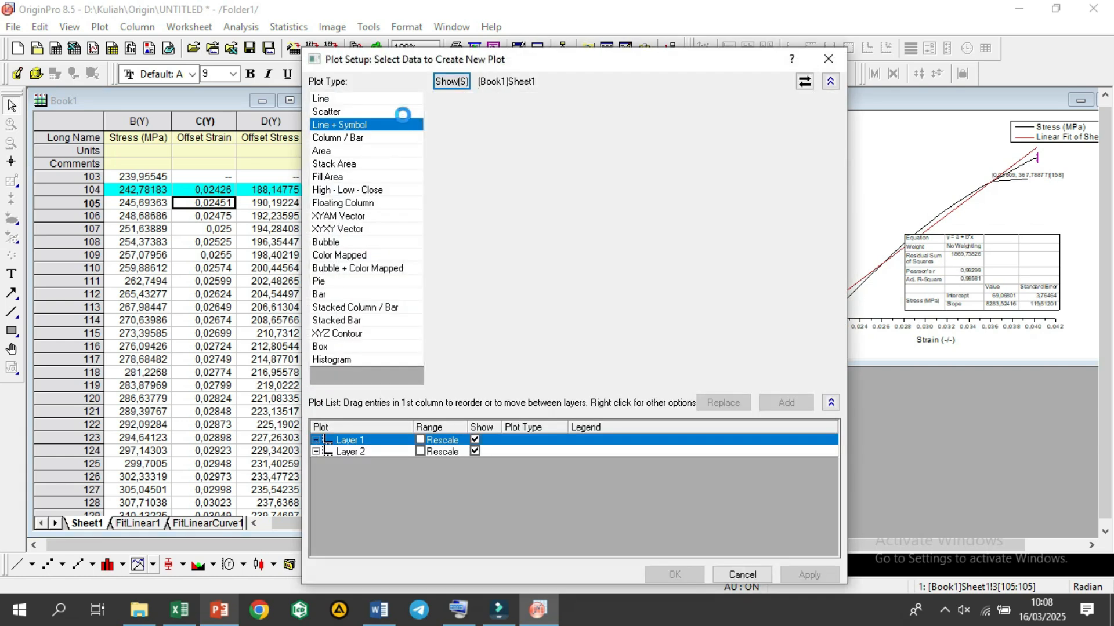
Step: Create a scatter plot in Layer 1 with Stress (MPa) against Strain (-/-) and Offset Stress against Offset Strain
{"action": "left_click", "coordinate": [448, 125]}
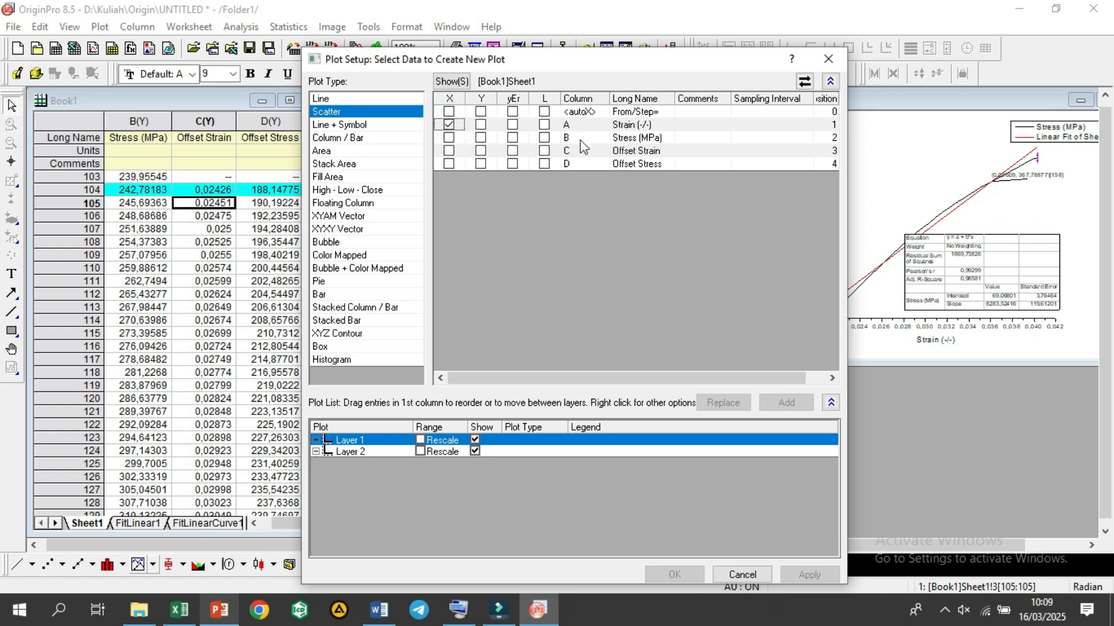
{"action": "left_click", "coordinate": [480, 138]}
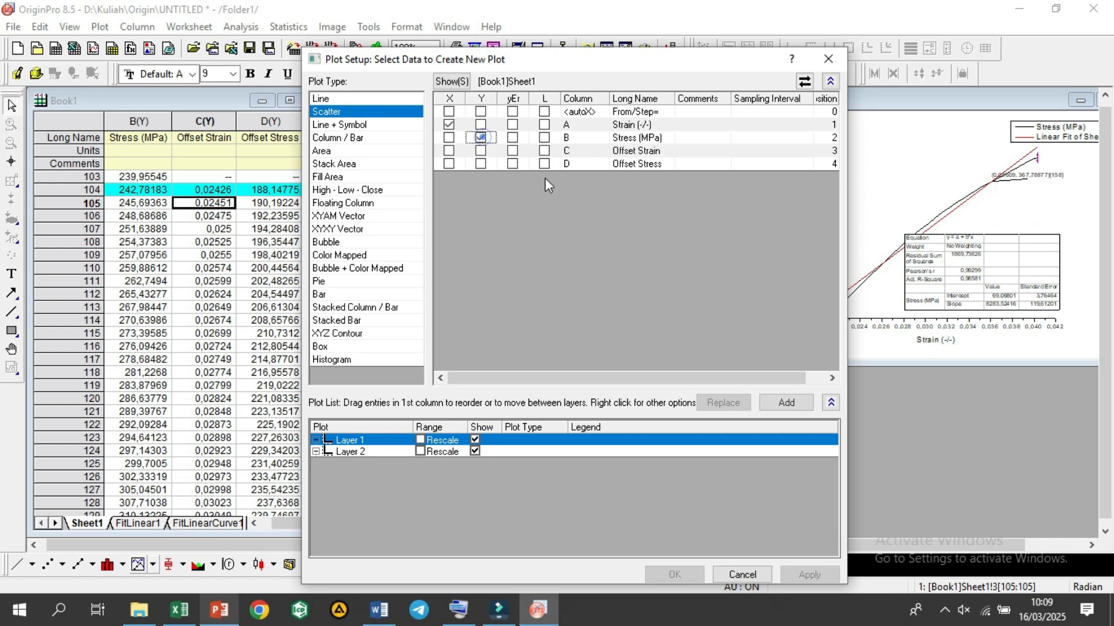
{"action": "left_click", "coordinate": [774, 404]}
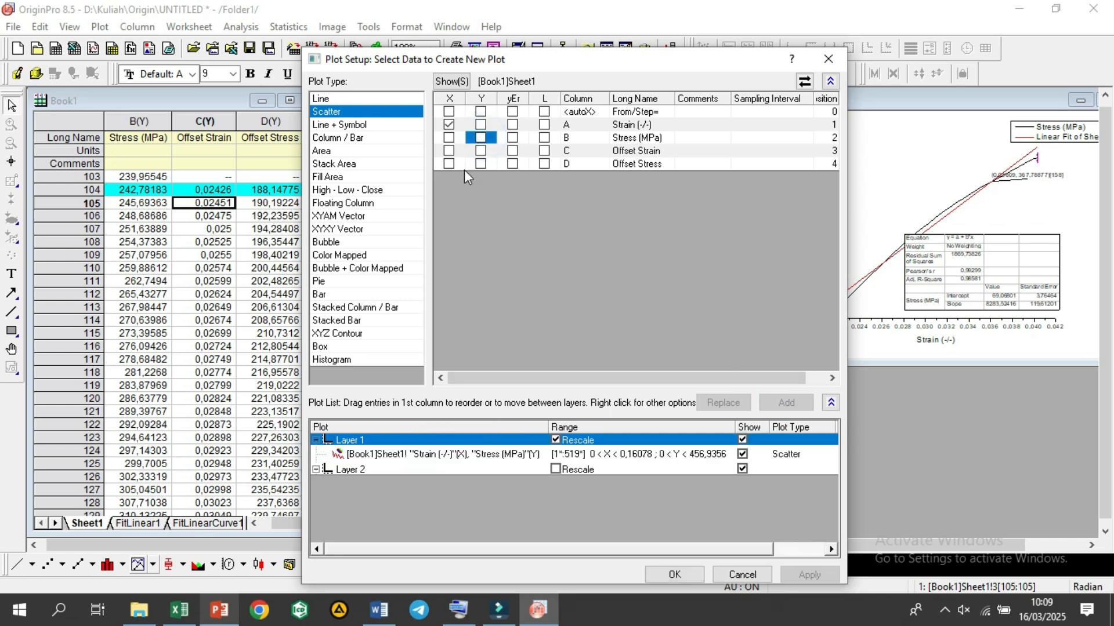
{"action": "left_click", "coordinate": [449, 150]}
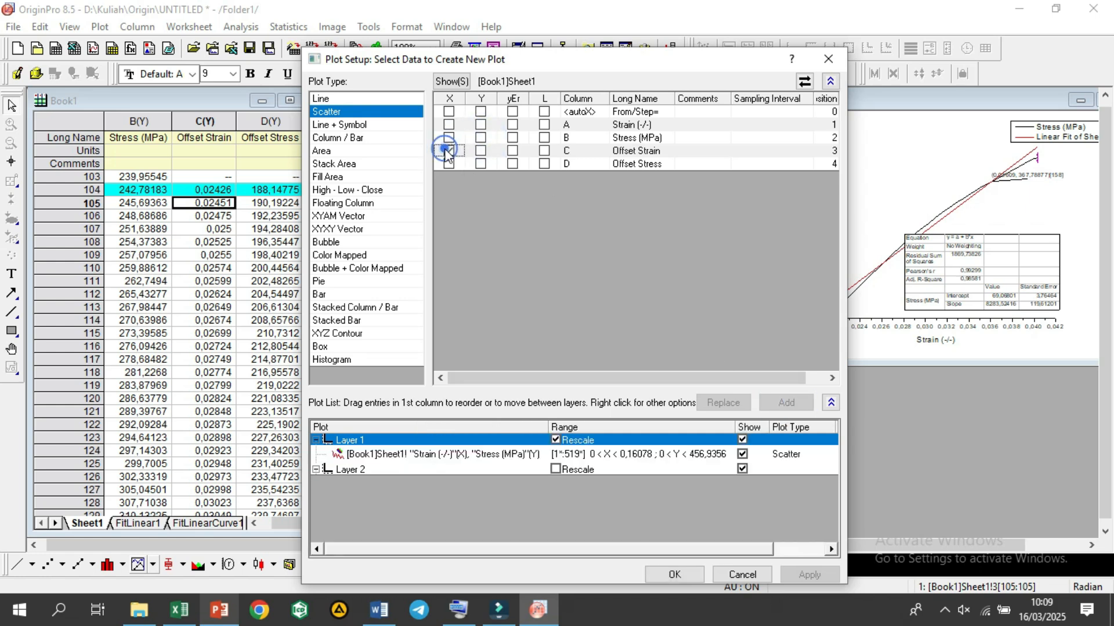
{"action": "left_click", "coordinate": [480, 164]}
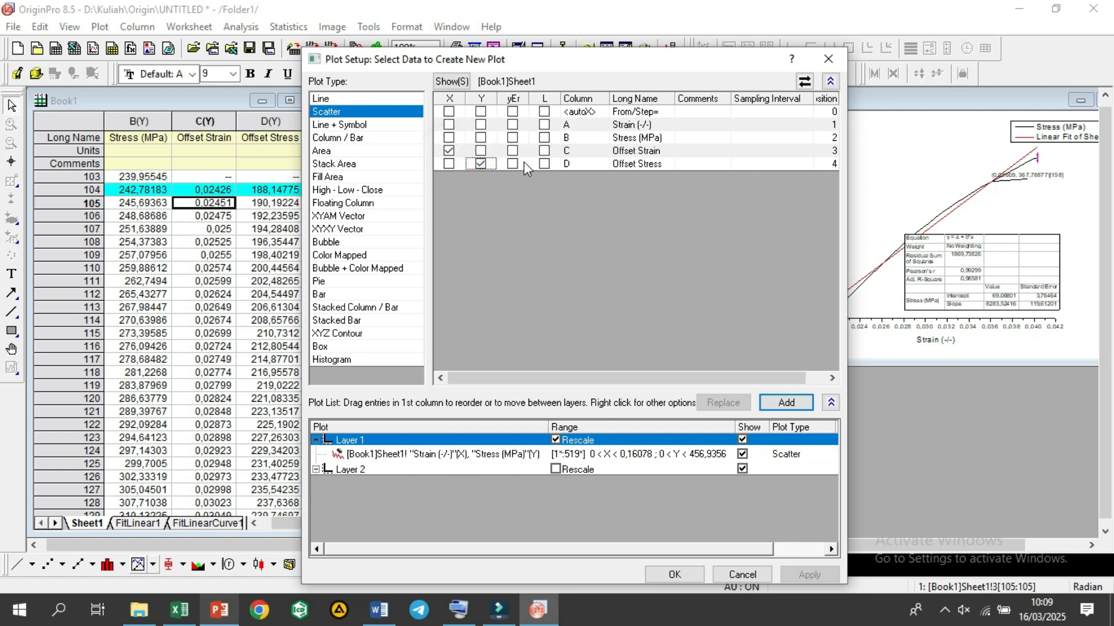
{"action": "left_click", "coordinate": [777, 405]}
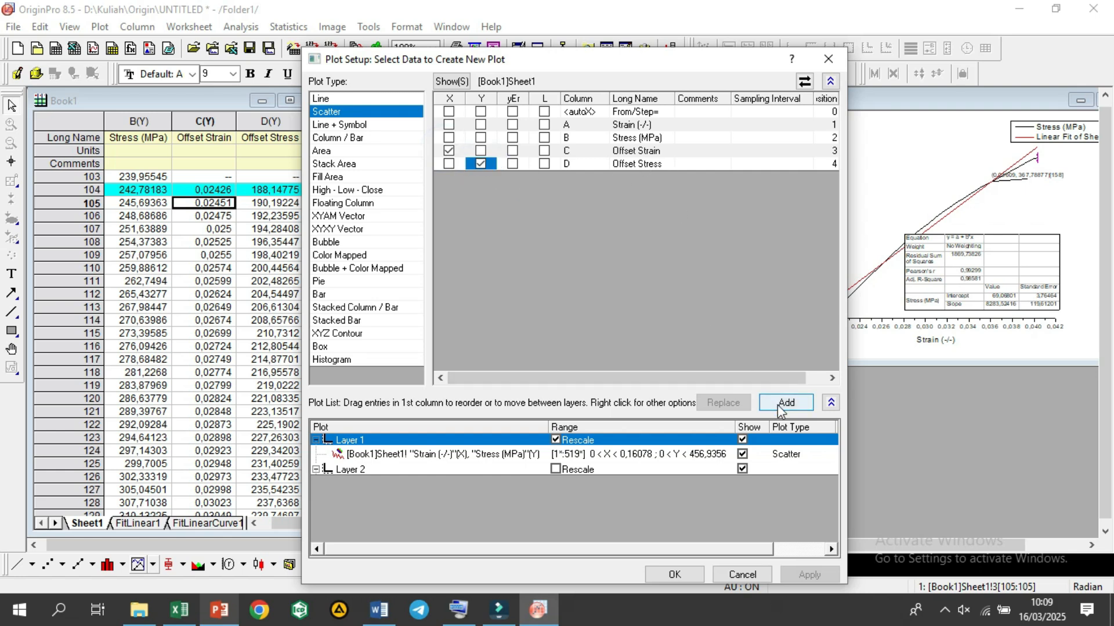
{"action": "left_click", "coordinate": [778, 406]}
{"action": "left_click", "coordinate": [658, 574]}
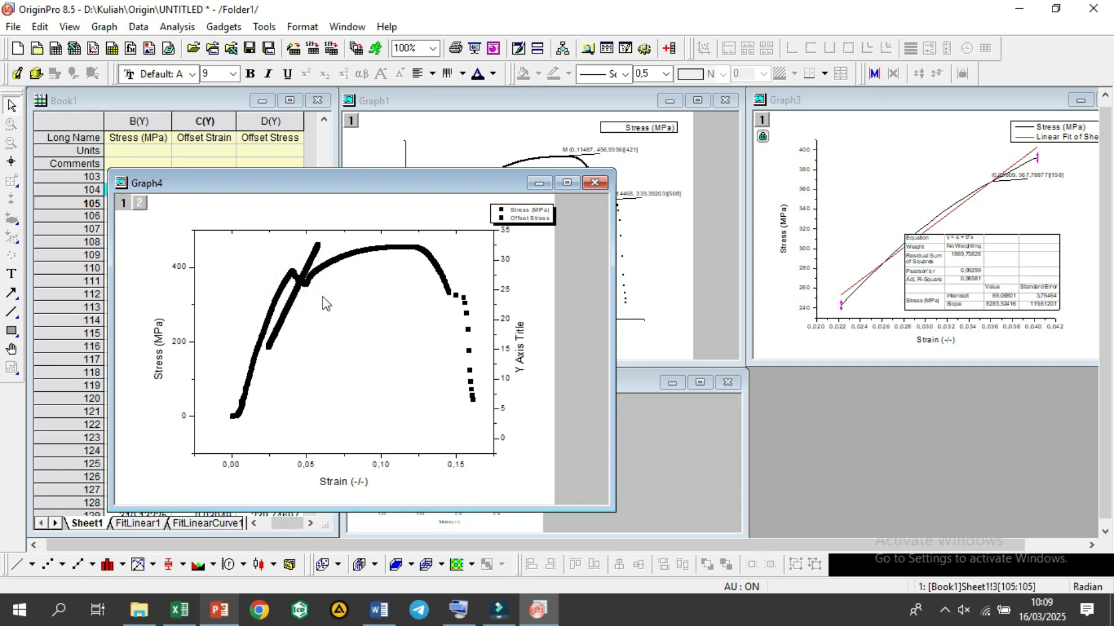
Step: Maximize the new graph and set the symbol size of the Stress (MPa) plot to 2
{"action": "left_click", "coordinate": [567, 184]}
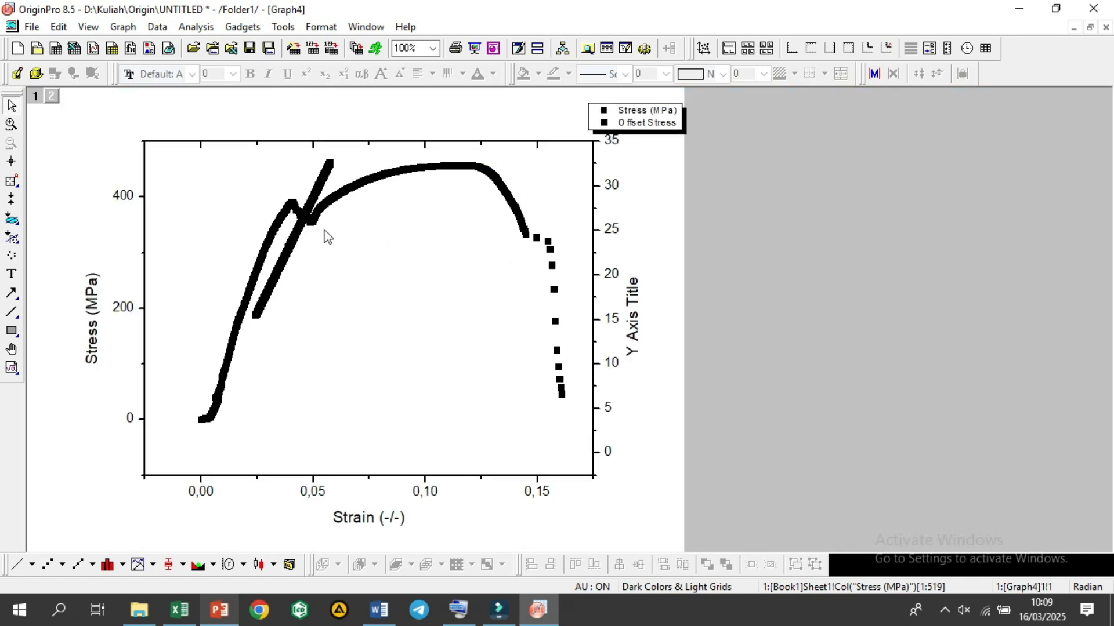
{"action": "right_click", "coordinate": [407, 369]}
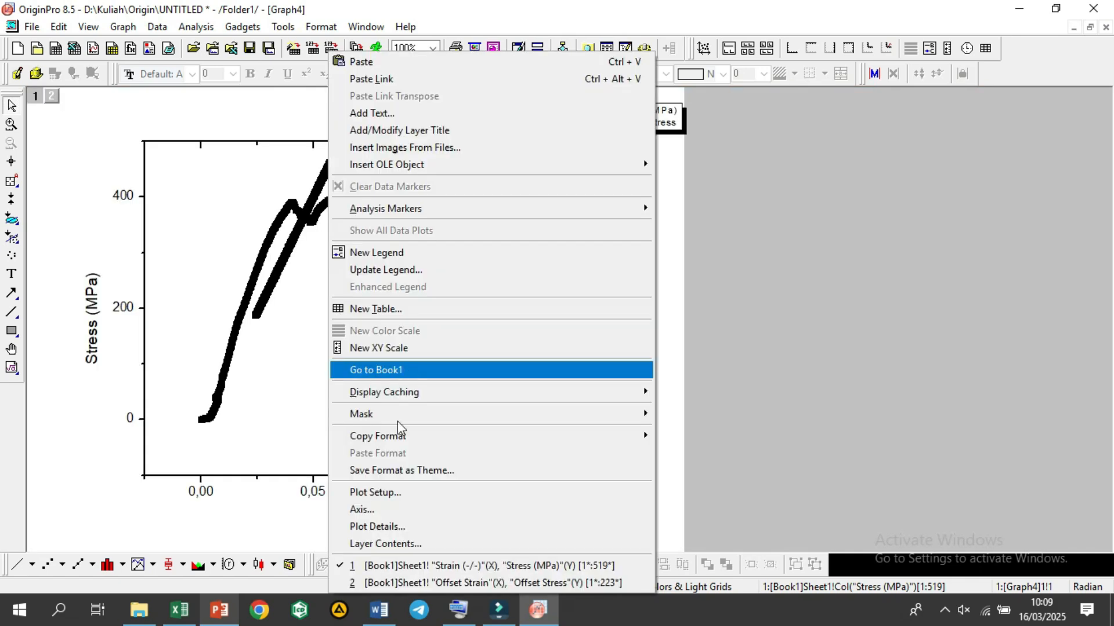
{"action": "left_click", "coordinate": [414, 526]}
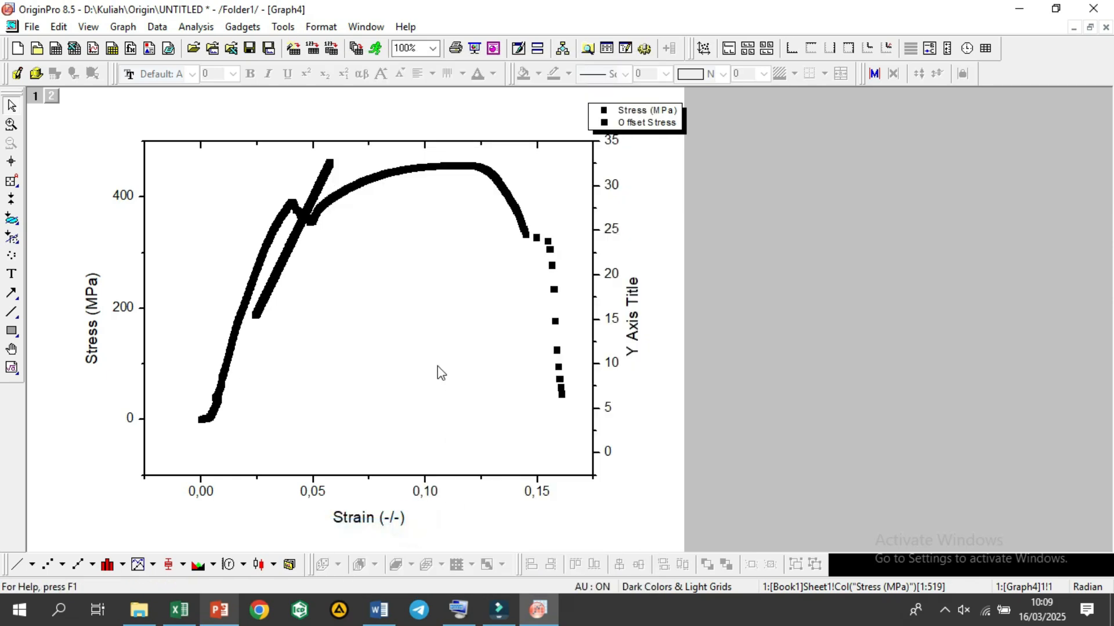
{"action": "double_click", "coordinate": [398, 225]}
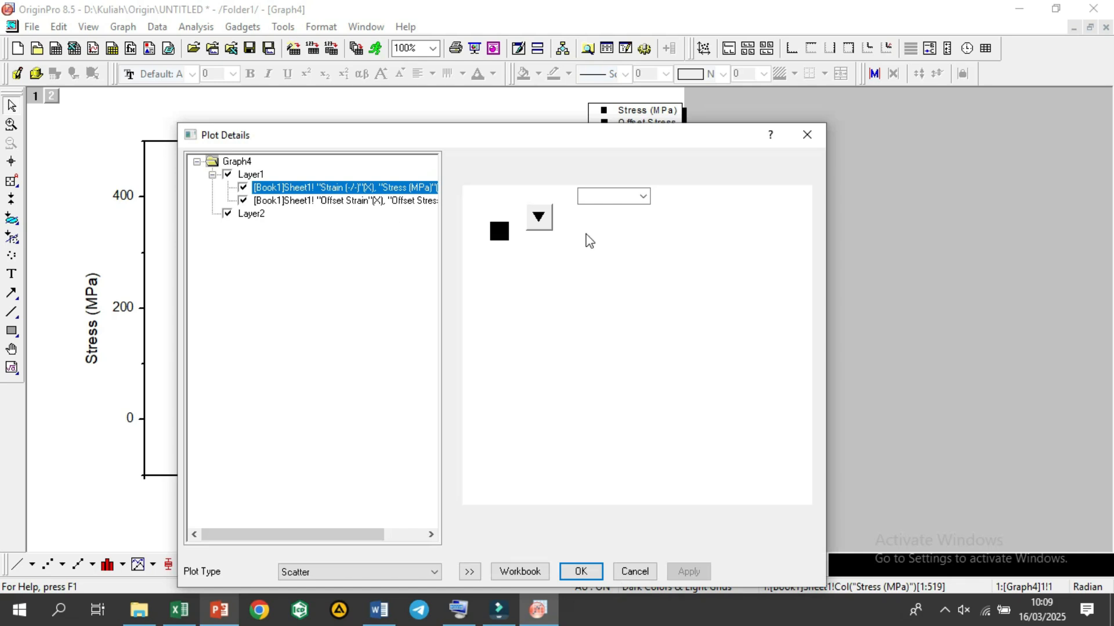
{"action": "left_click", "coordinate": [583, 196]}
{"action": "type", "text": "3"}
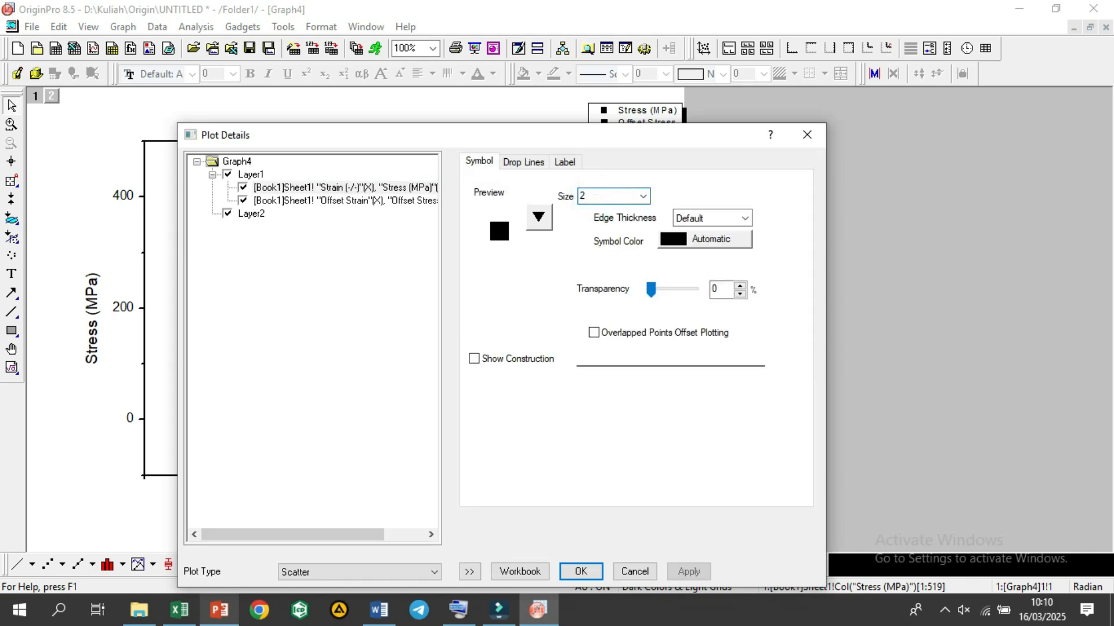
Step: Set the Offset Stress plot's symbol size to 2 and its symbol color to red
{"action": "left_click", "coordinate": [322, 201]}
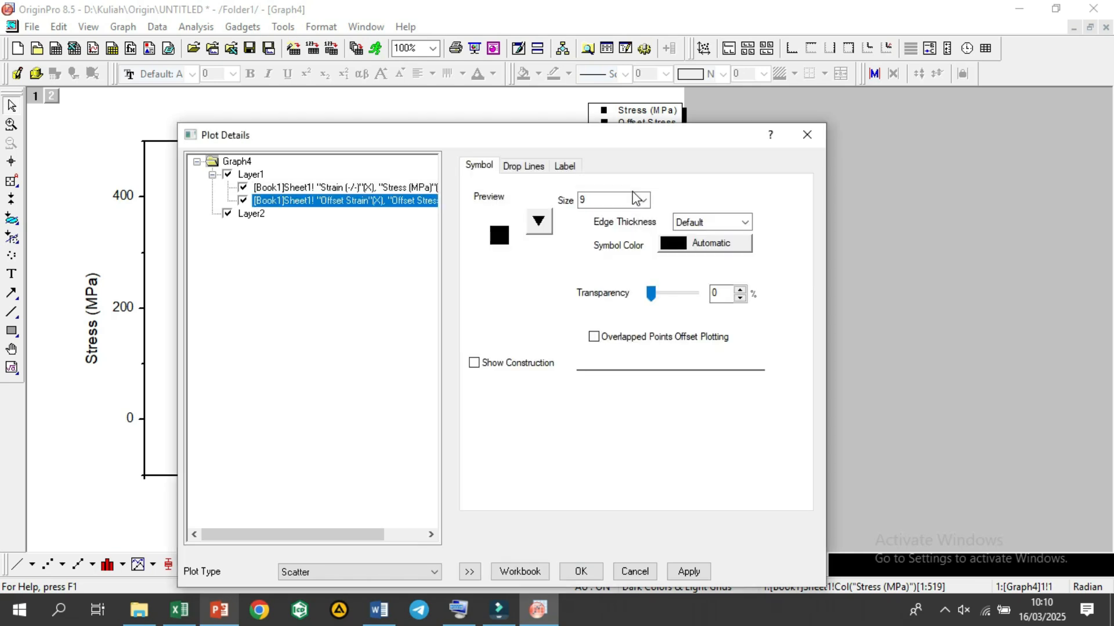
{"action": "left_click", "coordinate": [636, 199]}
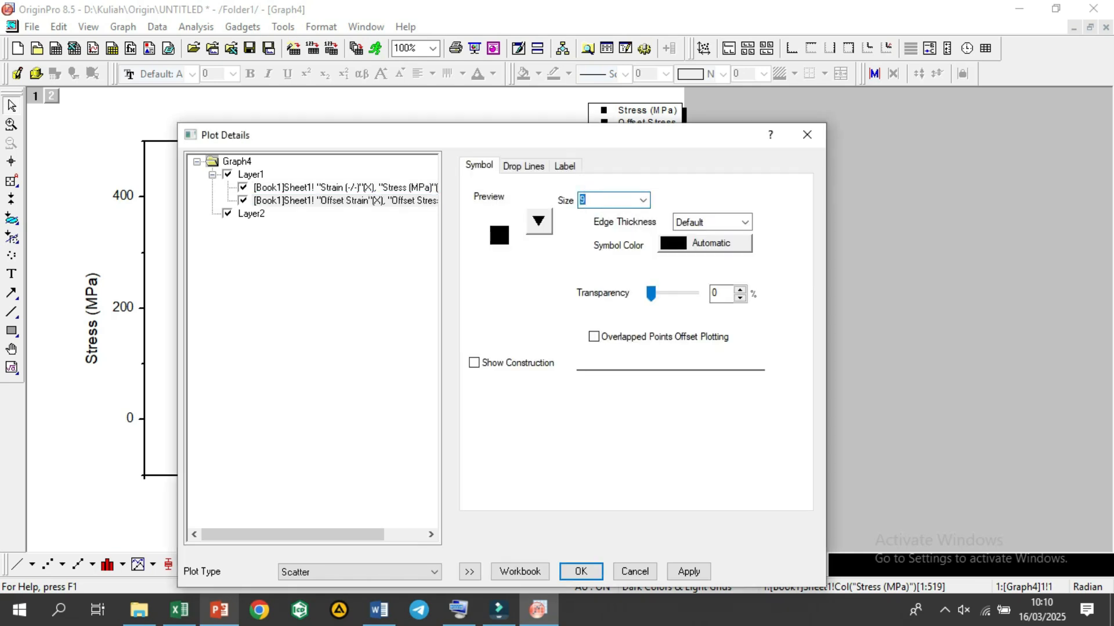
{"action": "left_click", "coordinate": [733, 243]}
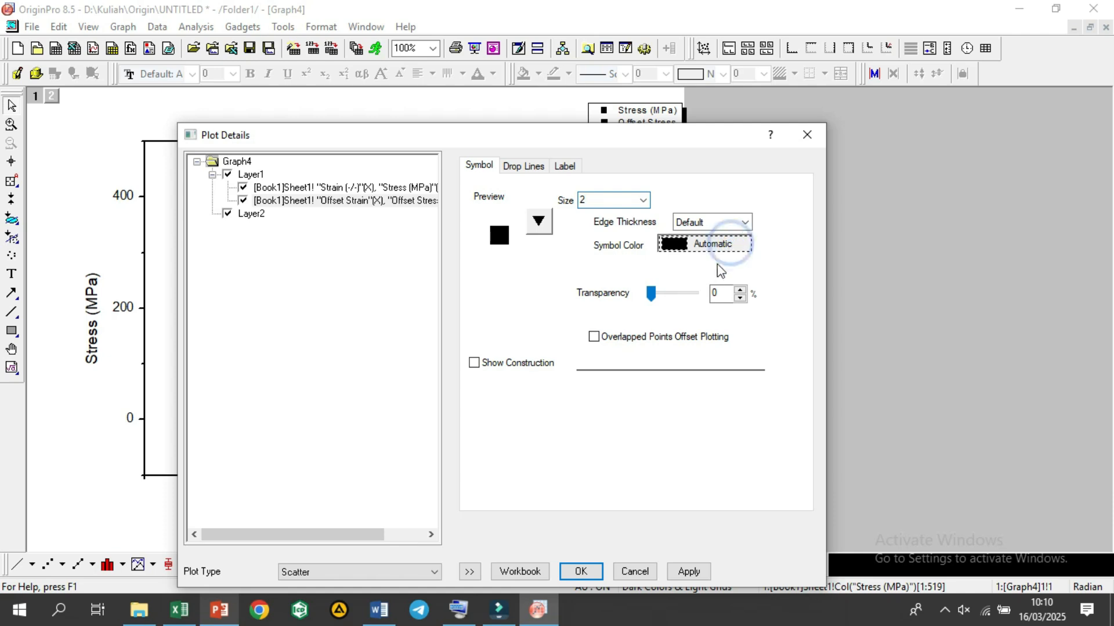
{"action": "mouse_move", "coordinate": [705, 276]}
{"action": "left_click", "coordinate": [819, 284]}
{"action": "left_click", "coordinate": [582, 571]}
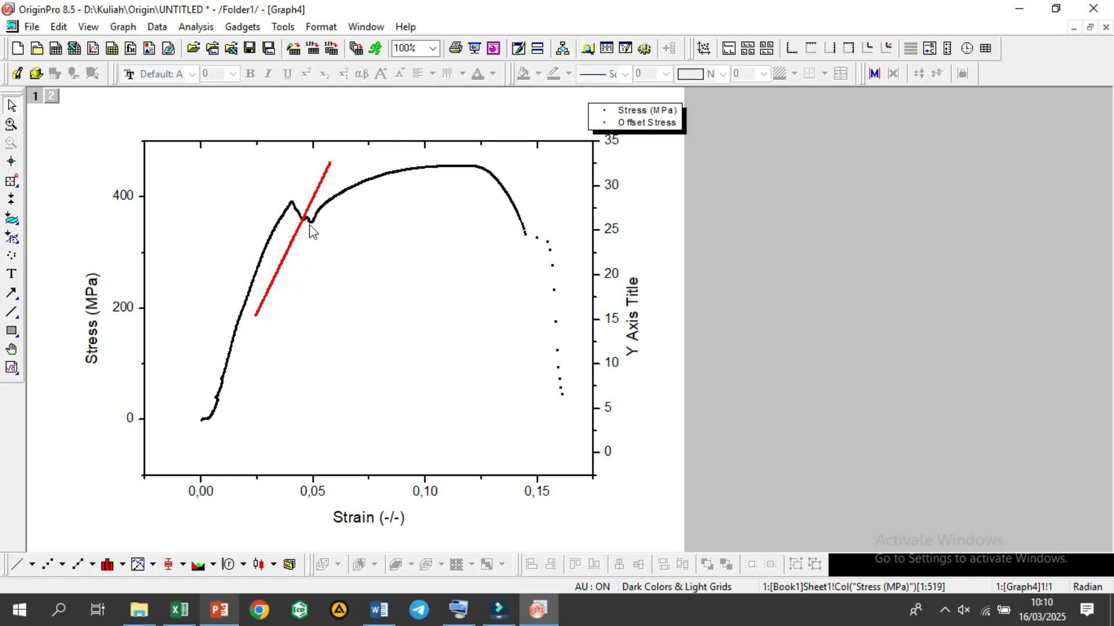
Step: Use the Data Reader to place a coordinate label on the stress curve where the red offset line crosses it
{"action": "left_click", "coordinate": [18, 182]}
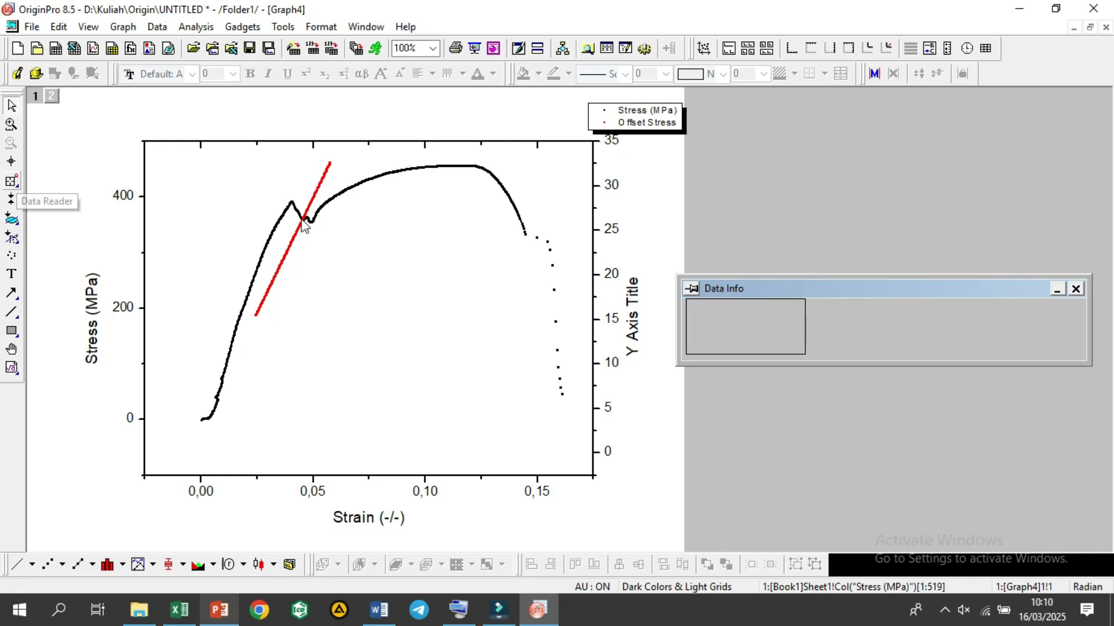
{"action": "left_click", "coordinate": [304, 226]}
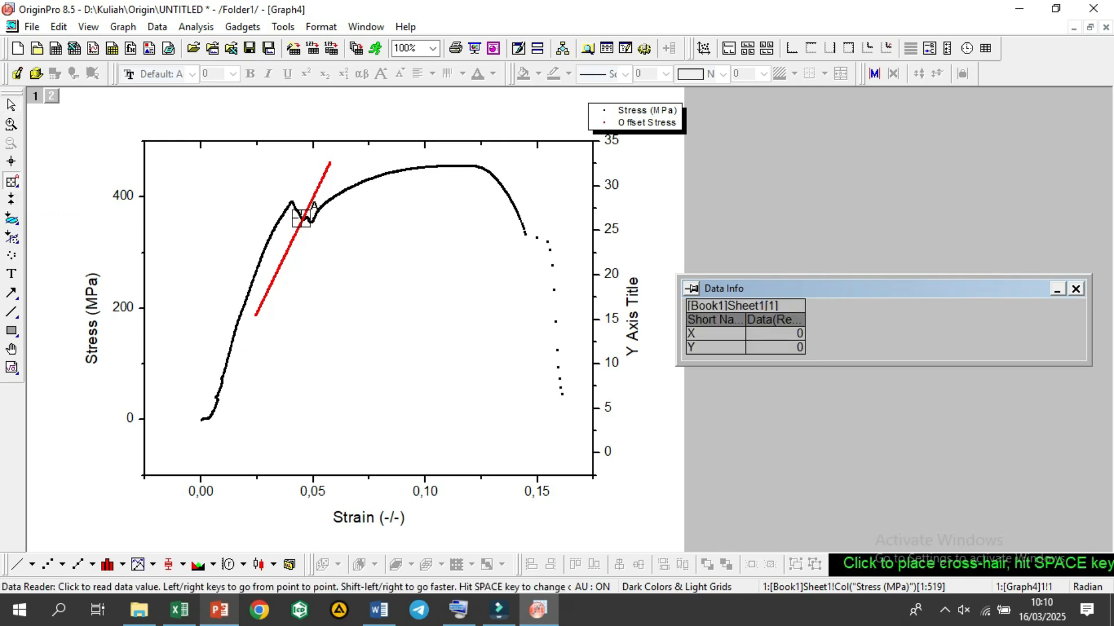
{"action": "left_click", "coordinate": [301, 219]}
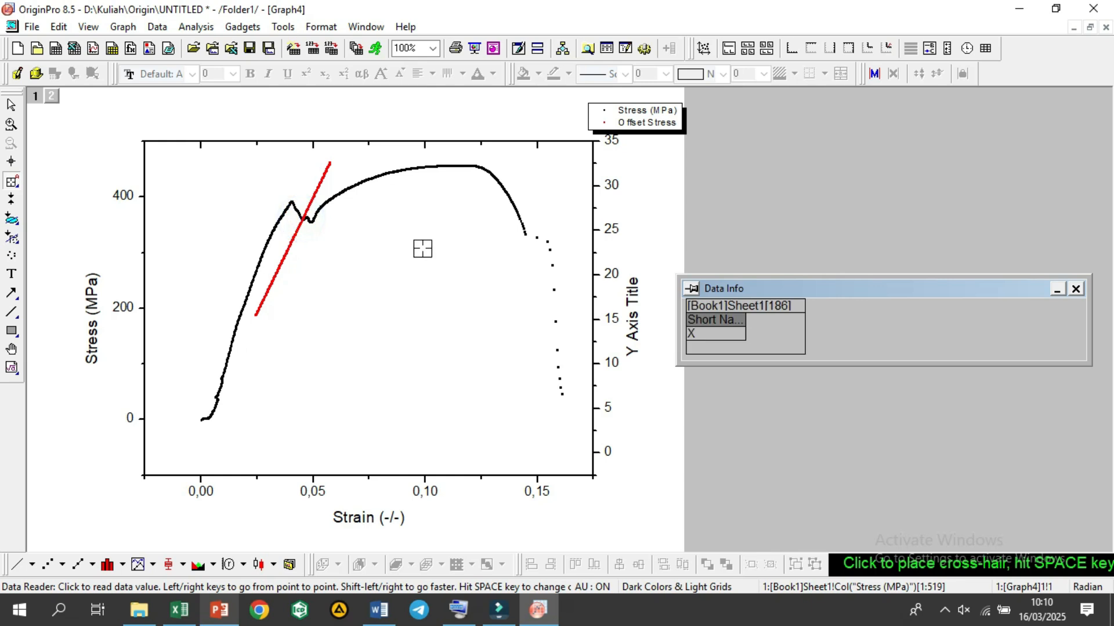
{"action": "left_click", "coordinate": [303, 220]}
{"action": "left_click", "coordinate": [303, 220]}
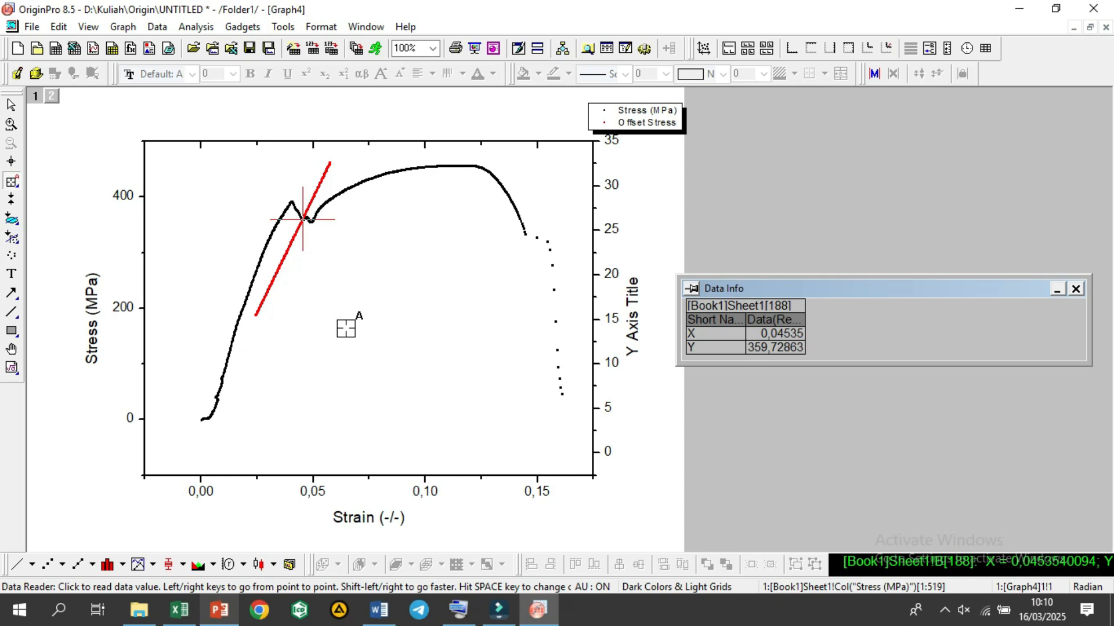
{"action": "left_click", "coordinate": [301, 219]}
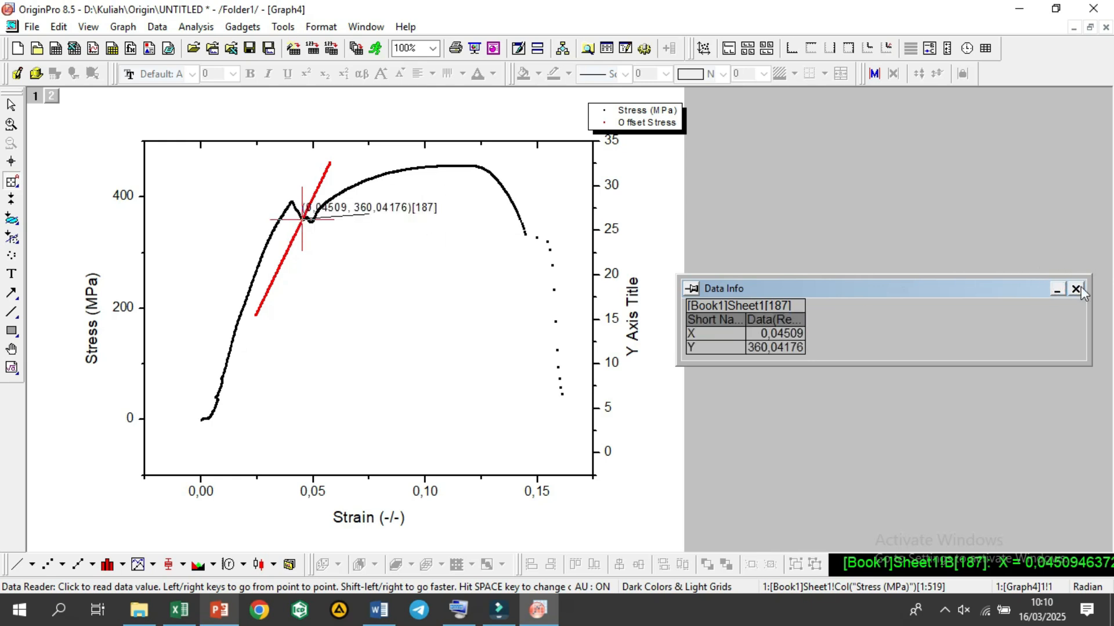
Step: Move the intersection's coordinate label just below the stress curve
{"action": "left_click", "coordinate": [14, 105]}
{"action": "left_click", "coordinate": [404, 207]}
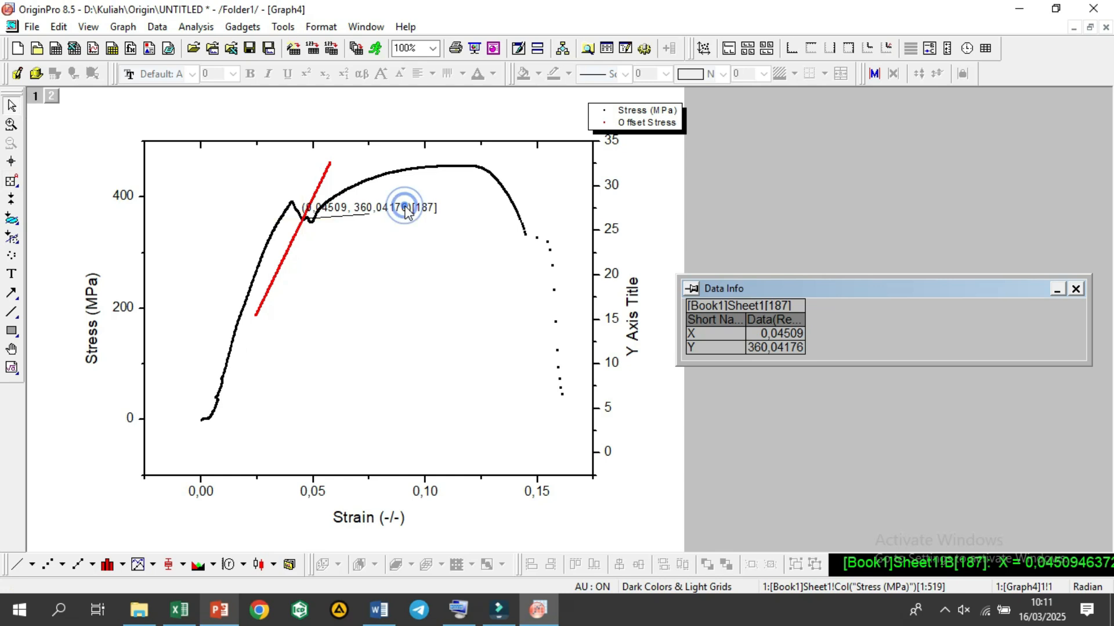
{"action": "left_click_drag", "start_coordinate": [403, 207], "coordinate": [404, 234]}
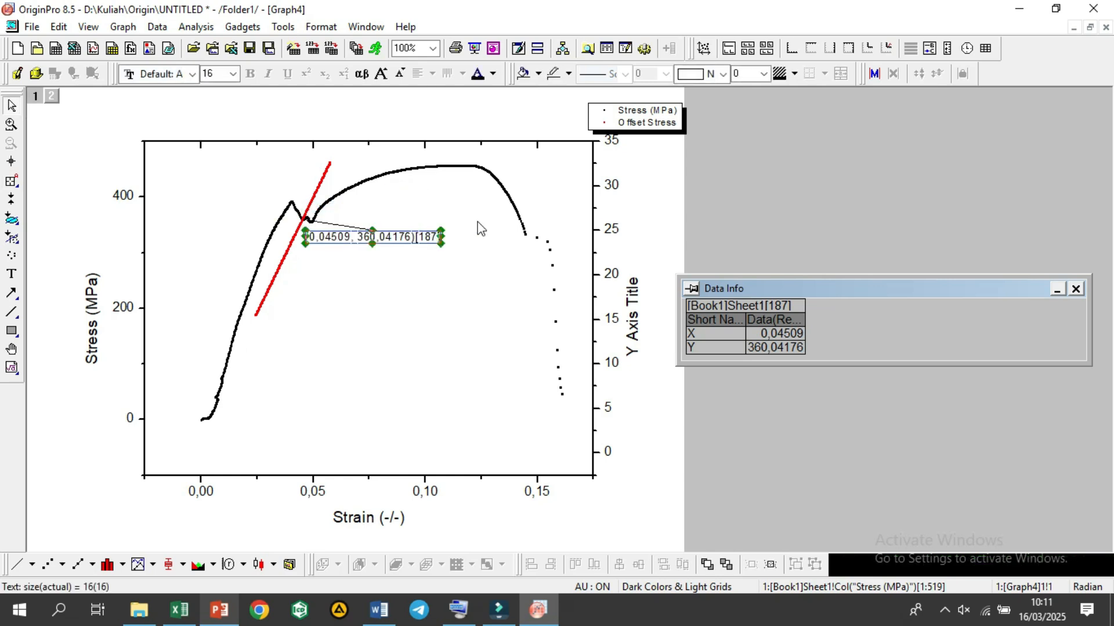
Step: Restore the Graph4 window, move it below Graph3 and shrink it so Graph1 and Graph2 are uncovered
{"action": "left_click", "coordinate": [1090, 27]}
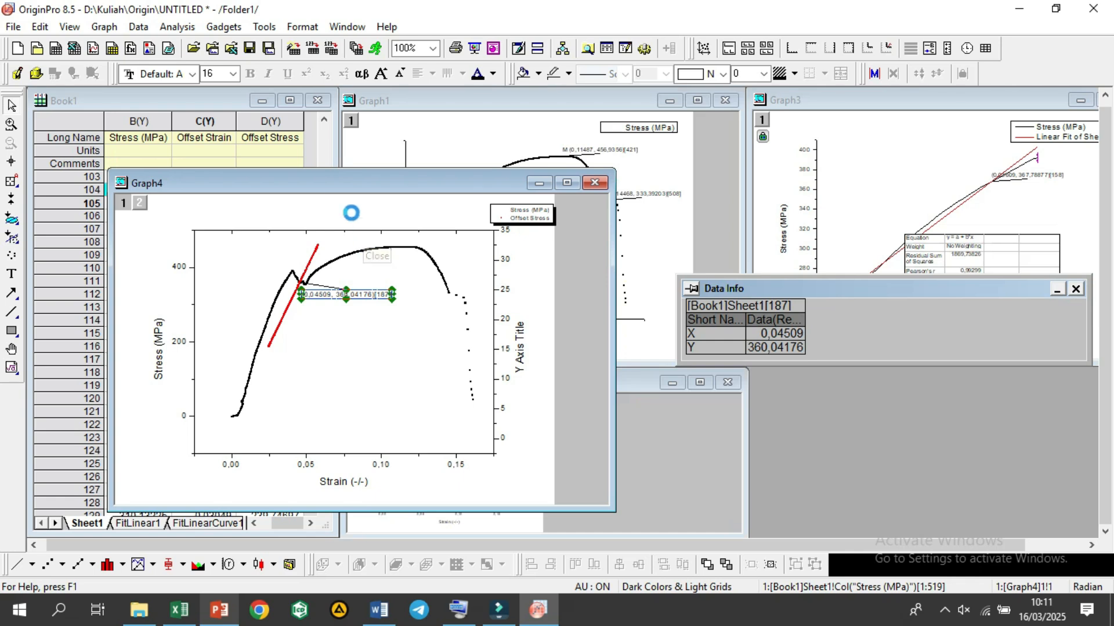
{"action": "left_click_drag", "start_coordinate": [332, 190], "coordinate": [802, 247]}
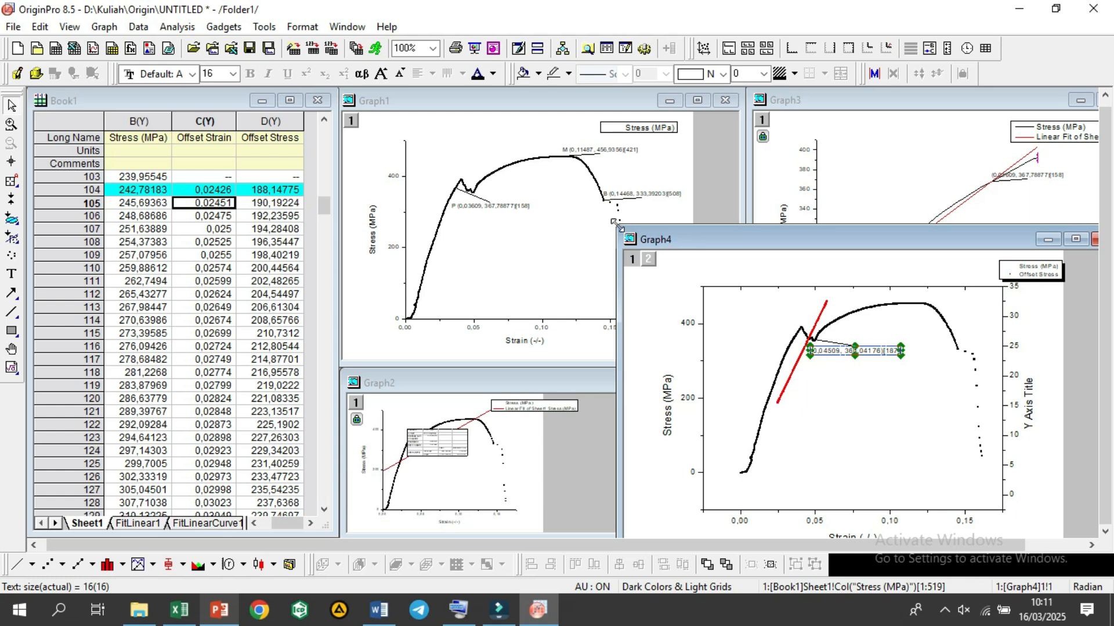
{"action": "left_click_drag", "start_coordinate": [615, 223], "coordinate": [617, 225]}
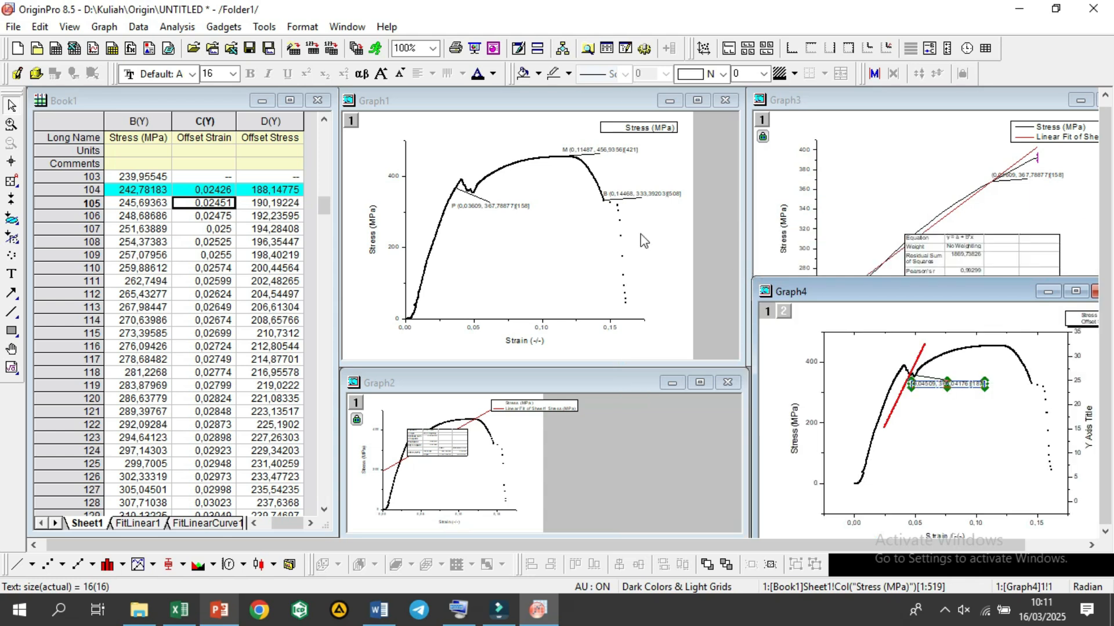
Step: Maximize Graph1 and use the Data Reader to place a coordinate label on data point 187 of the stress curve
{"action": "left_click", "coordinate": [644, 241]}
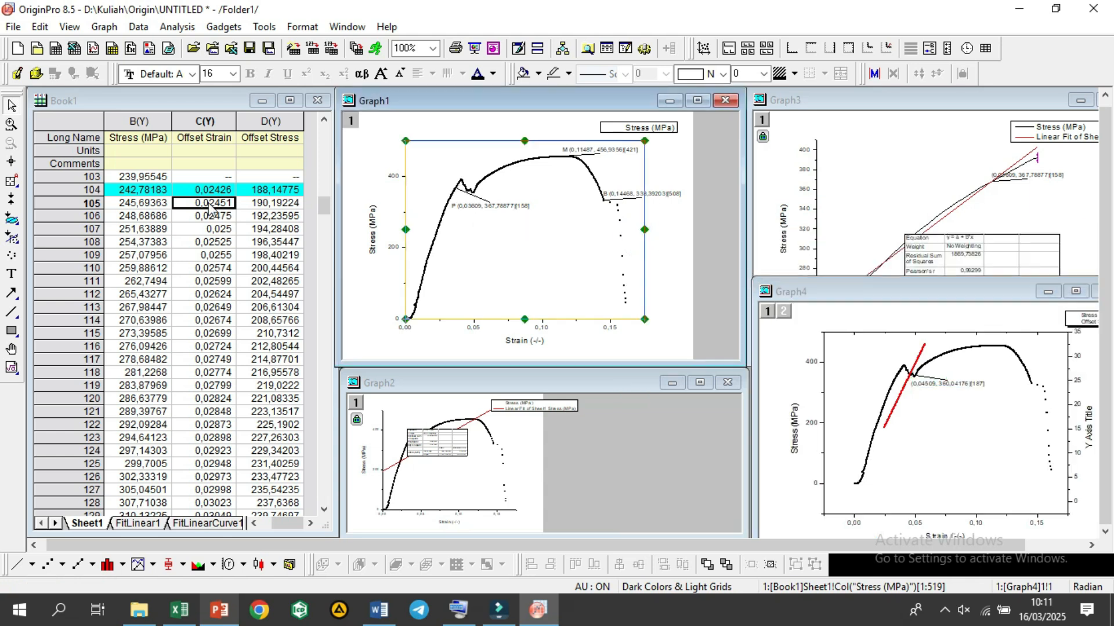
{"action": "left_click", "coordinate": [9, 179]}
{"action": "left_click", "coordinate": [696, 101]}
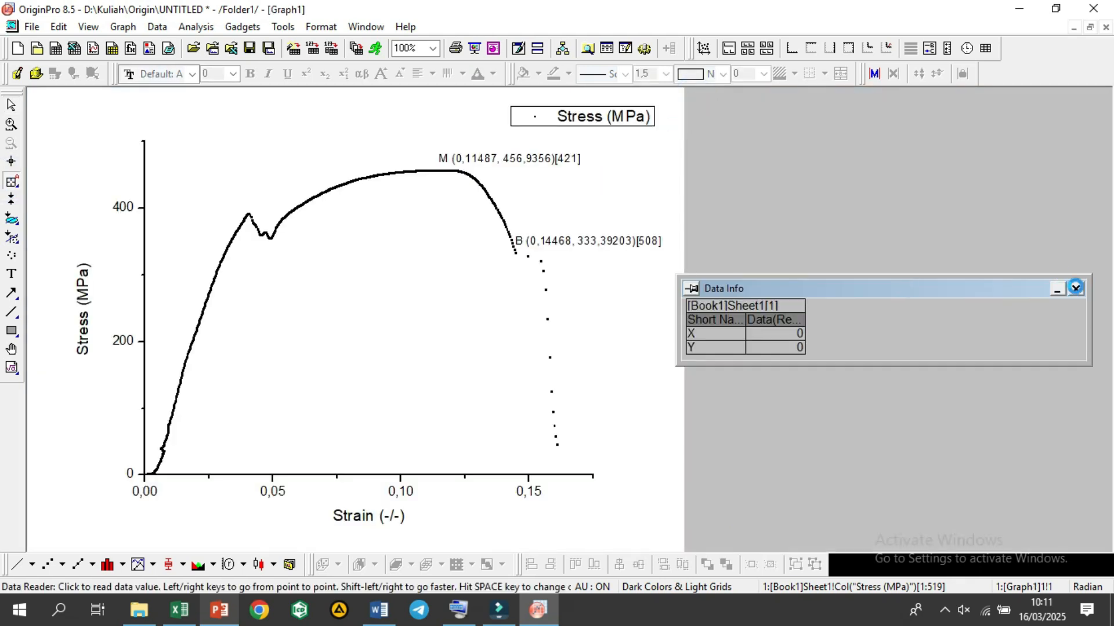
{"action": "left_click", "coordinate": [259, 234]}
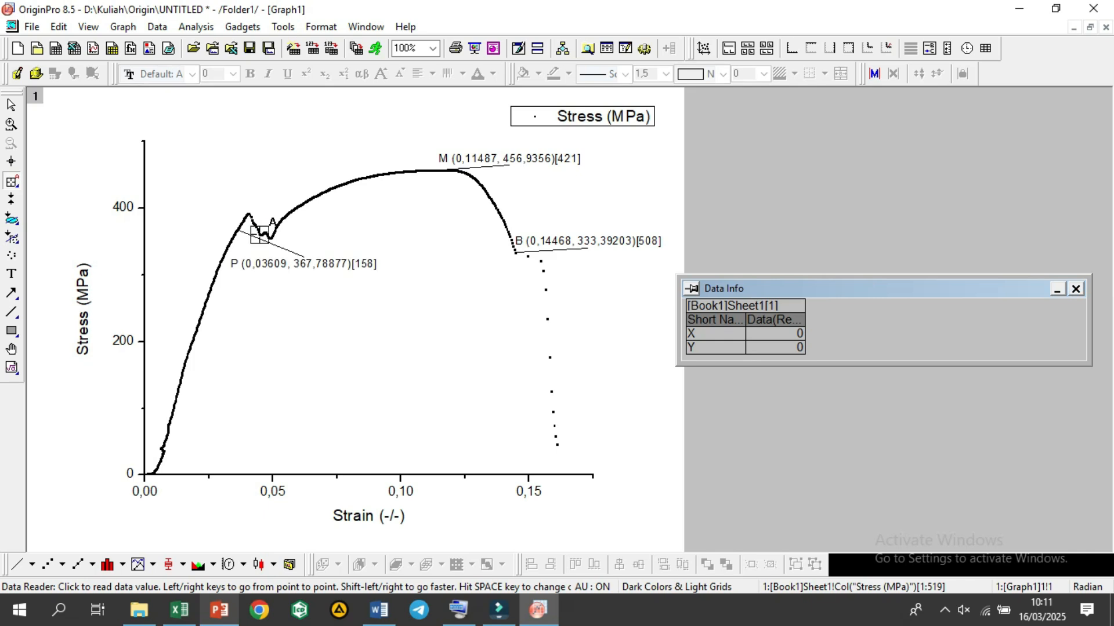
{"action": "left_click", "coordinate": [260, 233]}
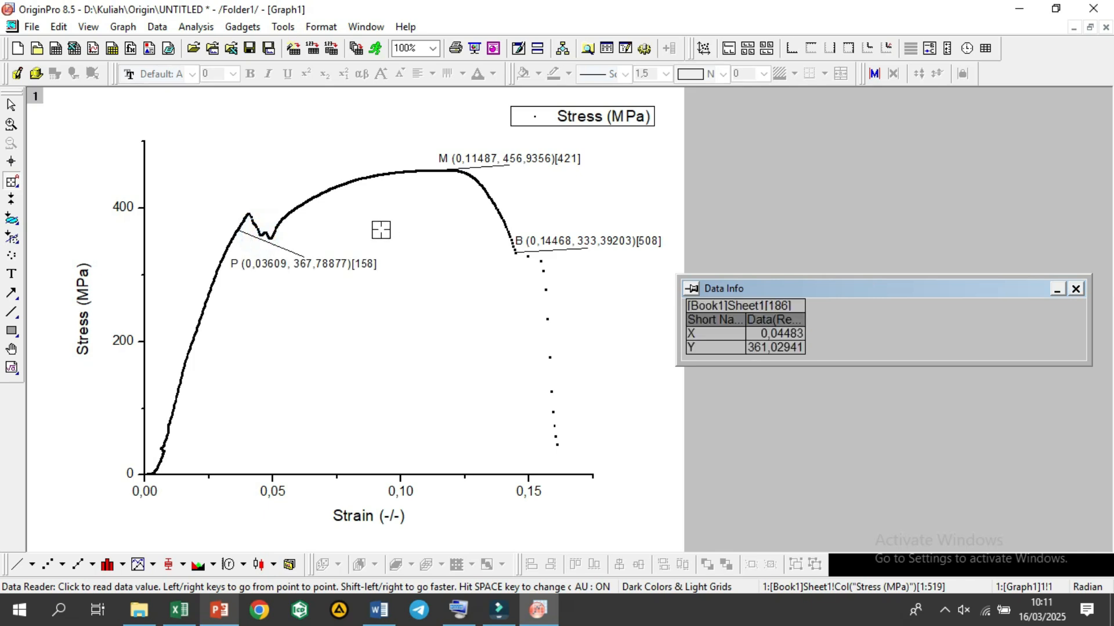
{"action": "left_click", "coordinate": [260, 234]}
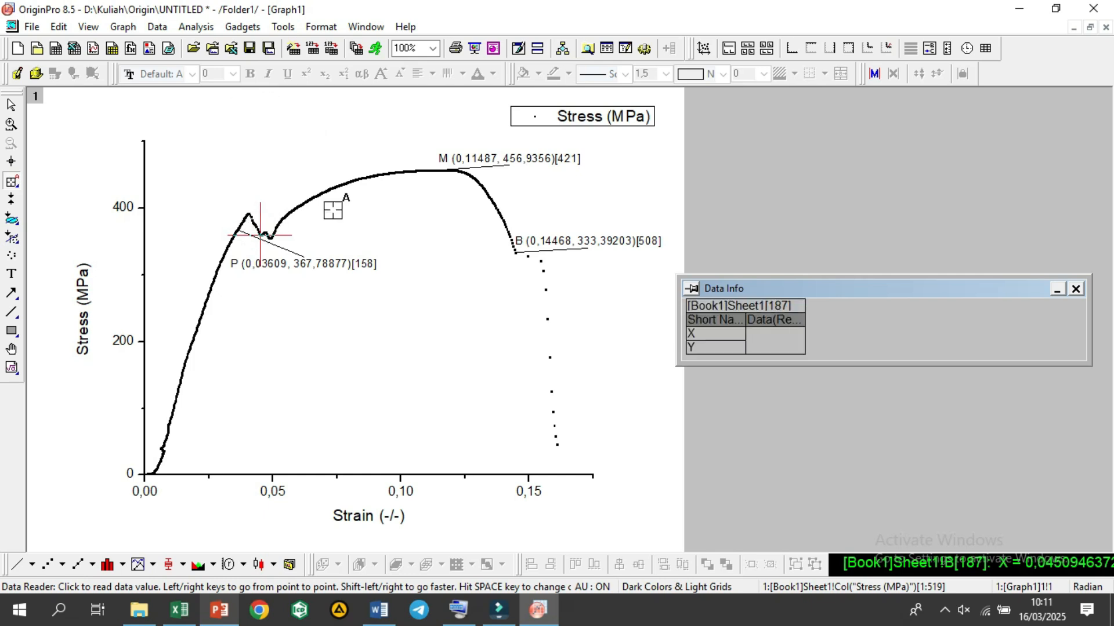
{"action": "left_click", "coordinate": [260, 234]}
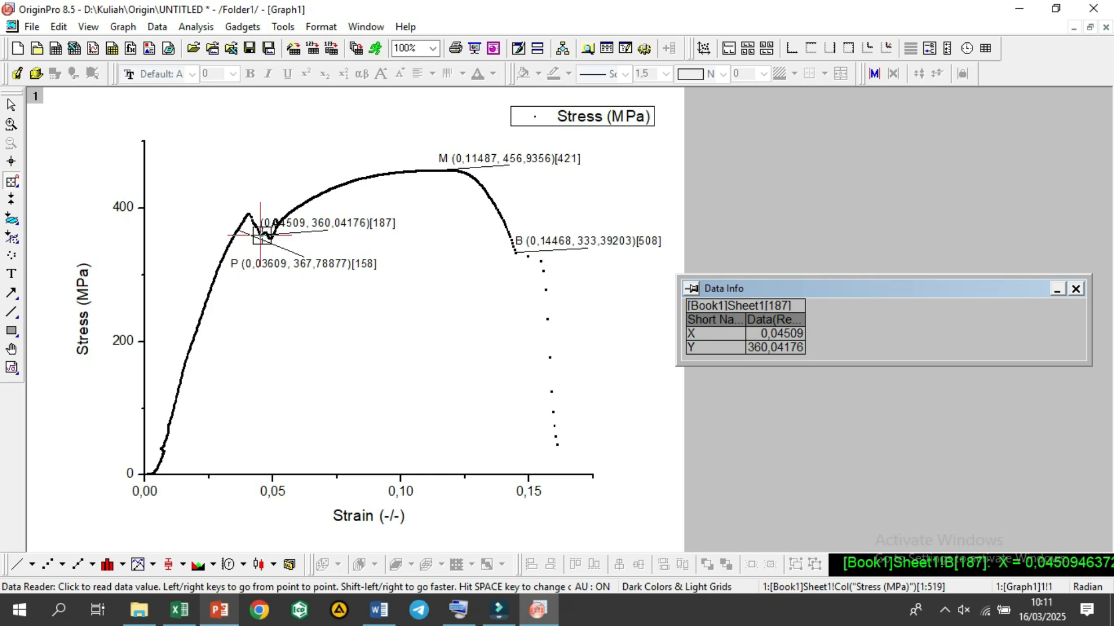
Step: Add the prefix "Y" before the coordinates in the label of data point 187
{"action": "left_click", "coordinate": [11, 104]}
{"action": "left_click", "coordinate": [12, 106]}
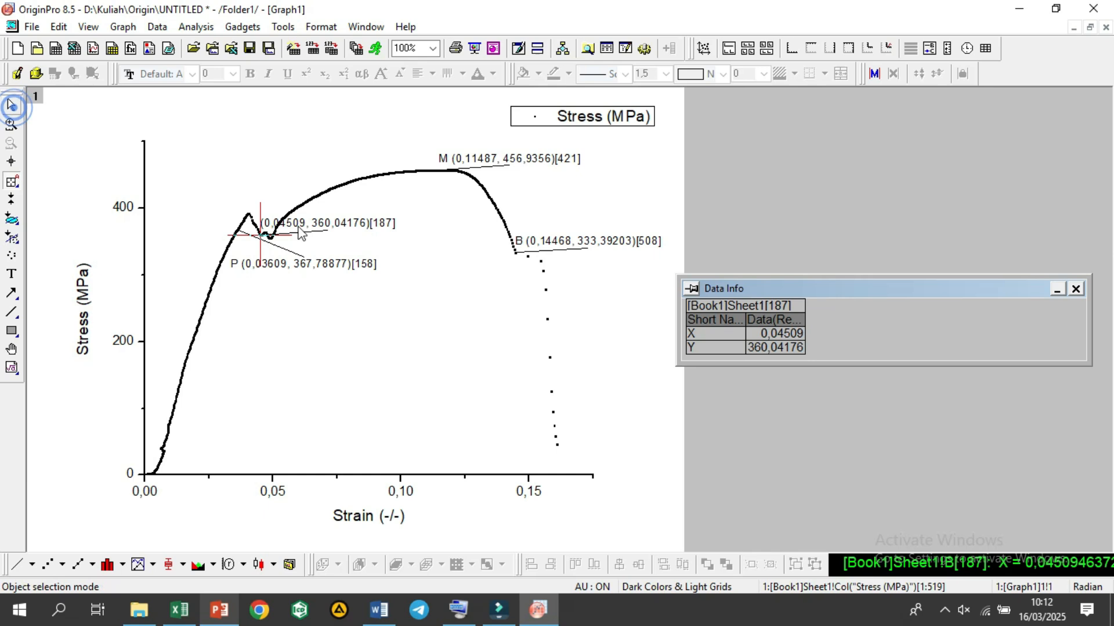
{"action": "left_click", "coordinate": [332, 224]}
{"action": "right_click", "coordinate": [331, 223]}
{"action": "left_click", "coordinate": [448, 379]}
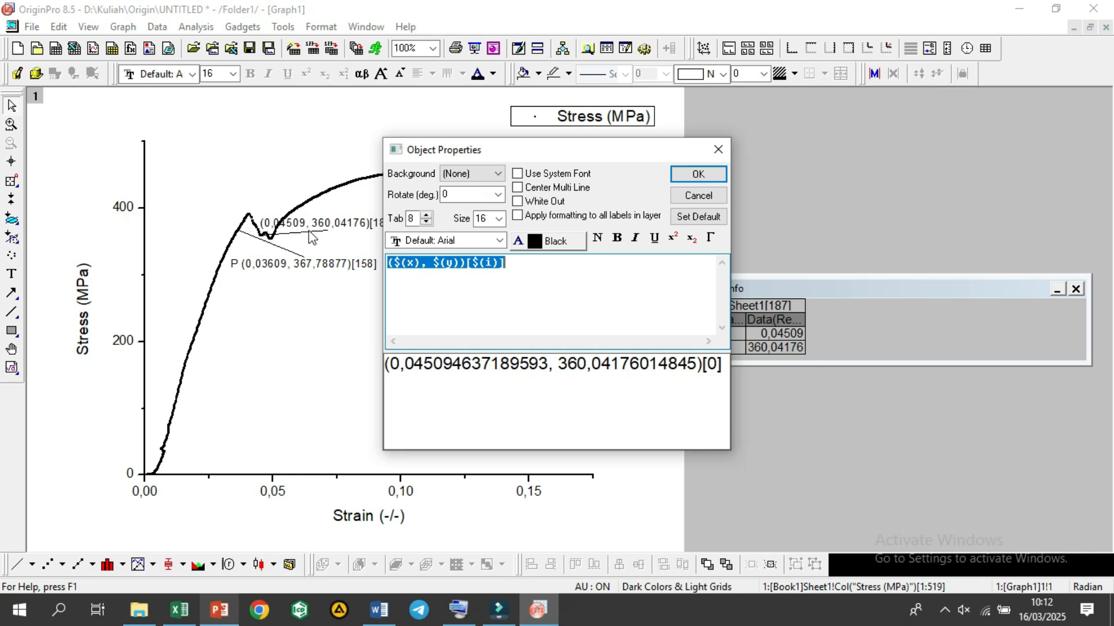
{"action": "left_click", "coordinate": [388, 266]}
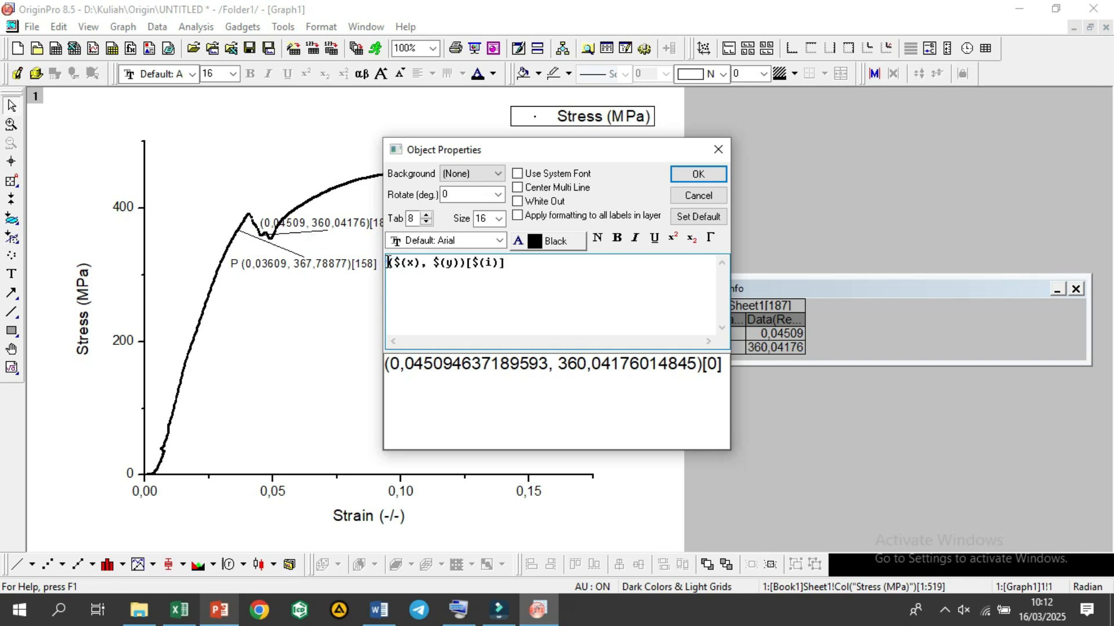
{"action": "type", "text": "(Y"}
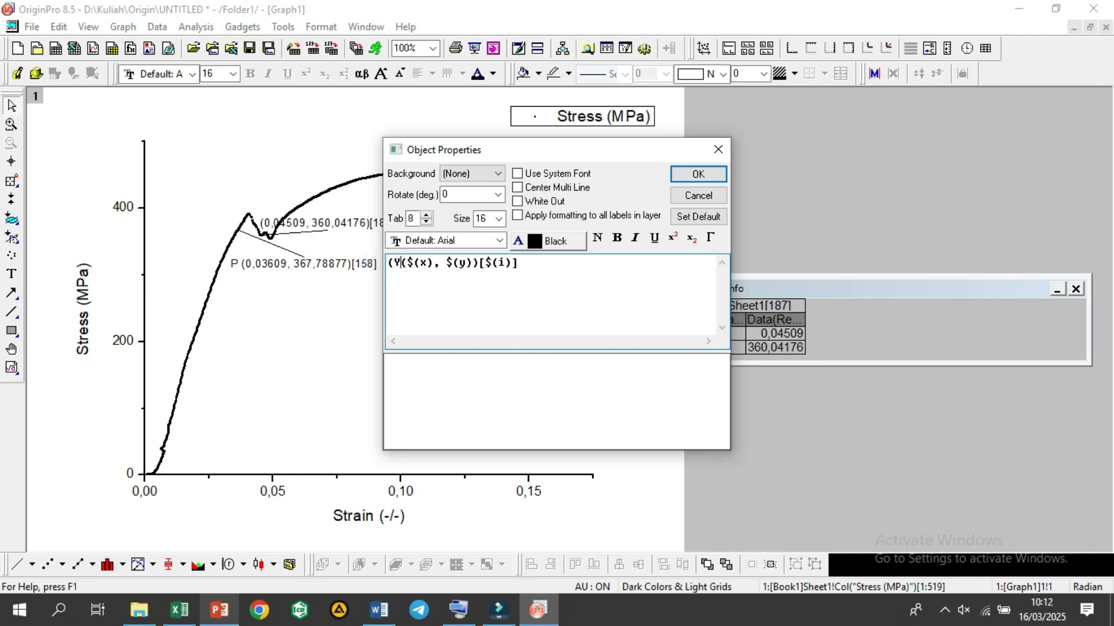
{"action": "key", "text": "BackSpace"}
{"action": "left_click", "coordinate": [699, 174]}
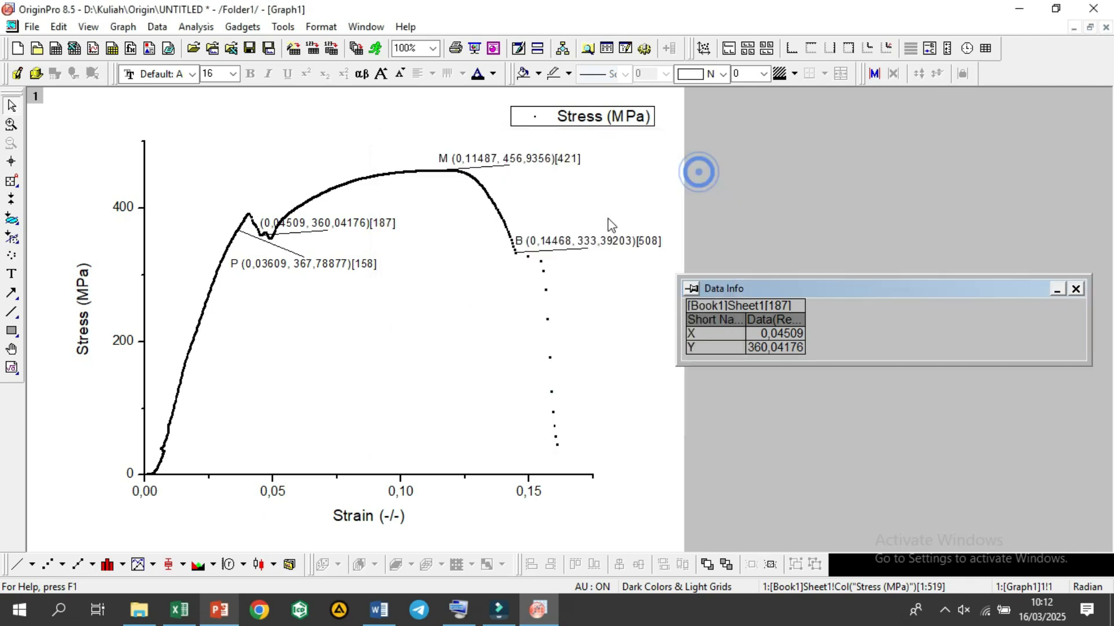
Step: Move the Y label slightly right and down so it sits below the stress curve
{"action": "left_click", "coordinate": [361, 226]}
{"action": "left_click_drag", "start_coordinate": [362, 226], "coordinate": [386, 236]}
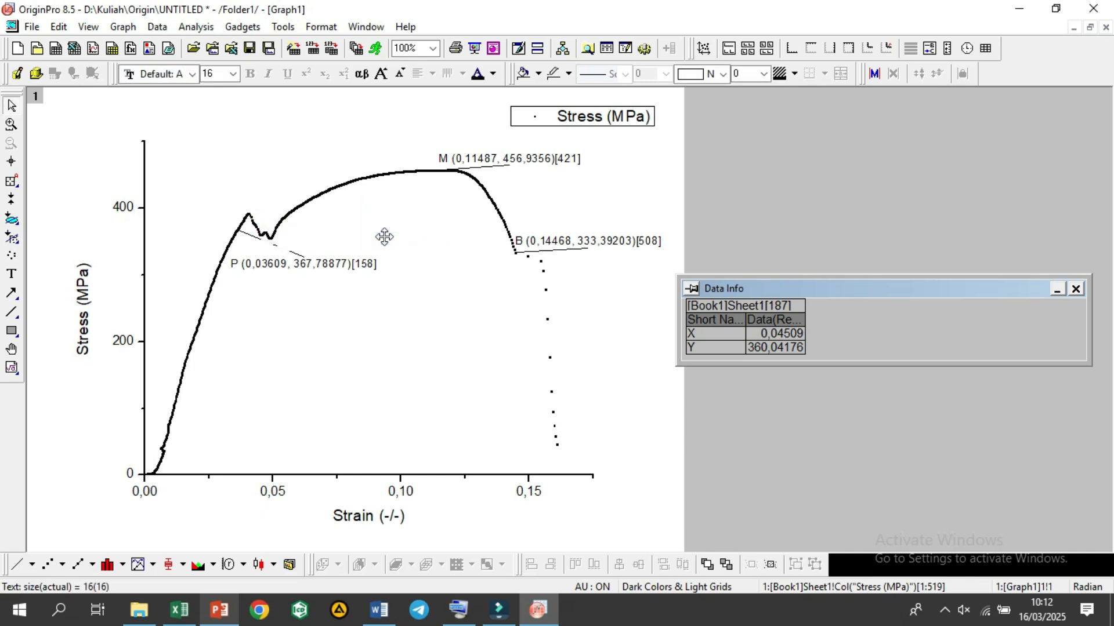
{"action": "left_click", "coordinate": [403, 282]}
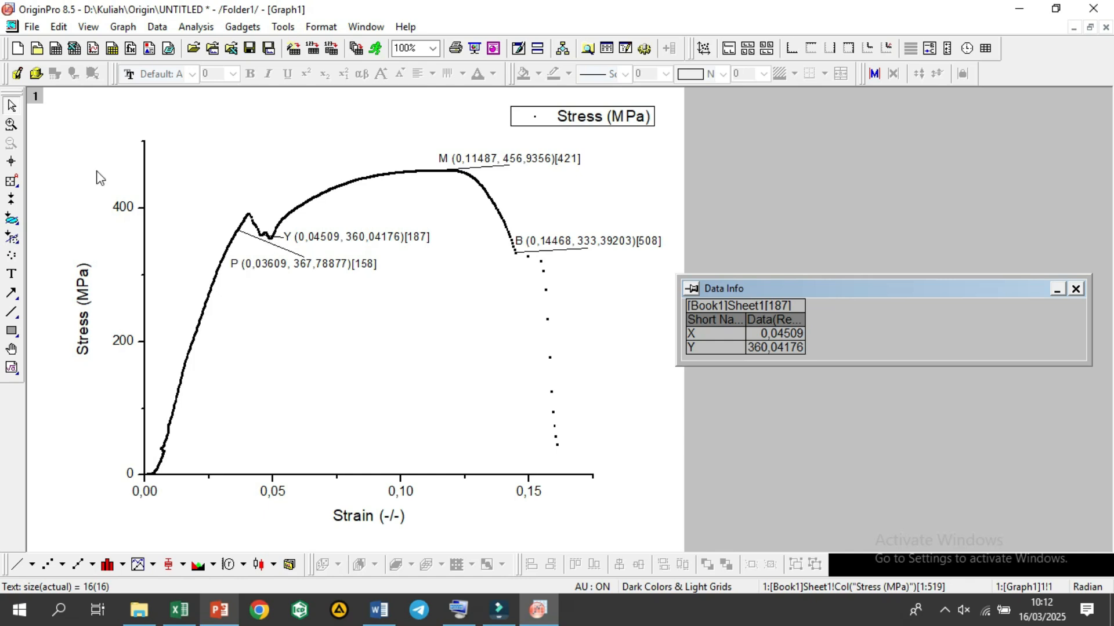
Step: Use the Data Reader to place a coordinate label on data point 174, the first peak of the stress curve
{"action": "left_click", "coordinate": [12, 184]}
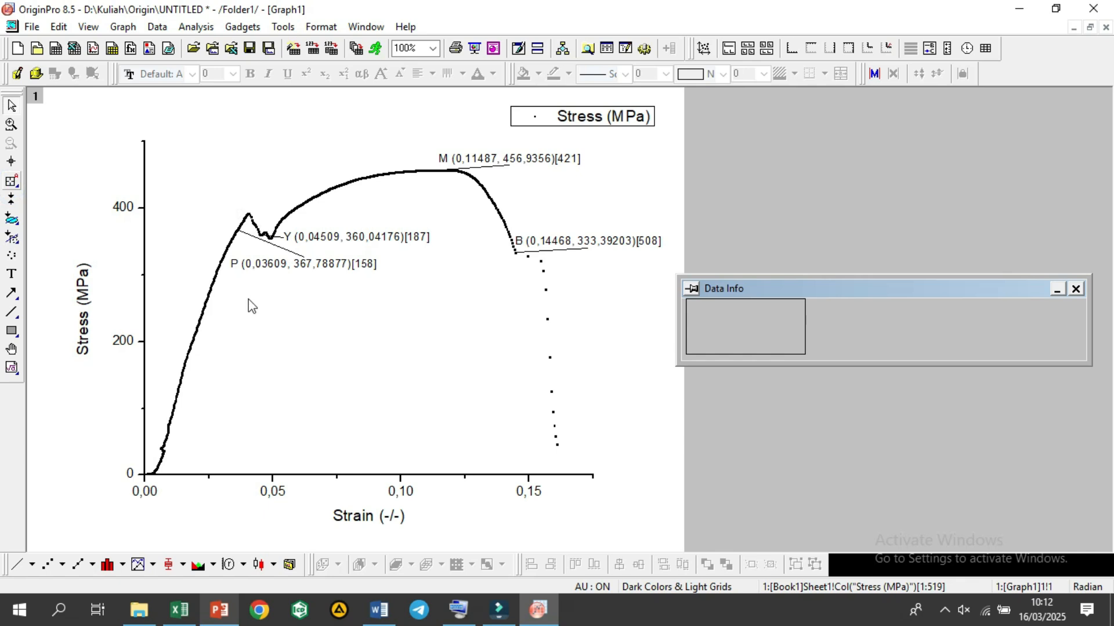
{"action": "left_click", "coordinate": [256, 244]}
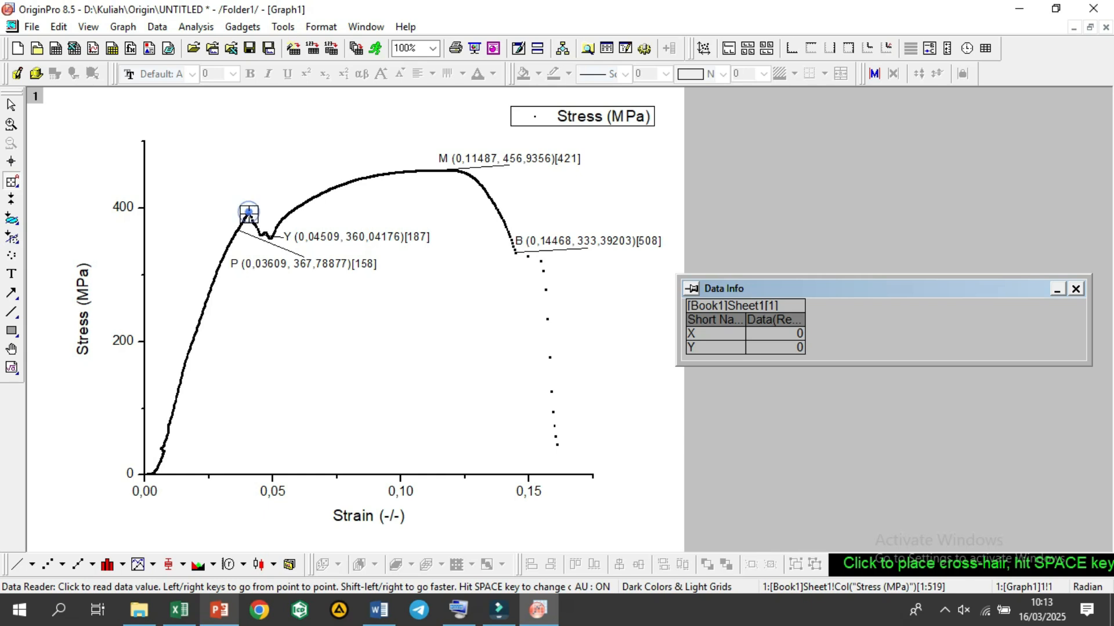
{"action": "left_click", "coordinate": [249, 213]}
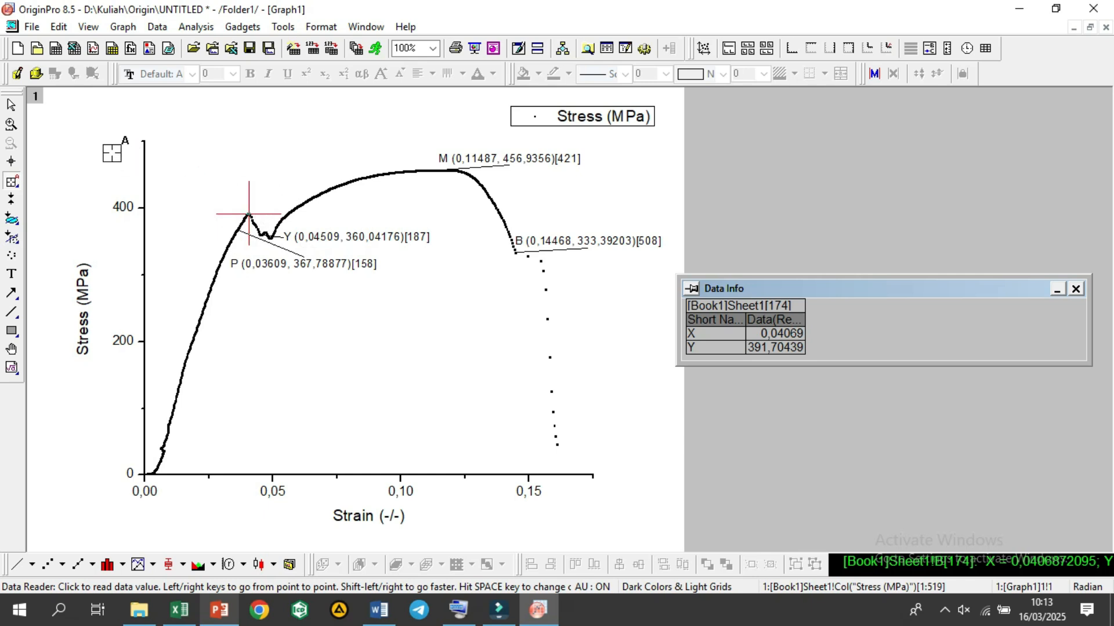
{"action": "left_click", "coordinate": [249, 214]}
{"action": "left_click", "coordinate": [249, 214]}
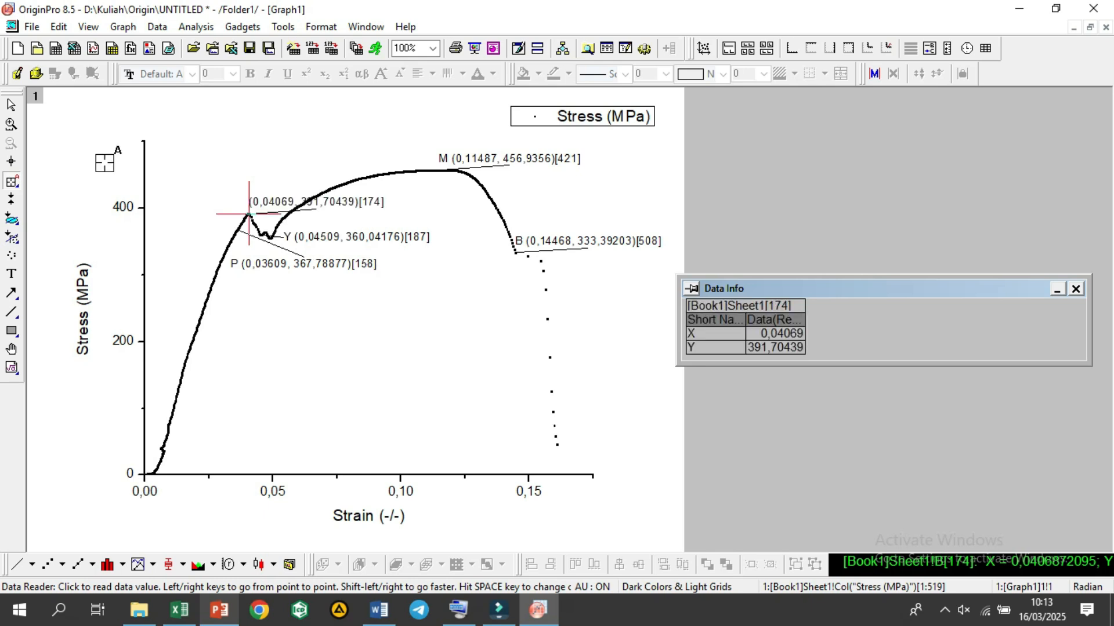
Step: Add the prefix "E" before the coordinates in the label of the curve's first peak
{"action": "left_click", "coordinate": [12, 106]}
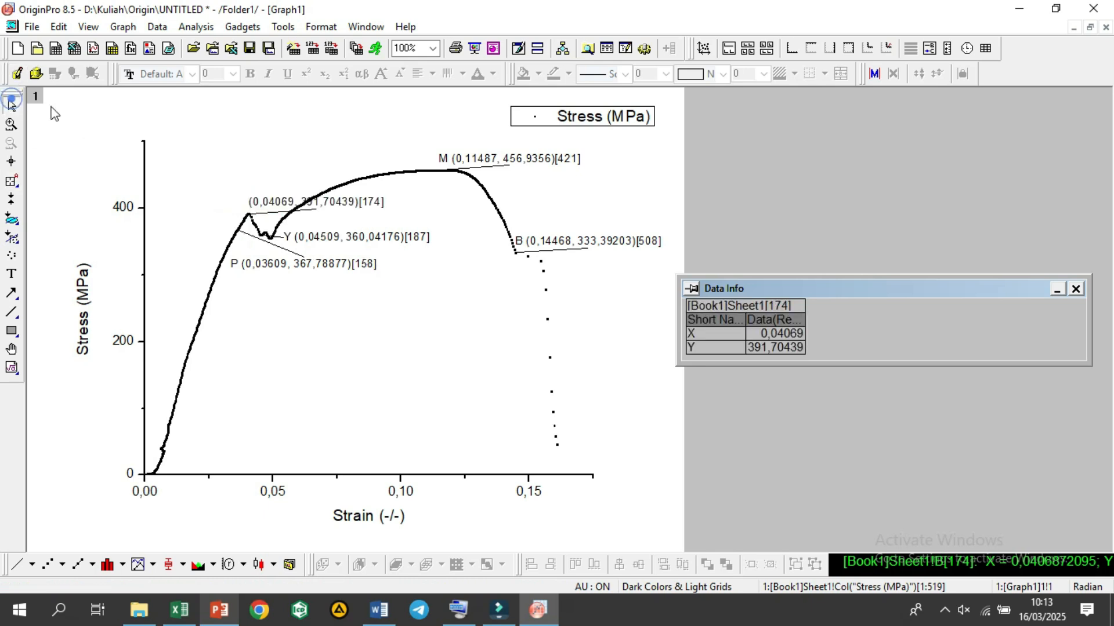
{"action": "left_click", "coordinate": [330, 197]}
{"action": "left_click", "coordinate": [351, 203]}
{"action": "right_click", "coordinate": [351, 201]}
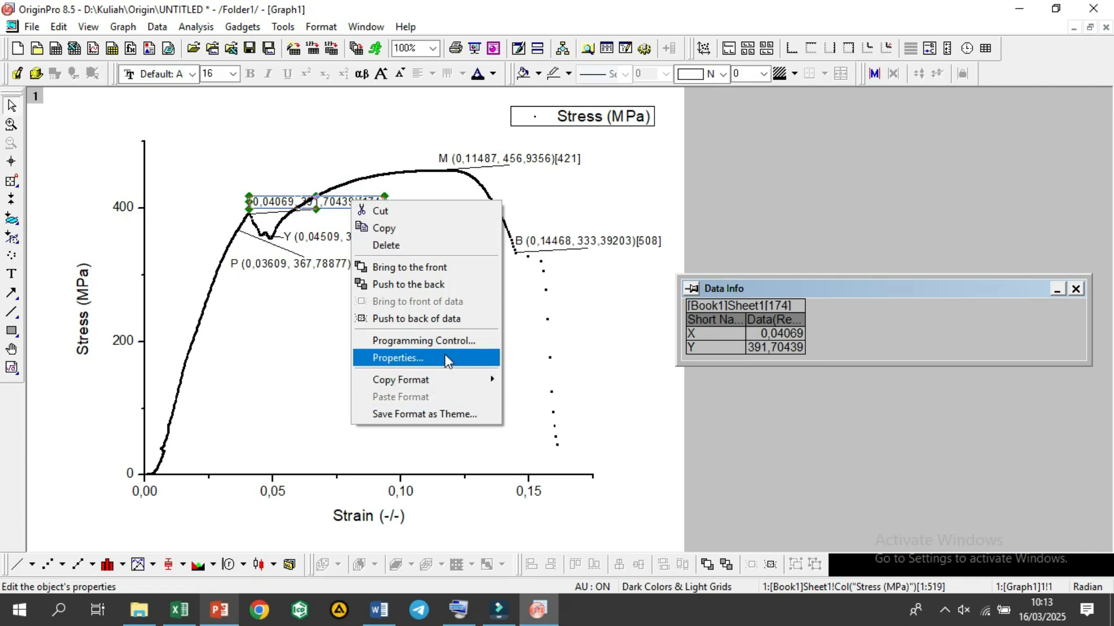
{"action": "left_click", "coordinate": [444, 358]}
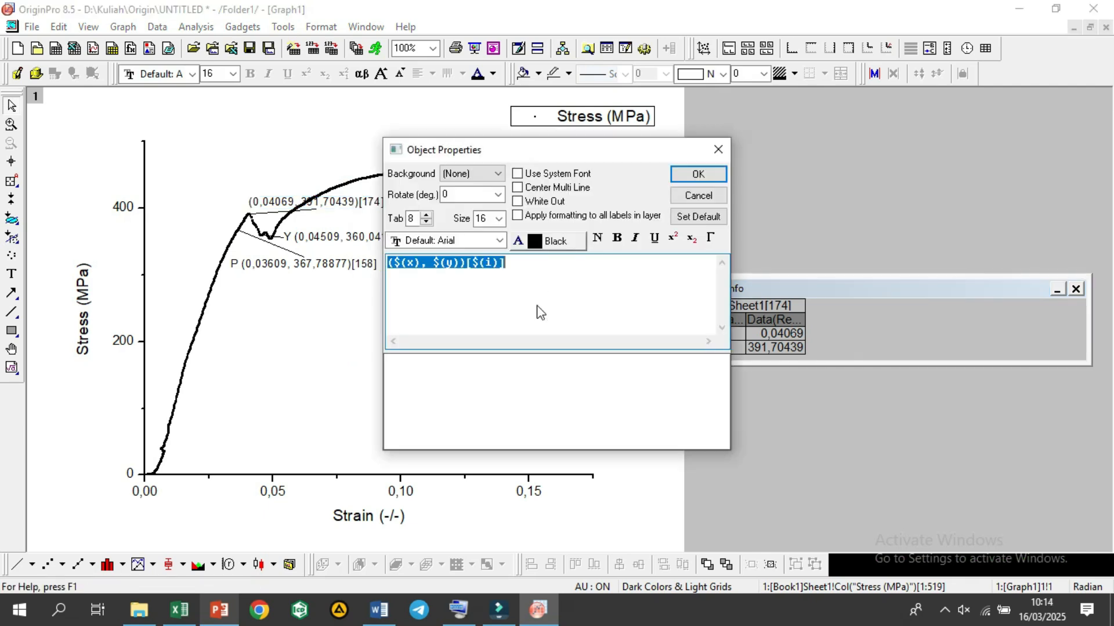
{"action": "left_click", "coordinate": [395, 264]}
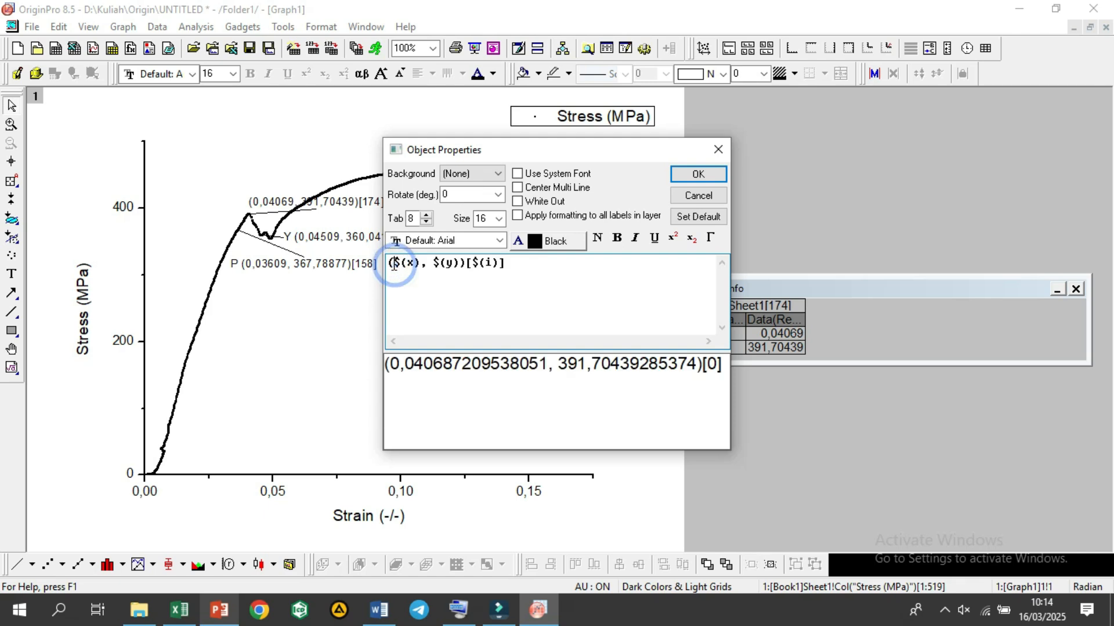
{"action": "left_click", "coordinate": [388, 262]}
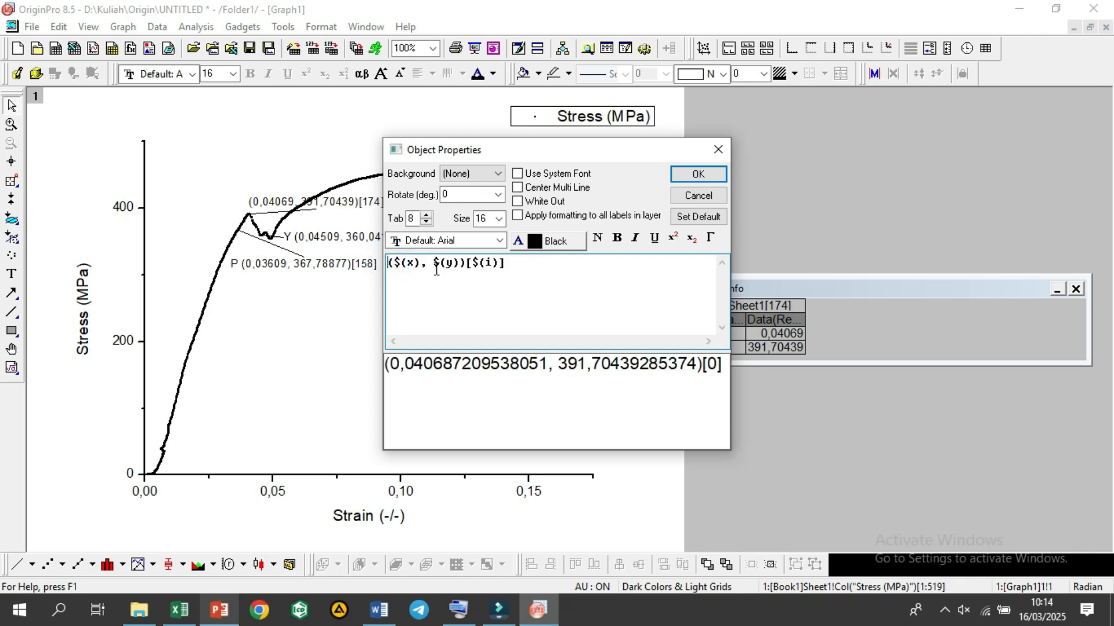
{"action": "type", "text": "E"}
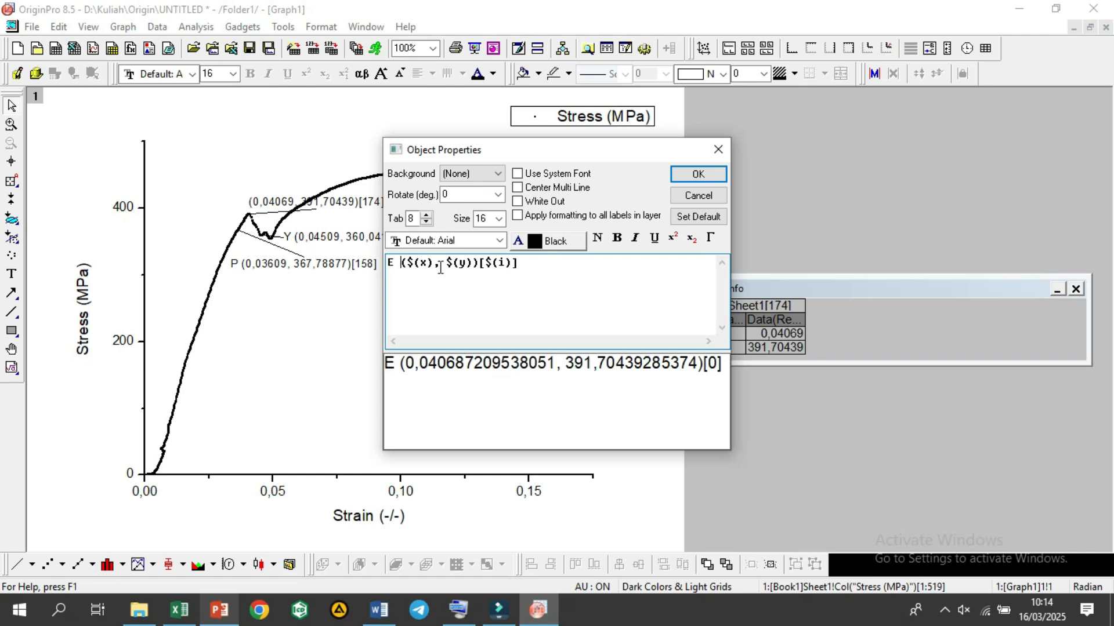
{"action": "left_click", "coordinate": [708, 174]}
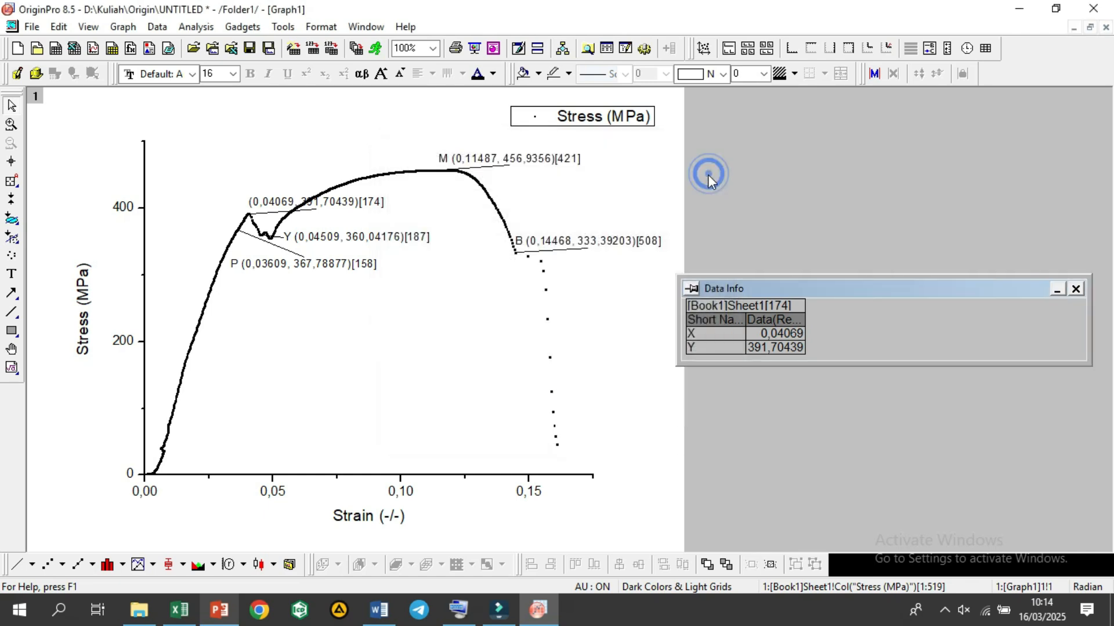
{"action": "left_click", "coordinate": [177, 319]}
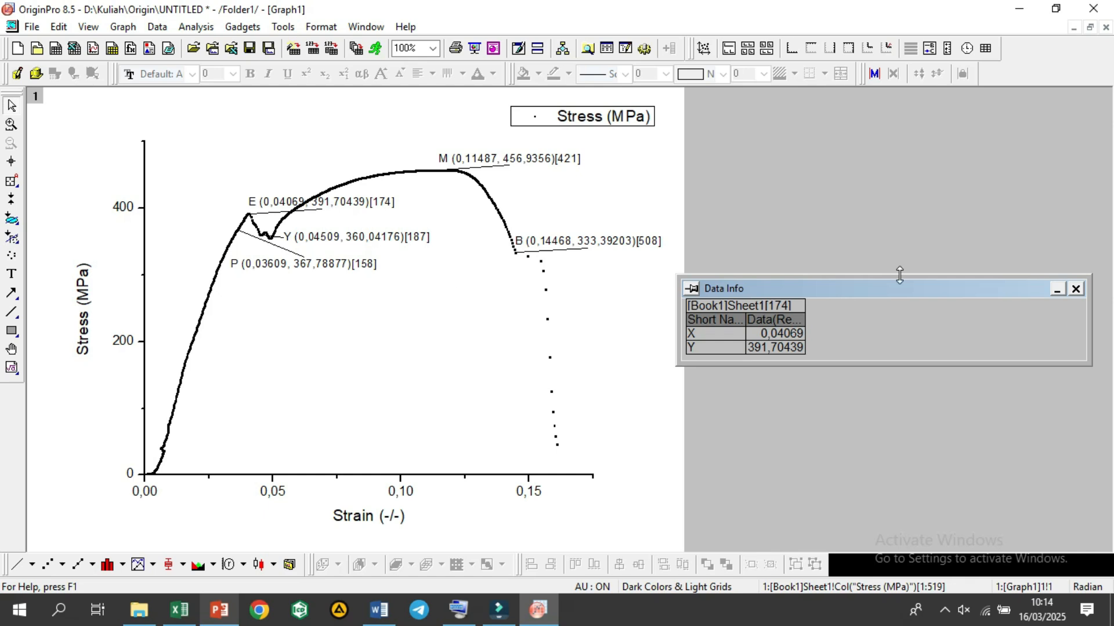
Step: Close the Data Info window and draw a vertical line from point Y down to the strain axis
{"action": "left_click", "coordinate": [1076, 289]}
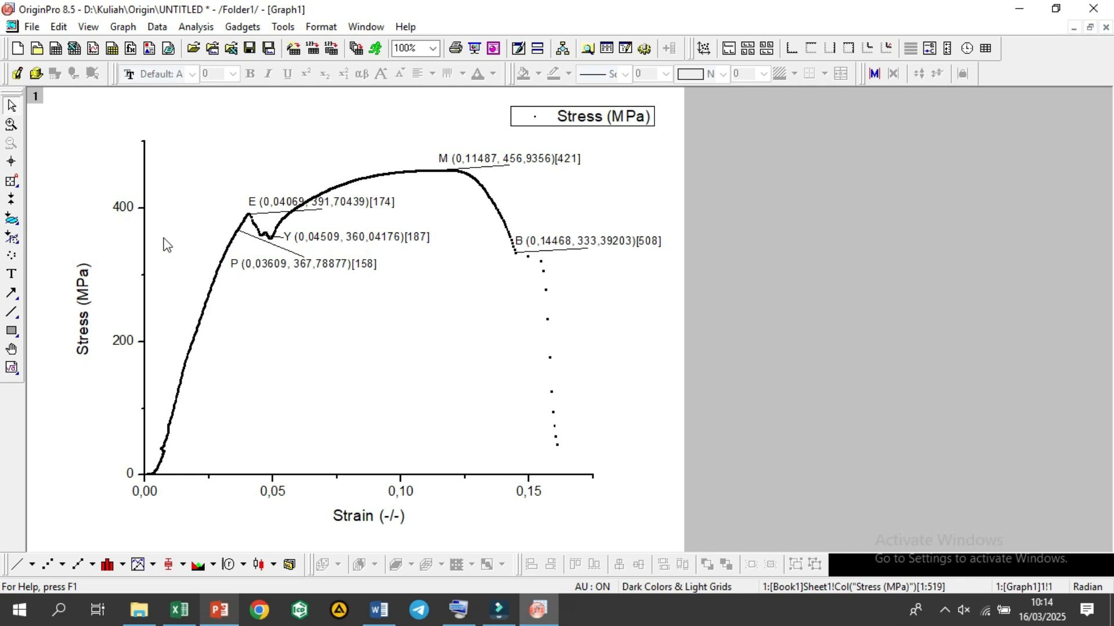
{"action": "left_click", "coordinate": [12, 312]}
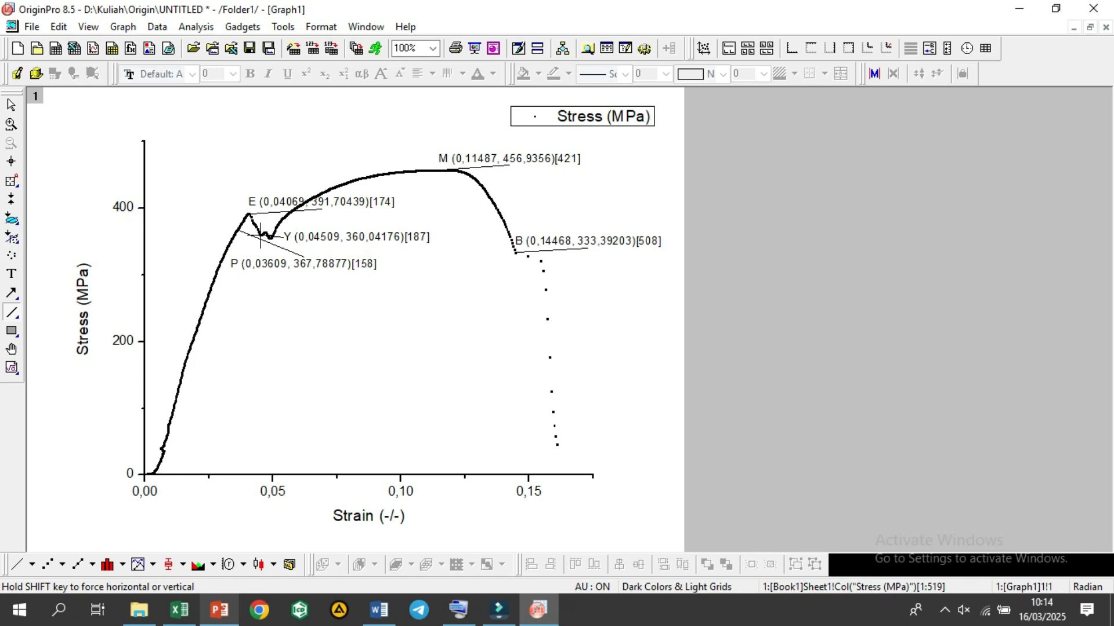
{"action": "left_click_drag", "start_coordinate": [260, 235], "coordinate": [259, 458]}
{"action": "left_click_drag", "start_coordinate": [259, 457], "coordinate": [260, 474]}
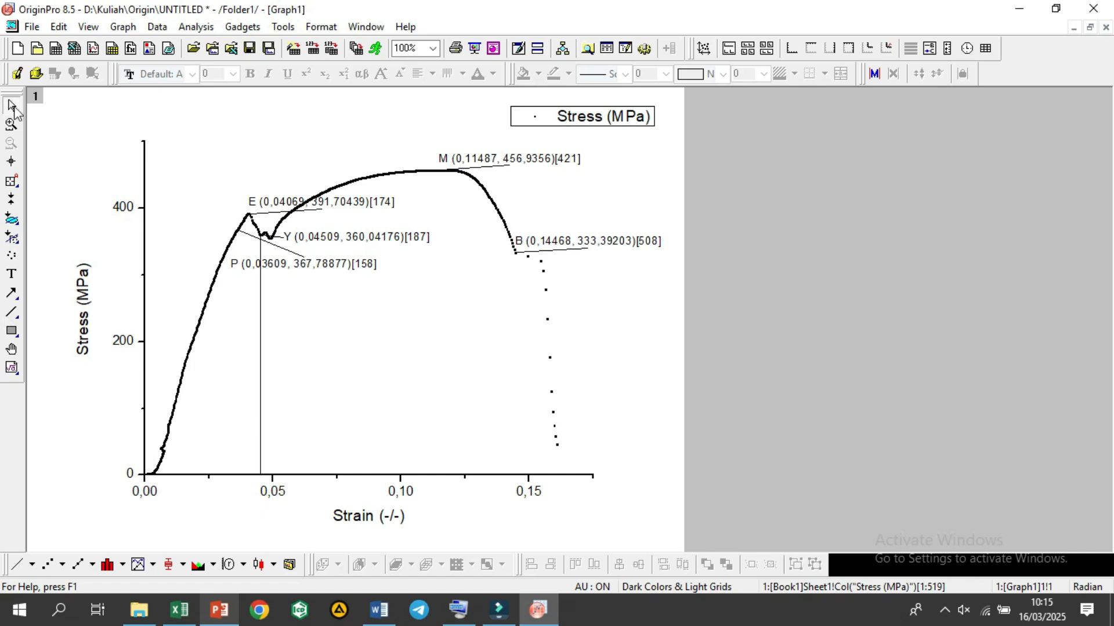
Step: Add the text "Daerah Elastis" to the graph and place it under the rising part of the curve, near the strain axis
{"action": "key", "text": "t"}
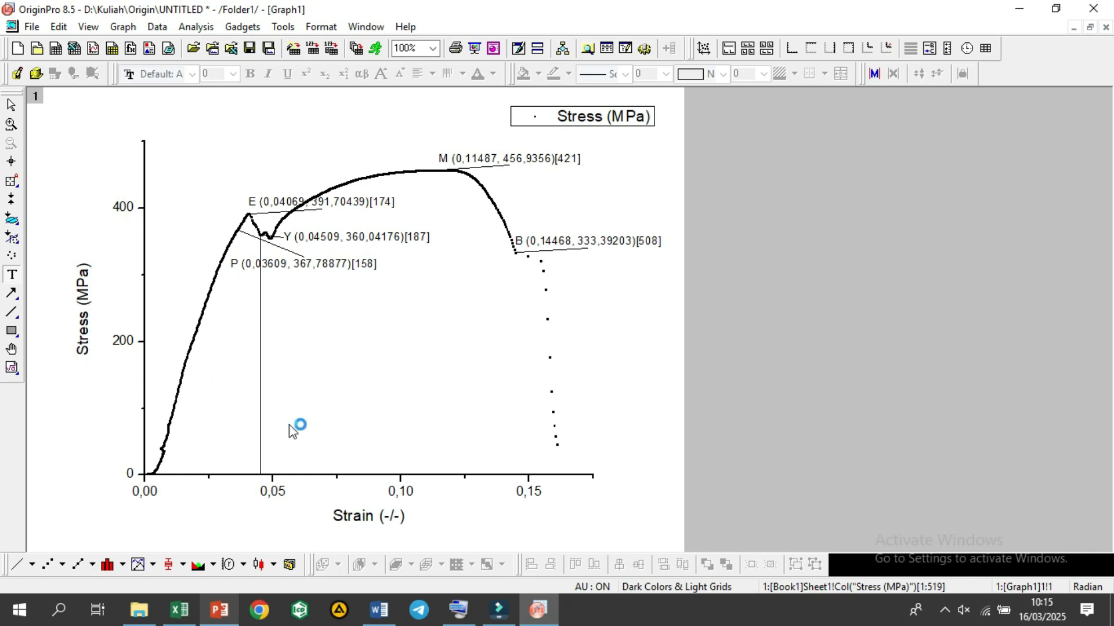
{"action": "type", "text": "e"}
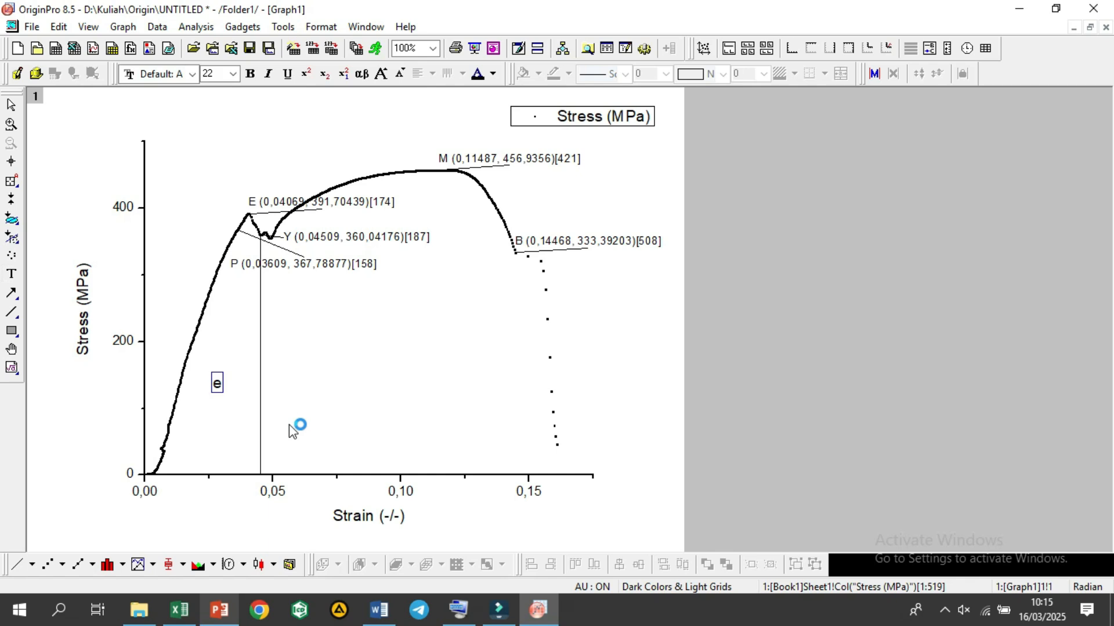
{"action": "type", "text": "LASTIS"}
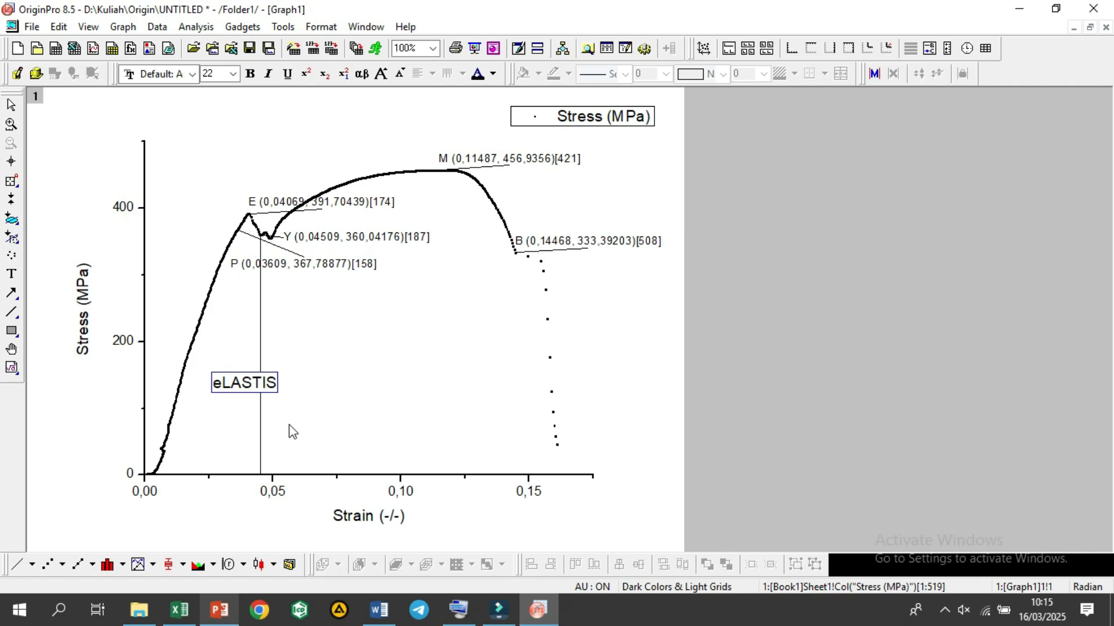
{"action": "key", "text": "ctrl+a"}
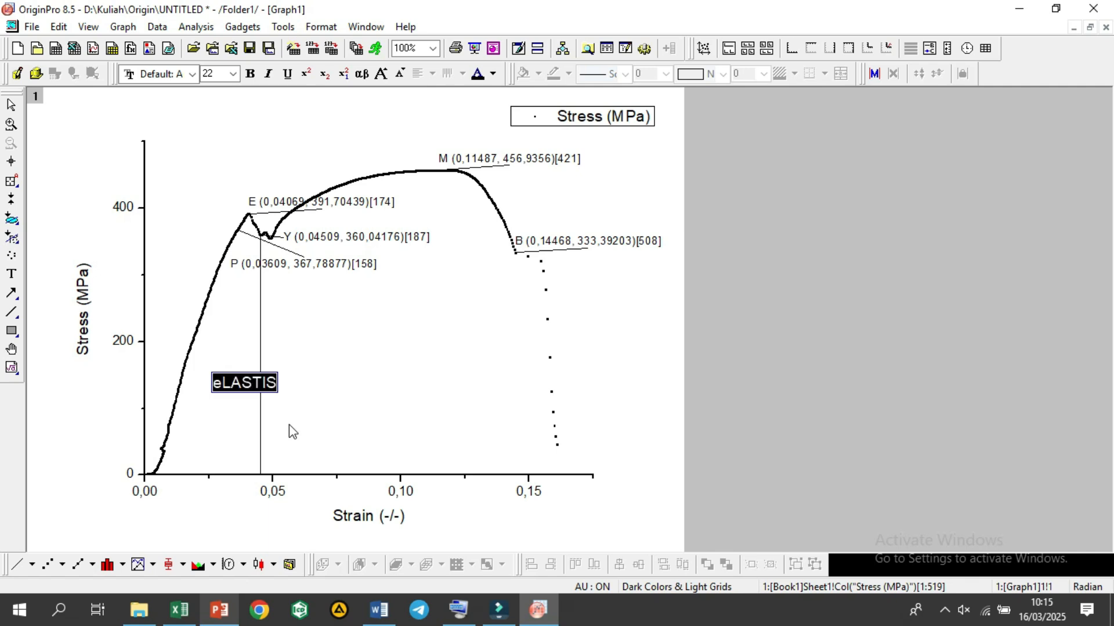
{"action": "type", "text": "Elastis"}
{"action": "key", "text": "Home"}
{"action": "type", "text": "Daerah"}
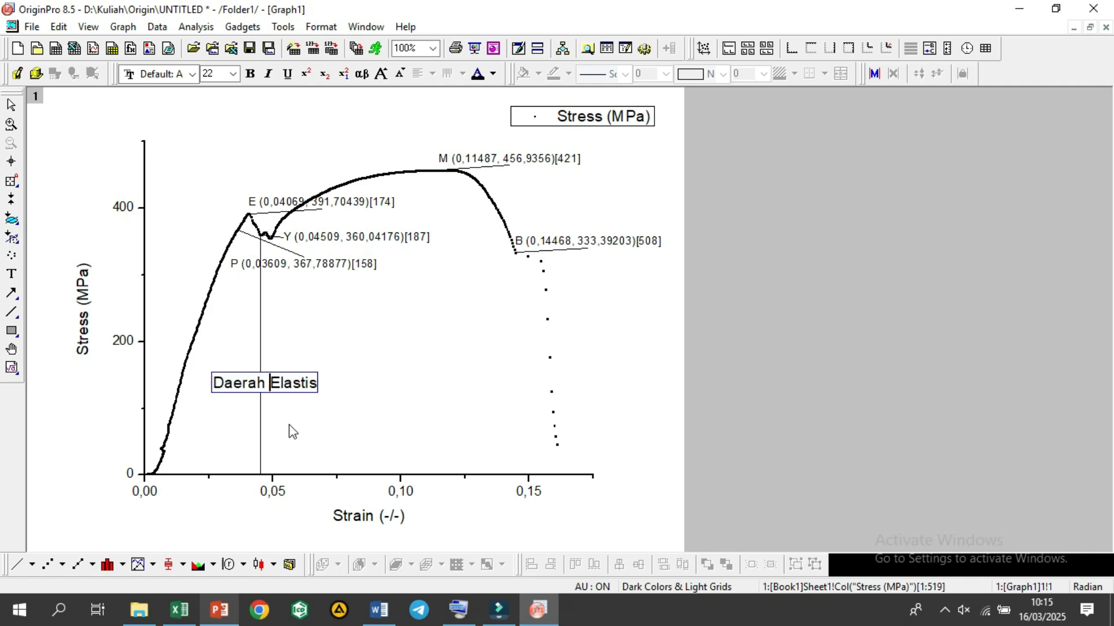
{"action": "key", "text": "Return"}
{"action": "key", "text": "BackSpace"}
{"action": "left_click", "coordinate": [353, 369]}
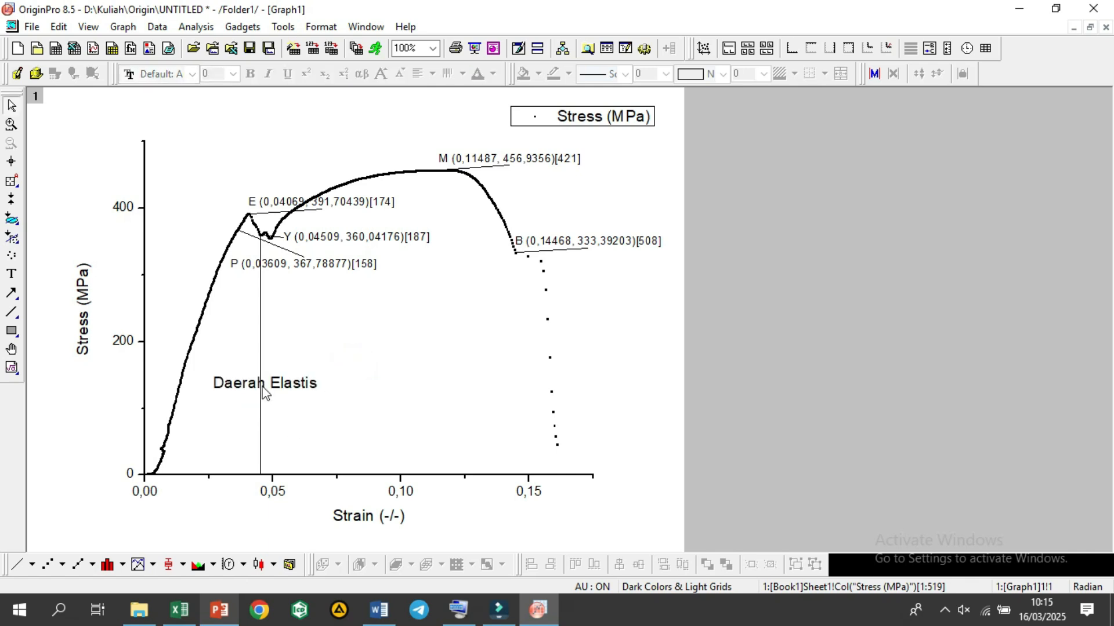
{"action": "left_click", "coordinate": [262, 387]}
{"action": "left_click_drag", "start_coordinate": [283, 385], "coordinate": [247, 431]}
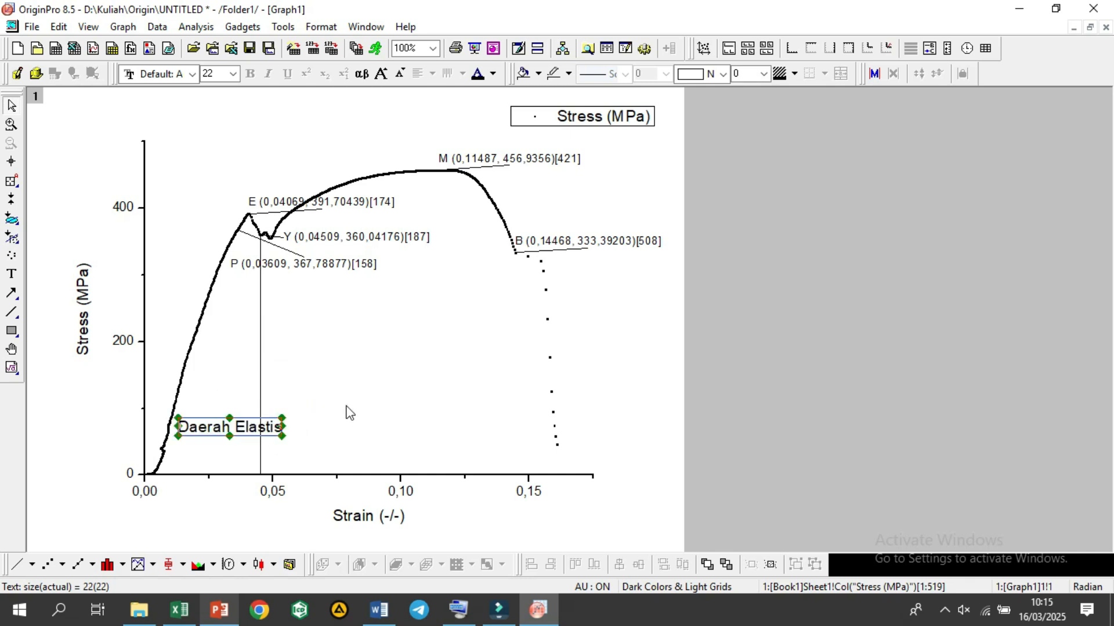
Step: Add the text "Daerah plastis" under the curve, to the right of the vertical line
{"action": "left_click", "coordinate": [11, 274]}
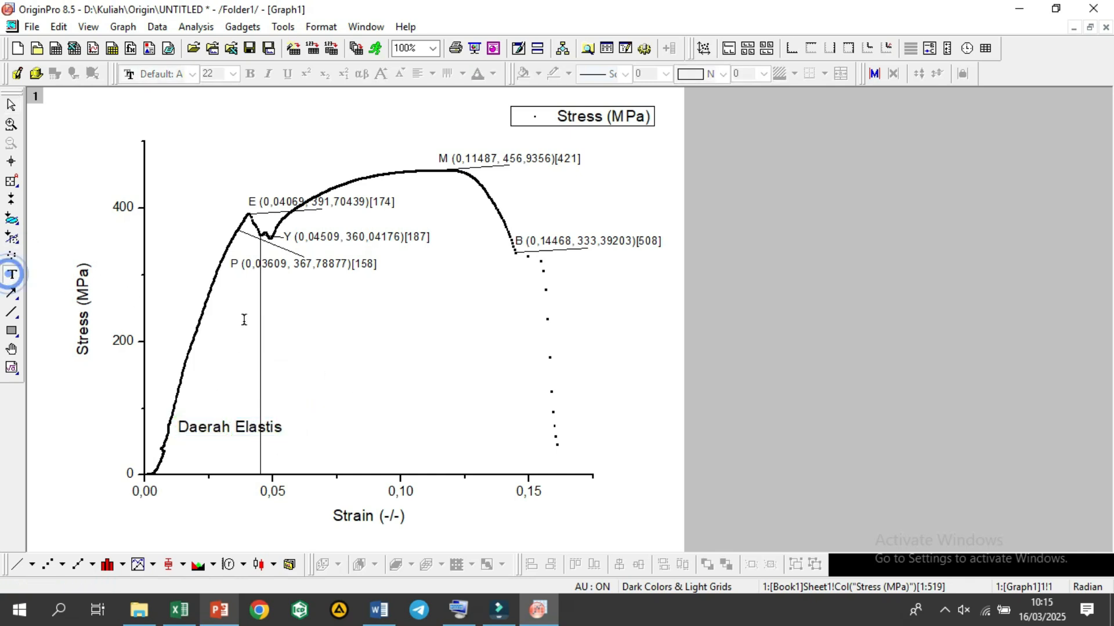
{"action": "left_click", "coordinate": [400, 353]}
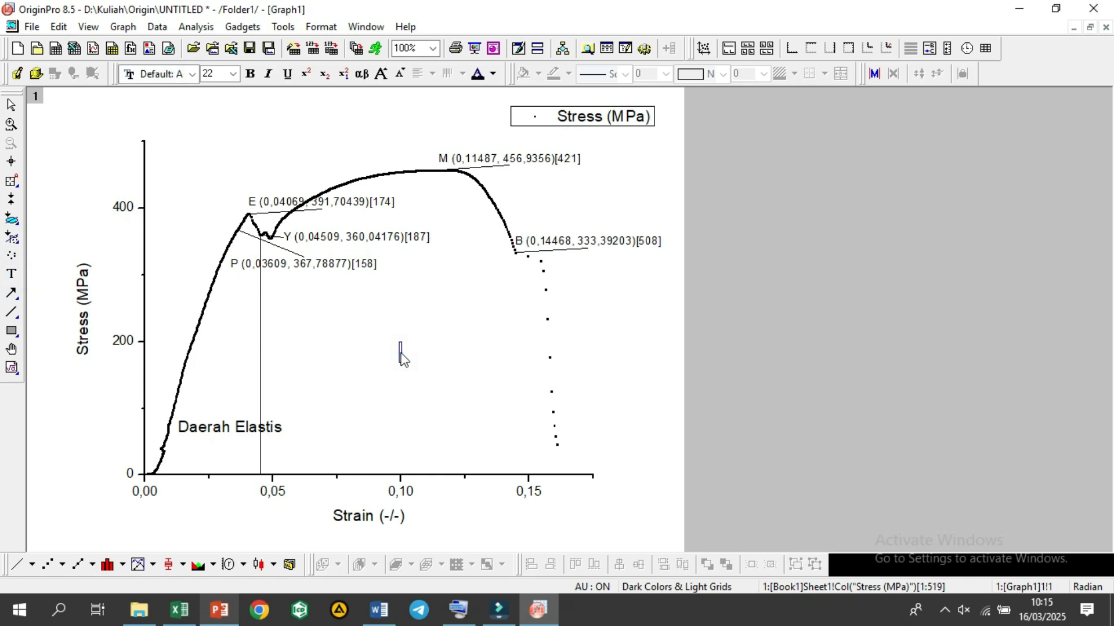
{"action": "type", "text": "Daerah plastis"}
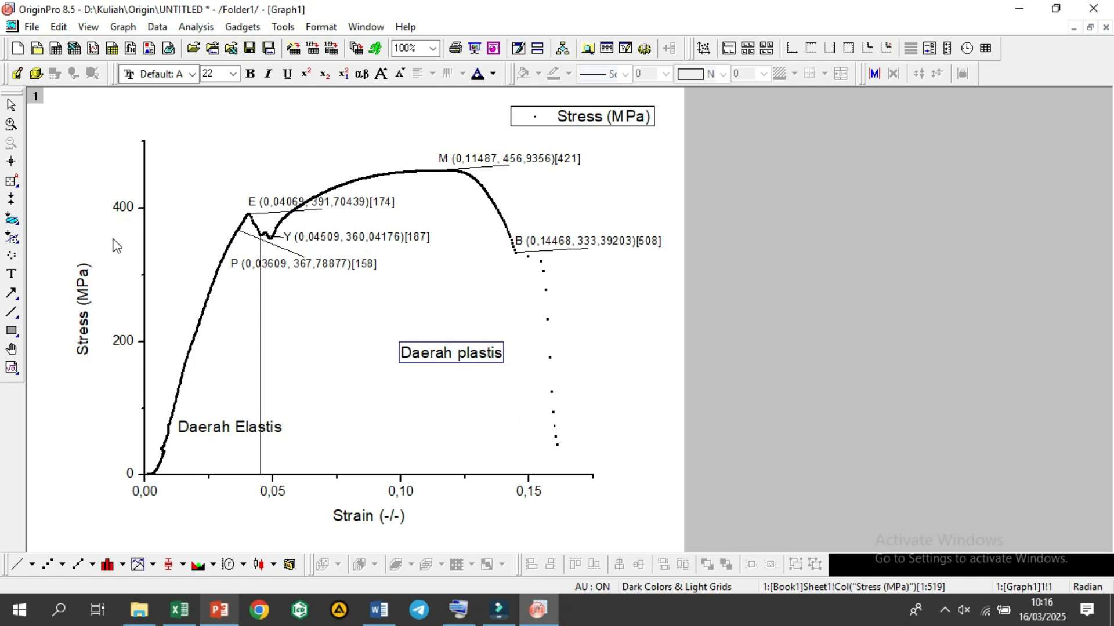
{"action": "left_click", "coordinate": [16, 102]}
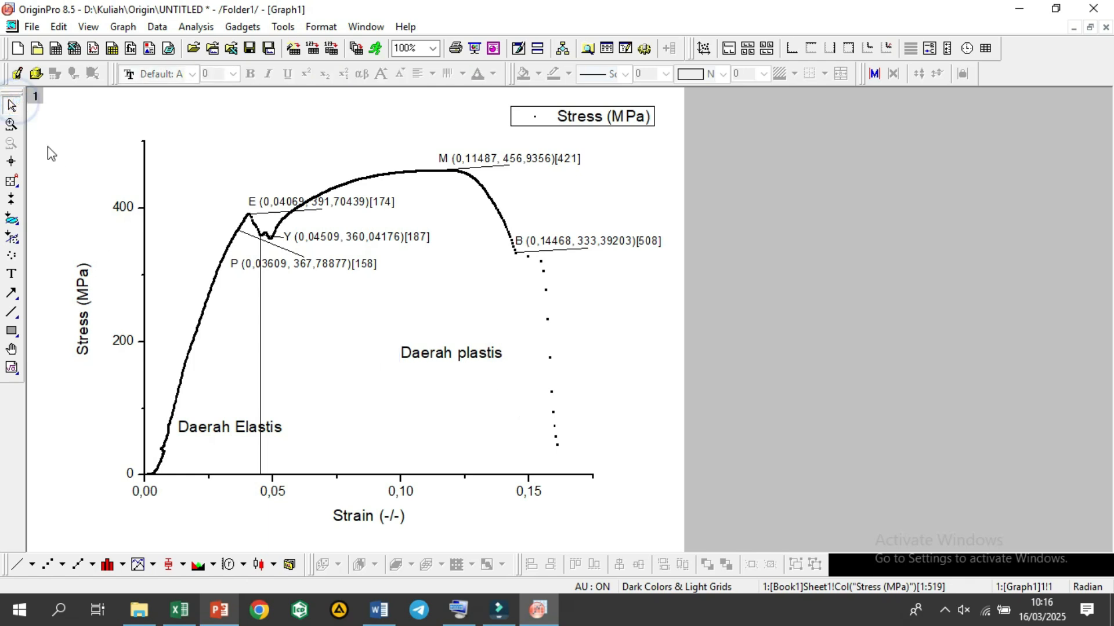
Step: Move the "Daerah Elastis" text up to a stress level slightly above 100 MPa
{"action": "left_click", "coordinate": [272, 435]}
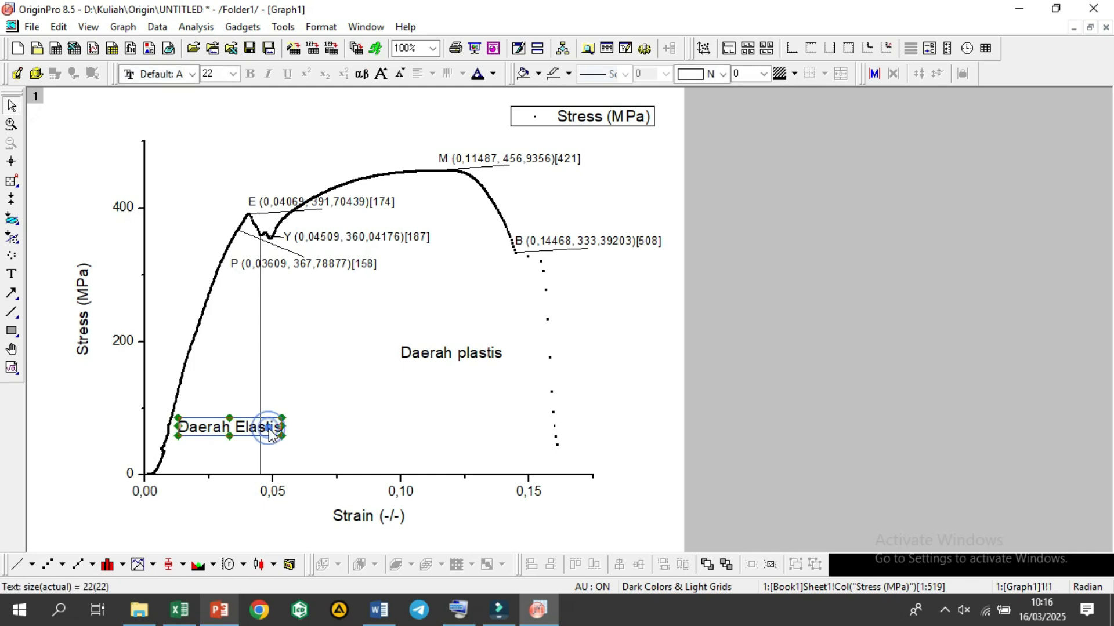
{"action": "left_click_drag", "start_coordinate": [268, 432], "coordinate": [260, 412]}
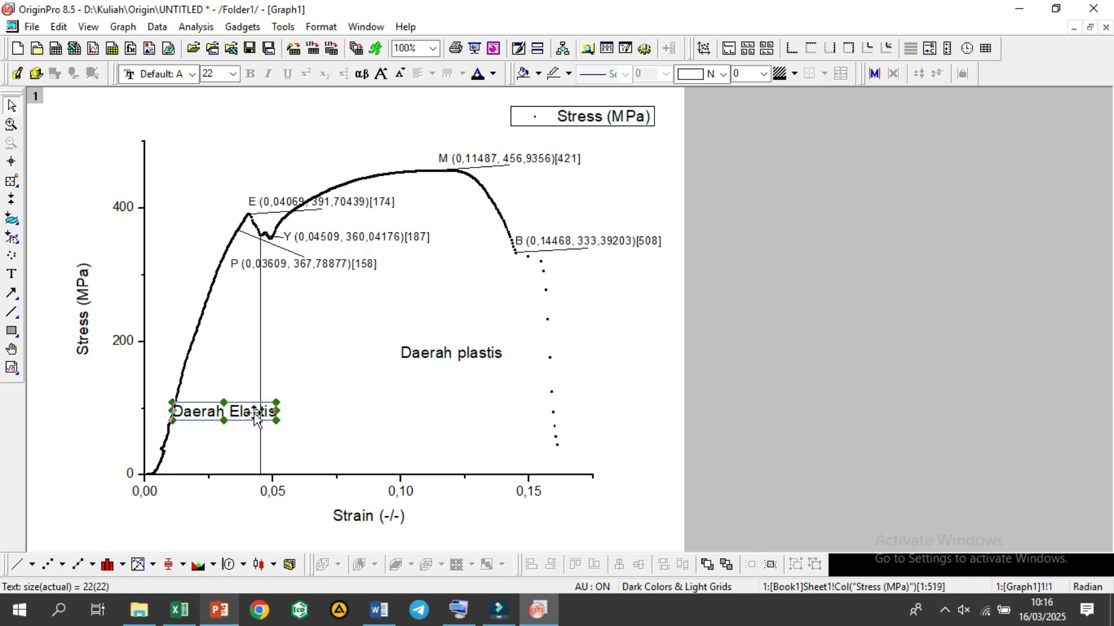
{"action": "left_click_drag", "start_coordinate": [253, 416], "coordinate": [255, 400]}
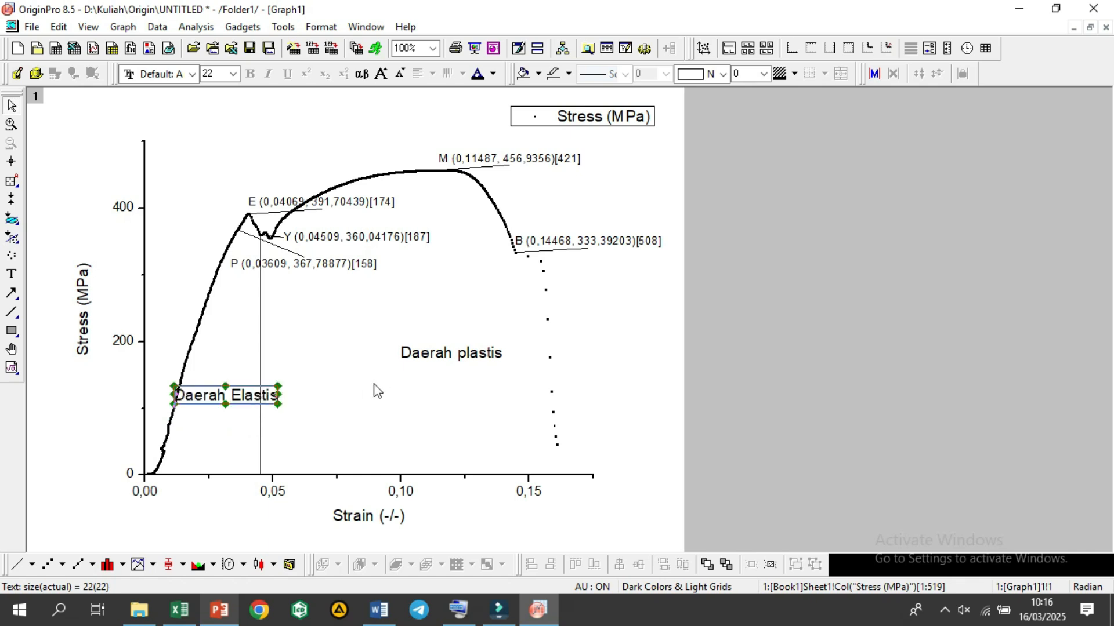